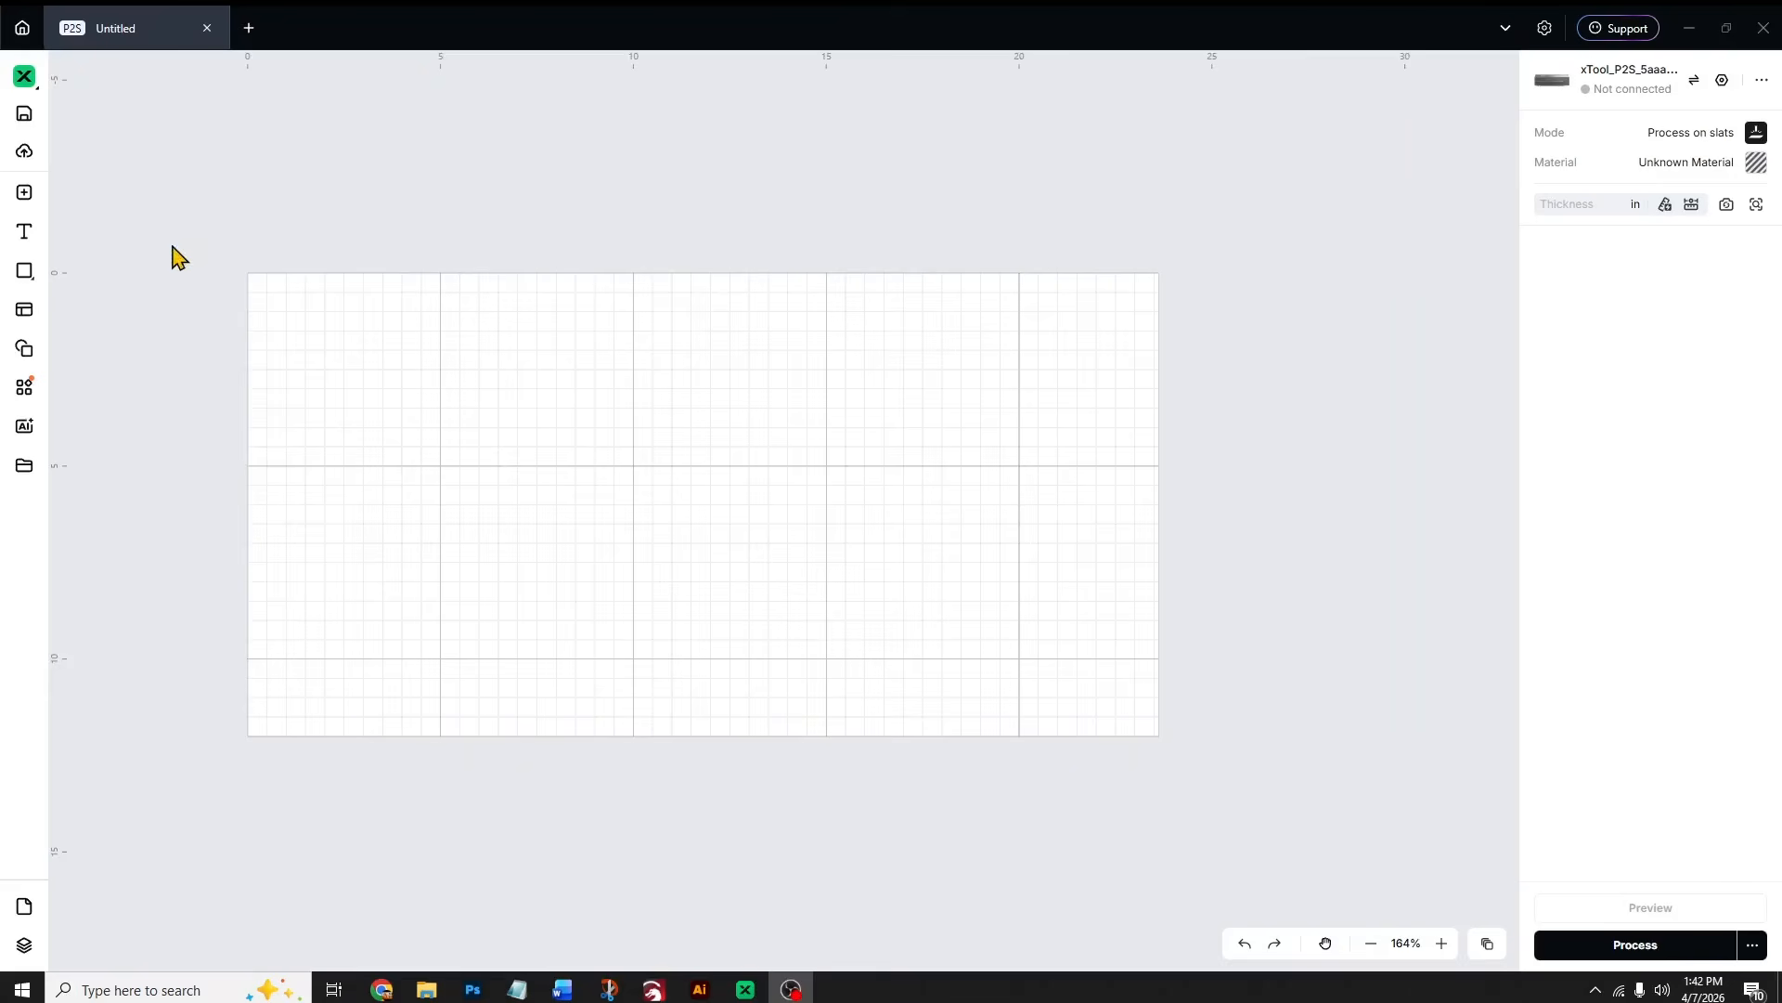
# - Import the Nut House DESKTOP CUT FILE at its original size and ungroup the imported design
pyautogui.click(41, 203)
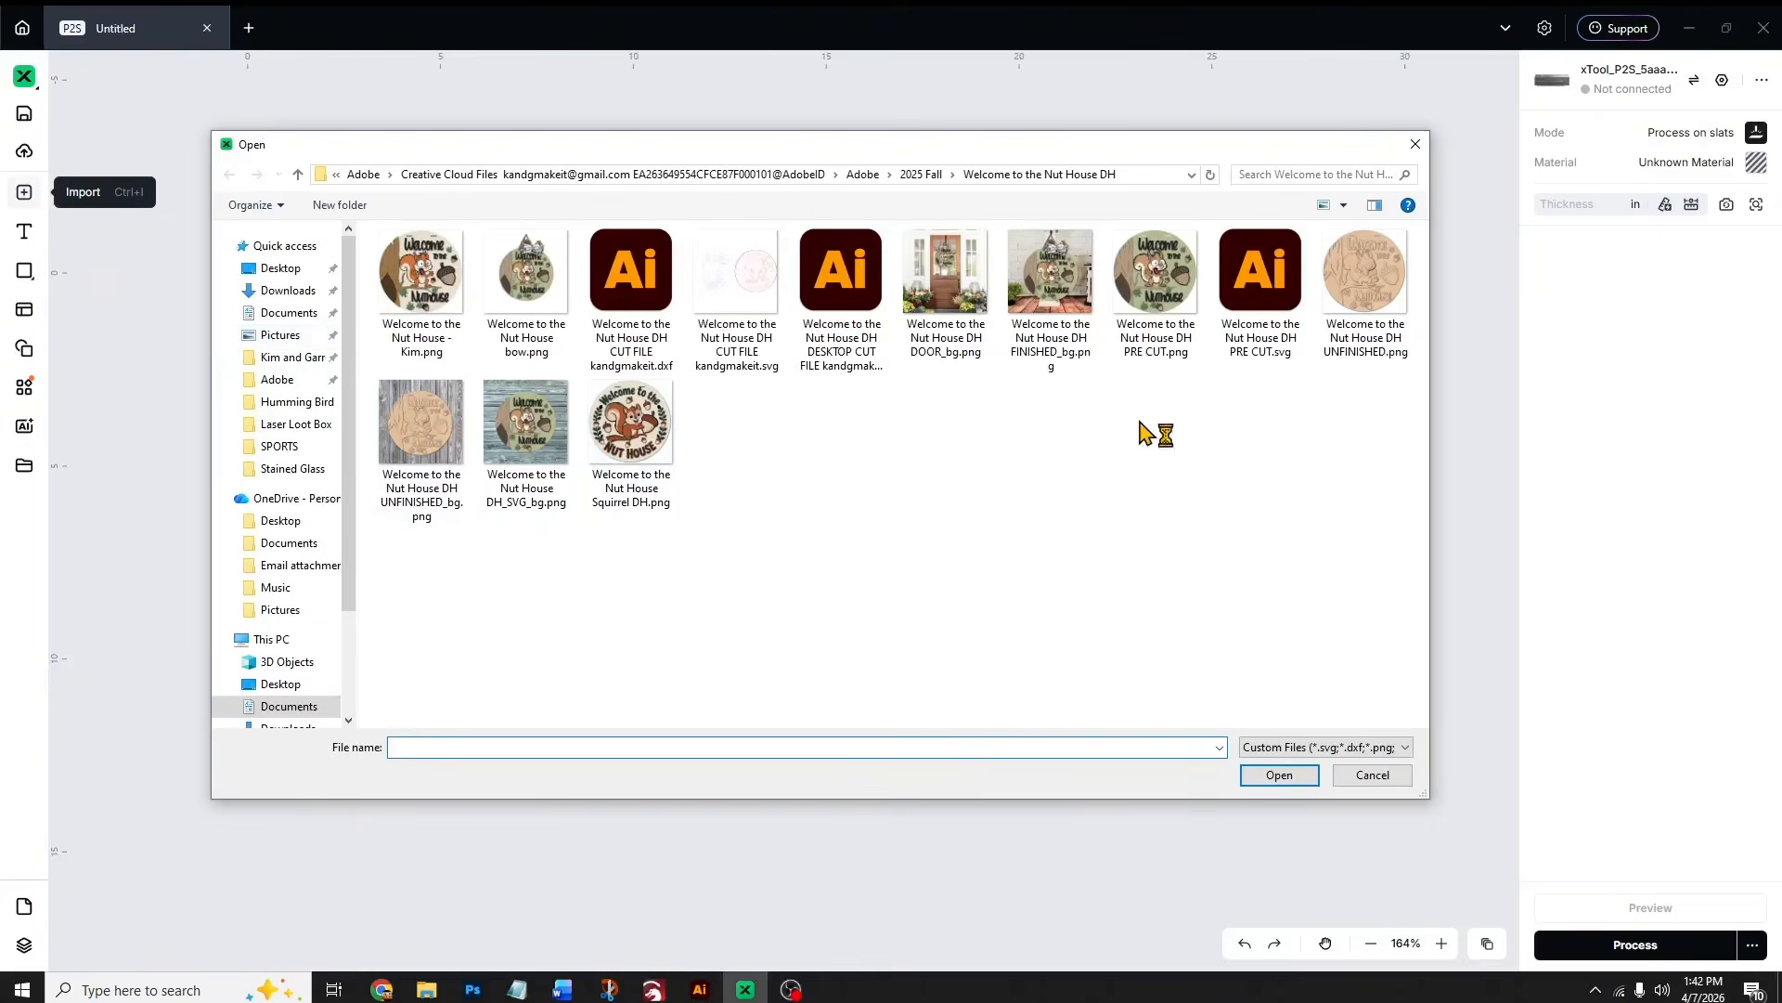
pyautogui.doubleClick(841, 295)
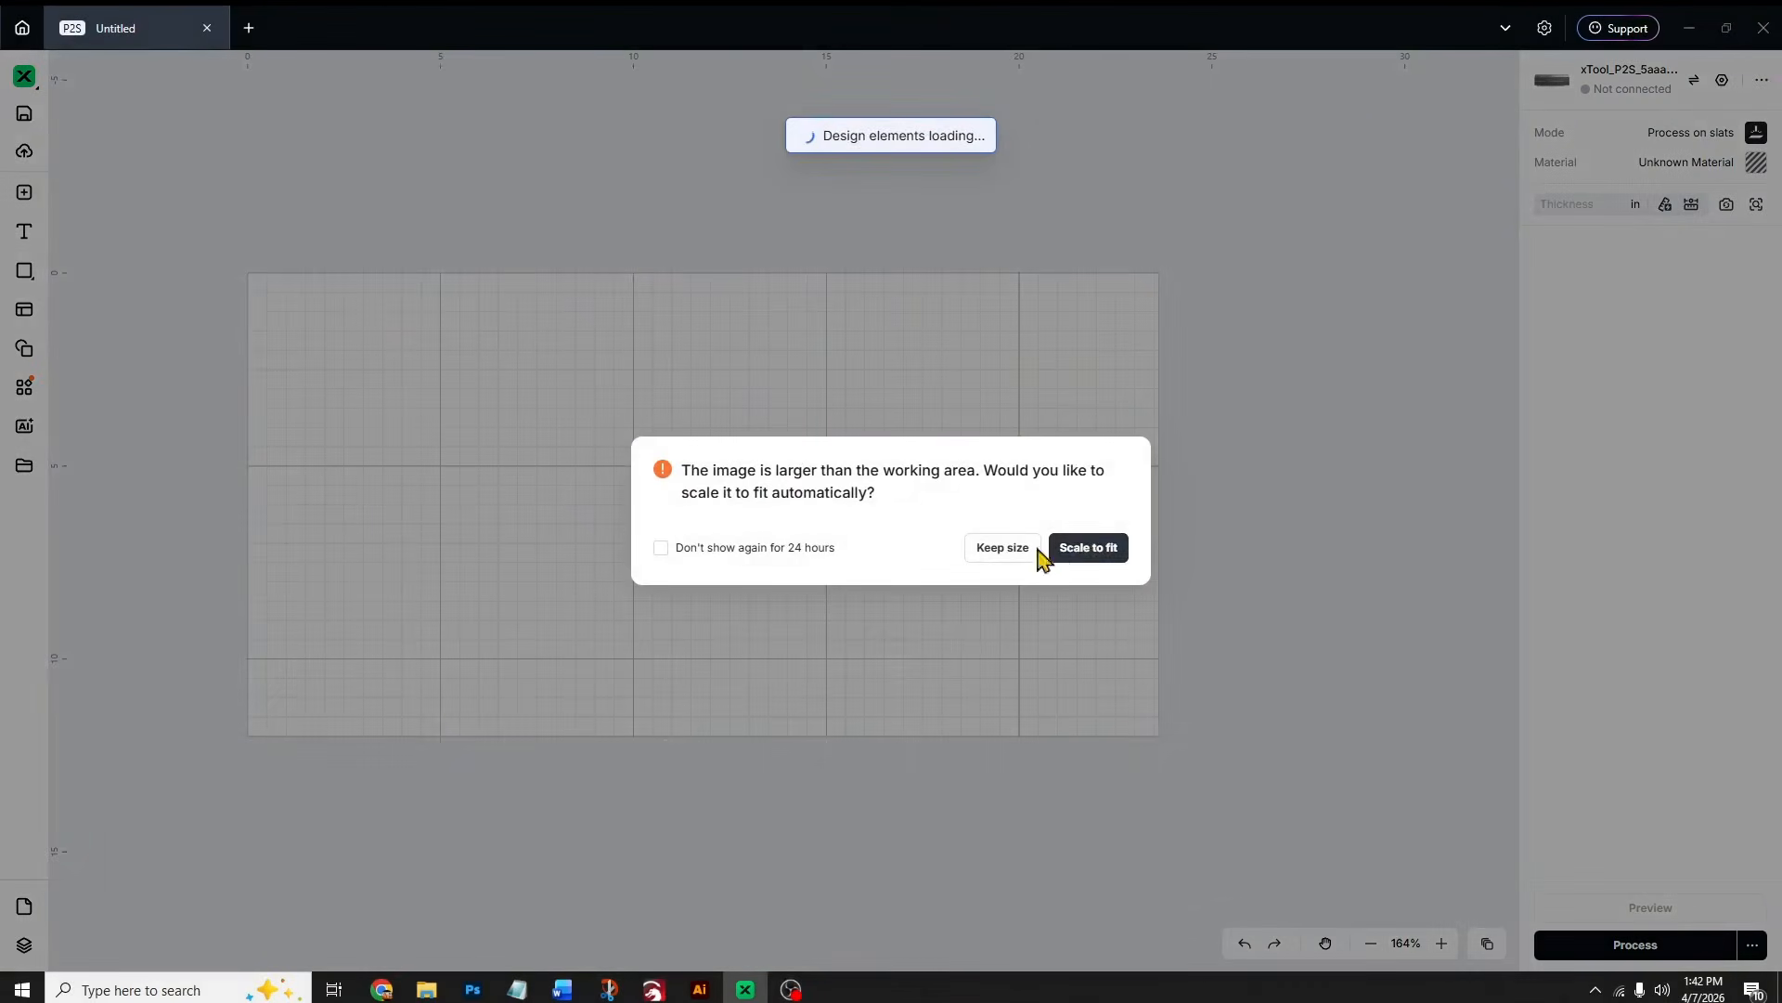
pyautogui.click(1008, 553)
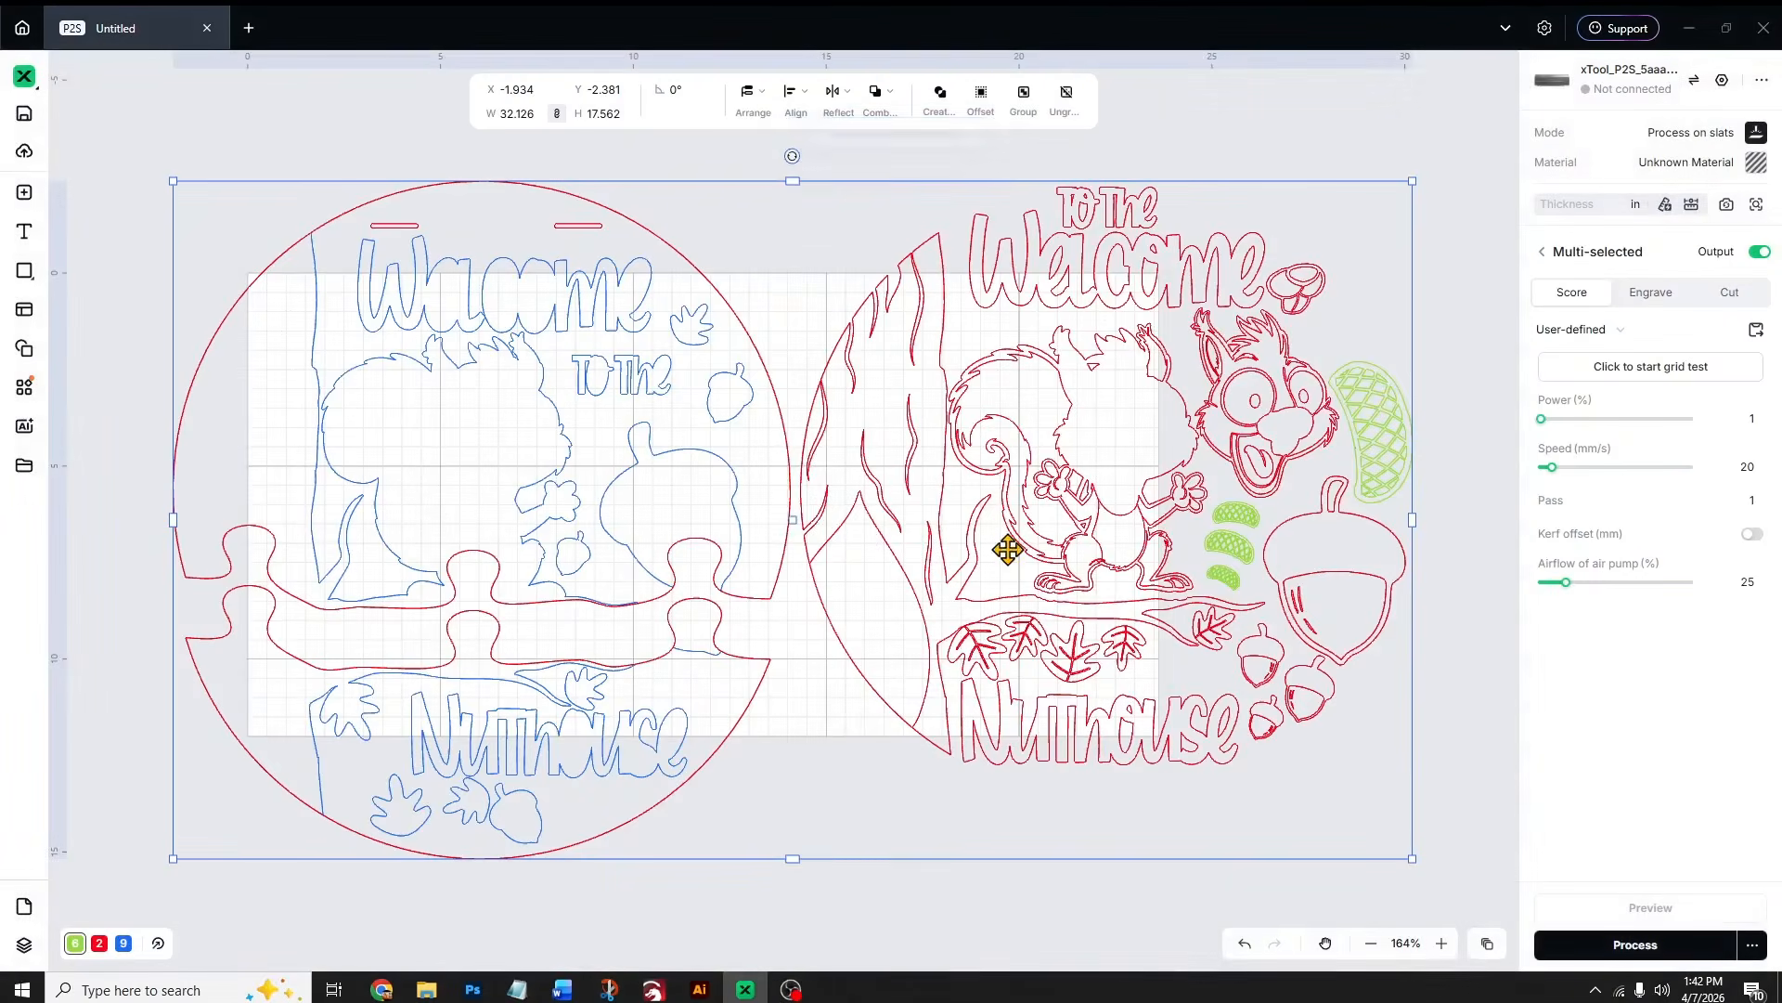
pyautogui.click(1066, 95)
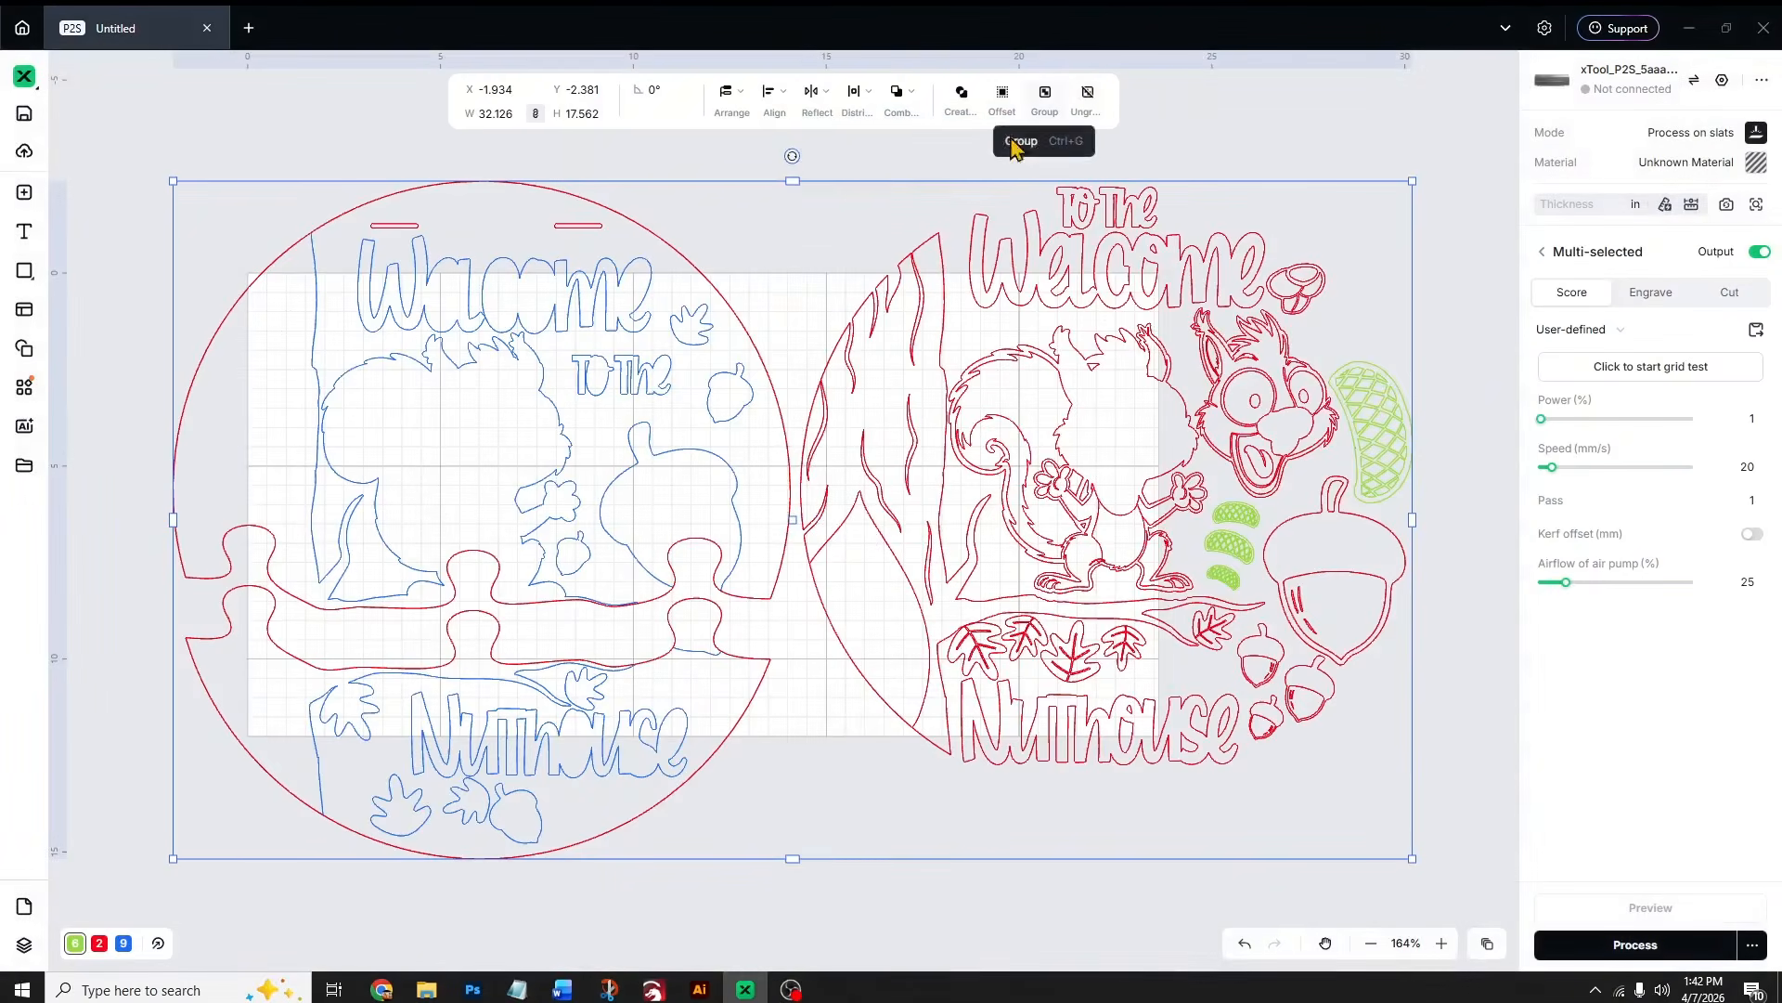
pyautogui.click(1030, 193)
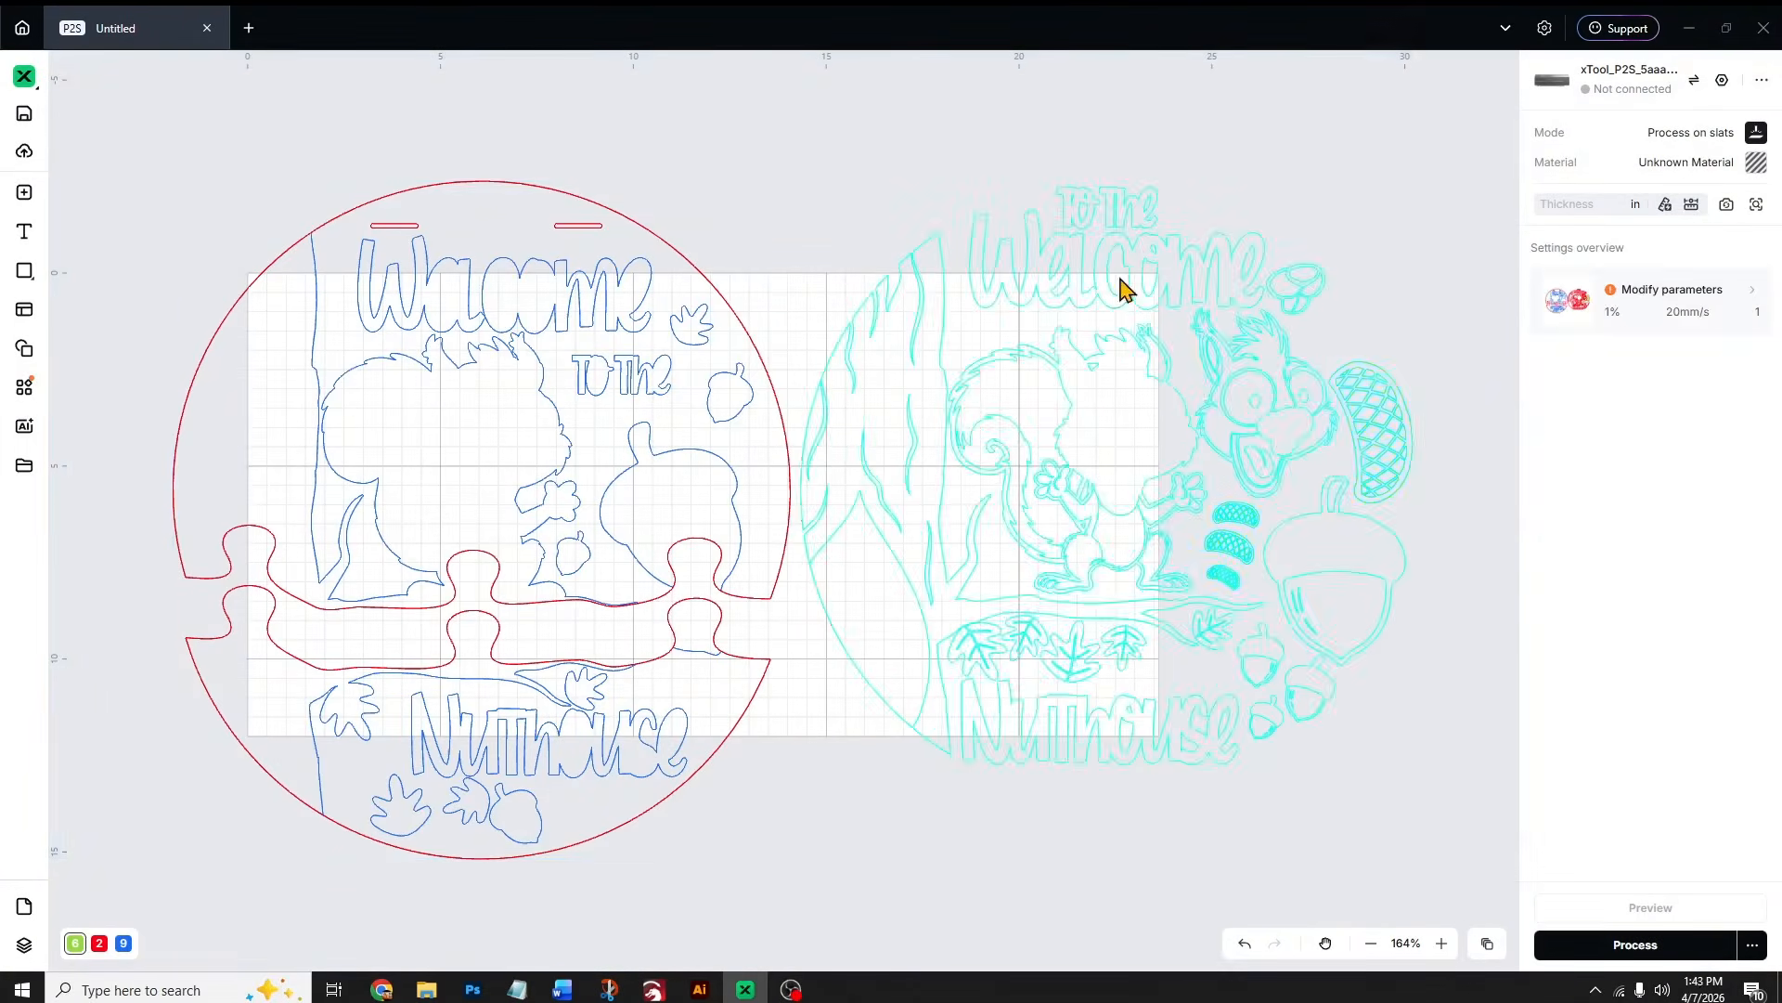
# - Move the detail pieces off the work area to about X 24.3 in and the round backing to about X 1.05, Y 0.62 in
pyautogui.moveTo(1043, 409); pyautogui.dragTo(1428, 453)
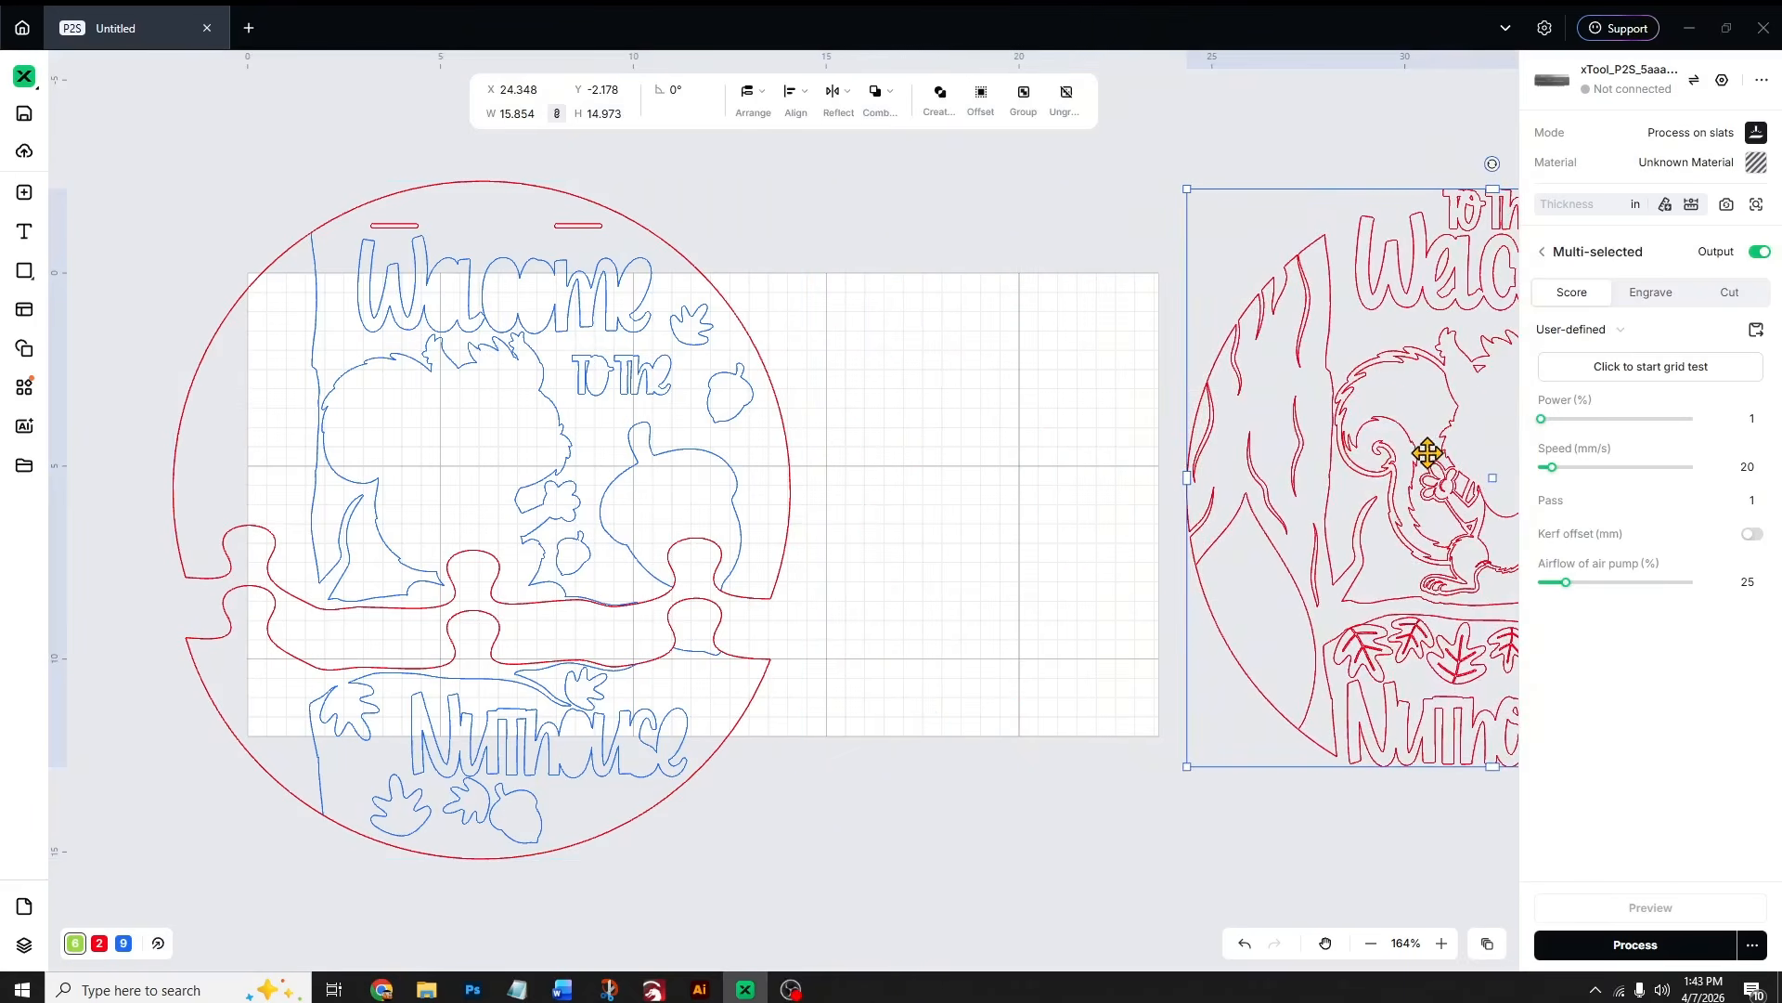
pyautogui.click(850, 587)
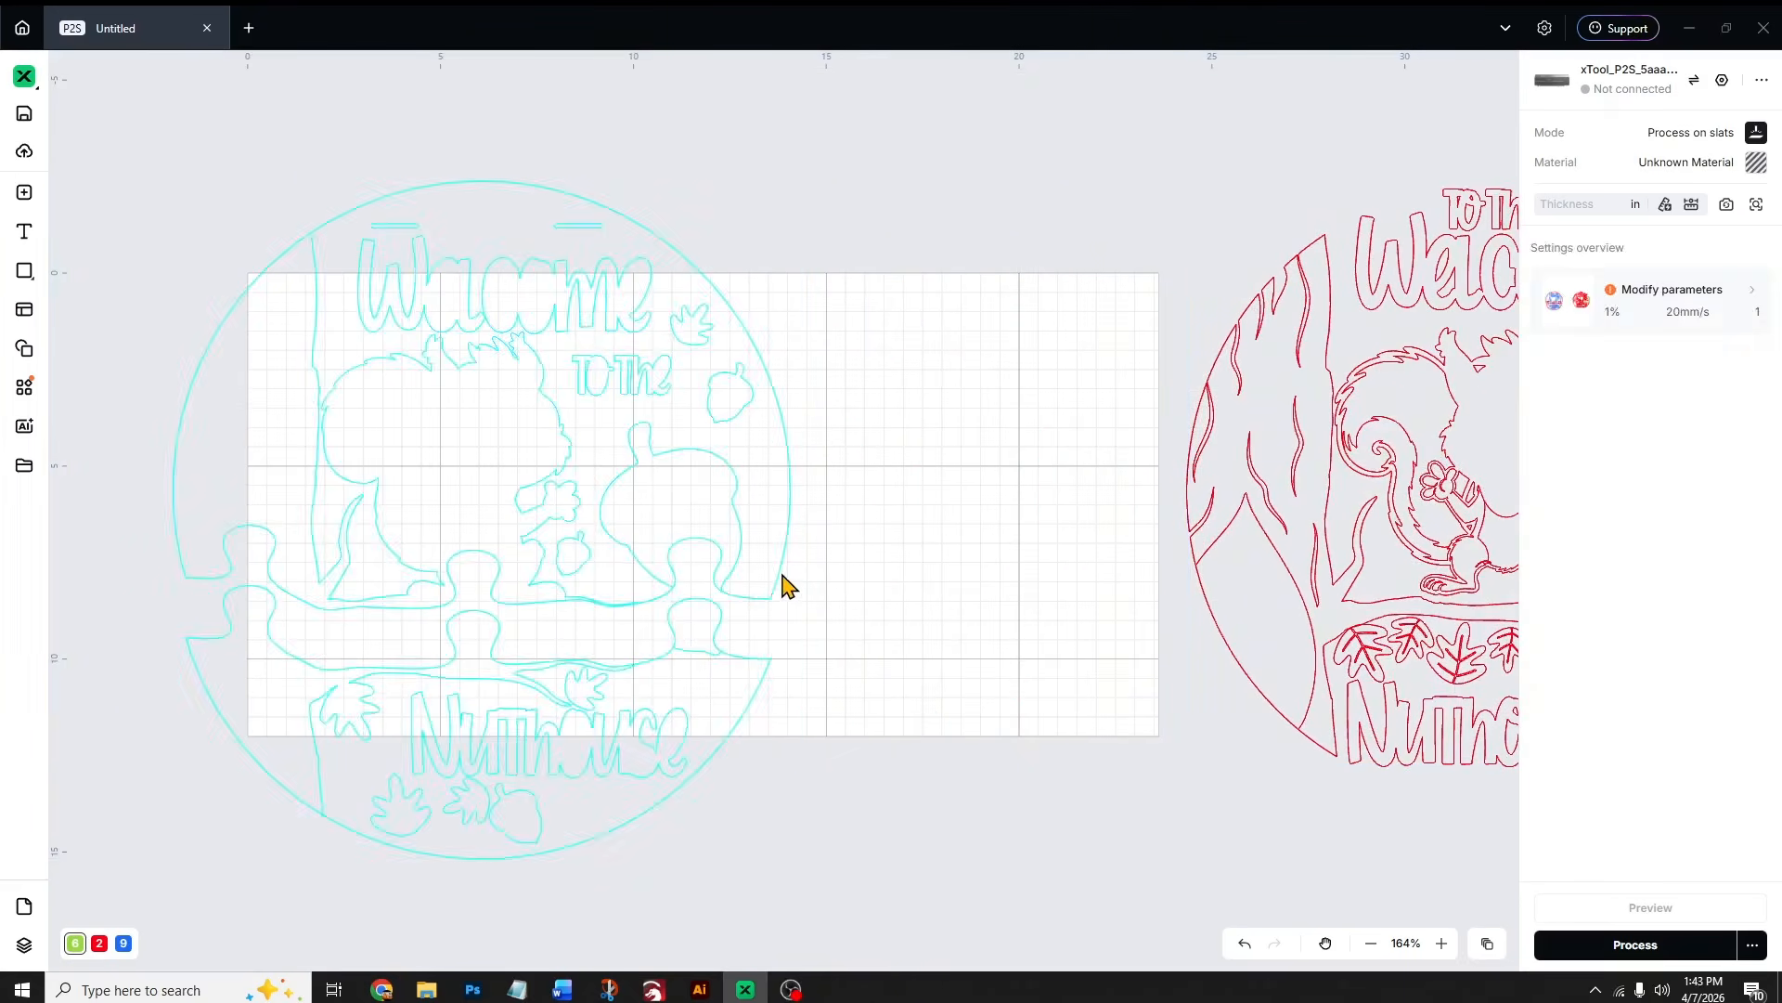
pyautogui.click(596, 507)
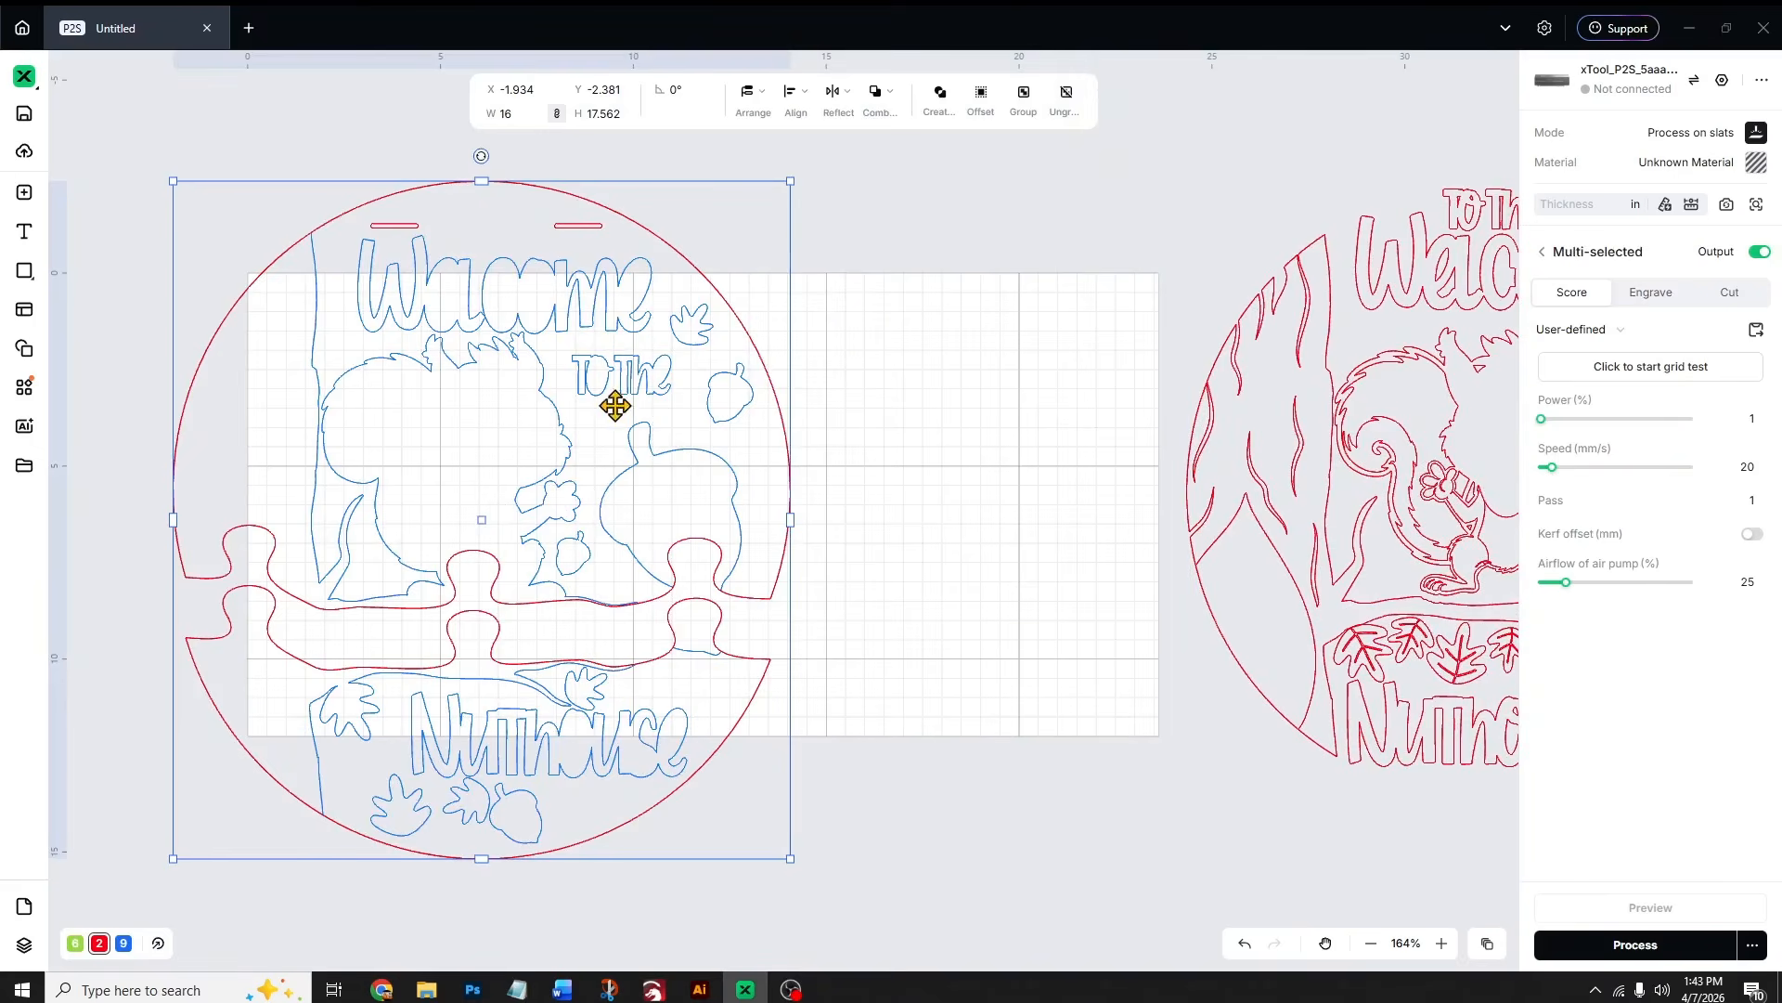
pyautogui.moveTo(492, 520); pyautogui.dragTo(607, 633)
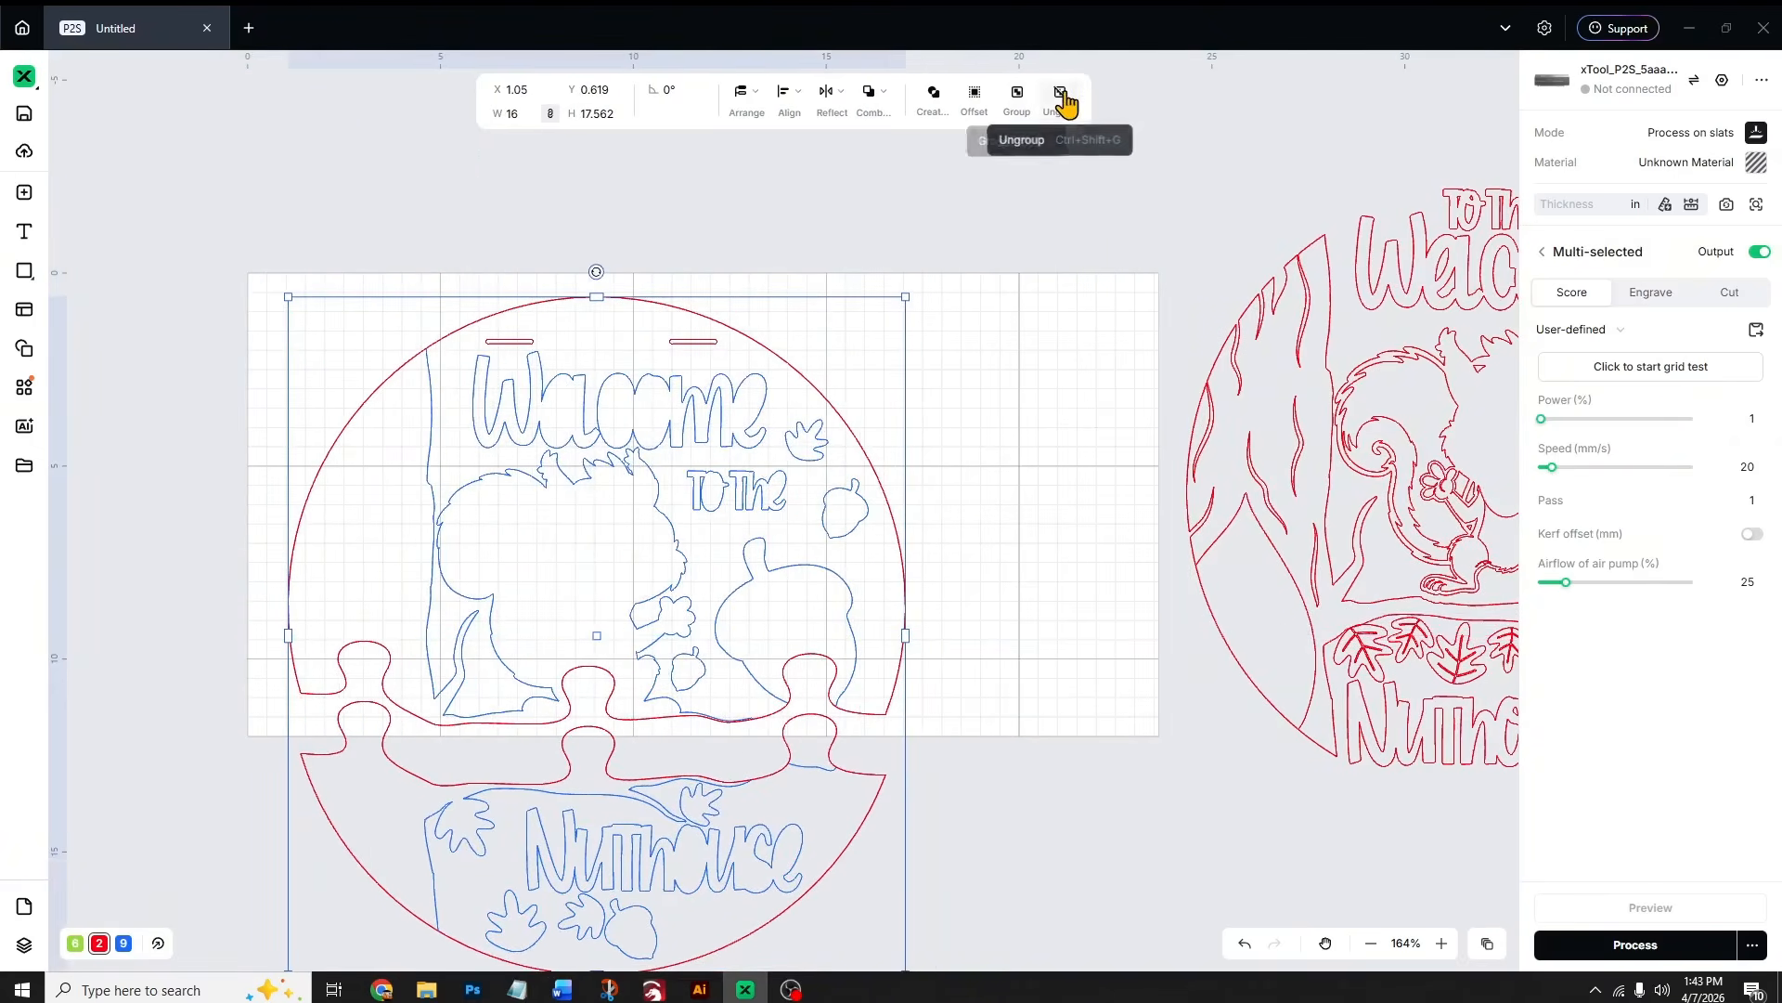
# - Ungroup the round backing and move its upper half to the work area's top edge, at about X 1.26, Y 0 in
pyautogui.click(1049, 506)
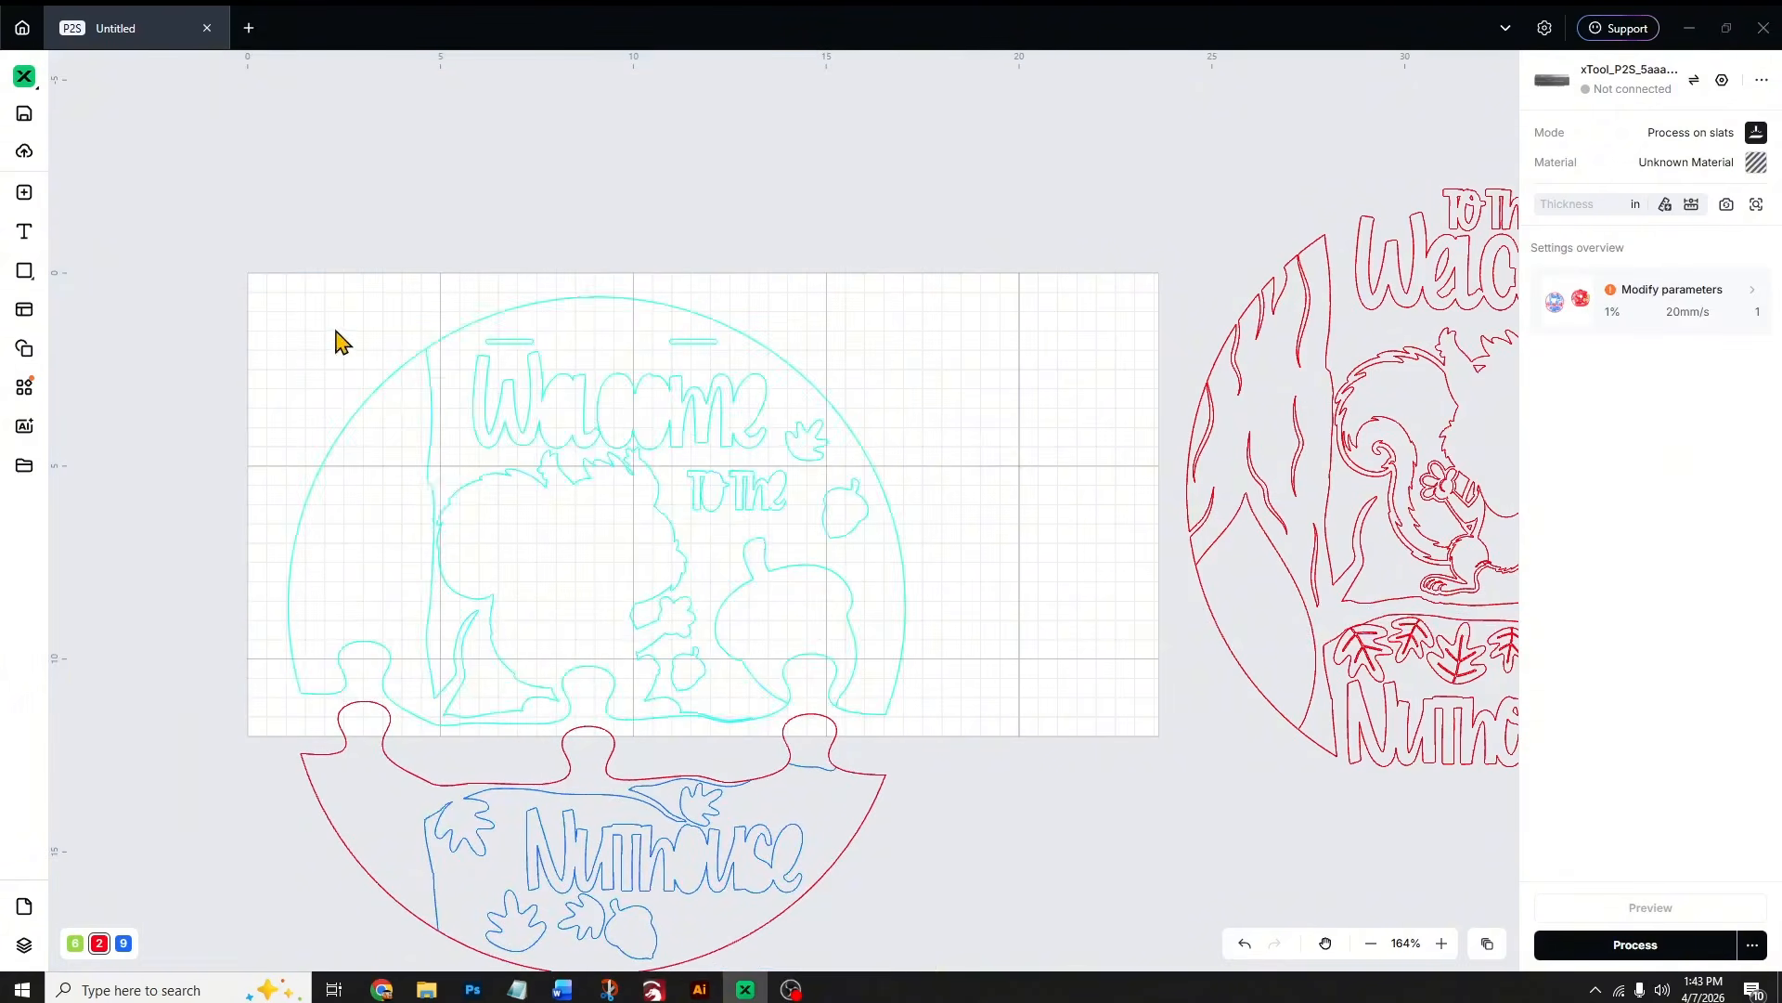
pyautogui.moveTo(298, 271); pyautogui.dragTo(940, 703)
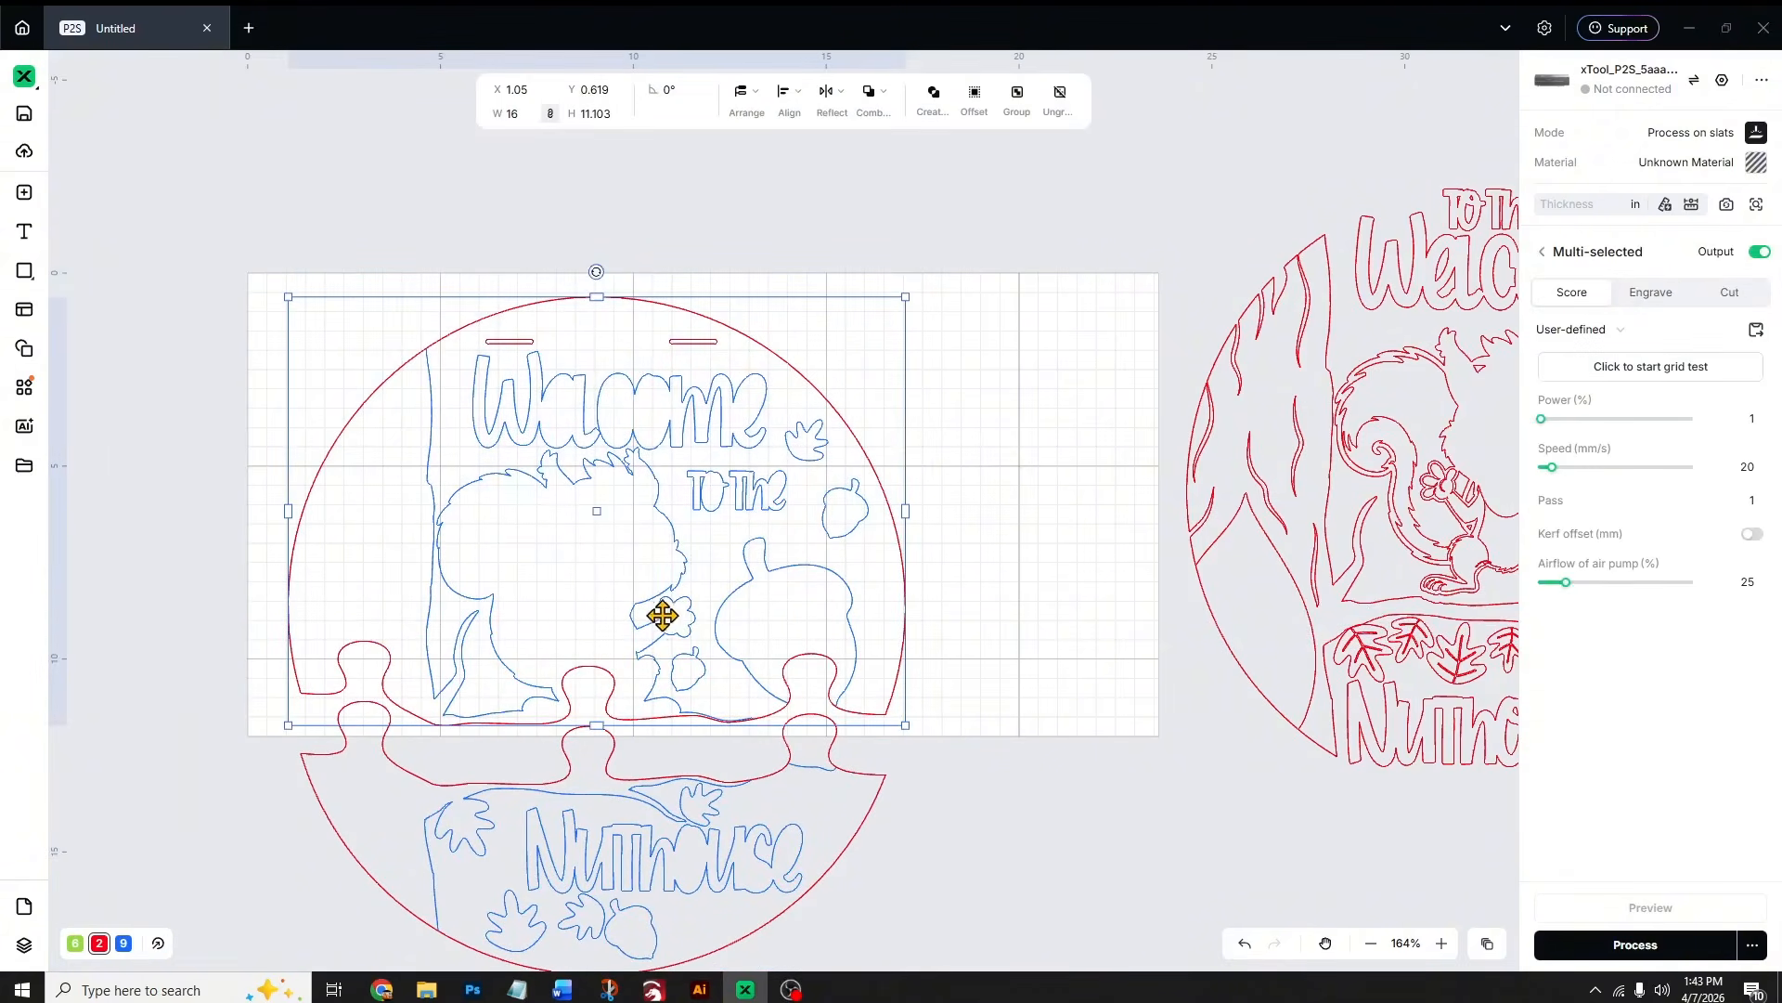
pyautogui.moveTo(661, 615); pyautogui.dragTo(605, 516)
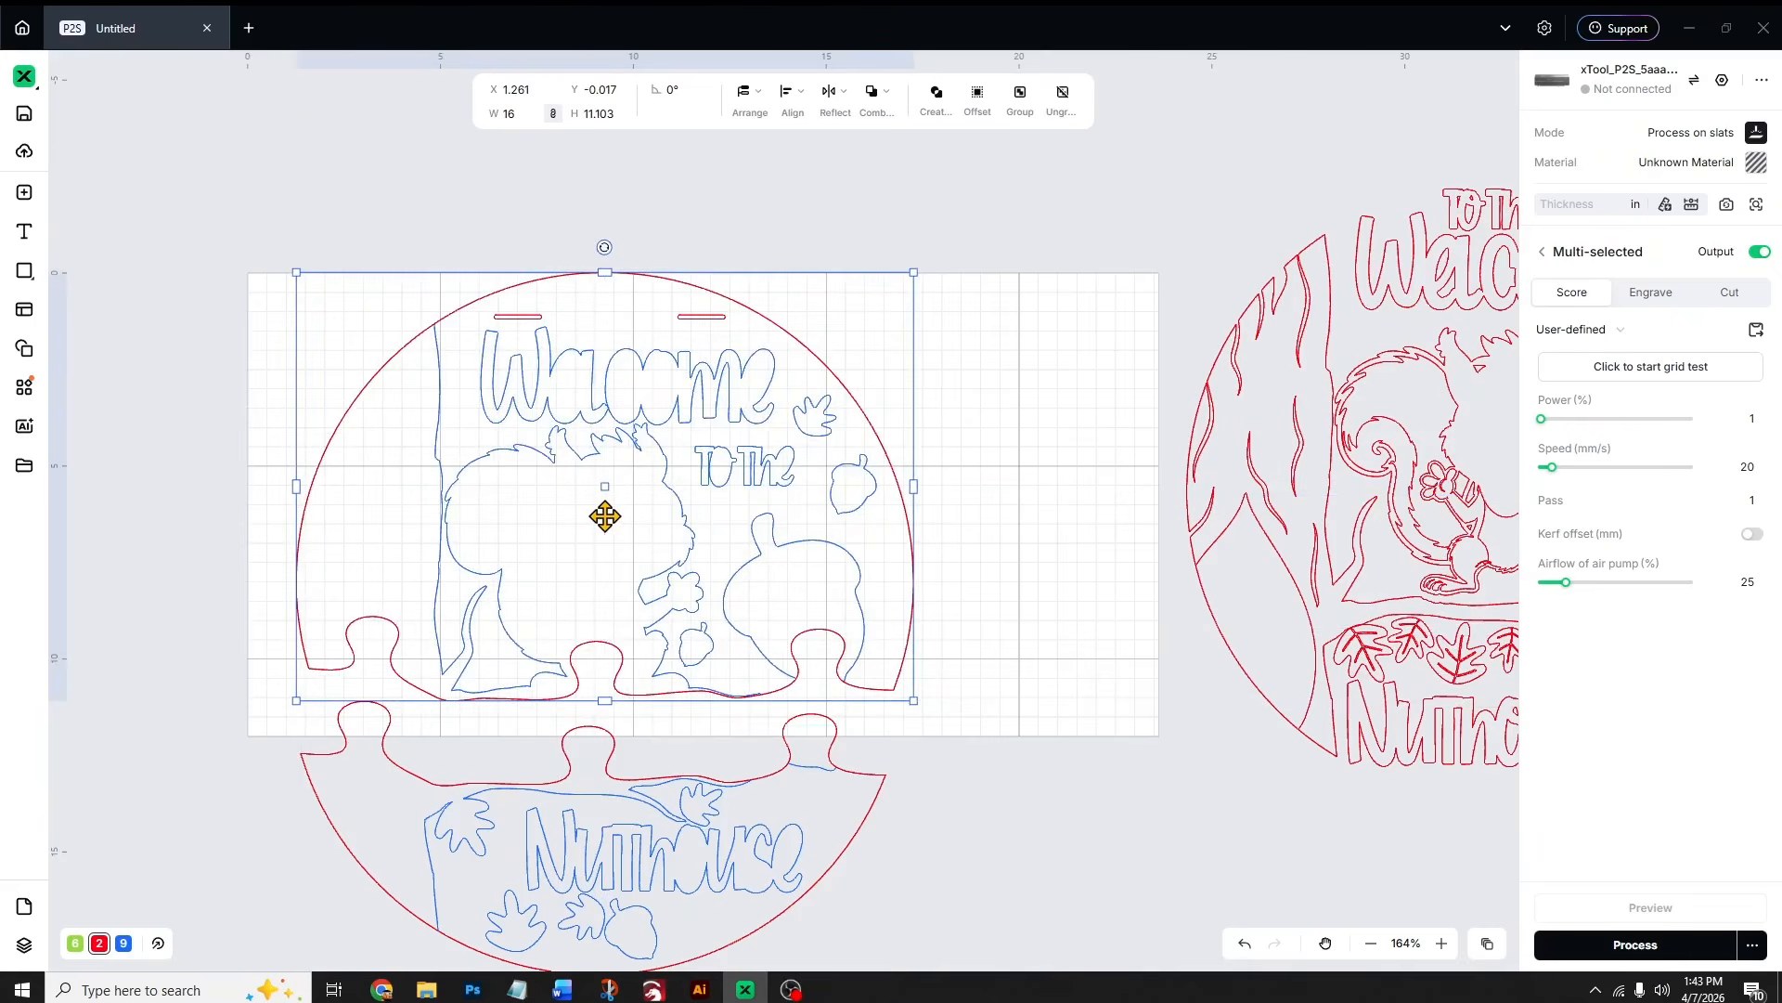
pyautogui.click(1021, 926)
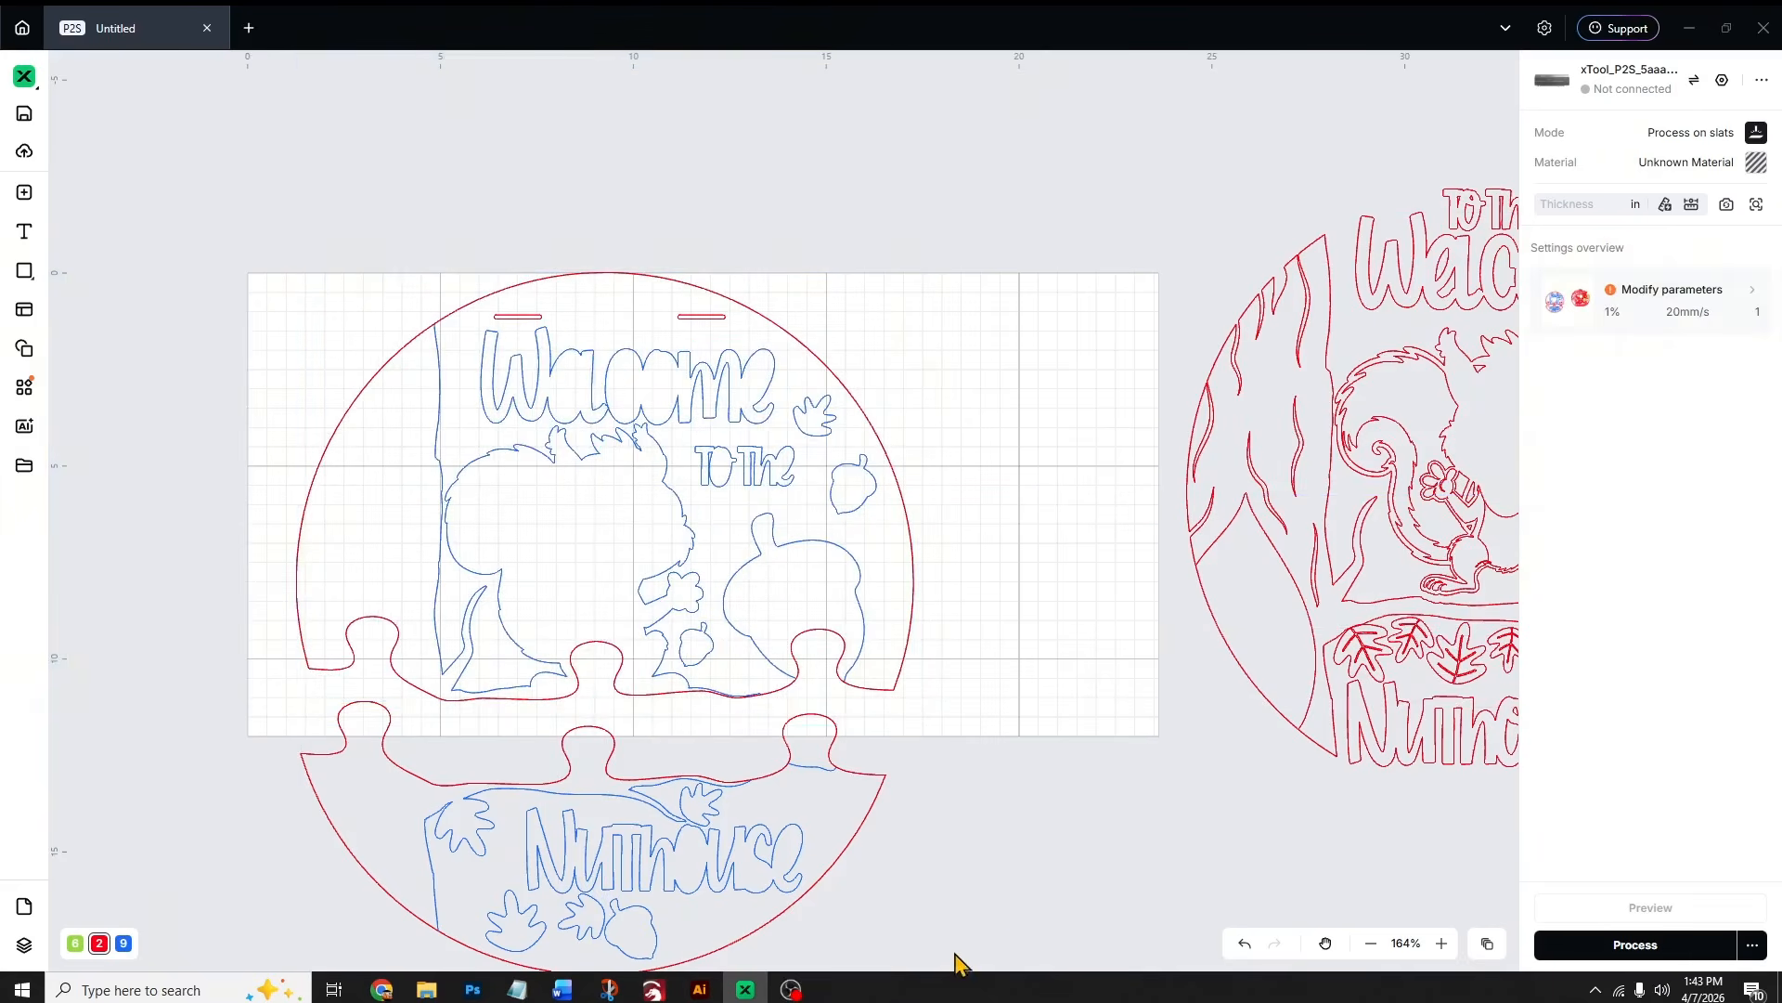
pyautogui.moveTo(226, 735); pyautogui.dragTo(935, 969)
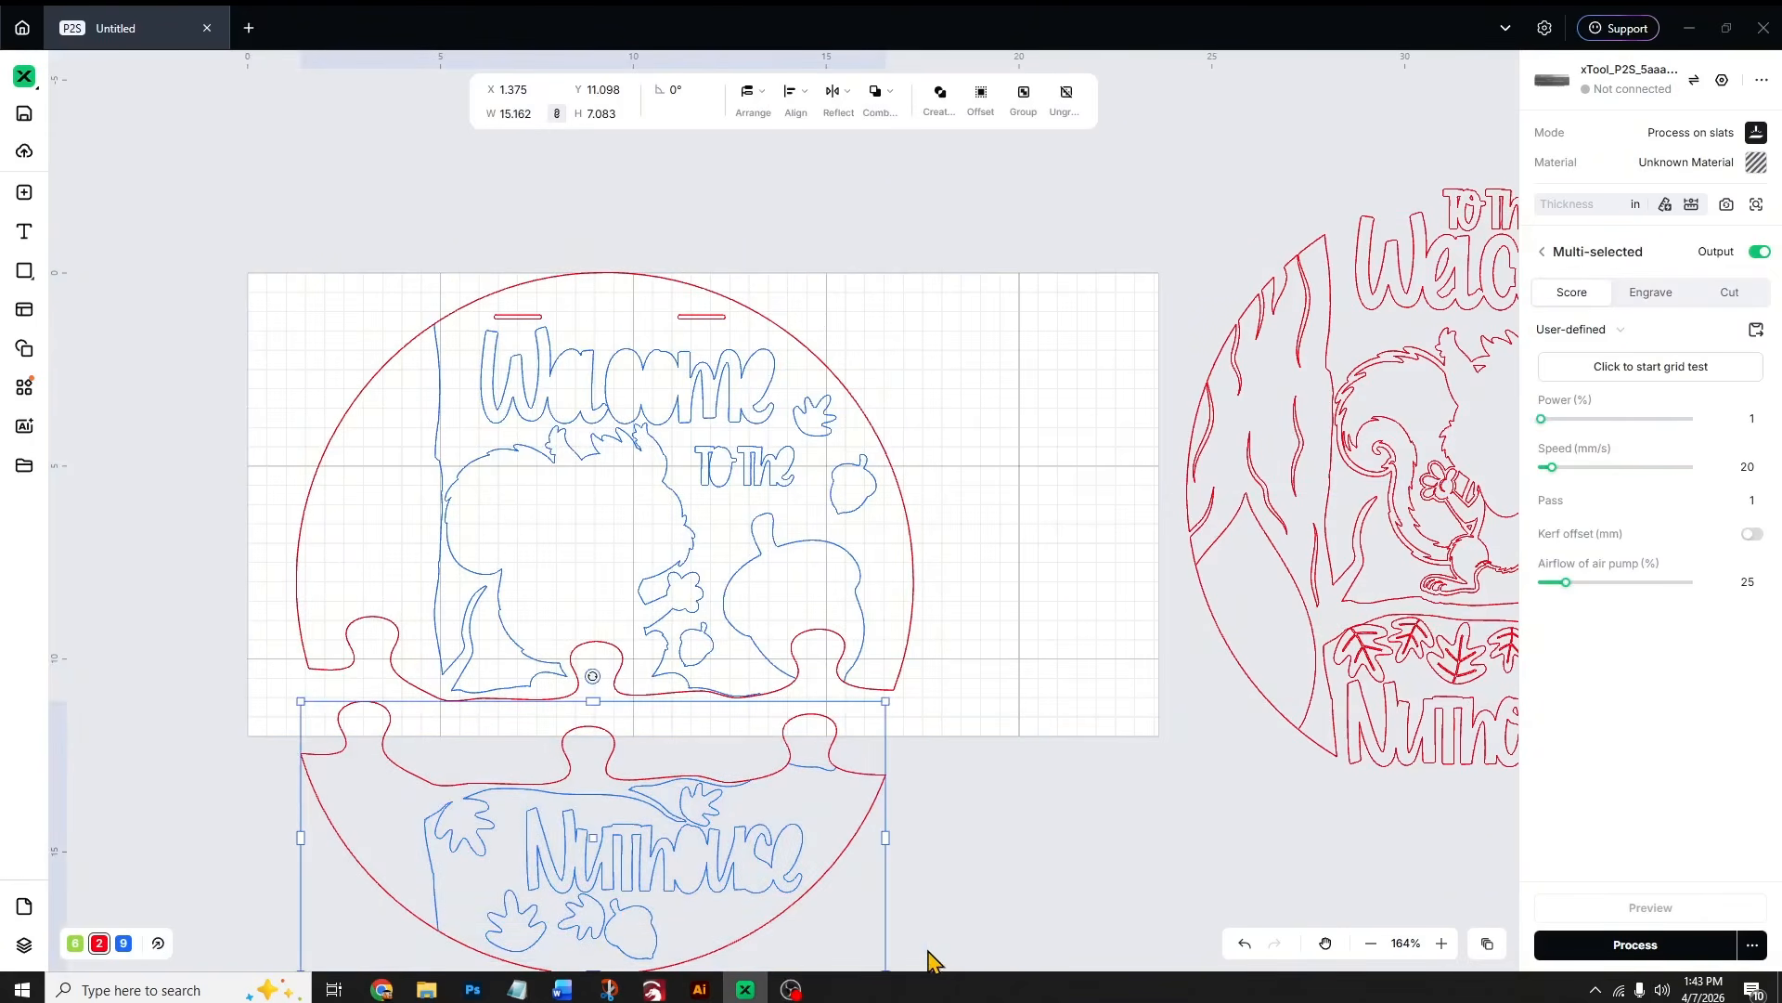
pyautogui.click(1026, 801)
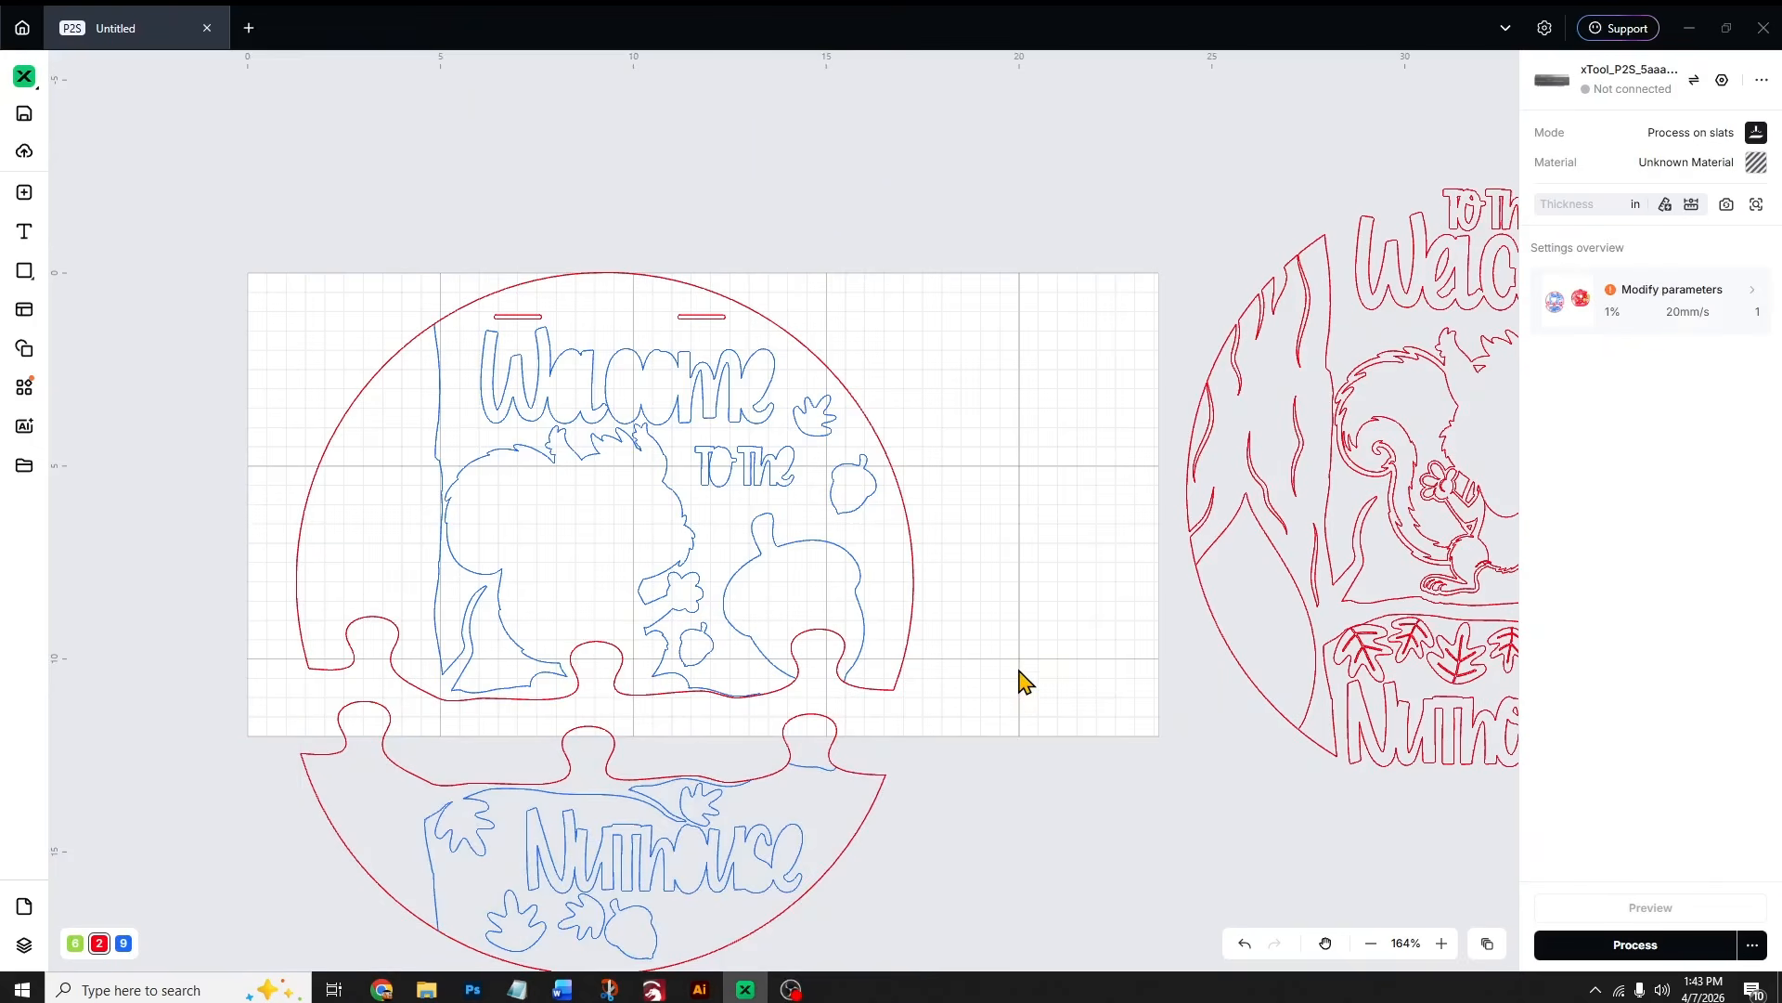
# - Set all the red lines to Cut and check the Score settings of the blue and green line colours
pyautogui.click(98, 944)
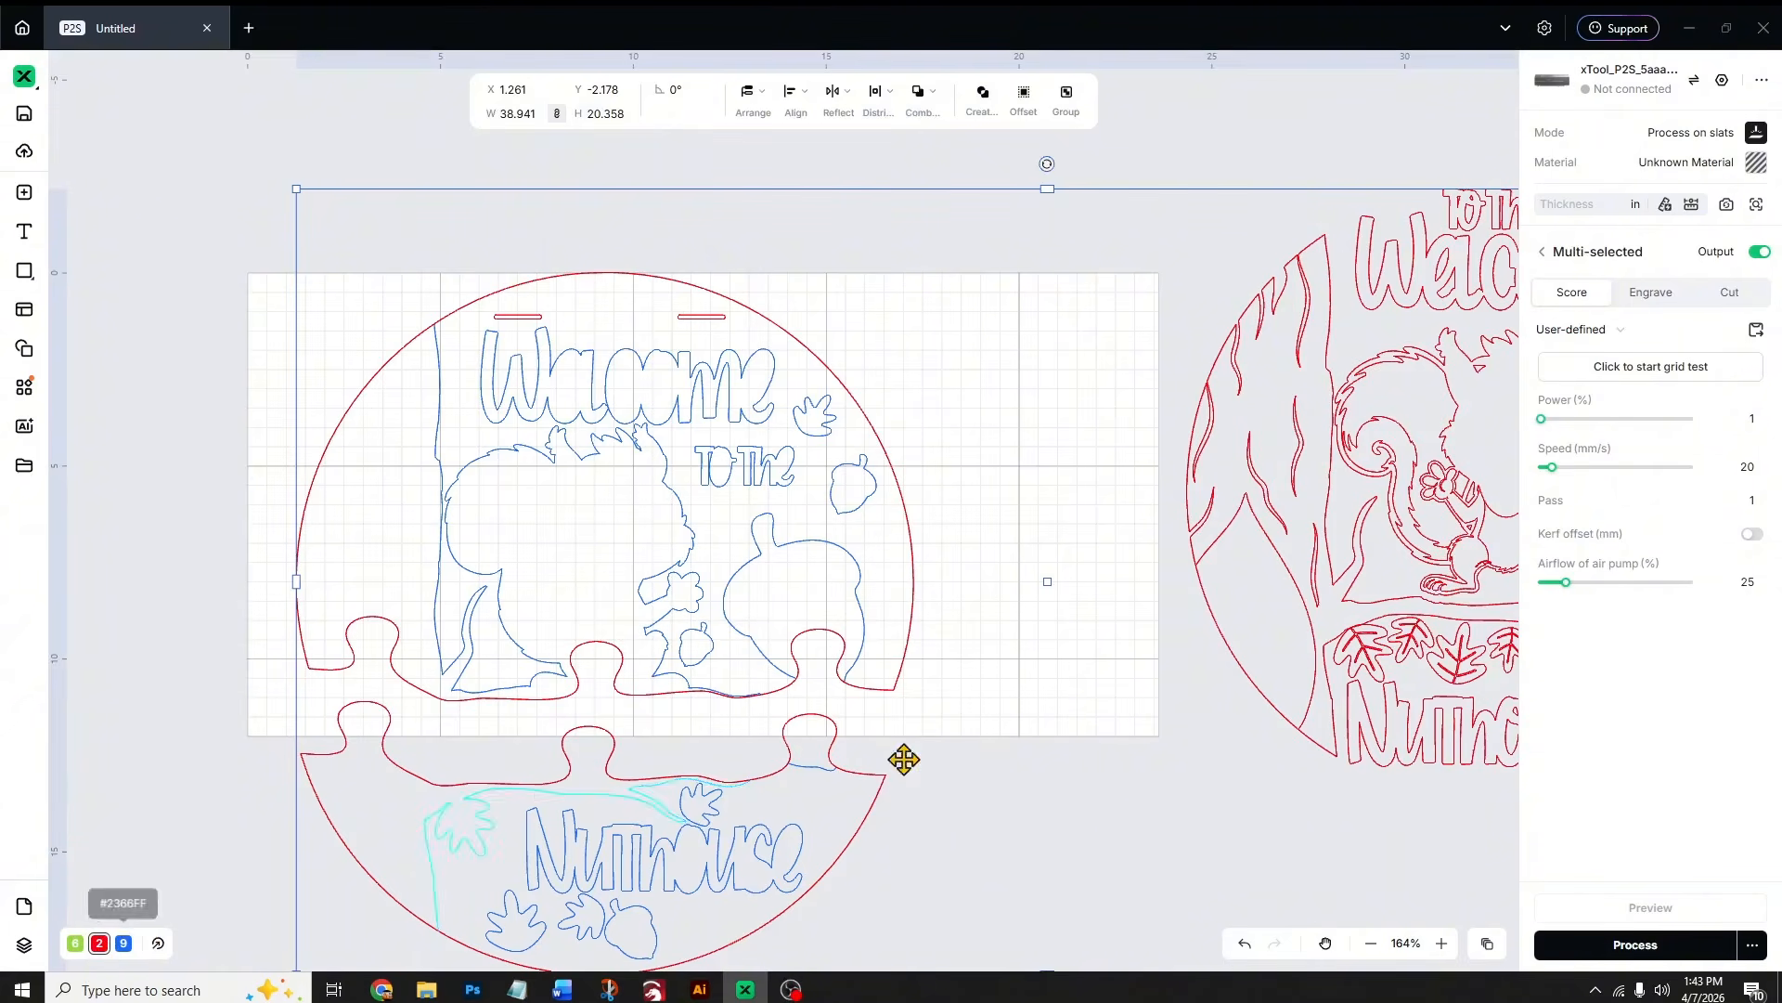
pyautogui.click(1728, 295)
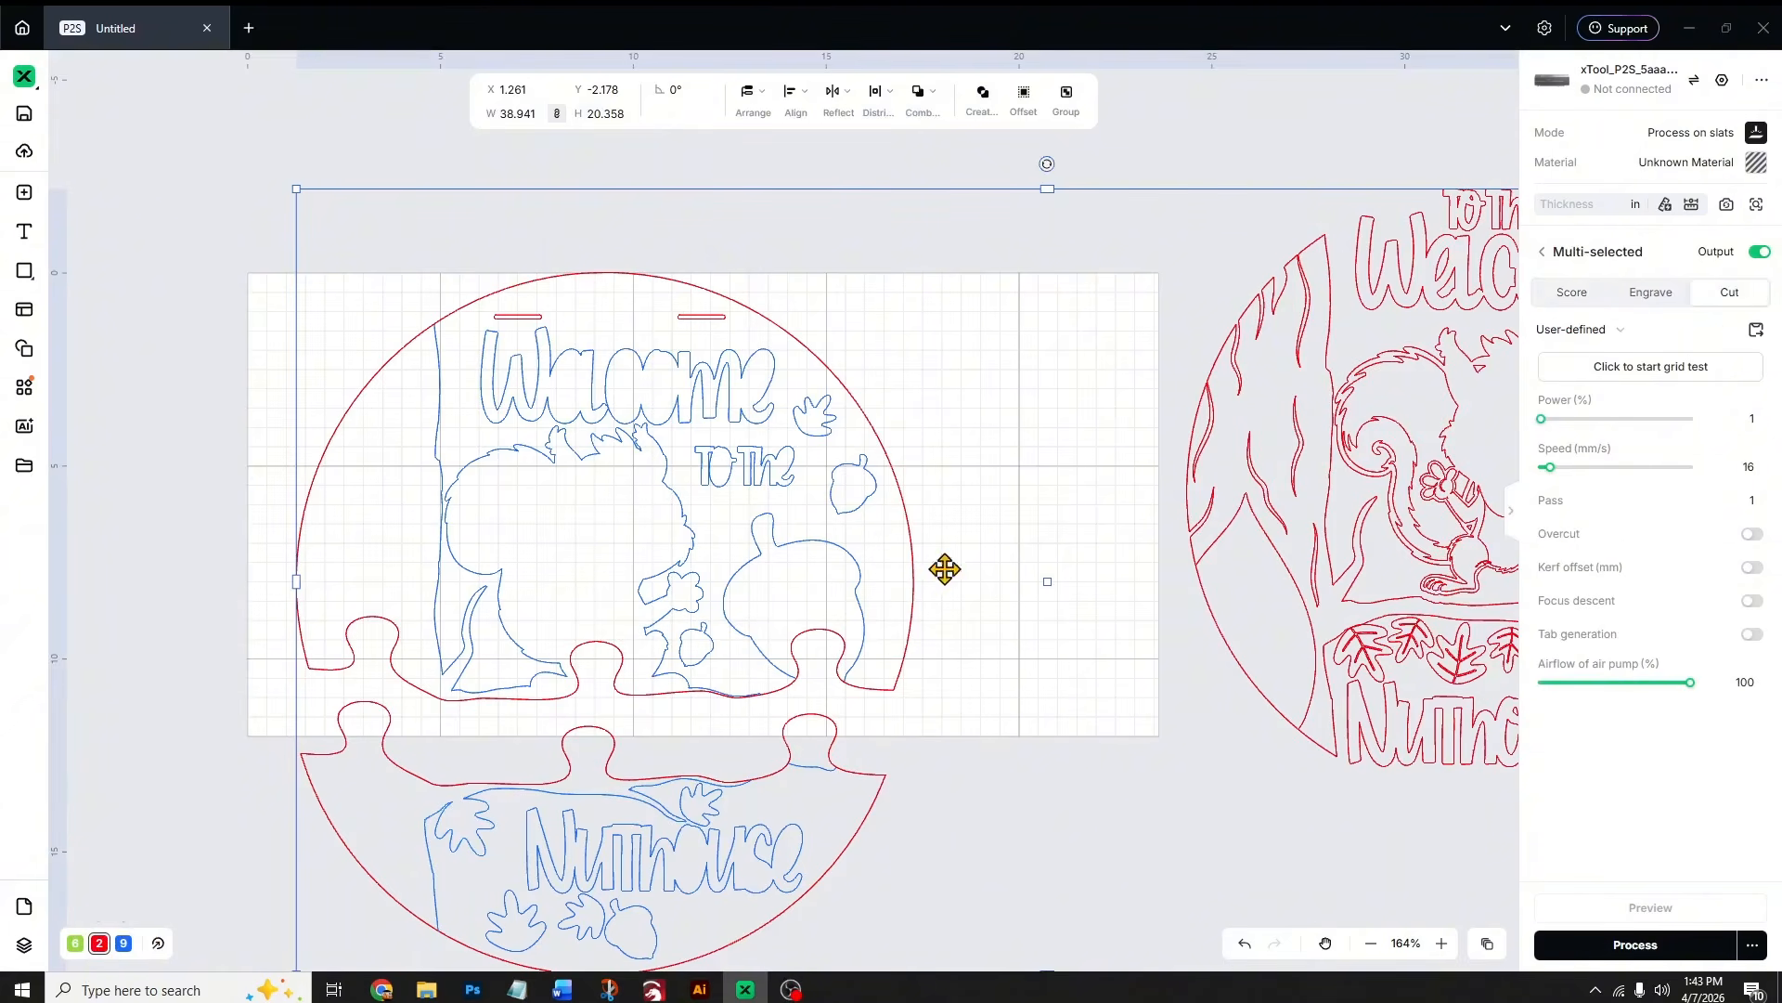
pyautogui.click(124, 945)
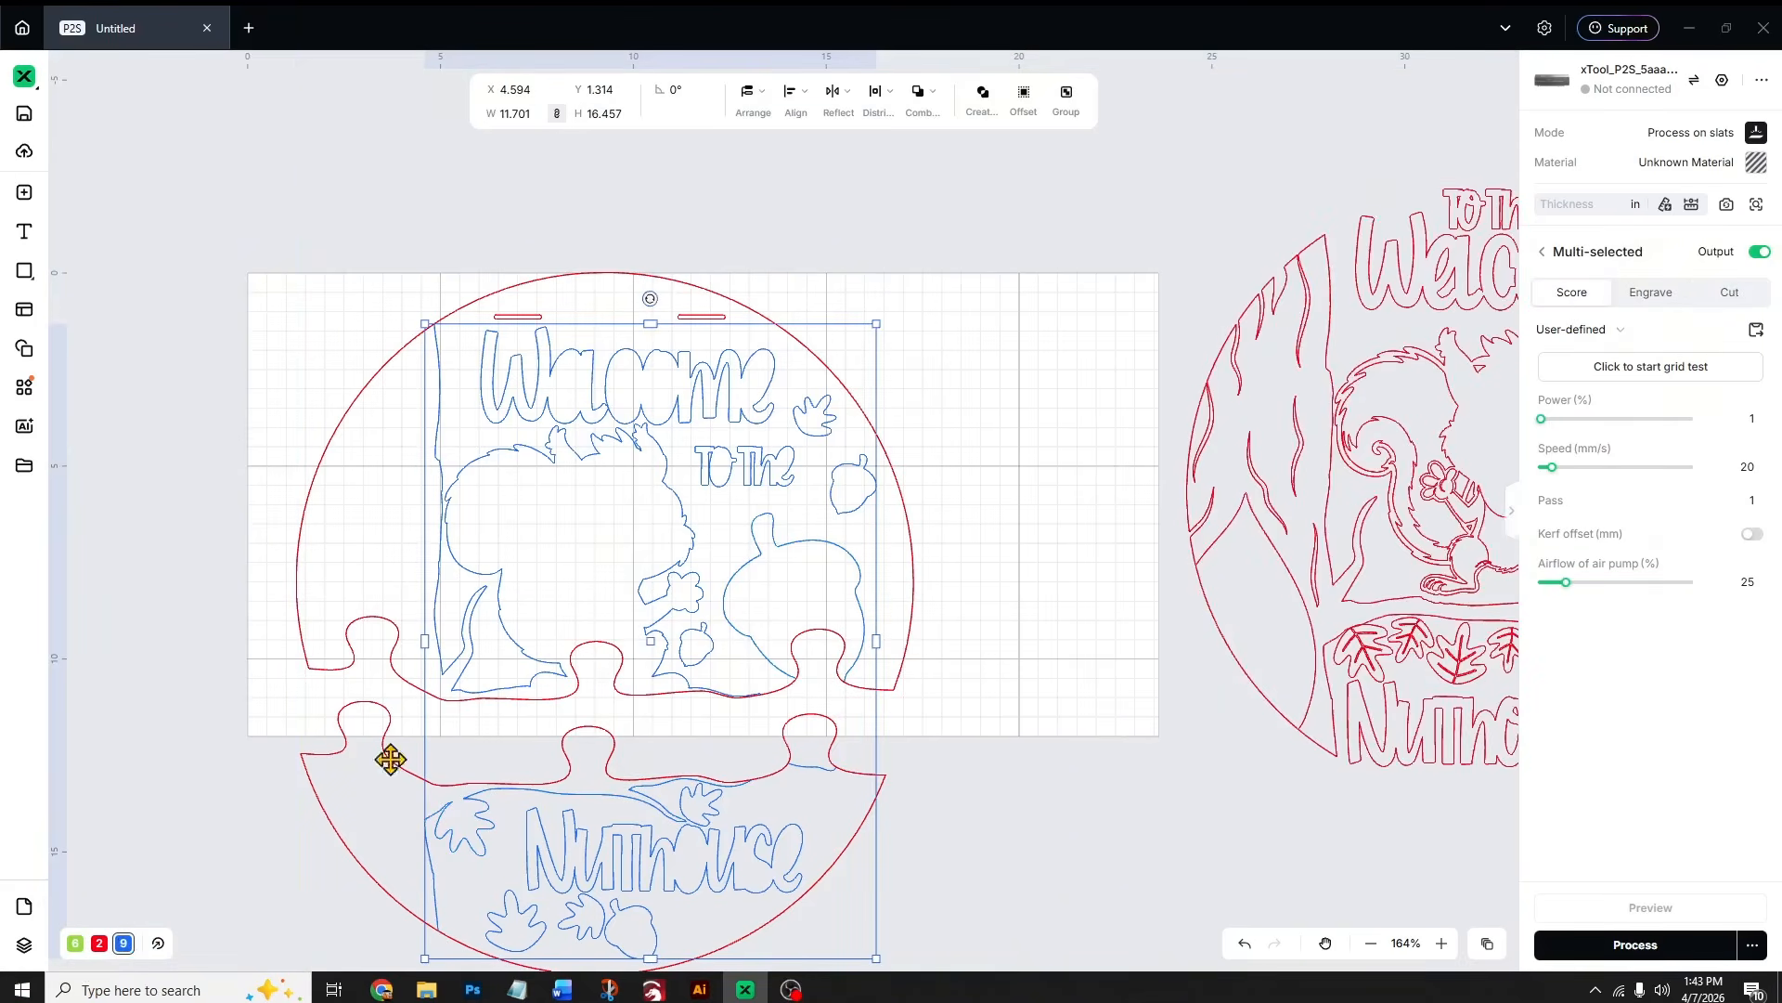
pyautogui.click(75, 944)
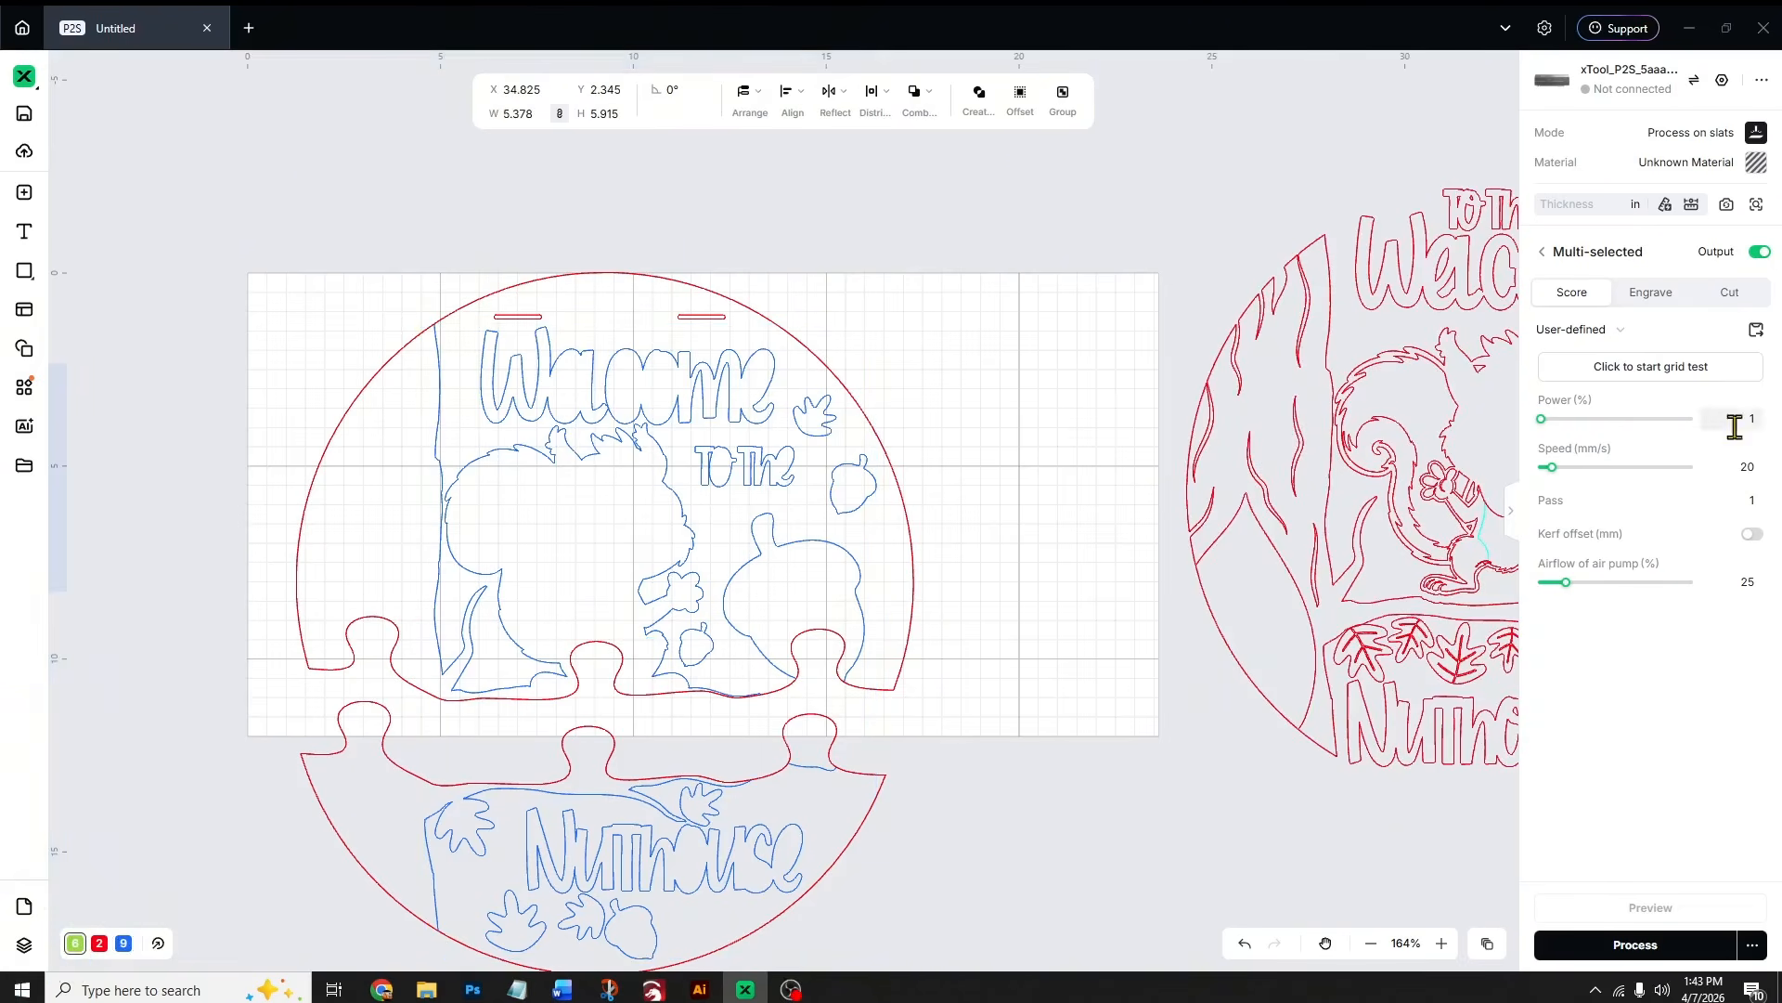
# - Choose 1/4"(6mm) MDF from the recent materials and apply it to the project
pyautogui.click(1755, 165)
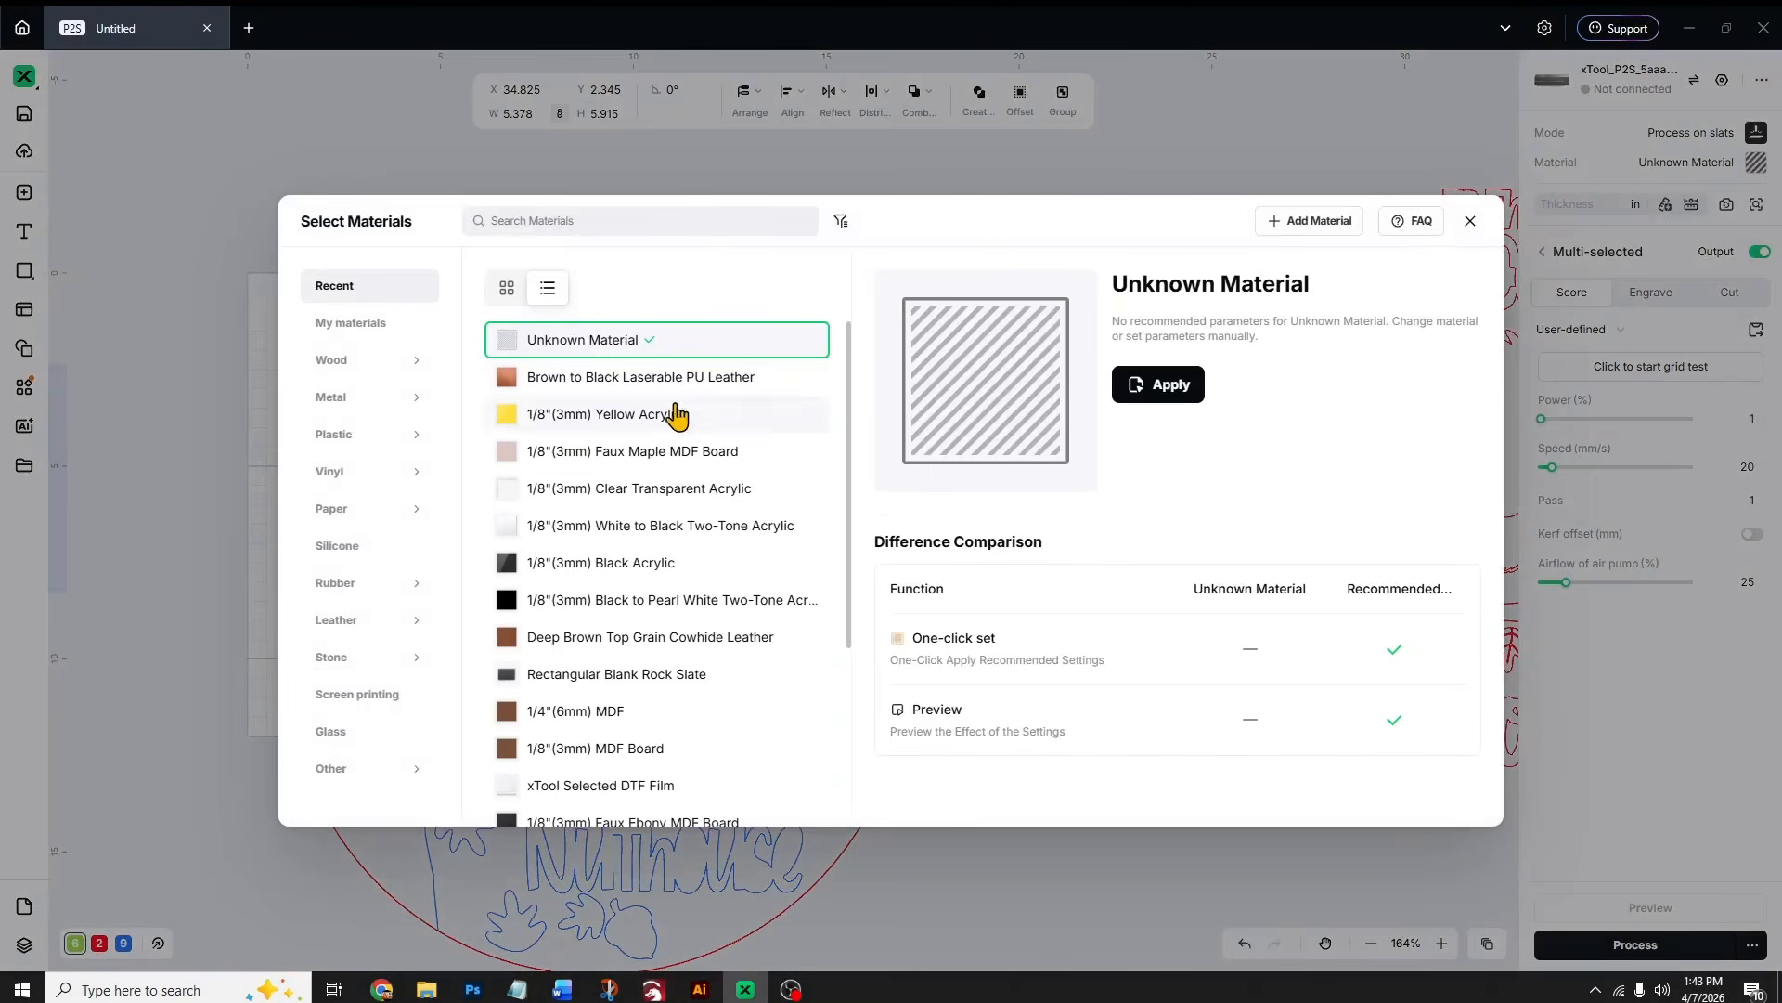
pyautogui.scroll(-1, 640, 526)
pyautogui.scroll(-6, 640, 525)
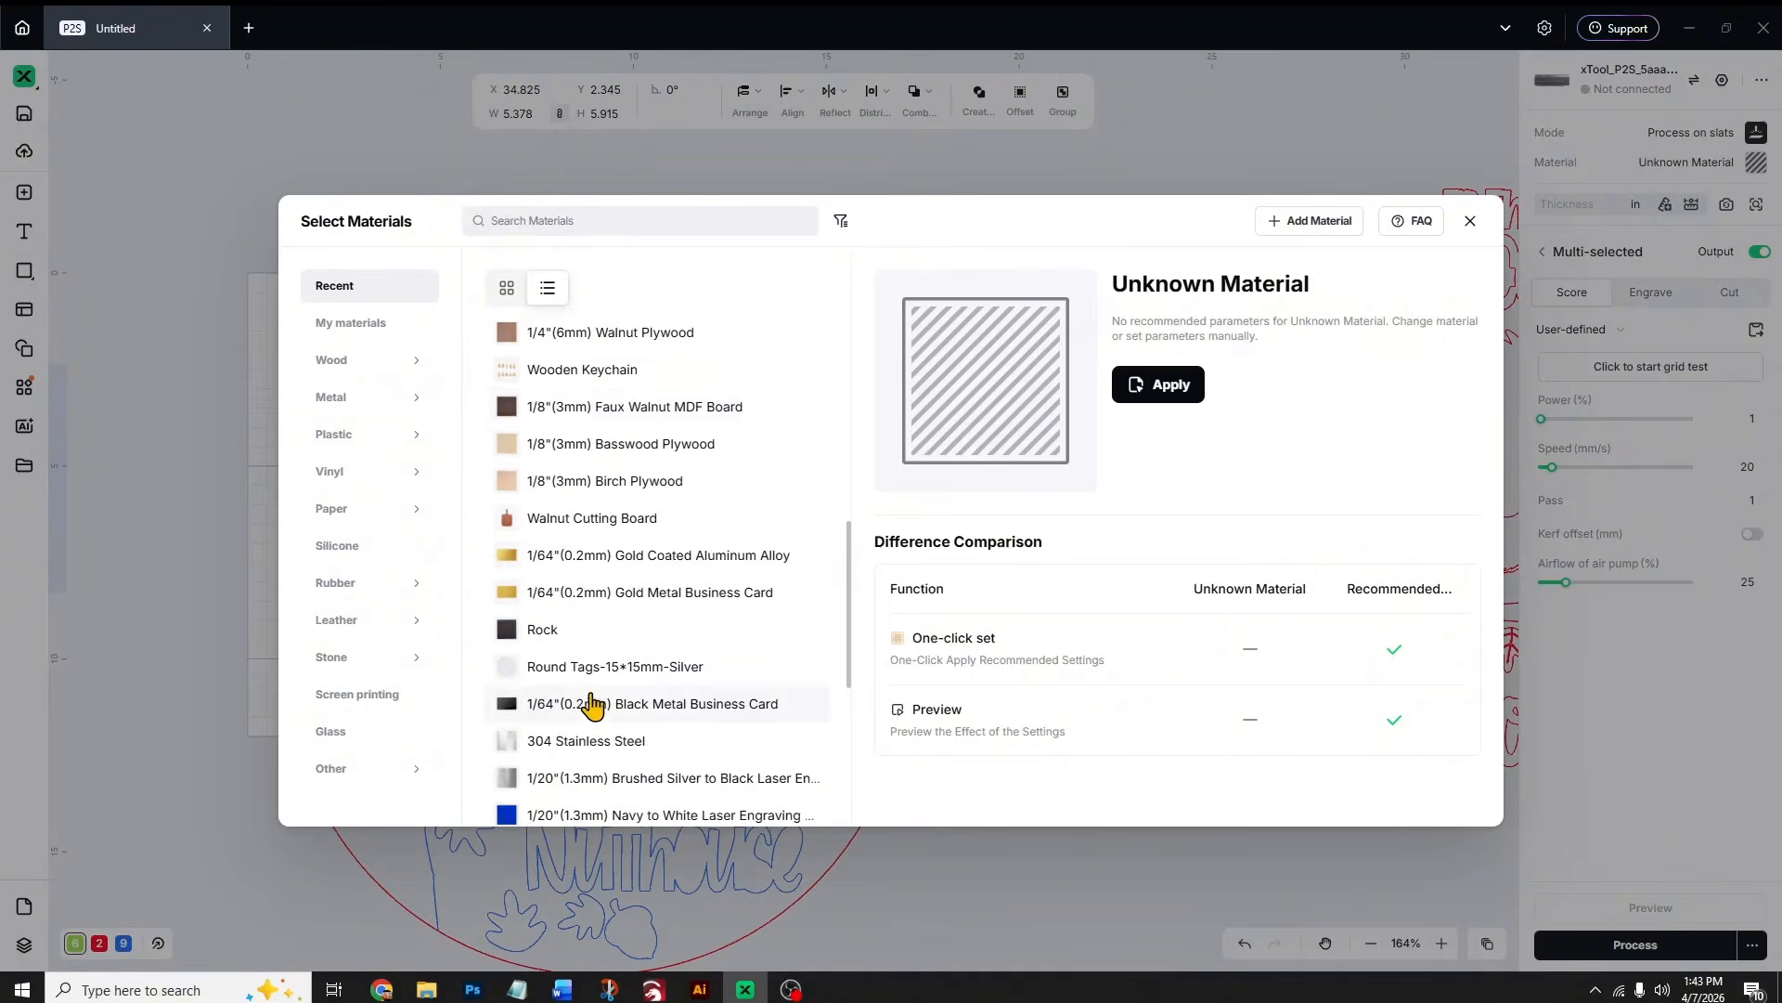
pyautogui.scroll(8, 594, 697)
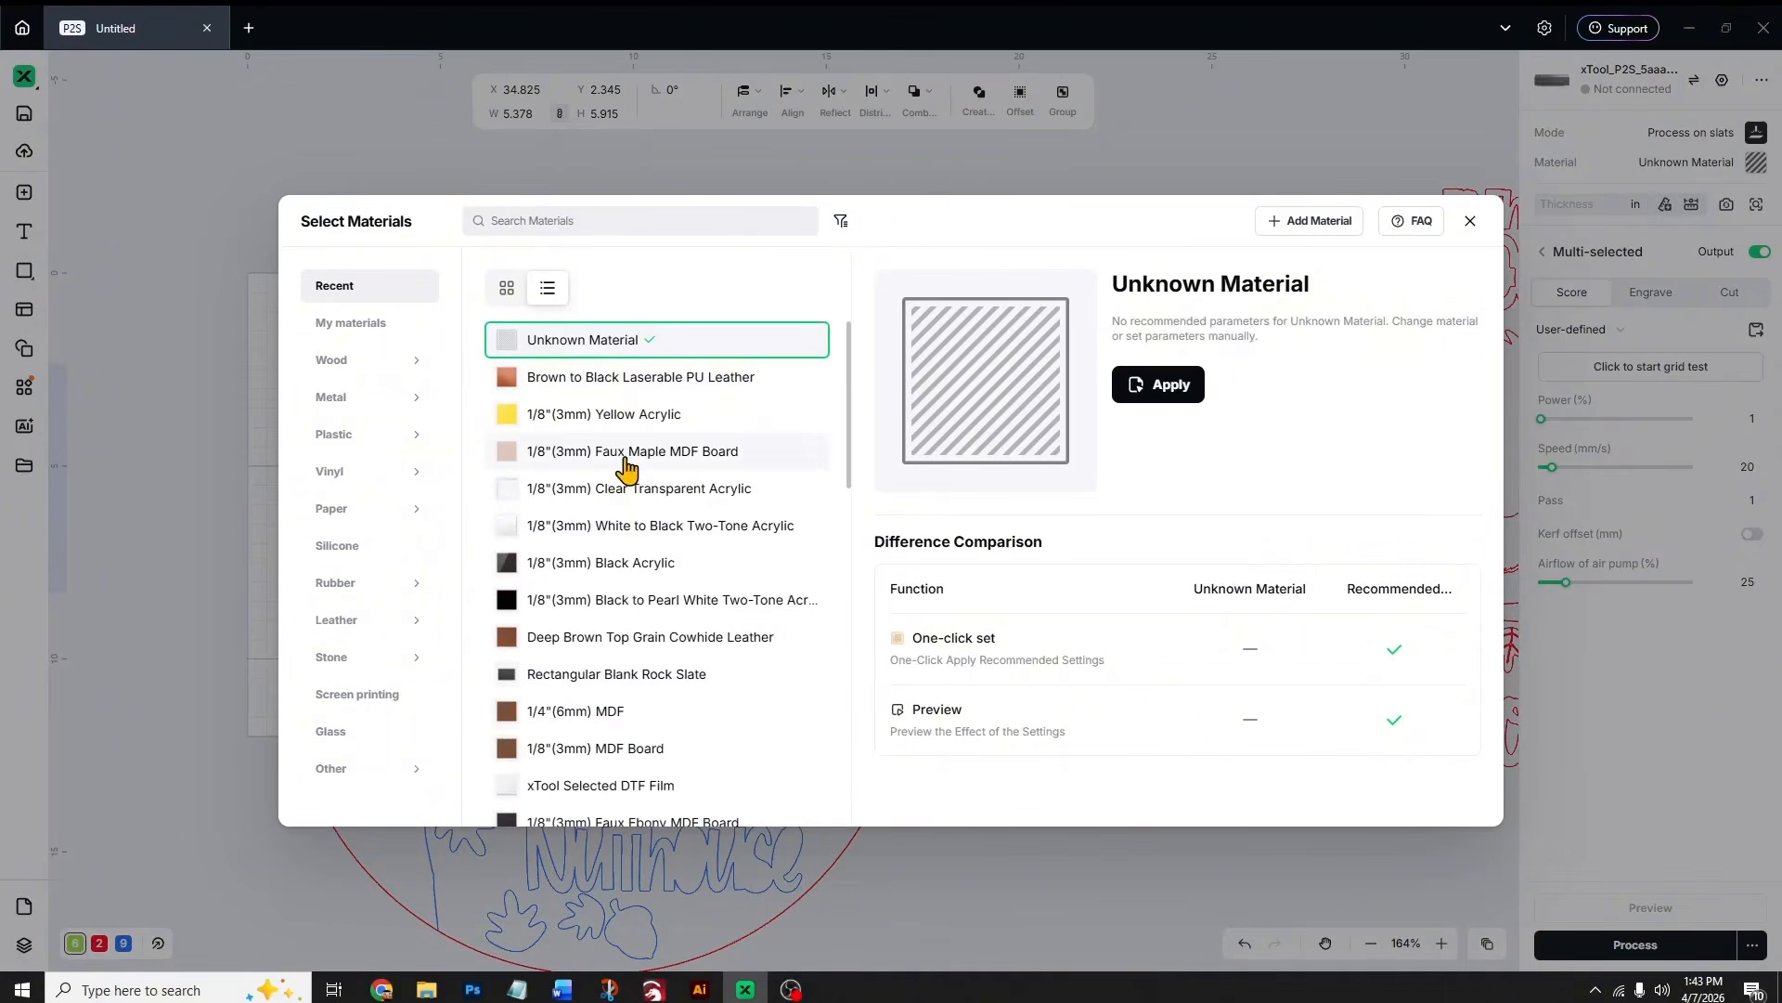
pyautogui.click(627, 461)
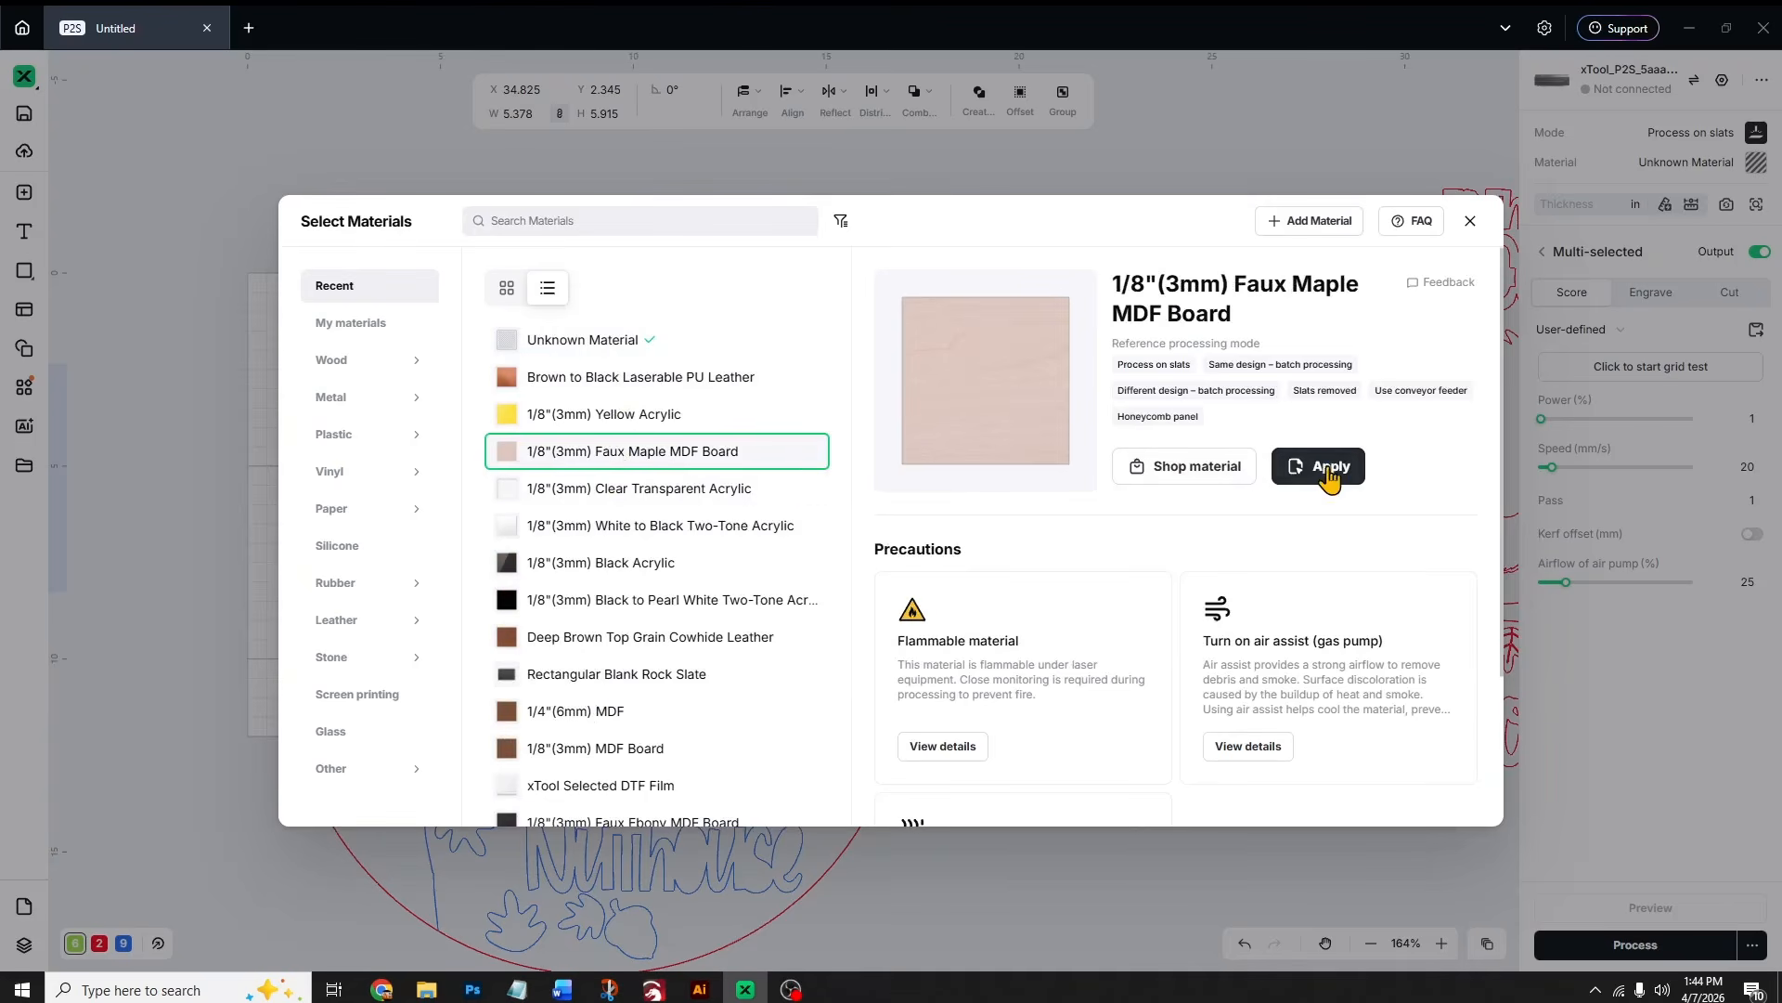
pyautogui.click(613, 724)
pyautogui.click(1323, 440)
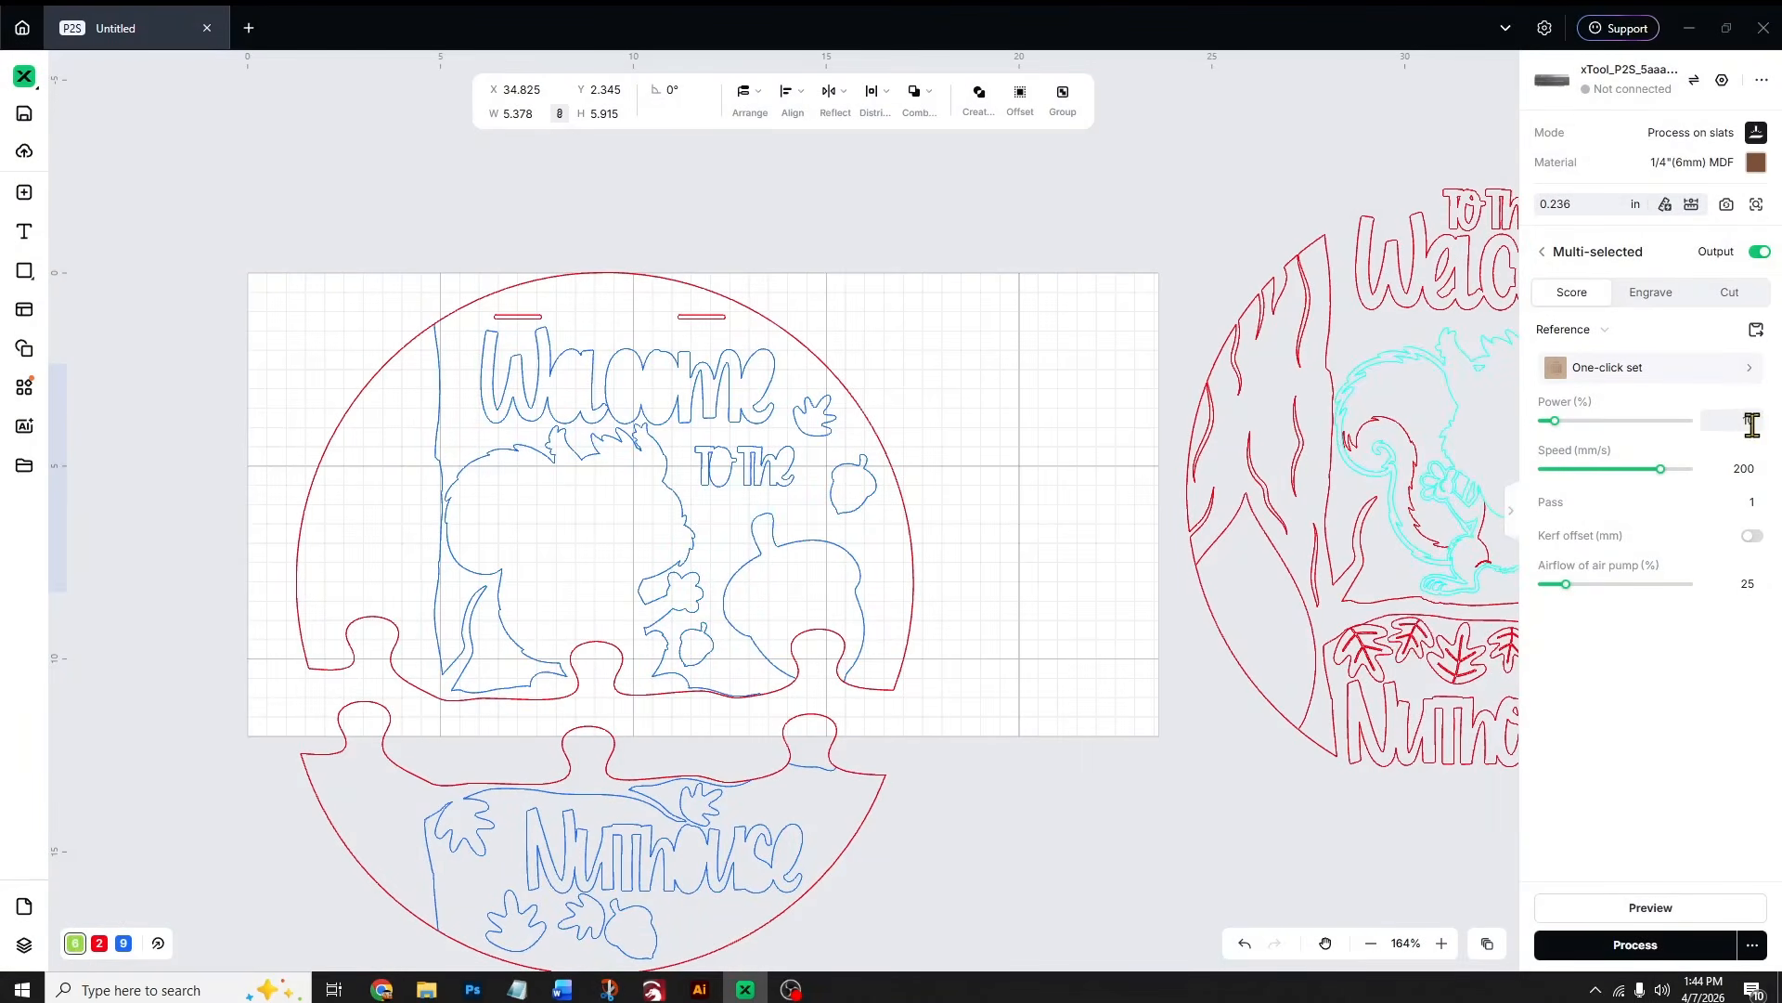
# - Set the green score lines to 21% power and 163 mm/s speed
pyautogui.moveTo(1555, 420); pyautogui.dragTo(1572, 420)
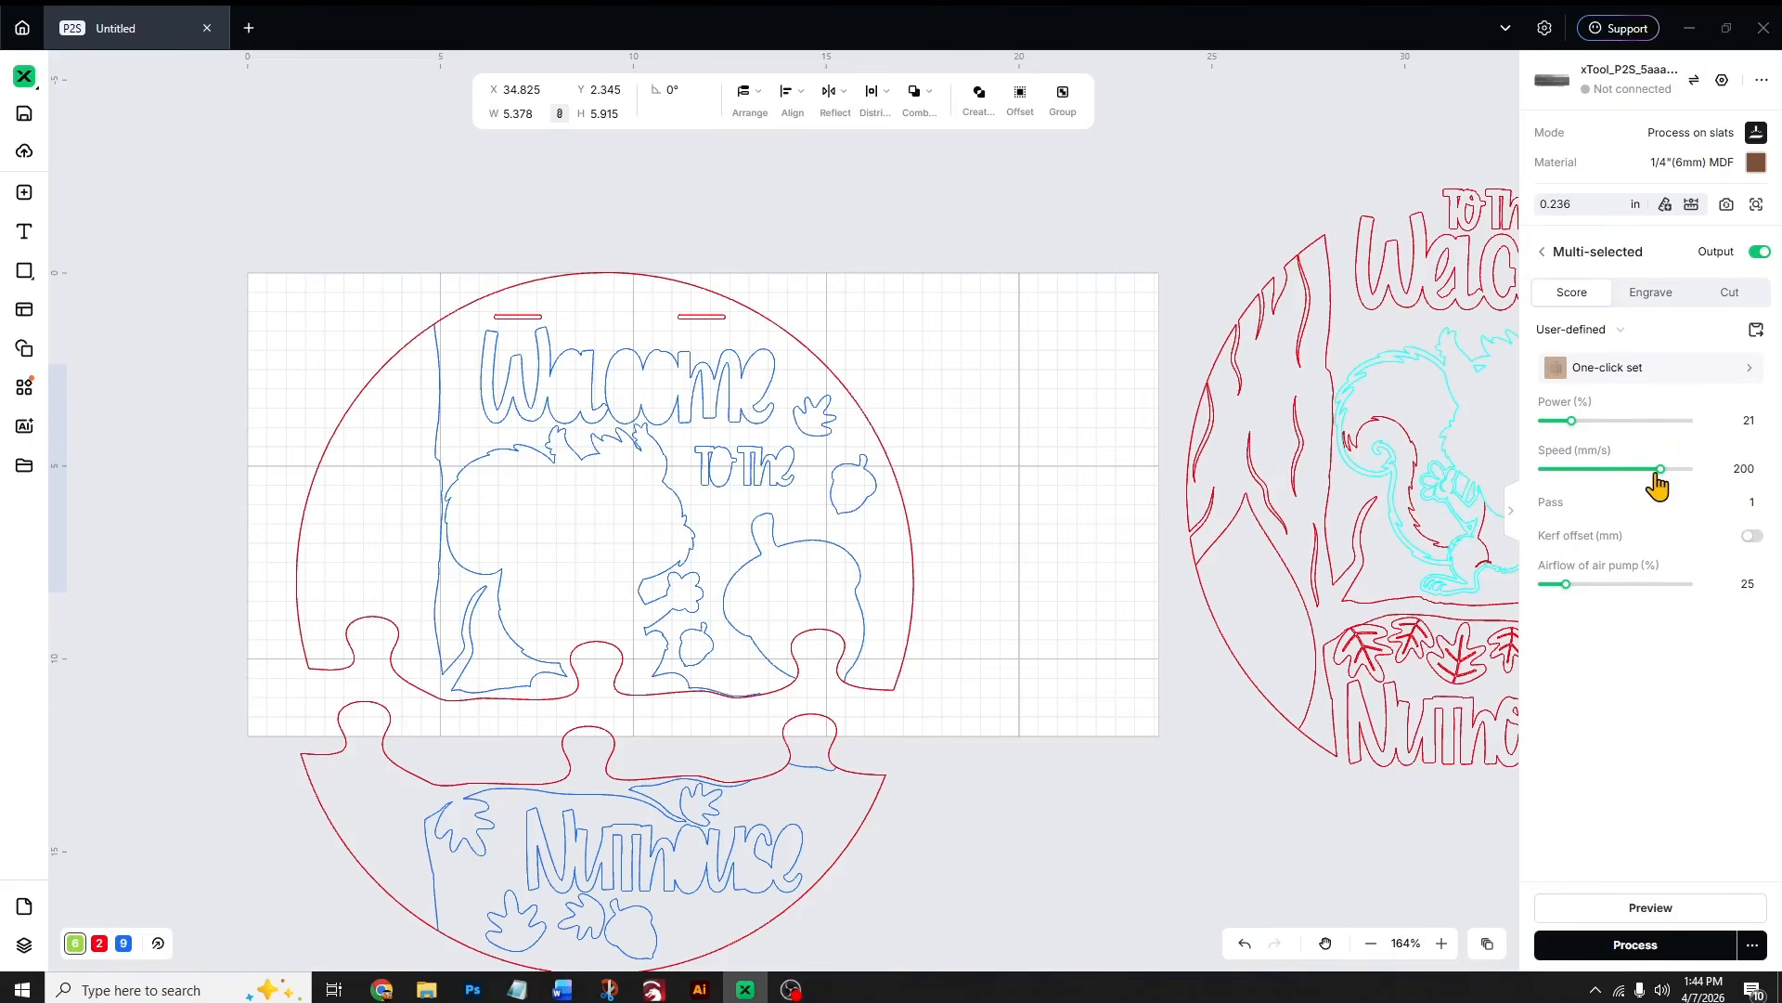
pyautogui.moveTo(1657, 472); pyautogui.dragTo(1642, 471)
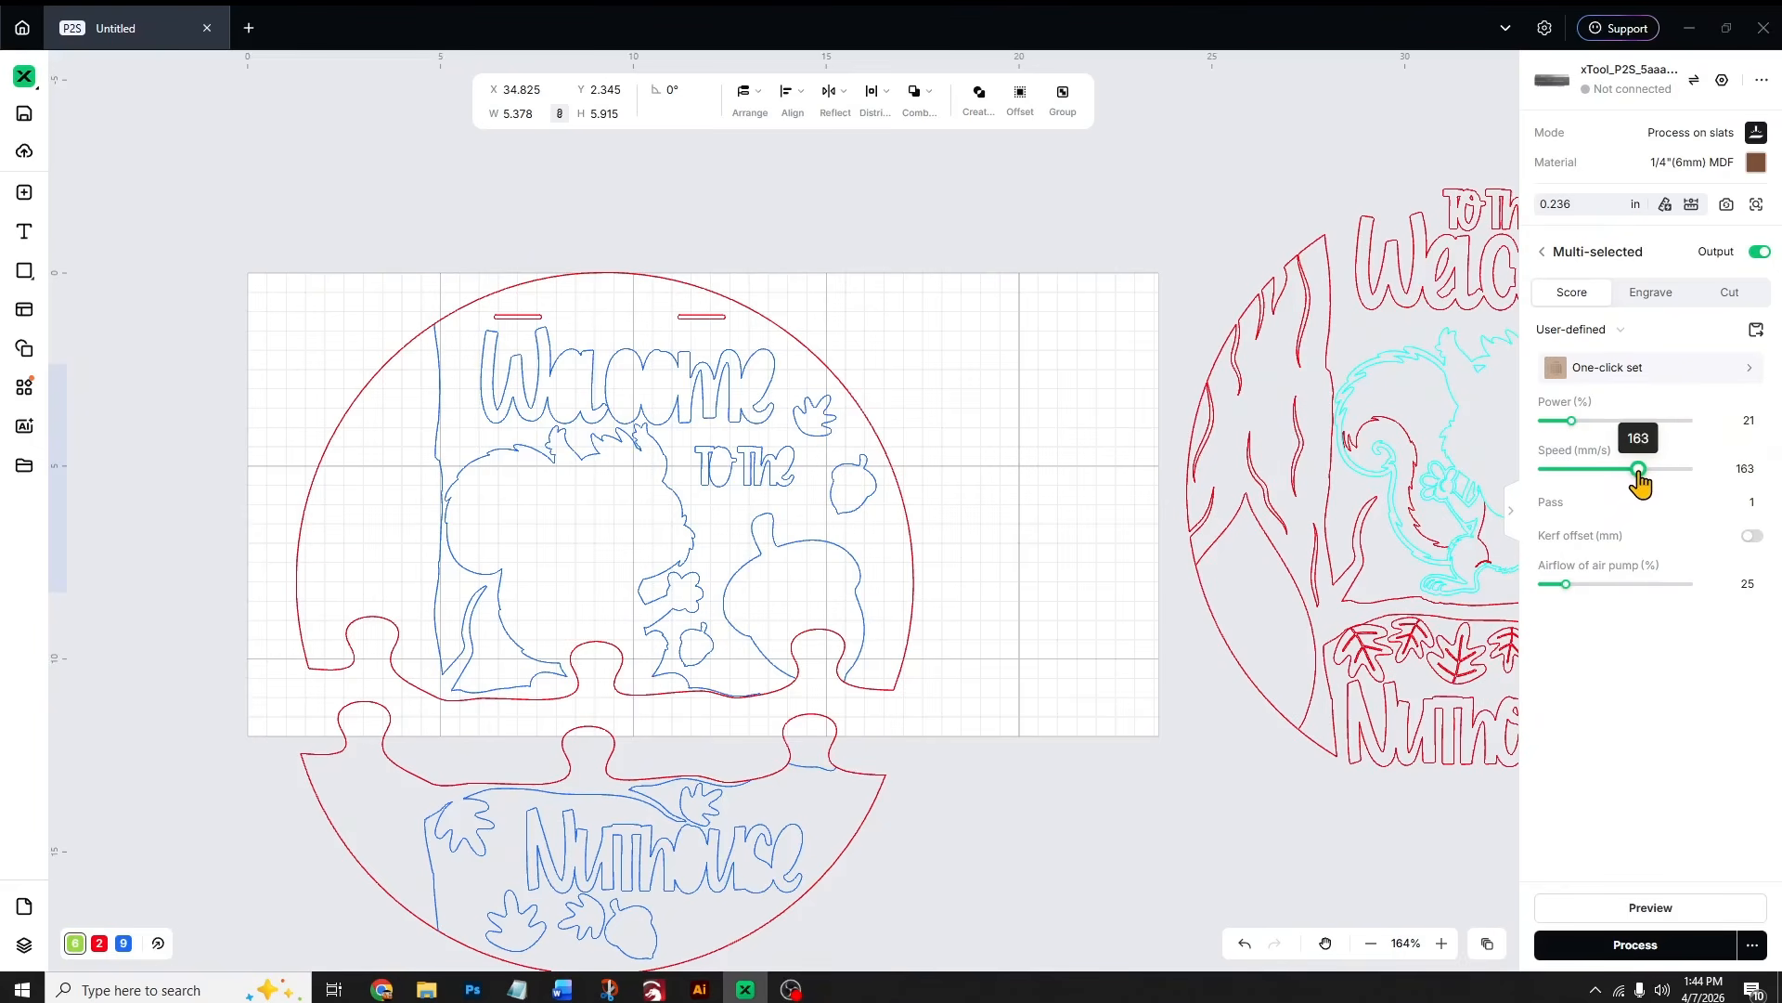
pyautogui.click(1021, 410)
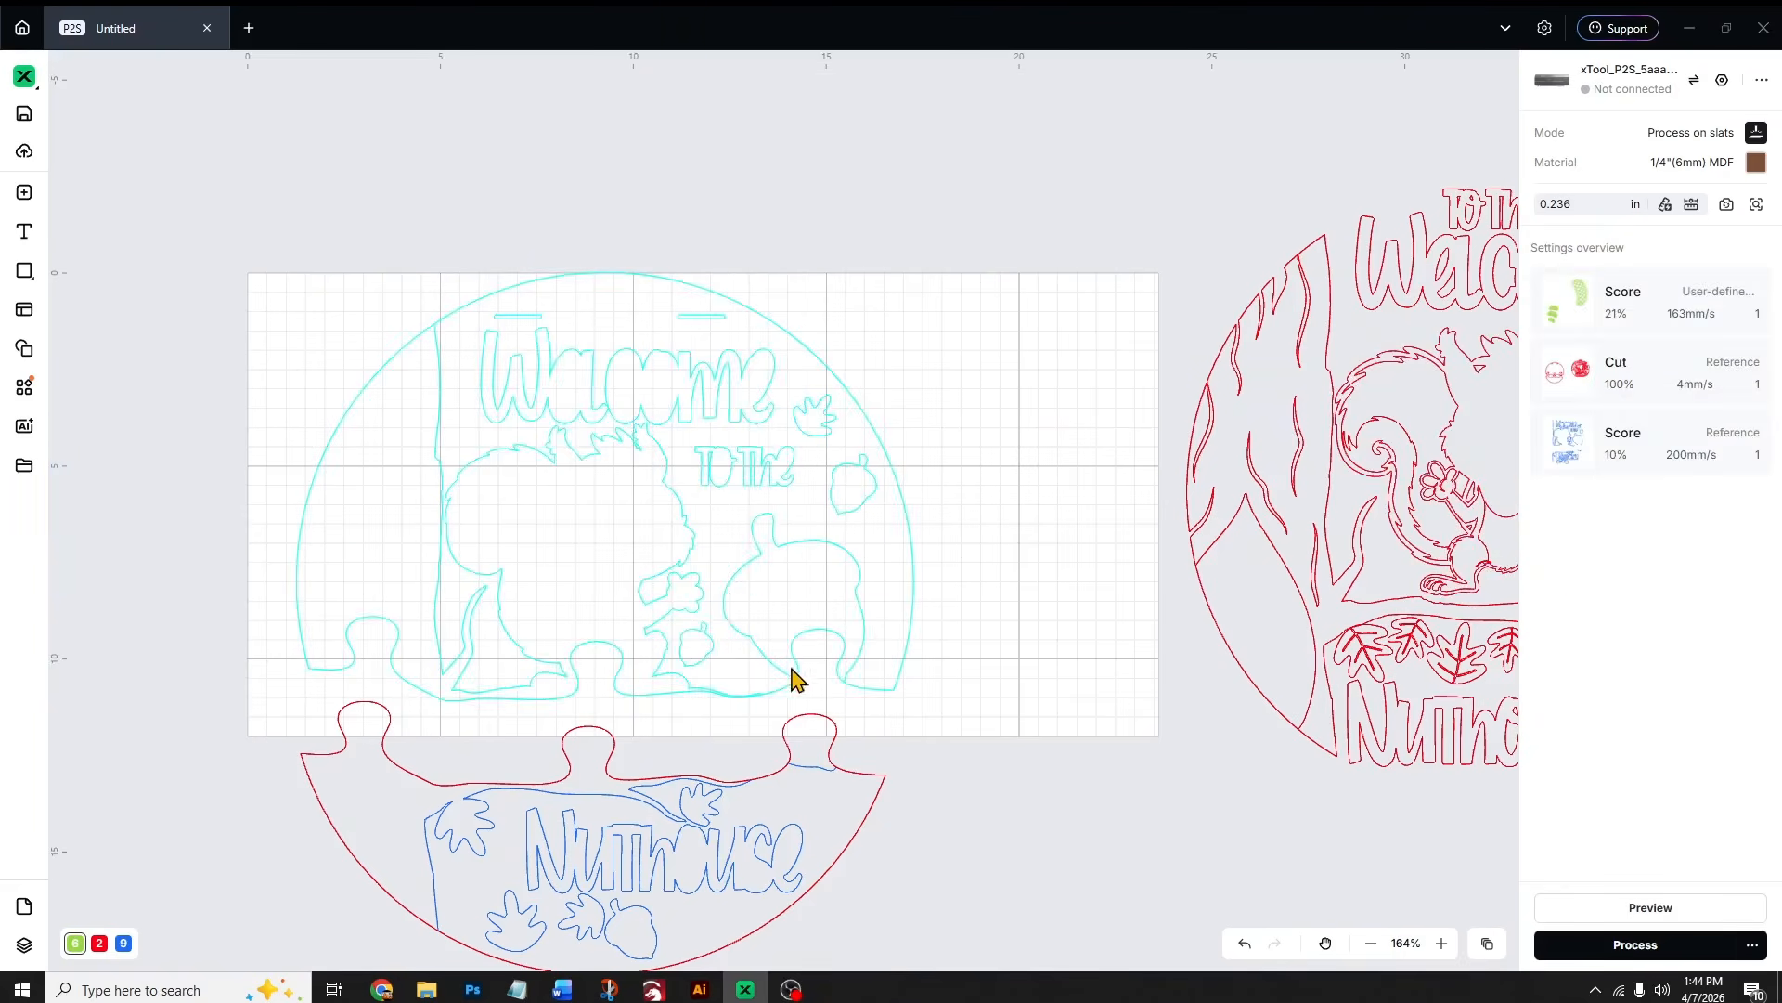
# - Move the backing's upper half fully inside the work area, at about X 0.83, Y 0.42 in
pyautogui.click(612, 518)
pyautogui.moveTo(616, 512); pyautogui.dragTo(599, 529)
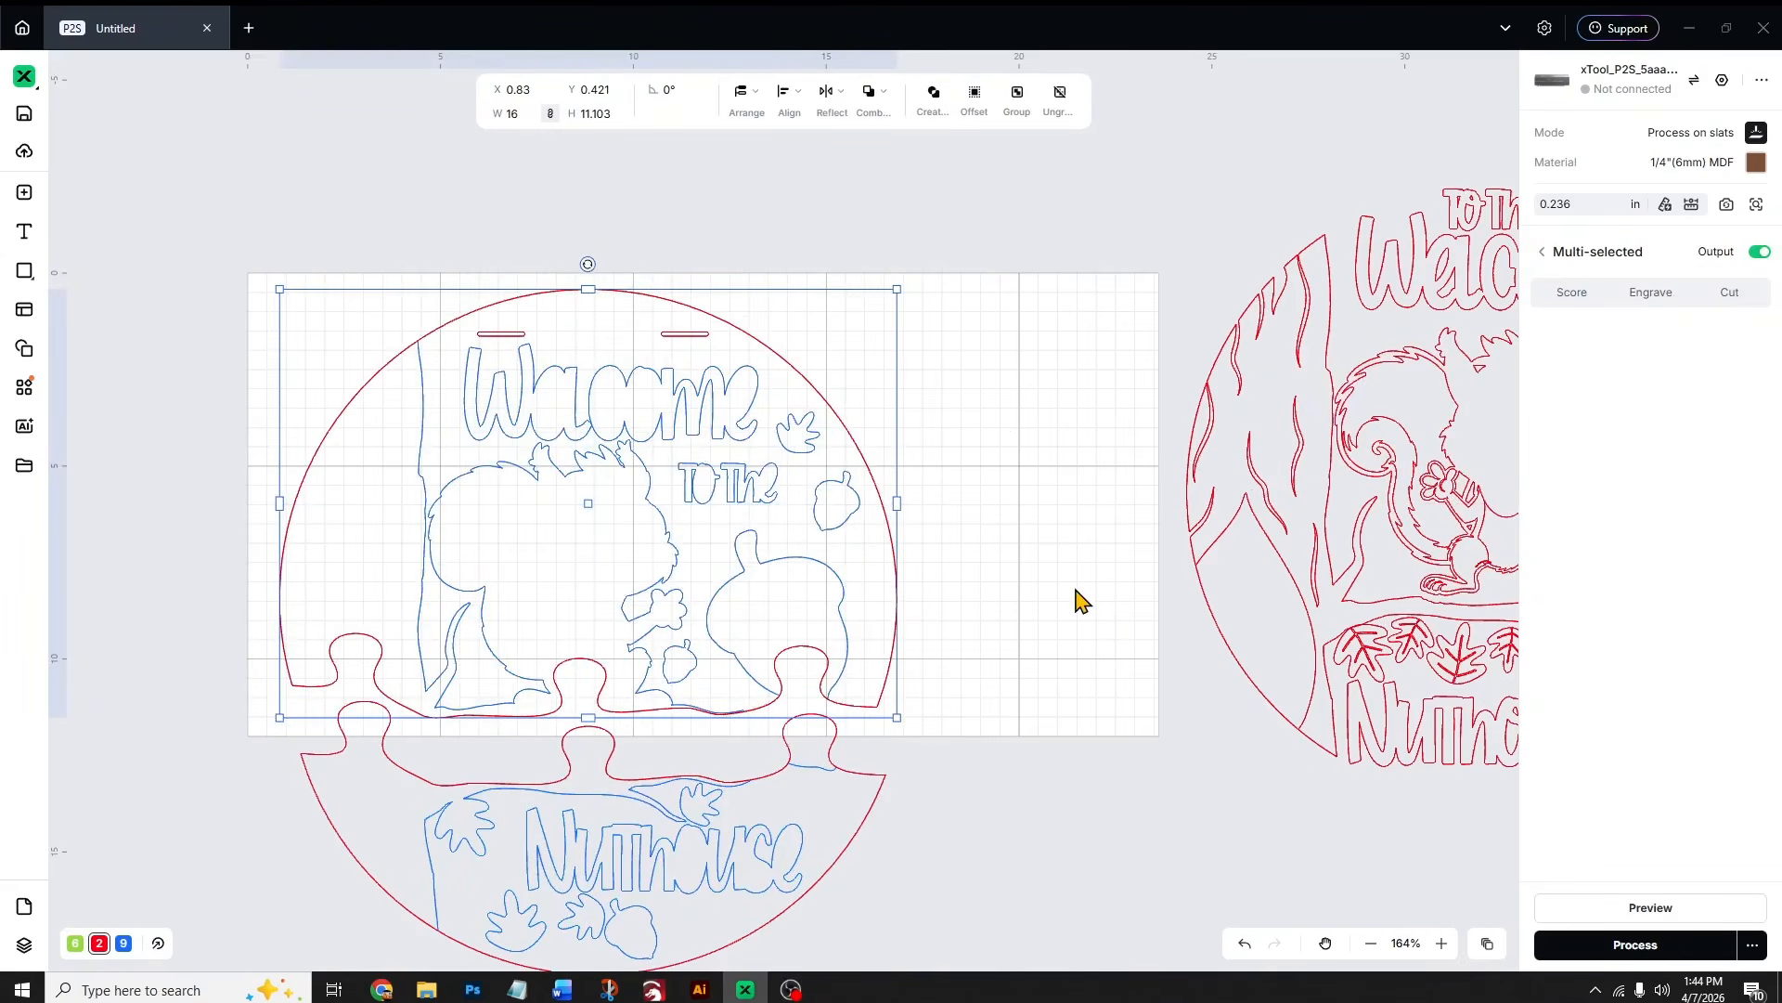
pyautogui.click(916, 858)
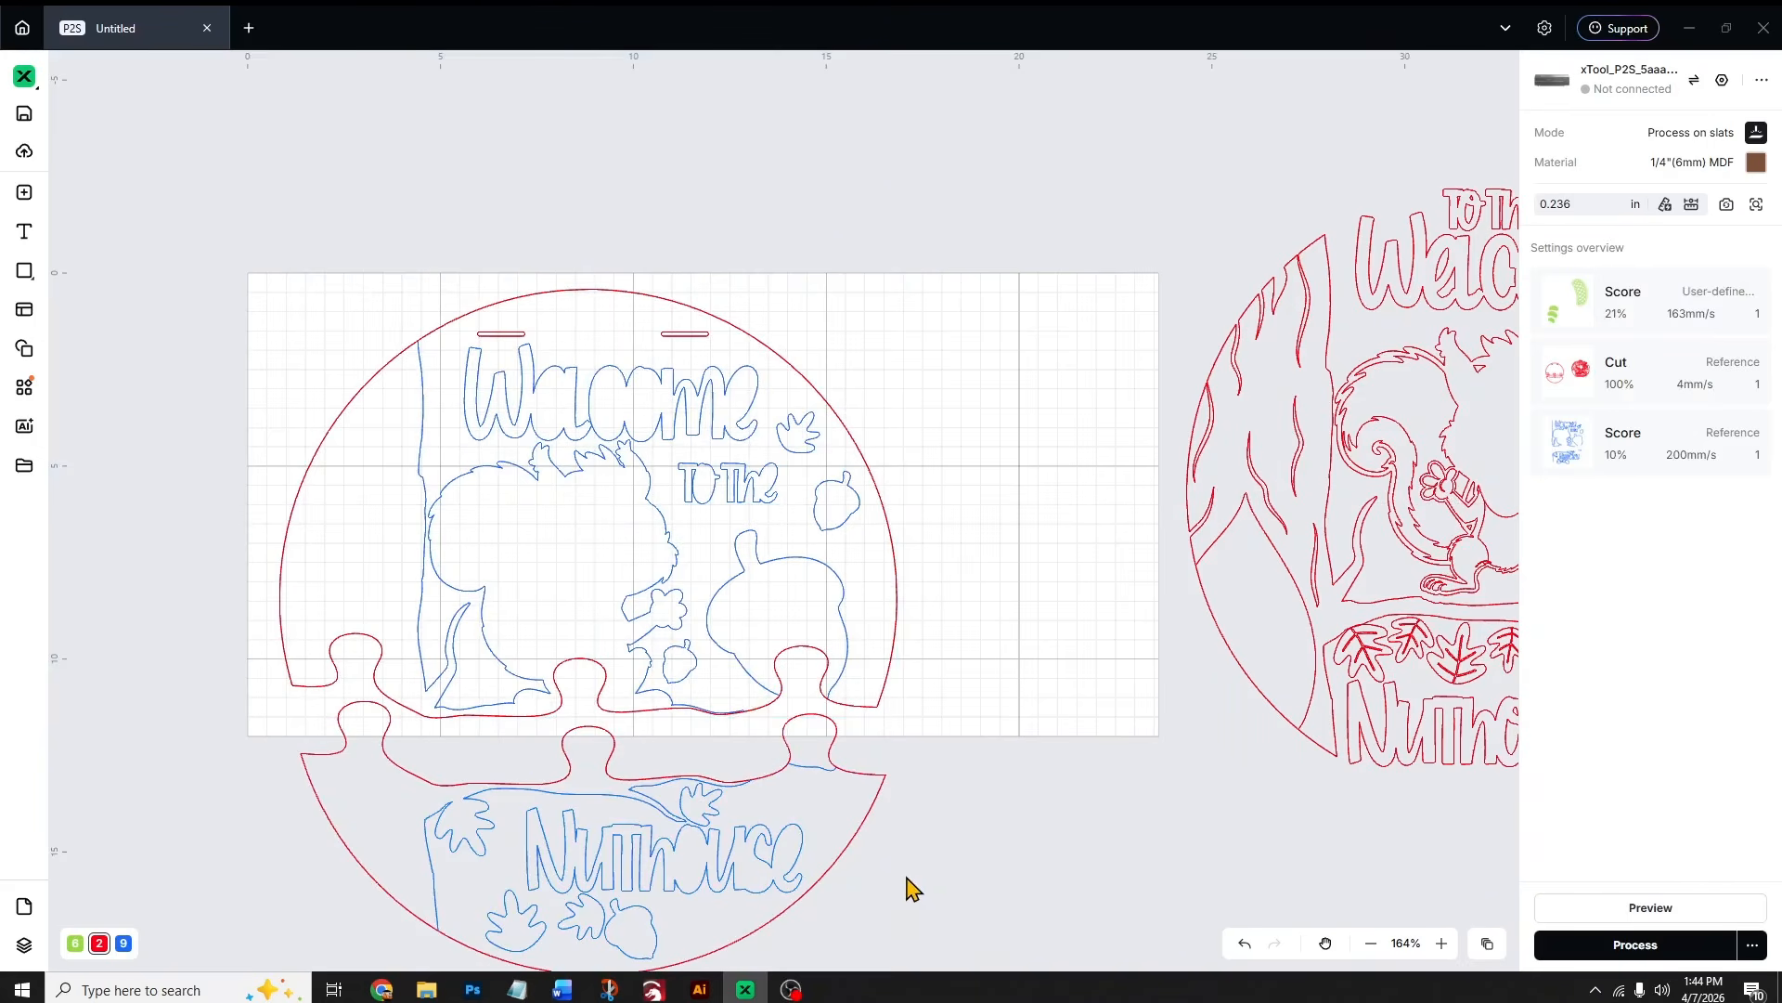
pyautogui.moveTo(909, 888); pyautogui.dragTo(420, 533)
pyautogui.click(984, 537)
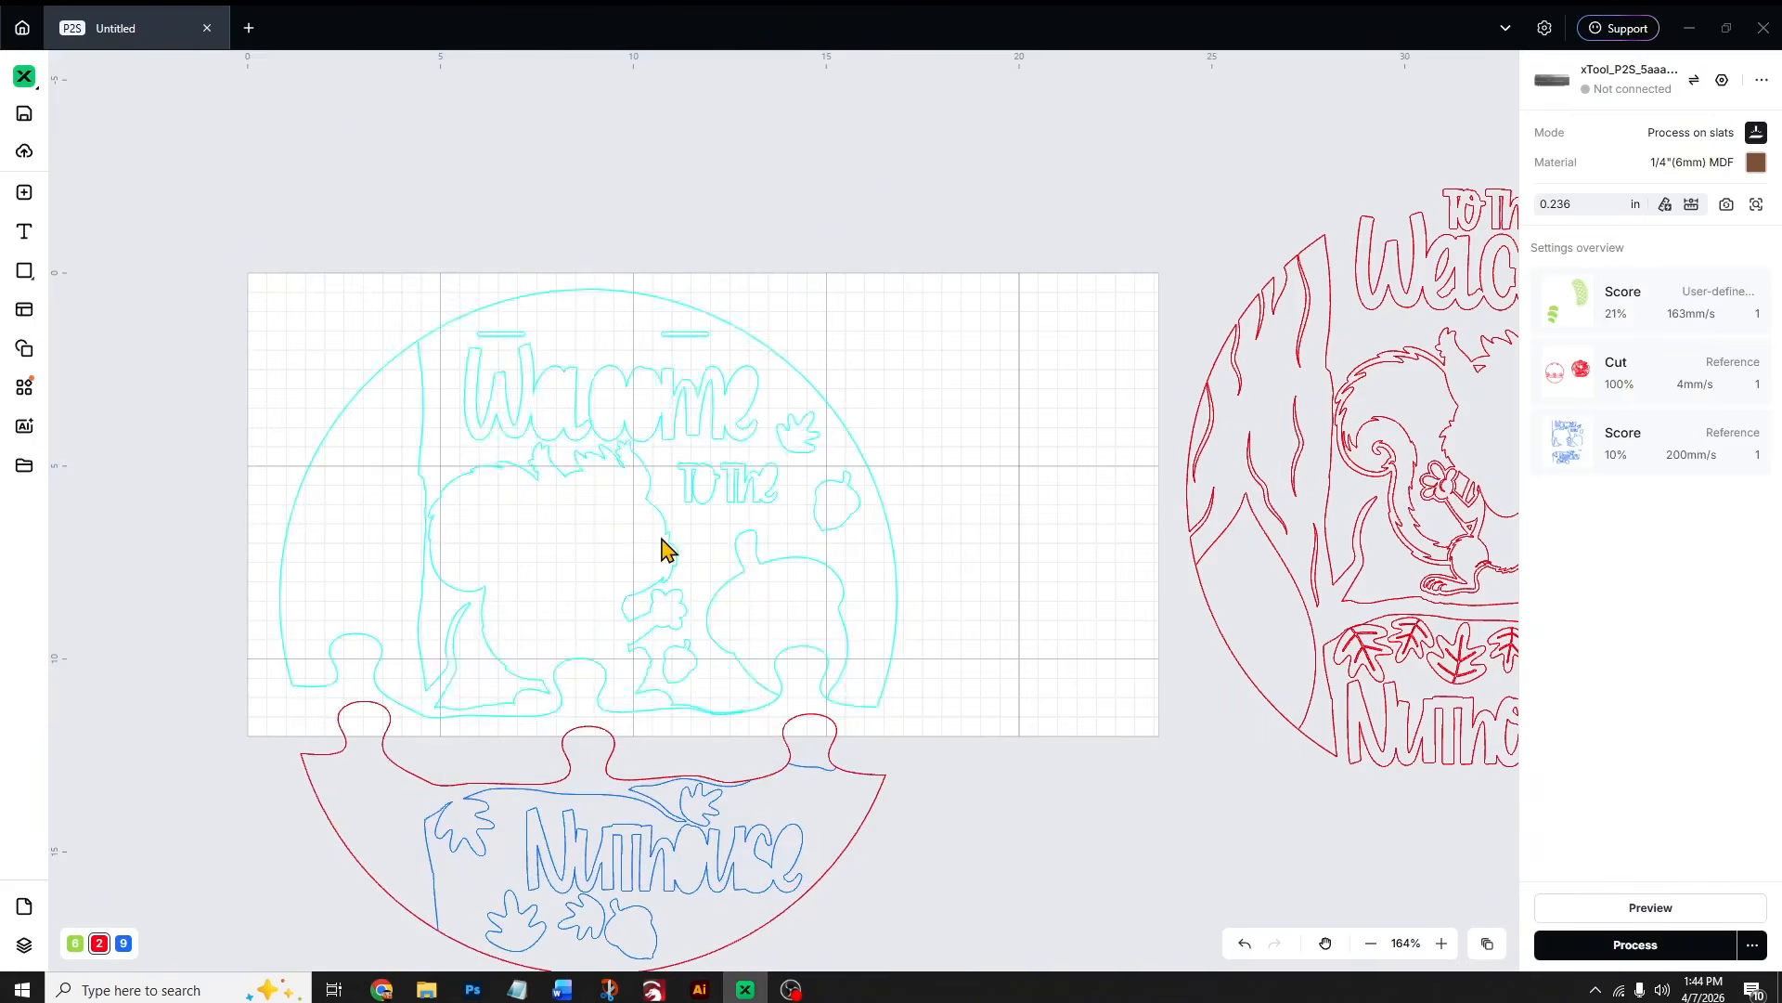
pyautogui.moveTo(548, 506); pyautogui.dragTo(97, 381)
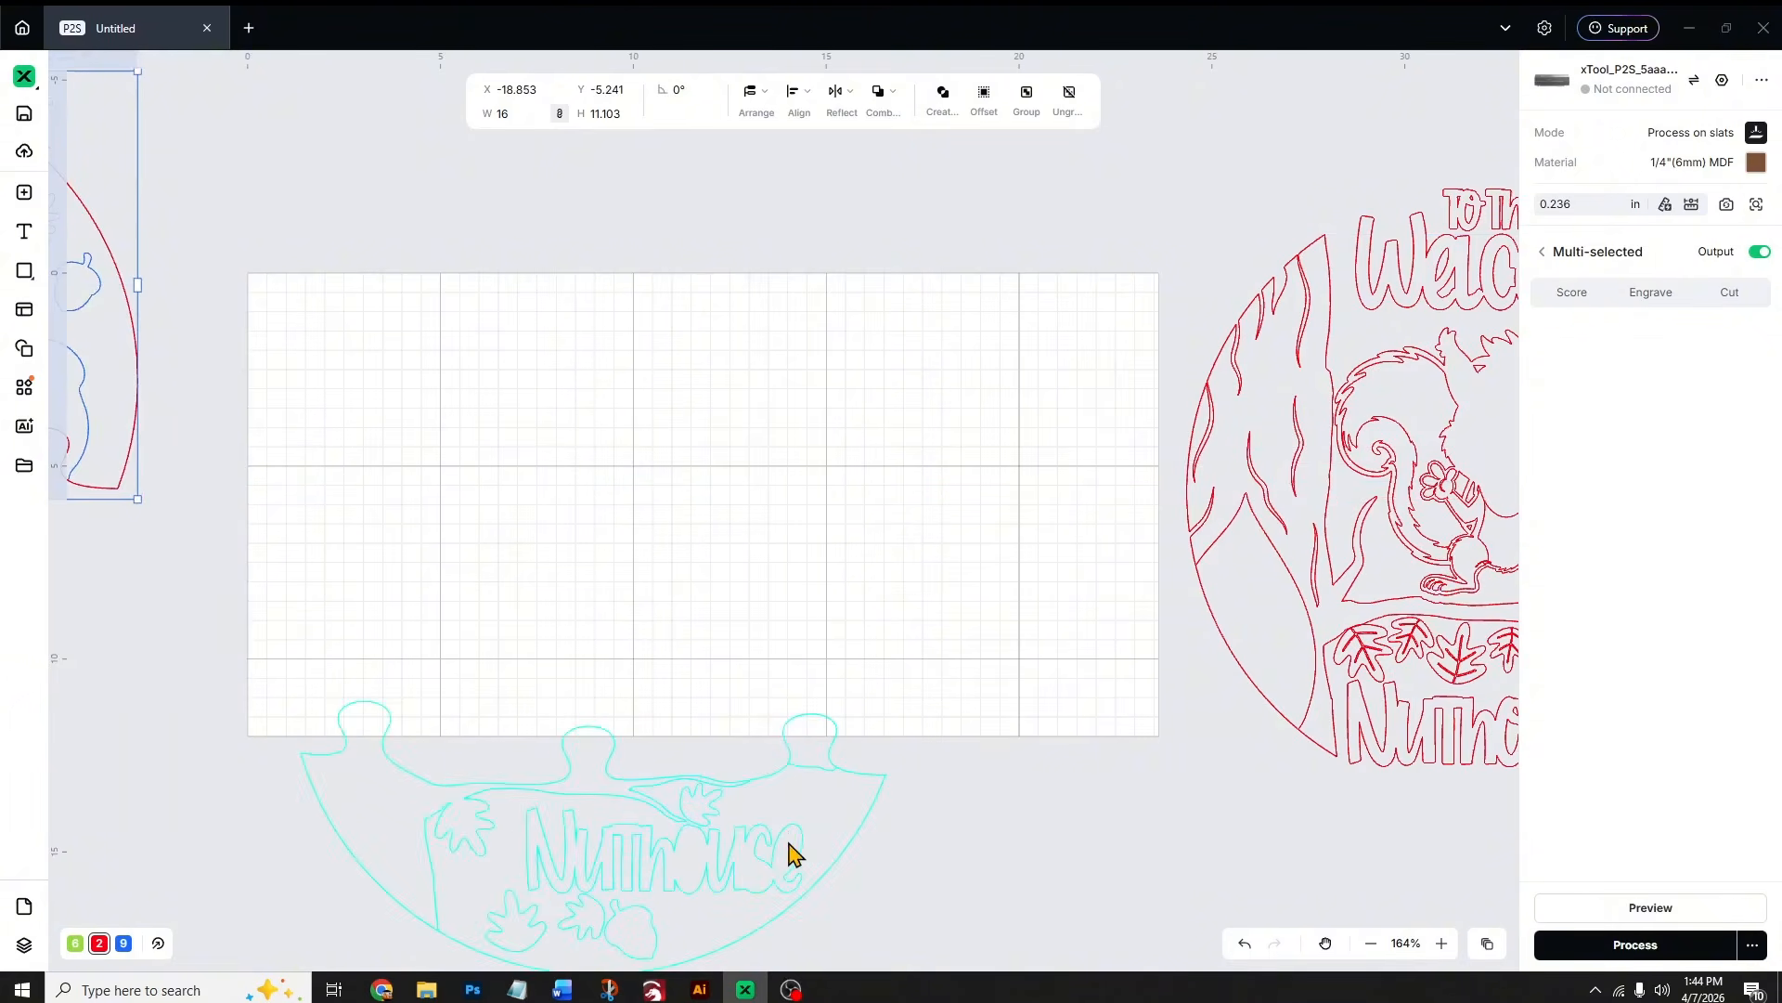
pyautogui.hotkey('ctrl', 'z')
pyautogui.hotkey('ctrl', 'z')
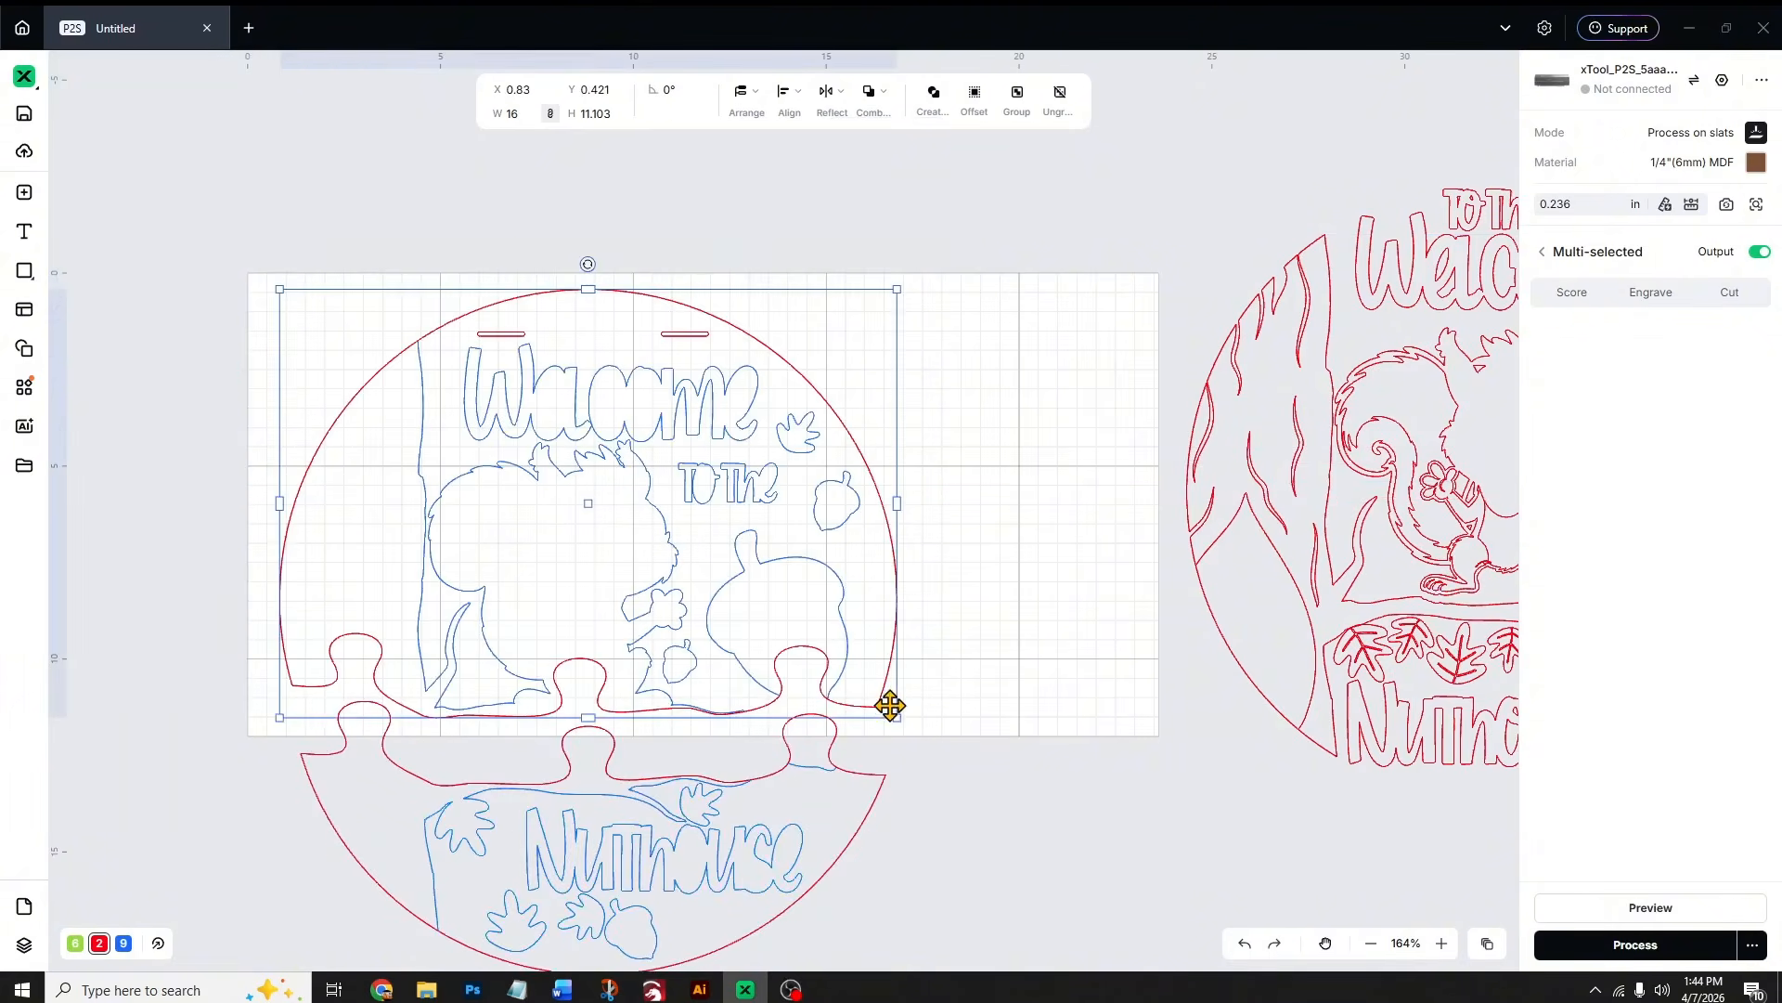
# - Move the backing's lower Nuthouse half farther down so it sits clear of the work area
pyautogui.scroll(2, 854, 632)
pyautogui.moveTo(569, 621); pyautogui.dragTo(618, 688)
pyautogui.click(1122, 501)
pyautogui.scroll(6, 1071, 521)
pyautogui.scroll(-4, 1055, 497)
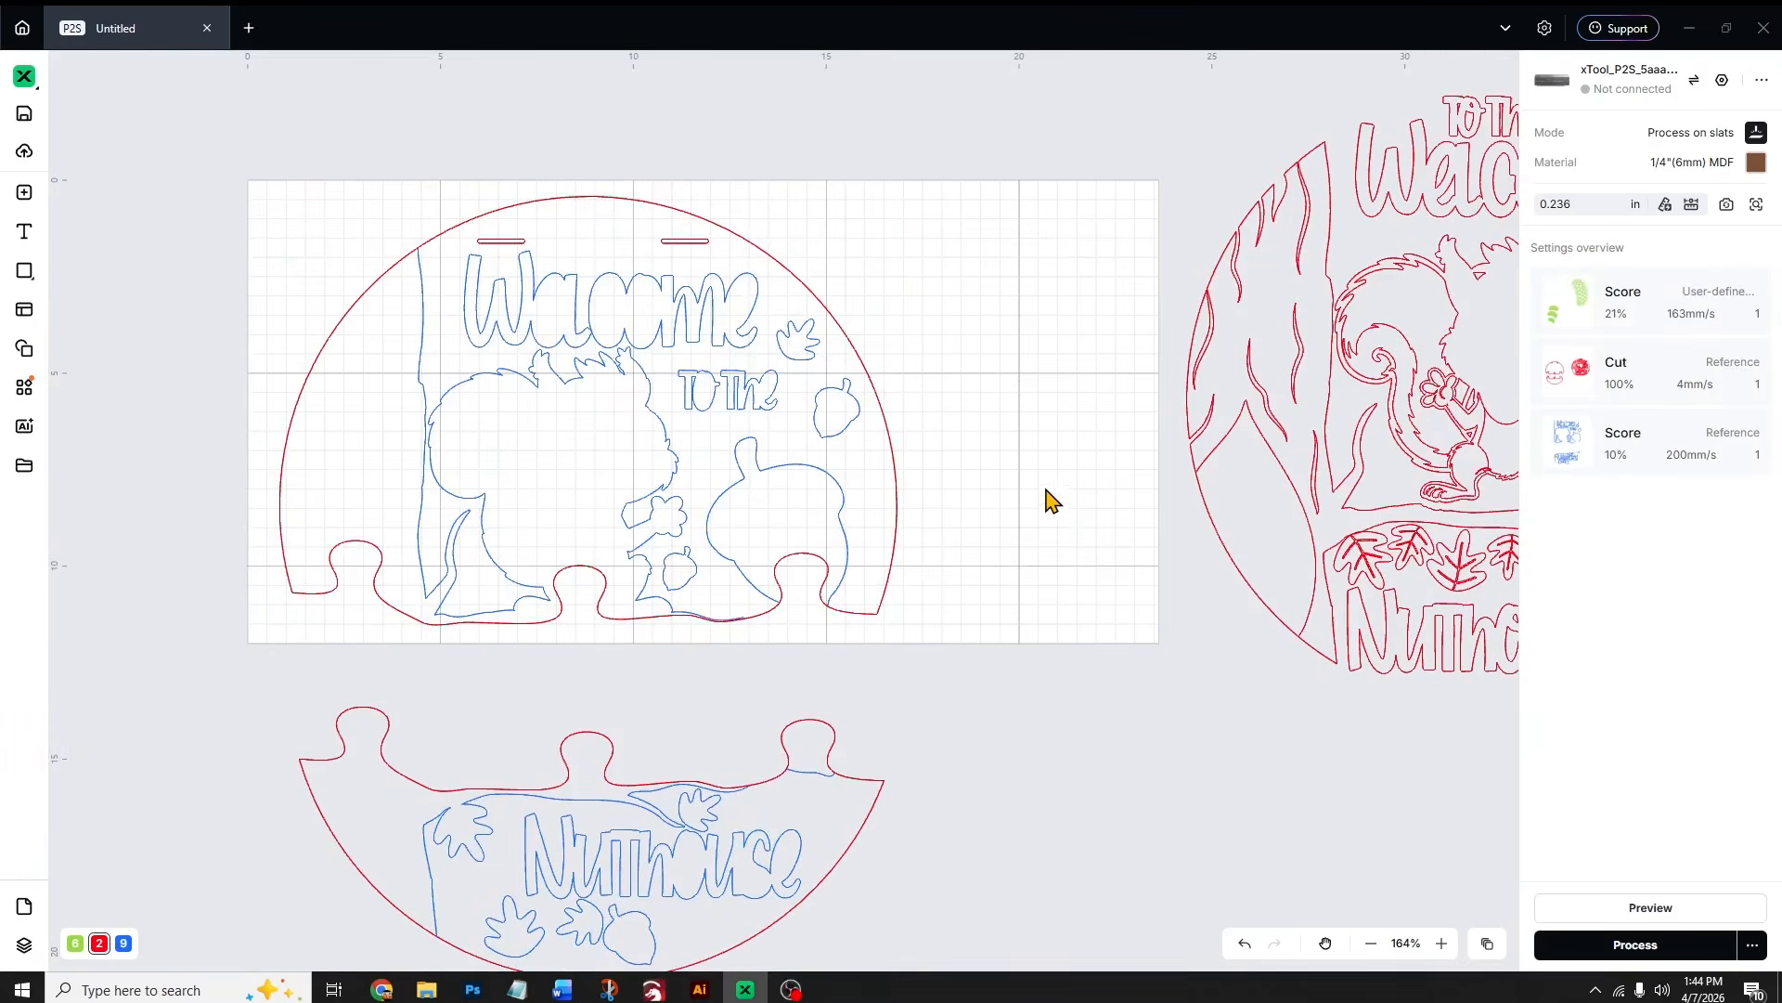
# - Move the backing's upper half off the work area and bring the detail pieces onto it at about X 1.15, Y -1.48 in
pyautogui.moveTo(785, 452); pyautogui.dragTo(55, 529)
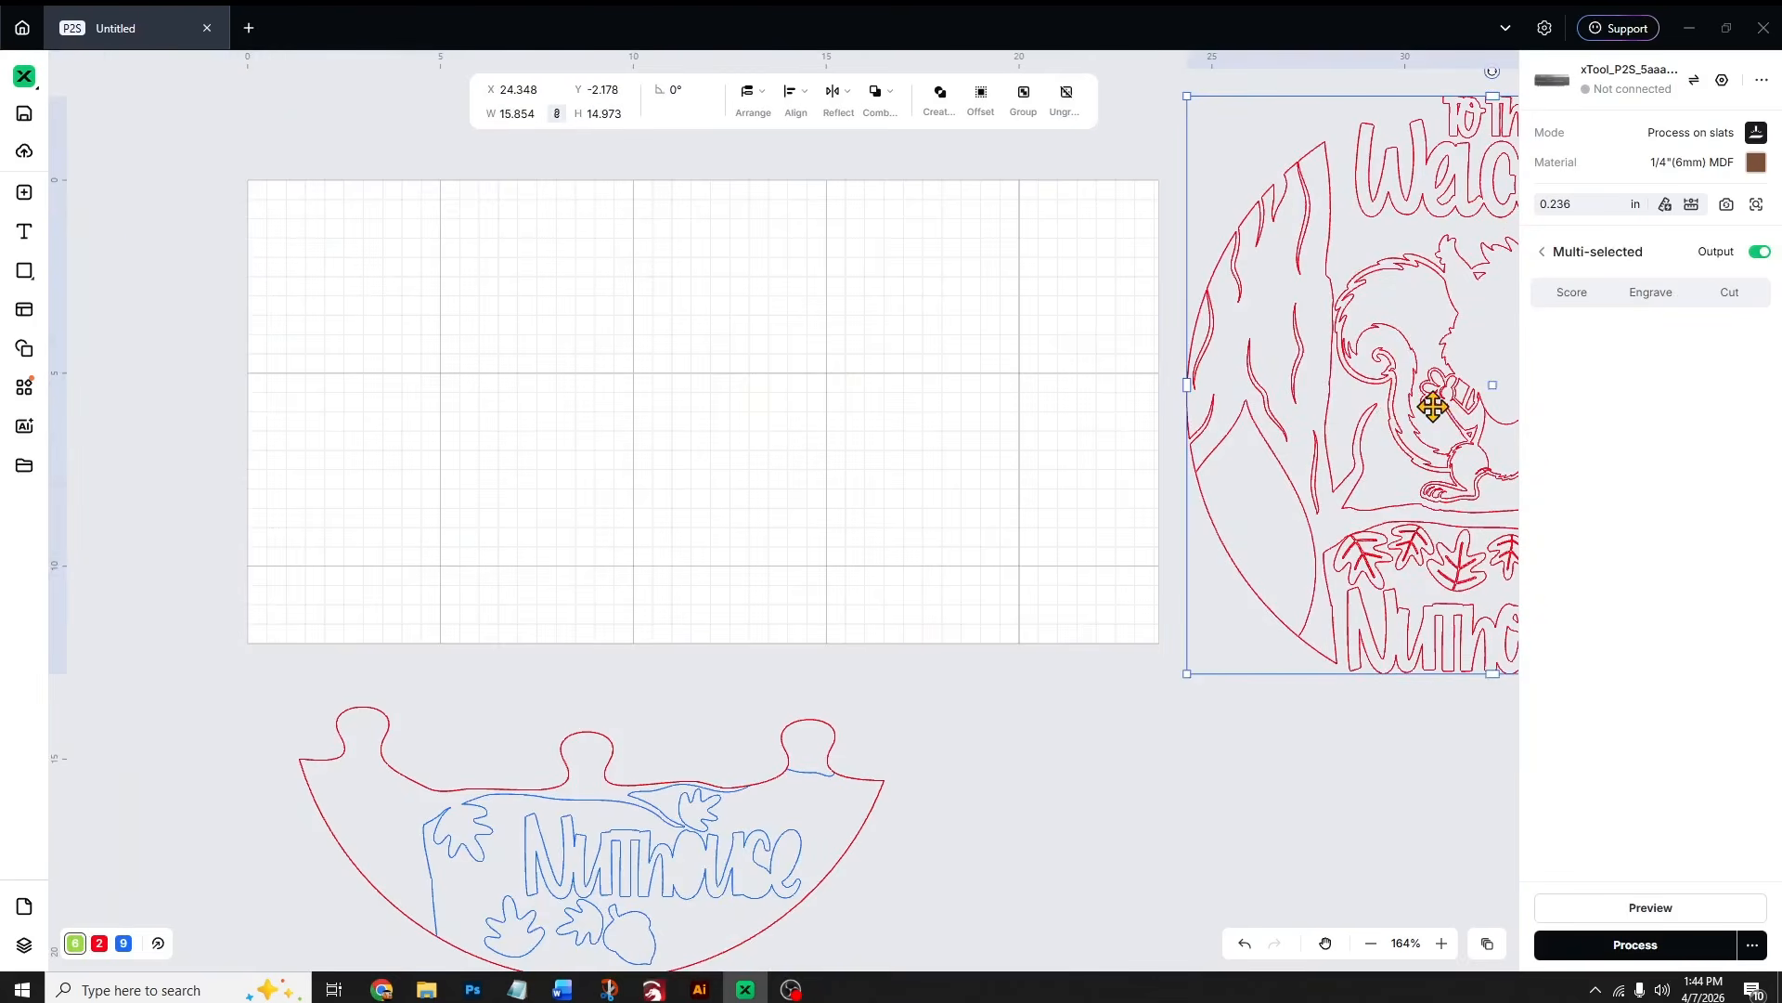
pyautogui.moveTo(1432, 402); pyautogui.dragTo(538, 432)
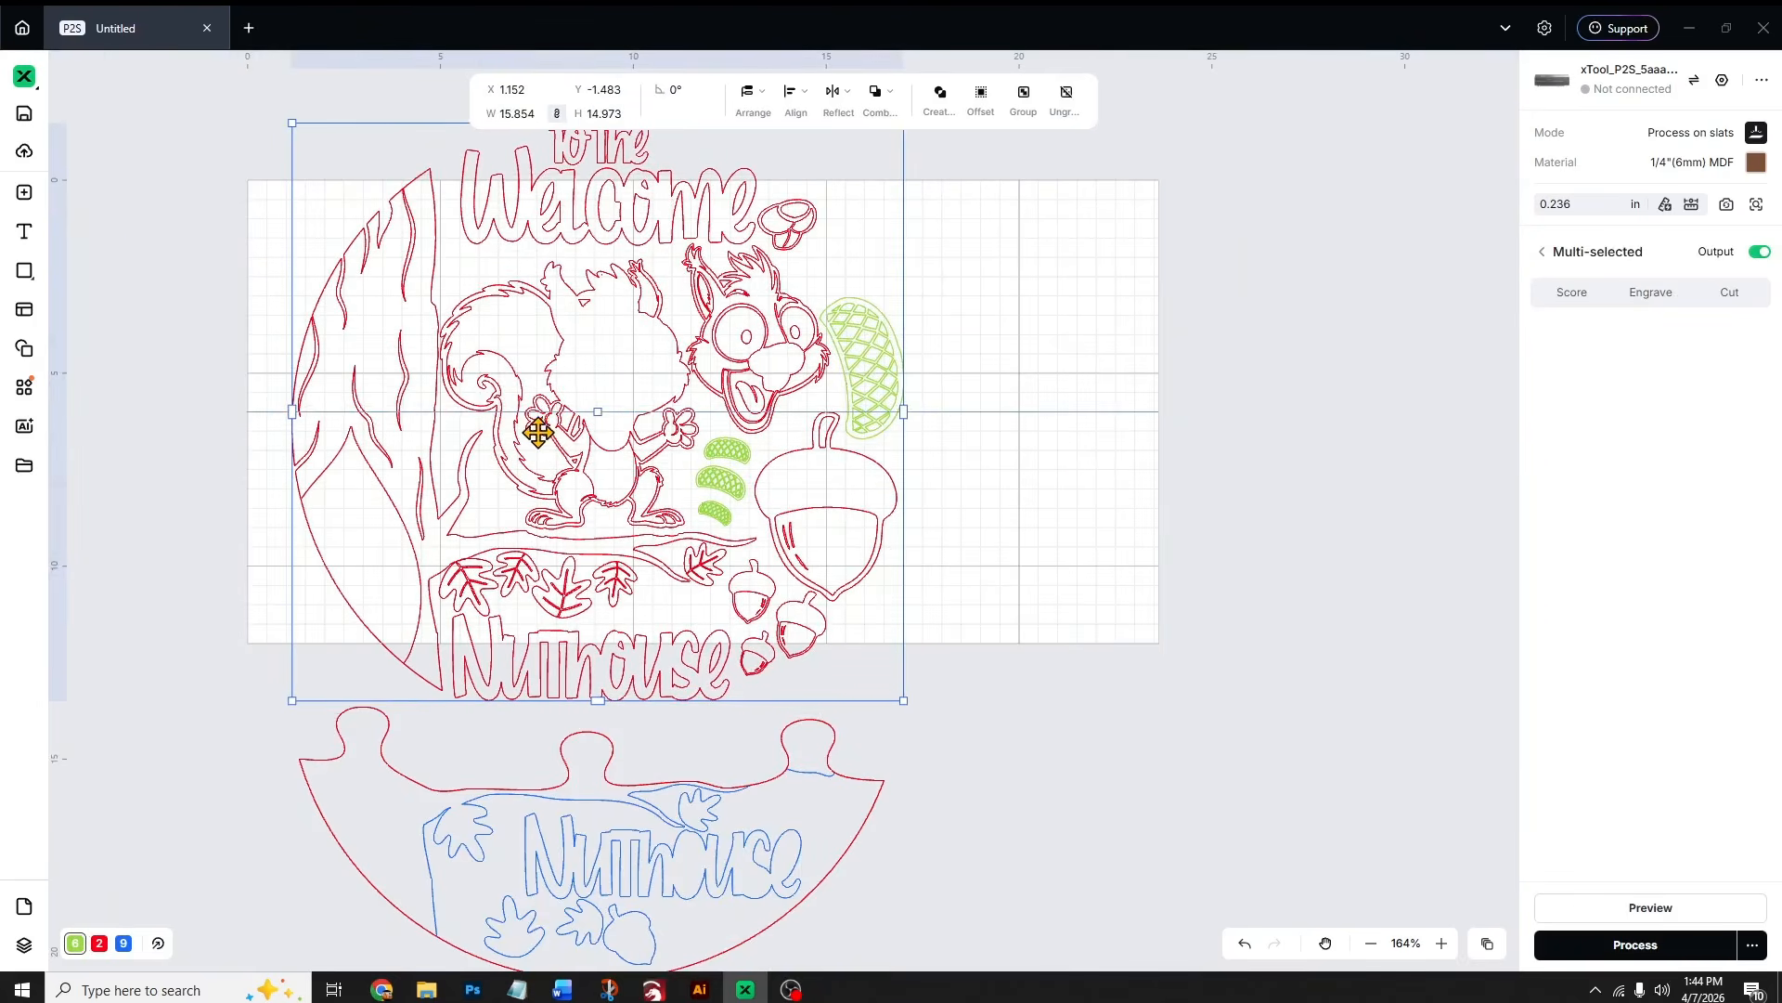
# - Ungroup the detail pieces and move the "Welcome" and "To the" lettering together off the work area, past its upper-right corner
pyautogui.scroll(1, 989, 729)
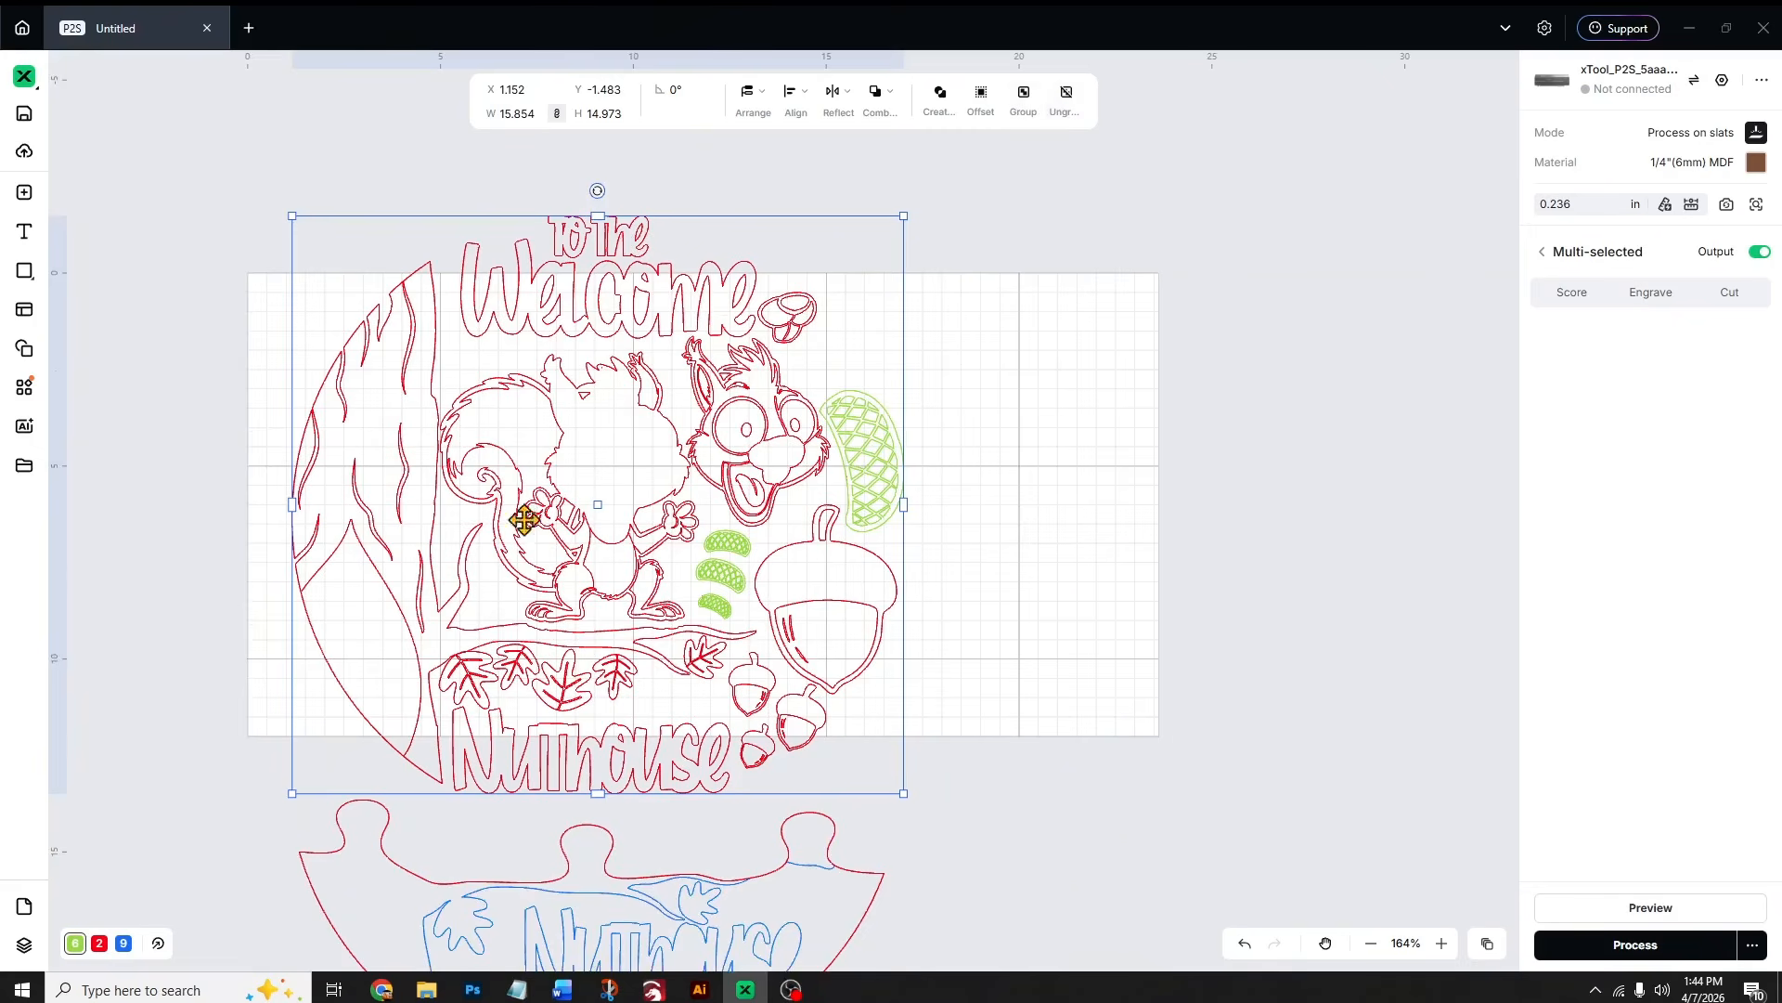
pyautogui.click(1066, 92)
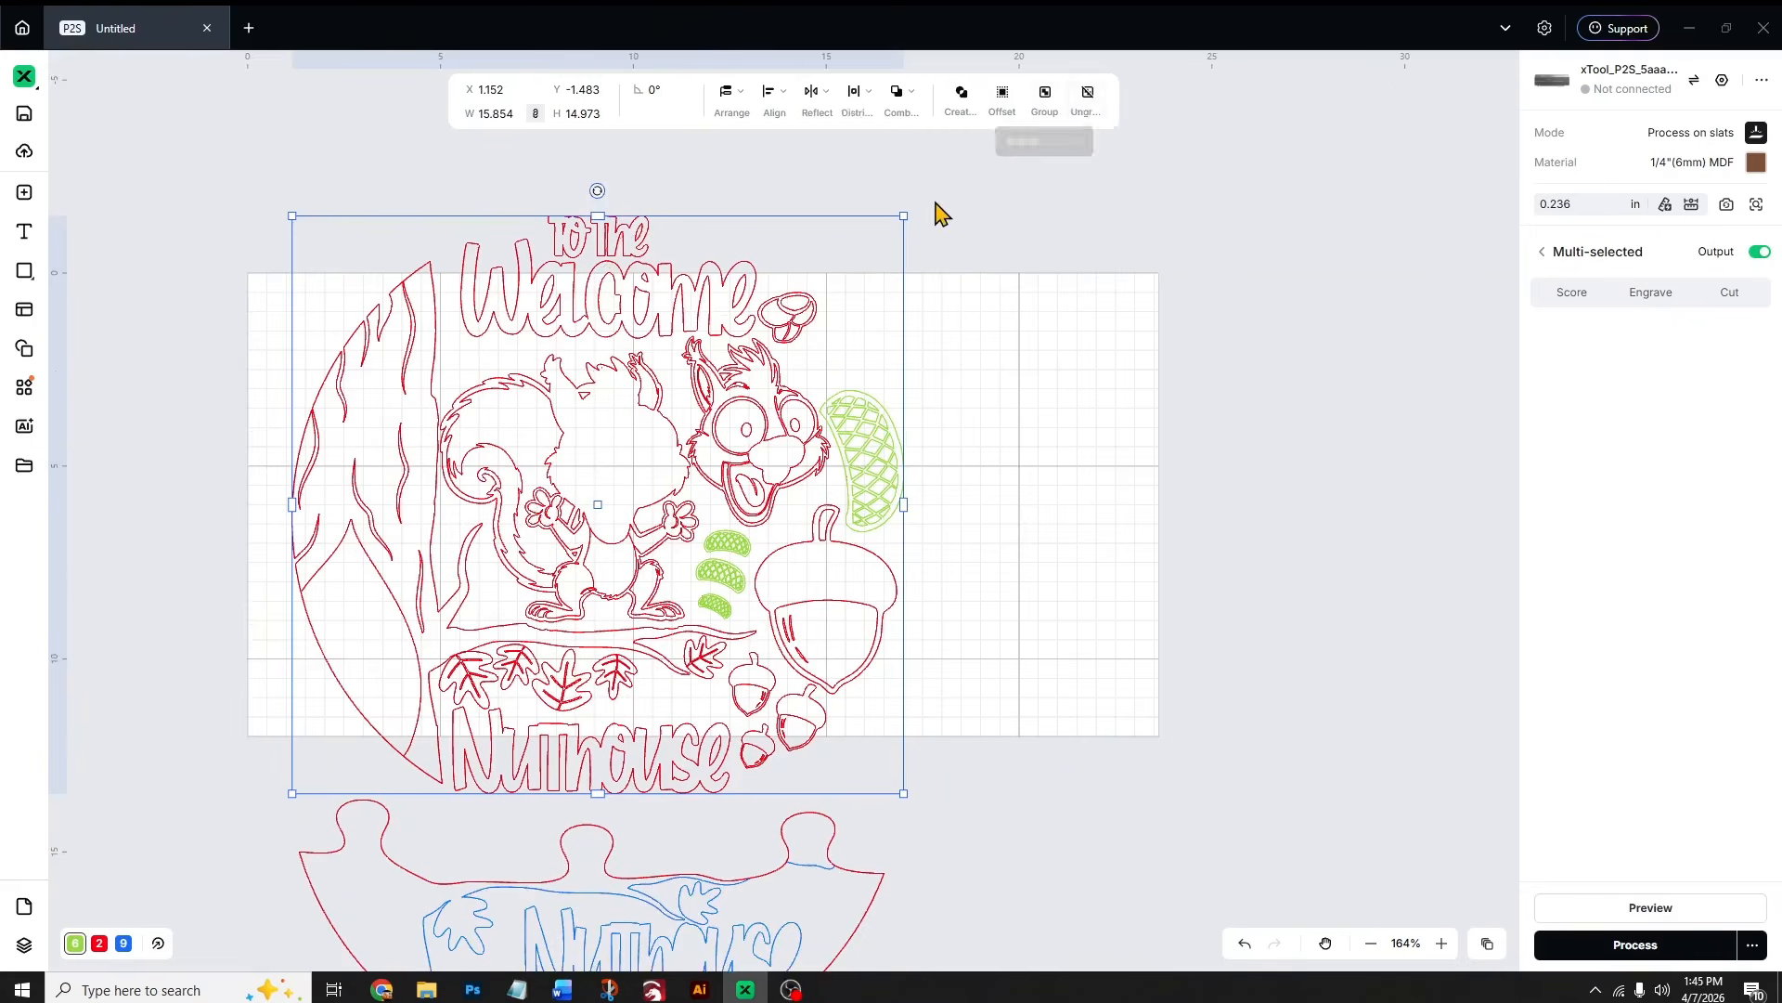
pyautogui.click(939, 211)
pyautogui.click(605, 251)
pyautogui.keyDown('shift'); pyautogui.click(588, 238); pyautogui.keyUp('shift')
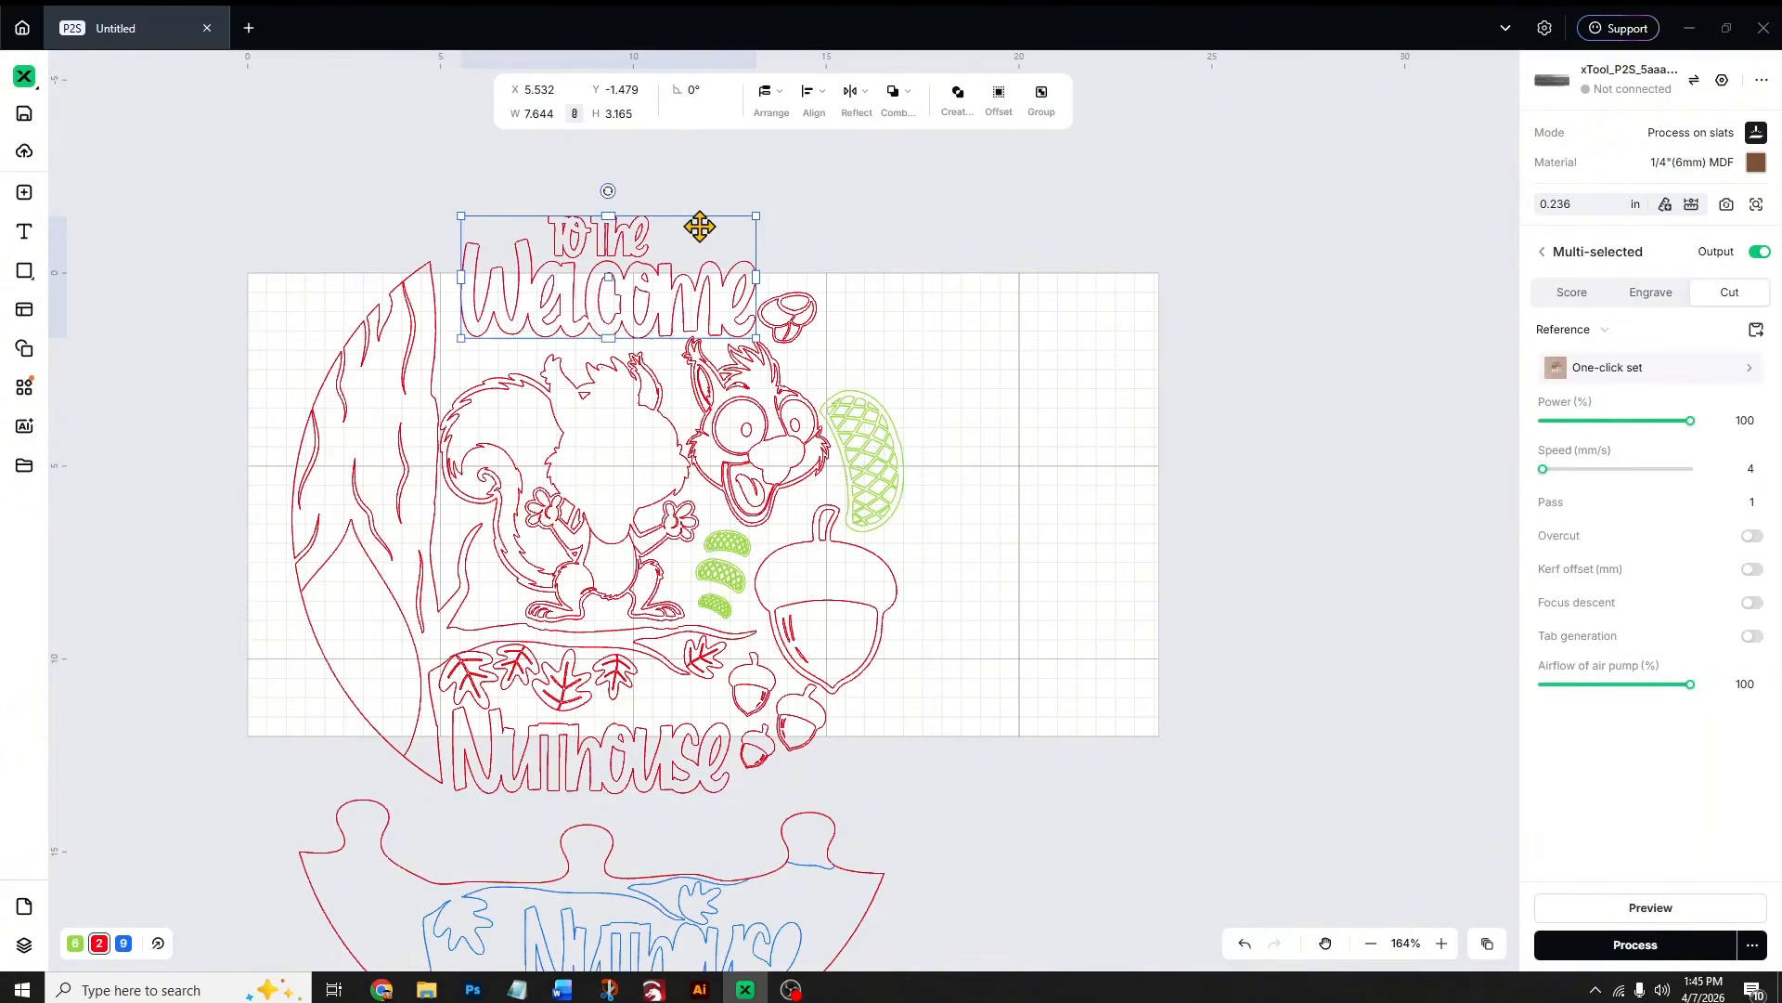
pyautogui.moveTo(656, 235); pyautogui.dragTo(1214, 207)
pyautogui.click(985, 320)
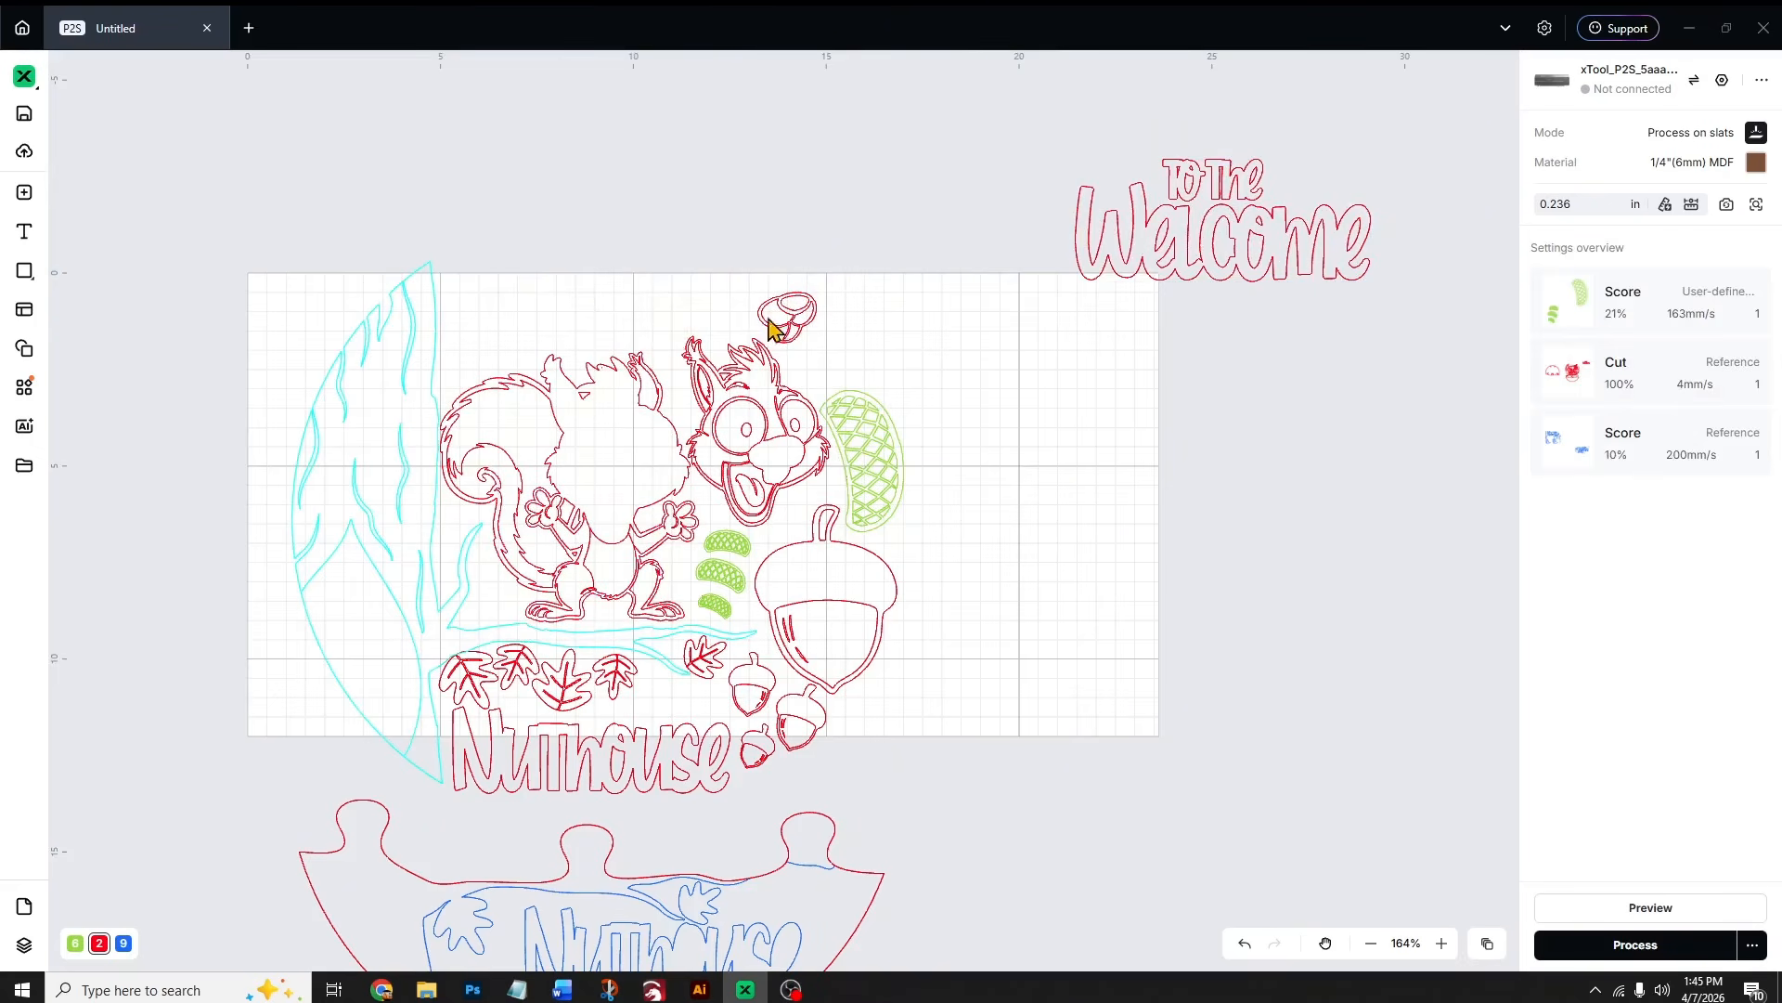
# - Move the nose piece, the squirrel's head and the large green crosshatched piece off the work area, below the Welcome lettering
pyautogui.moveTo(771, 327); pyautogui.dragTo(1217, 345)
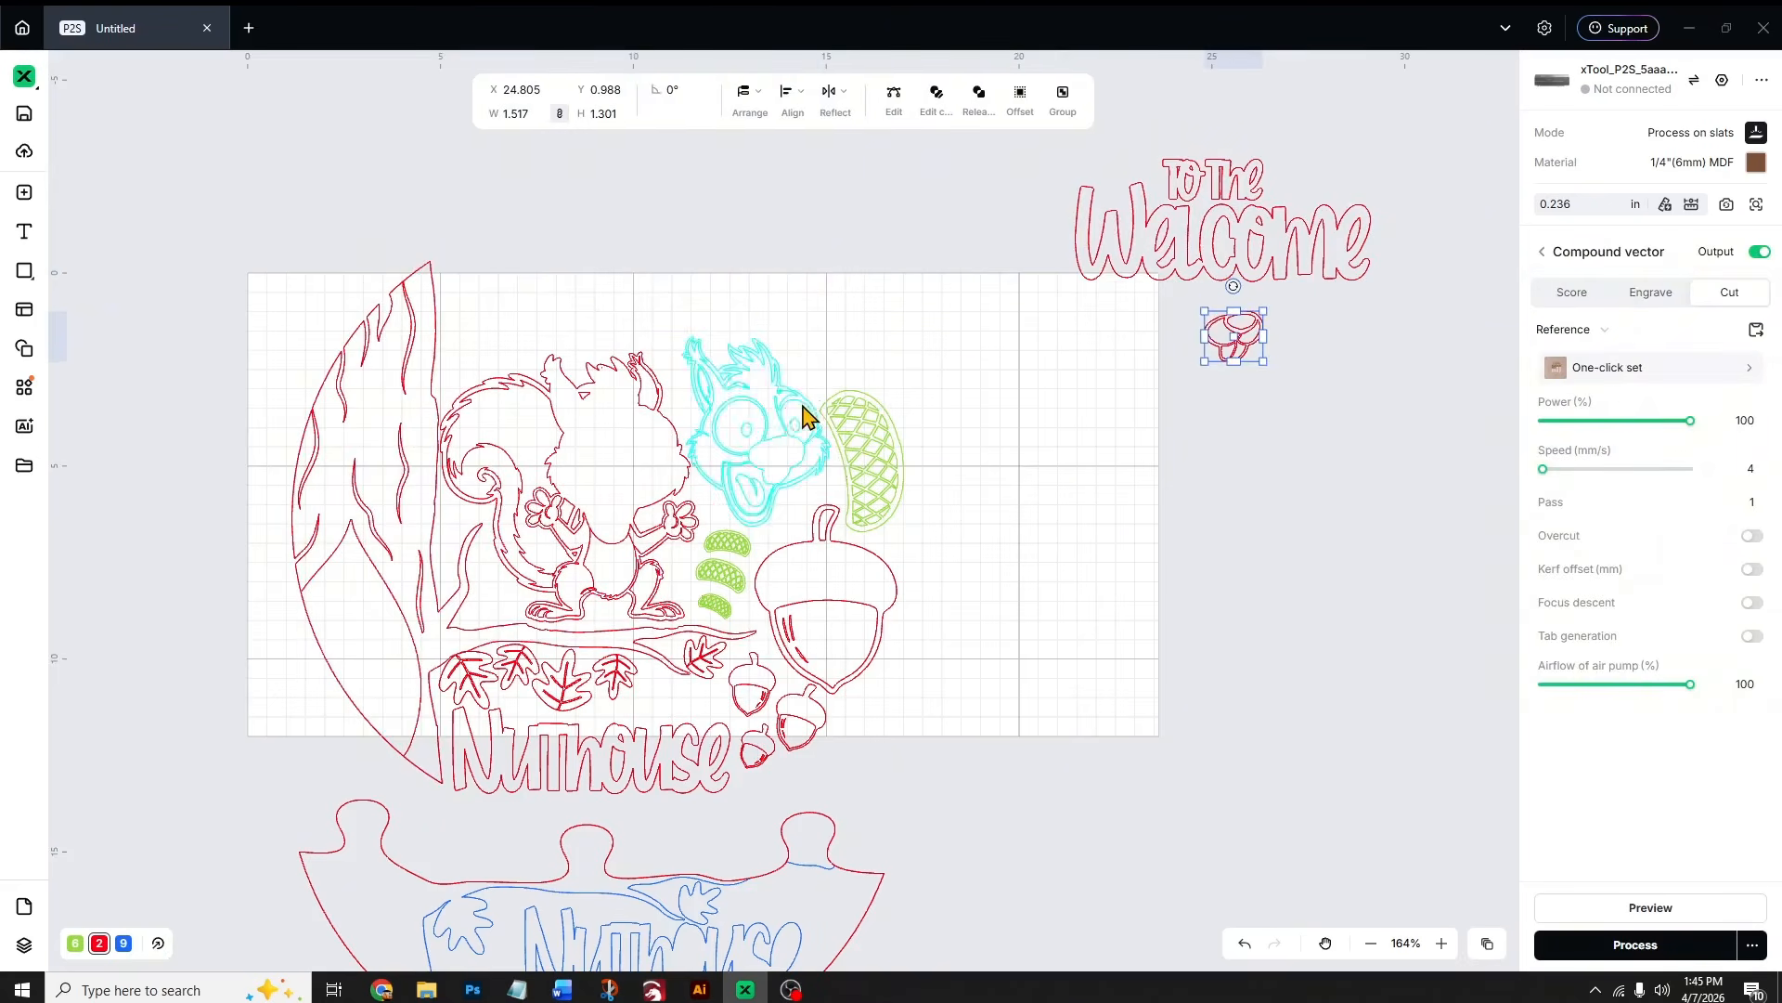
pyautogui.moveTo(806, 415); pyautogui.dragTo(1387, 410)
pyautogui.click(888, 462)
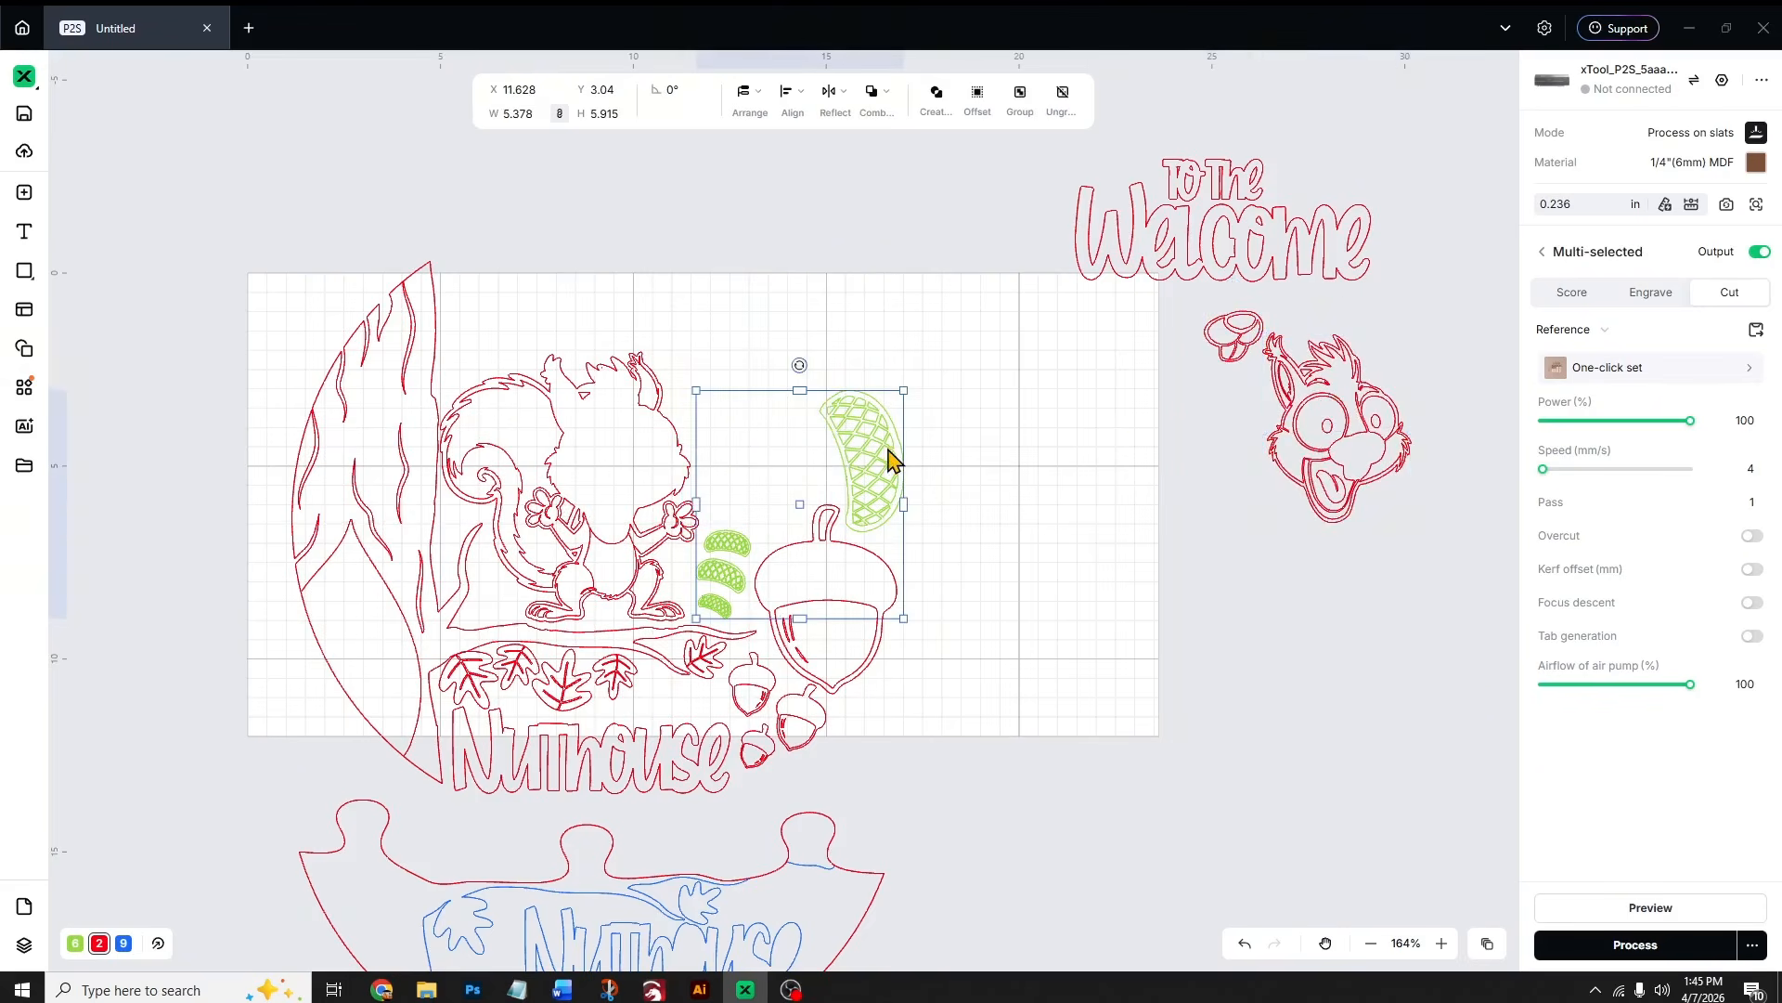
pyautogui.click(966, 394)
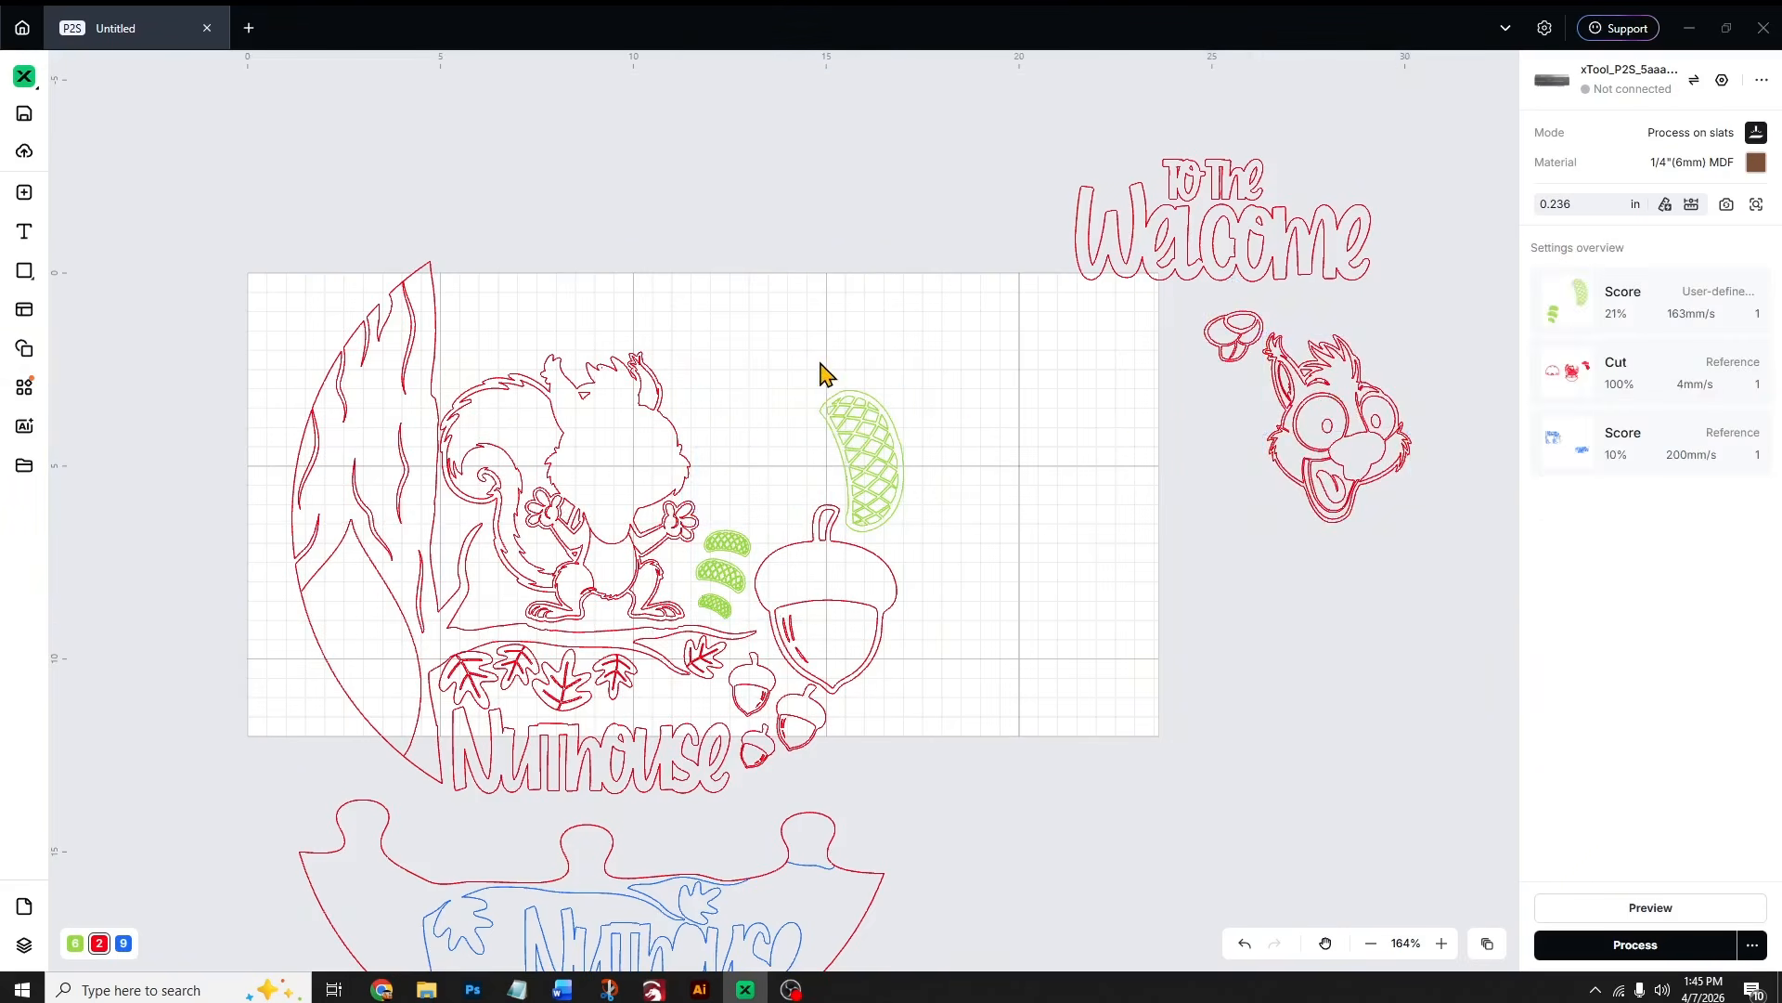
pyautogui.moveTo(827, 373); pyautogui.dragTo(1209, 533)
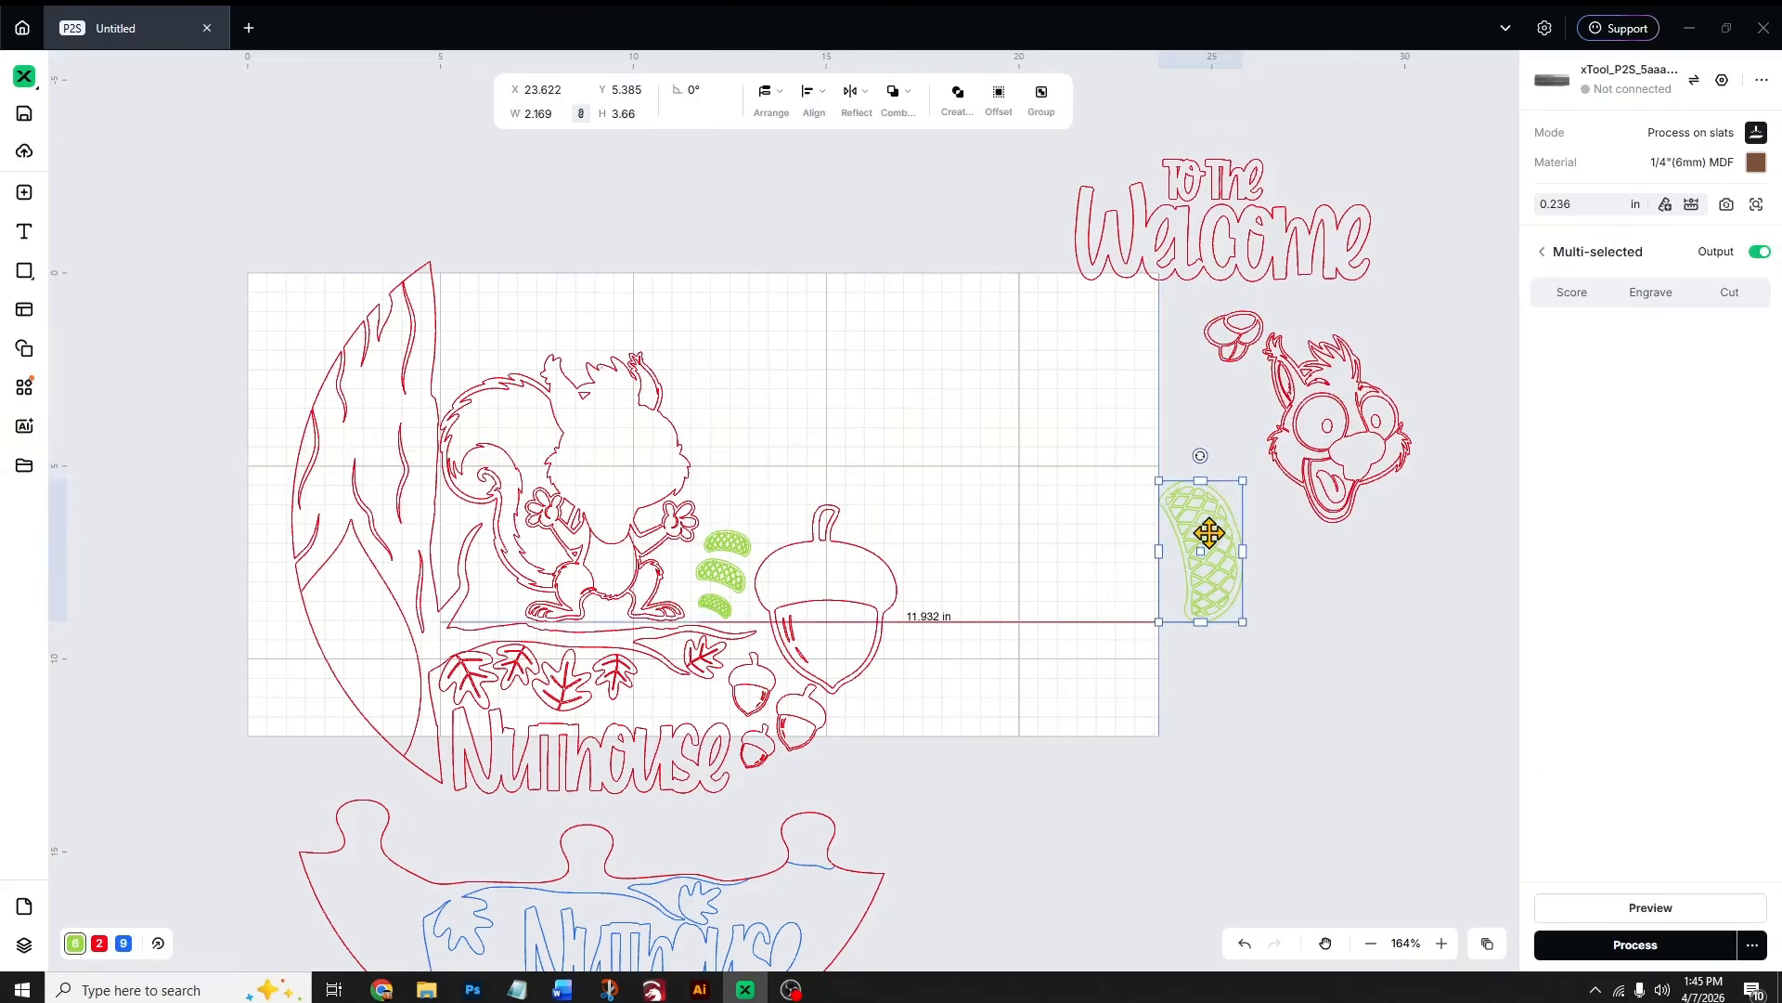
pyautogui.click(947, 654)
# - Rotate the remaining detail pieces about 65° counterclockwise and position them at about X -0.97, Y -3.50 in
pyautogui.moveTo(895, 784); pyautogui.dragTo(335, 263)
pyautogui.moveTo(597, 238); pyautogui.dragTo(340, 293)
pyautogui.moveTo(531, 481); pyautogui.dragTo(575, 474)
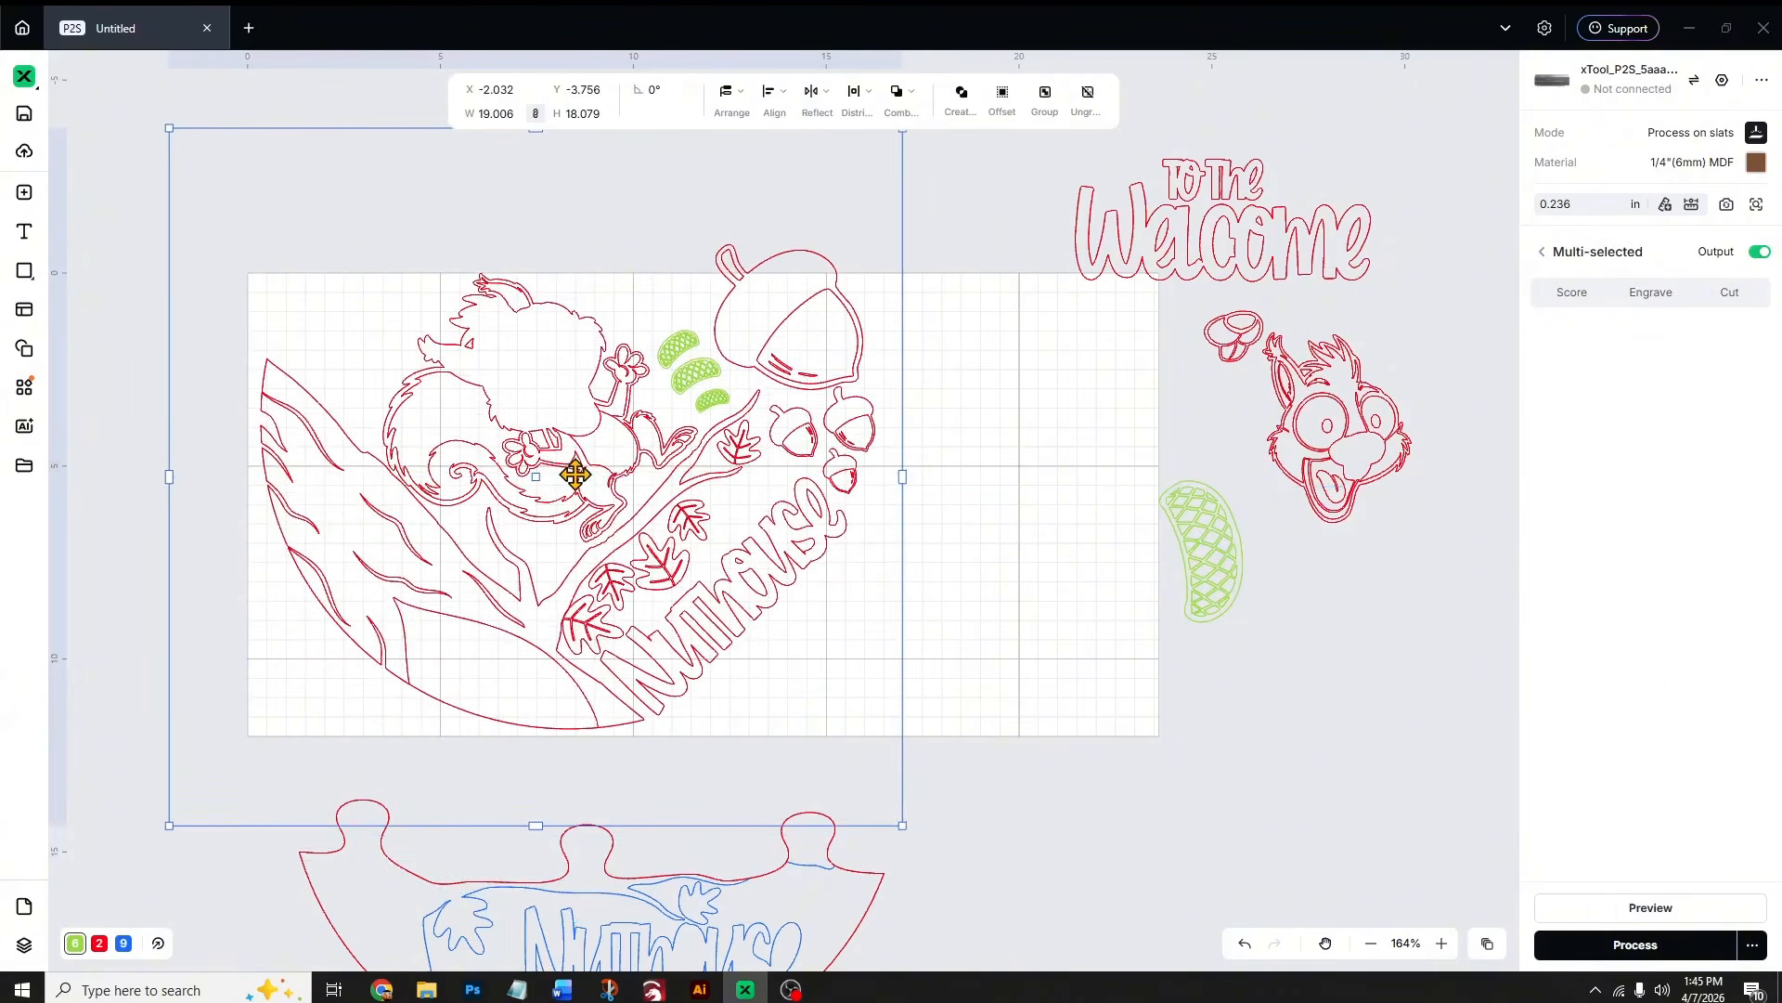
pyautogui.scroll(2, 713, 398)
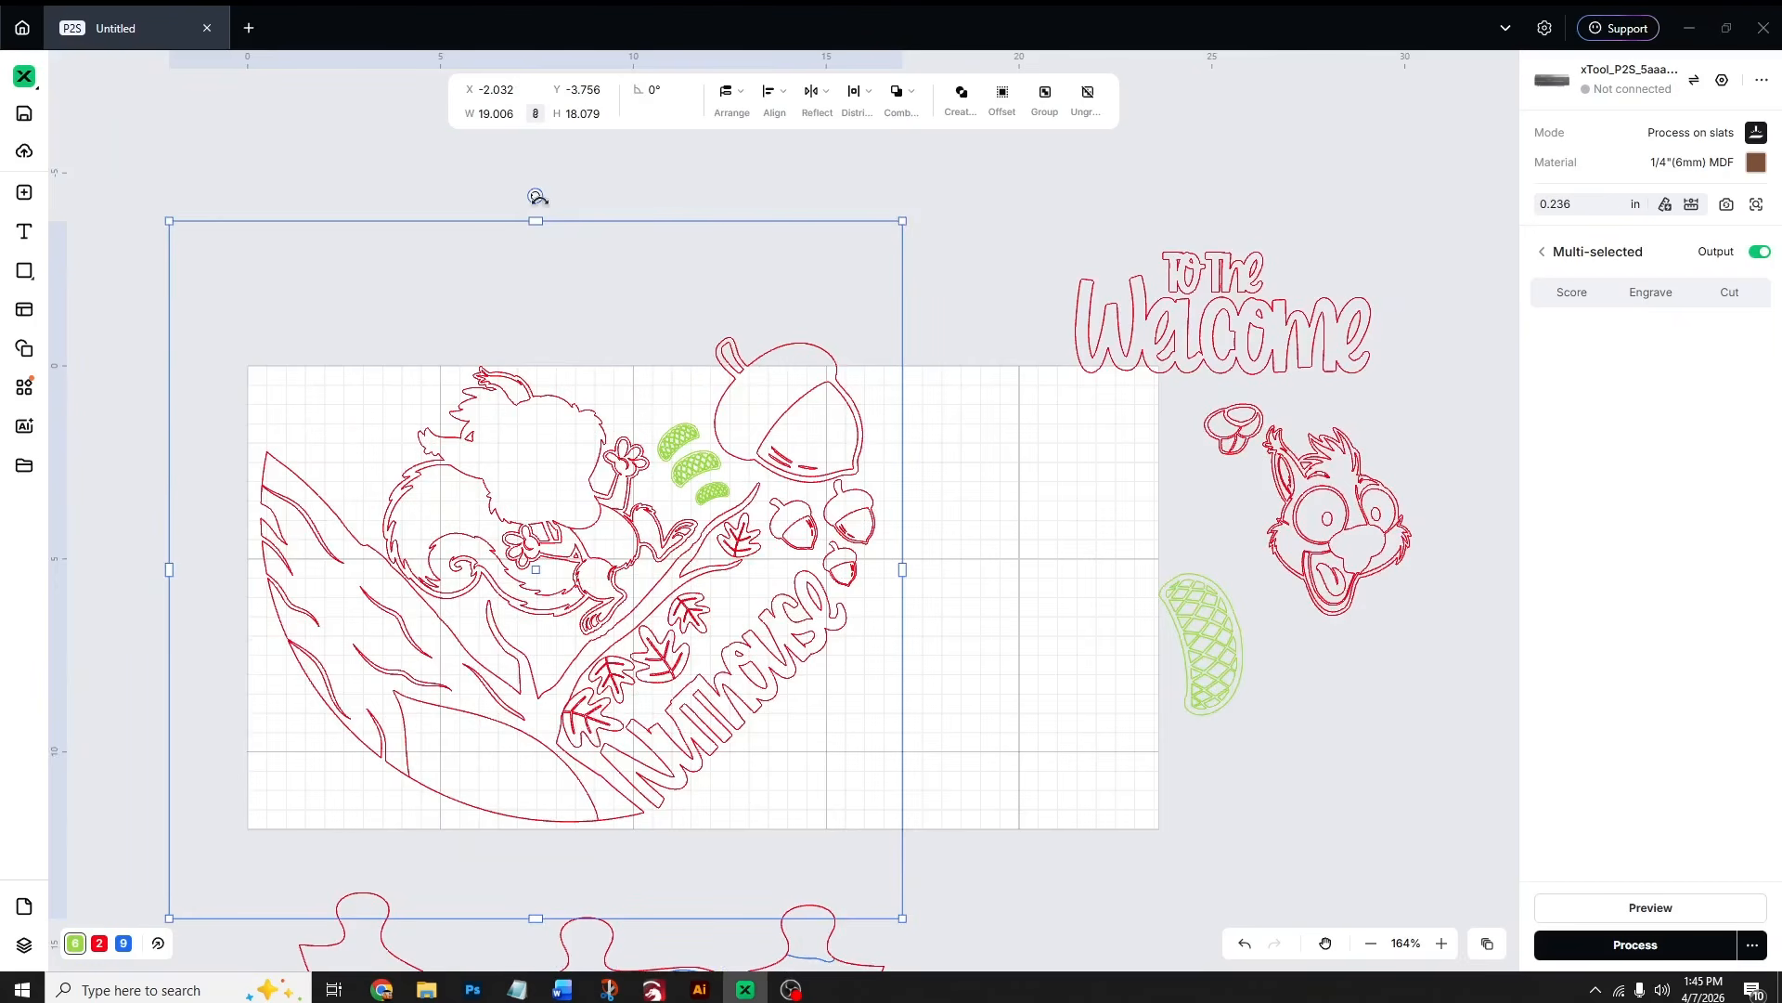
pyautogui.moveTo(536, 196); pyautogui.dragTo(484, 202)
pyautogui.moveTo(530, 589); pyautogui.dragTo(542, 595)
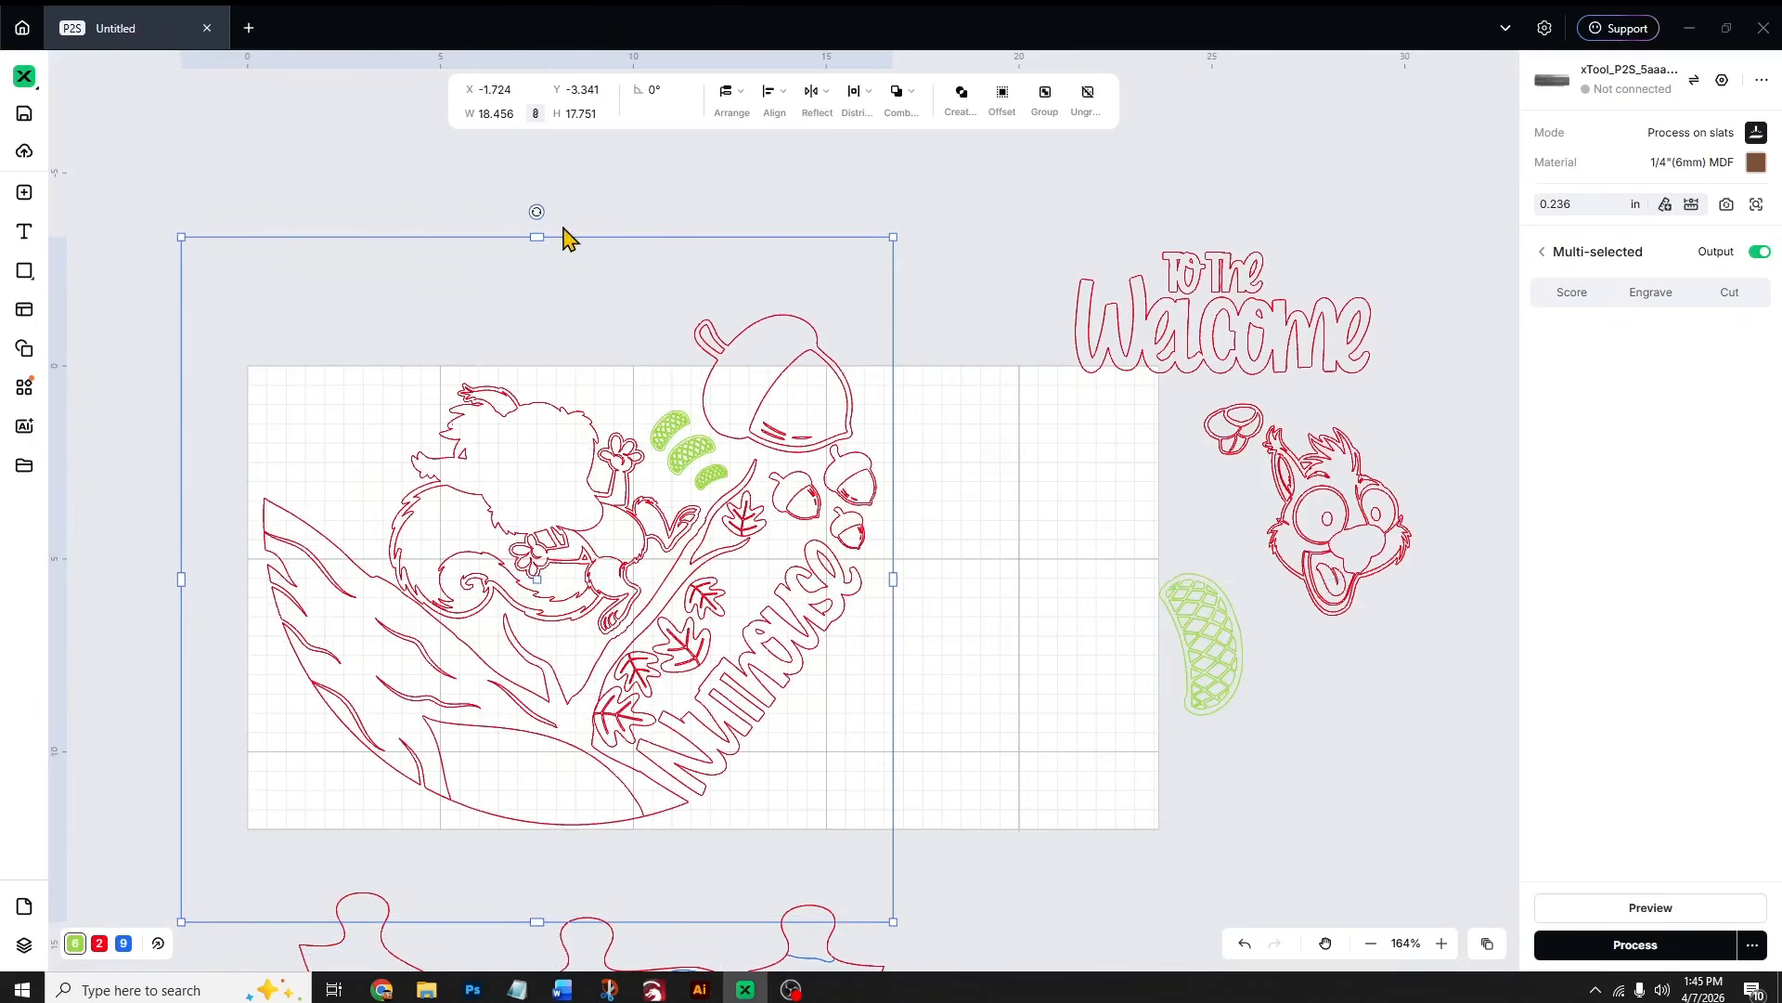
pyautogui.moveTo(538, 213); pyautogui.dragTo(449, 219)
pyautogui.hotkey('ctrl', 'z')
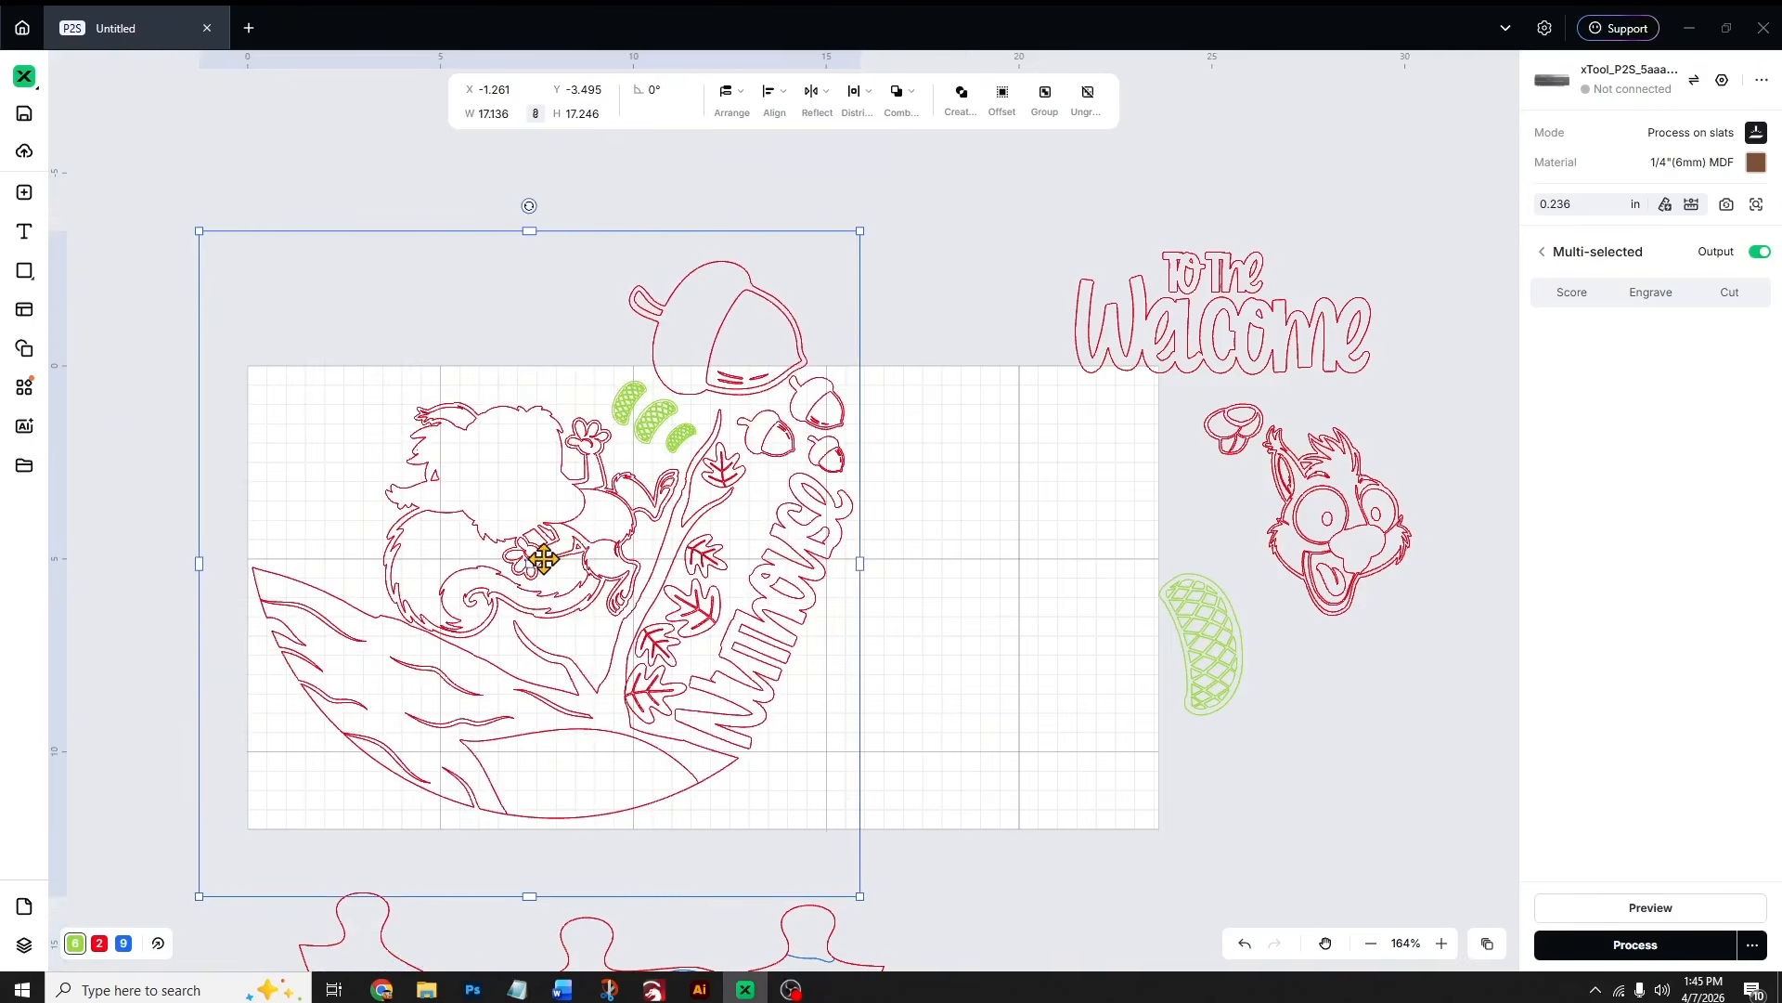
pyautogui.moveTo(543, 558); pyautogui.dragTo(554, 558)
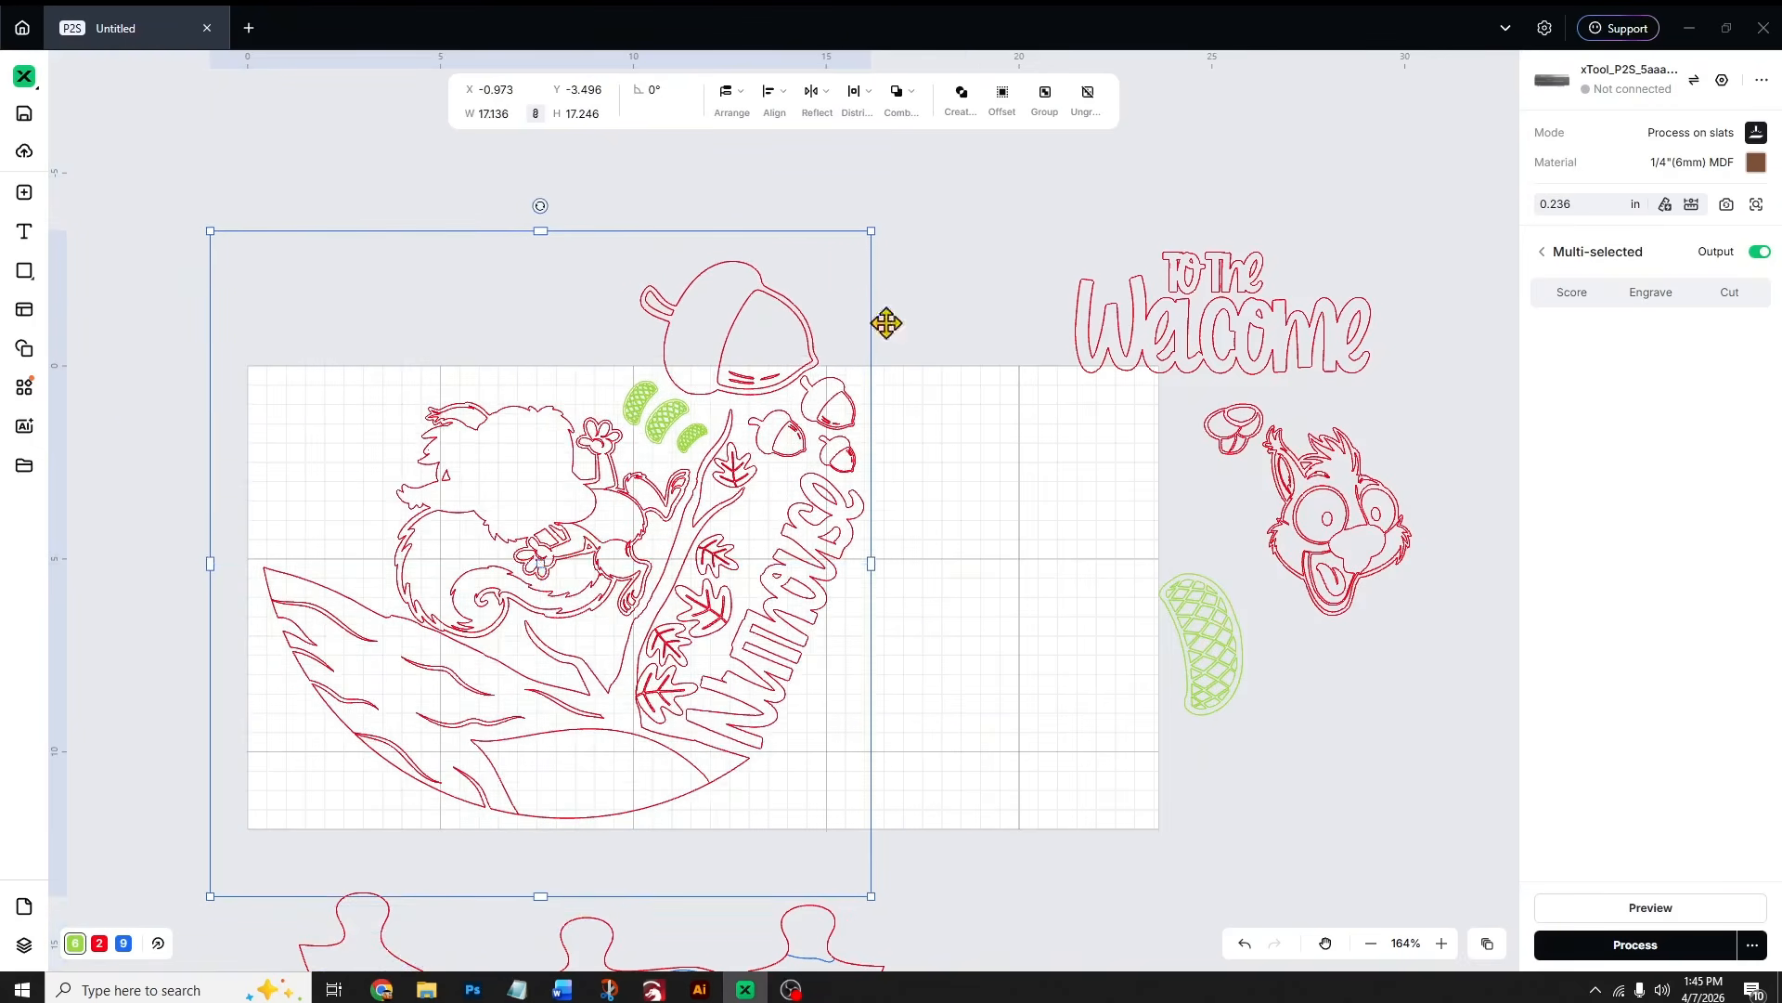
# - Move the large acorn into the work area's upper-left corner above the trunk and rotate it back upright
pyautogui.click(886, 322)
pyautogui.click(740, 357)
pyautogui.click(606, 239)
pyautogui.moveTo(701, 211); pyautogui.dragTo(327, 449)
pyautogui.moveTo(326, 331); pyautogui.dragTo(426, 377)
pyautogui.moveTo(321, 462); pyautogui.dragTo(329, 485)
# - Rotate the Welcome To The lettering to run vertically and place it on the work area beside the Nuthouse lettering
pyautogui.click(907, 334)
pyautogui.moveTo(1124, 192); pyautogui.dragTo(1374, 378)
pyautogui.moveTo(1223, 226); pyautogui.dragTo(952, 583)
# - Rotate the large green crosshatched piece clockwise and fit it between the Nuthouse and Welcome lettering, at about X 13.39, Y 6.07 in
pyautogui.click(1245, 784)
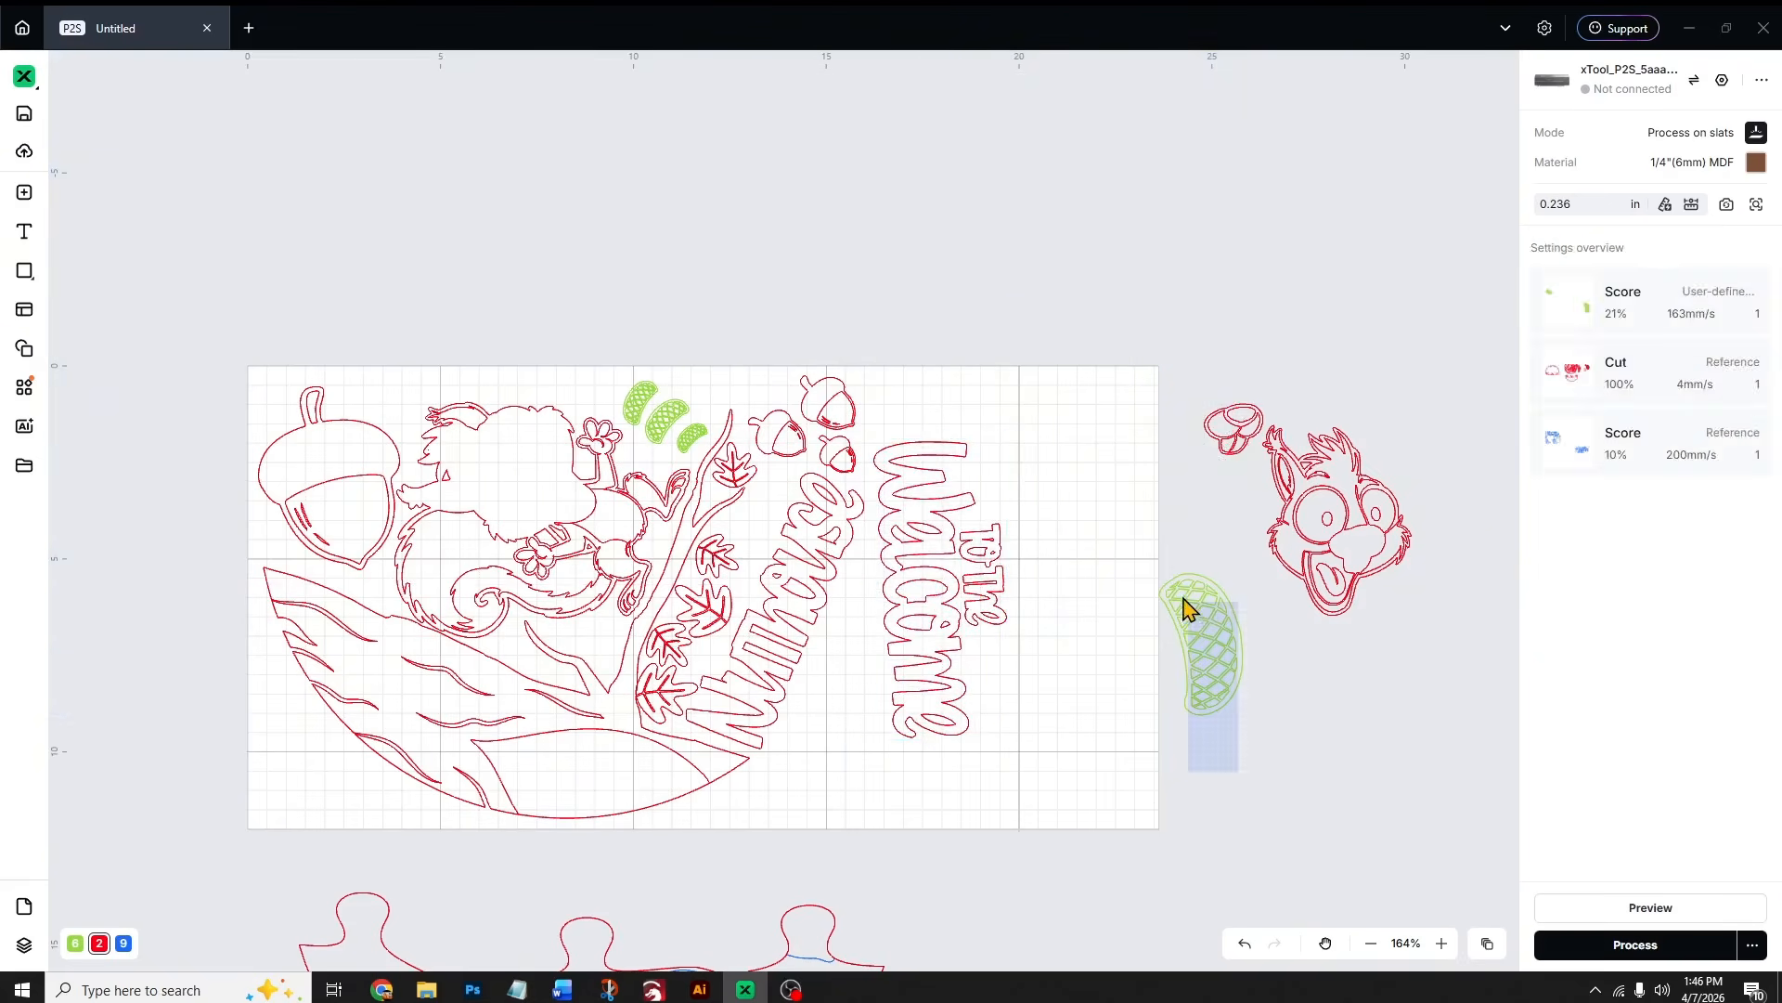
pyautogui.click(1208, 627)
pyautogui.moveTo(1201, 550); pyautogui.dragTo(1247, 592)
pyautogui.moveTo(1194, 649); pyautogui.dragTo(835, 692)
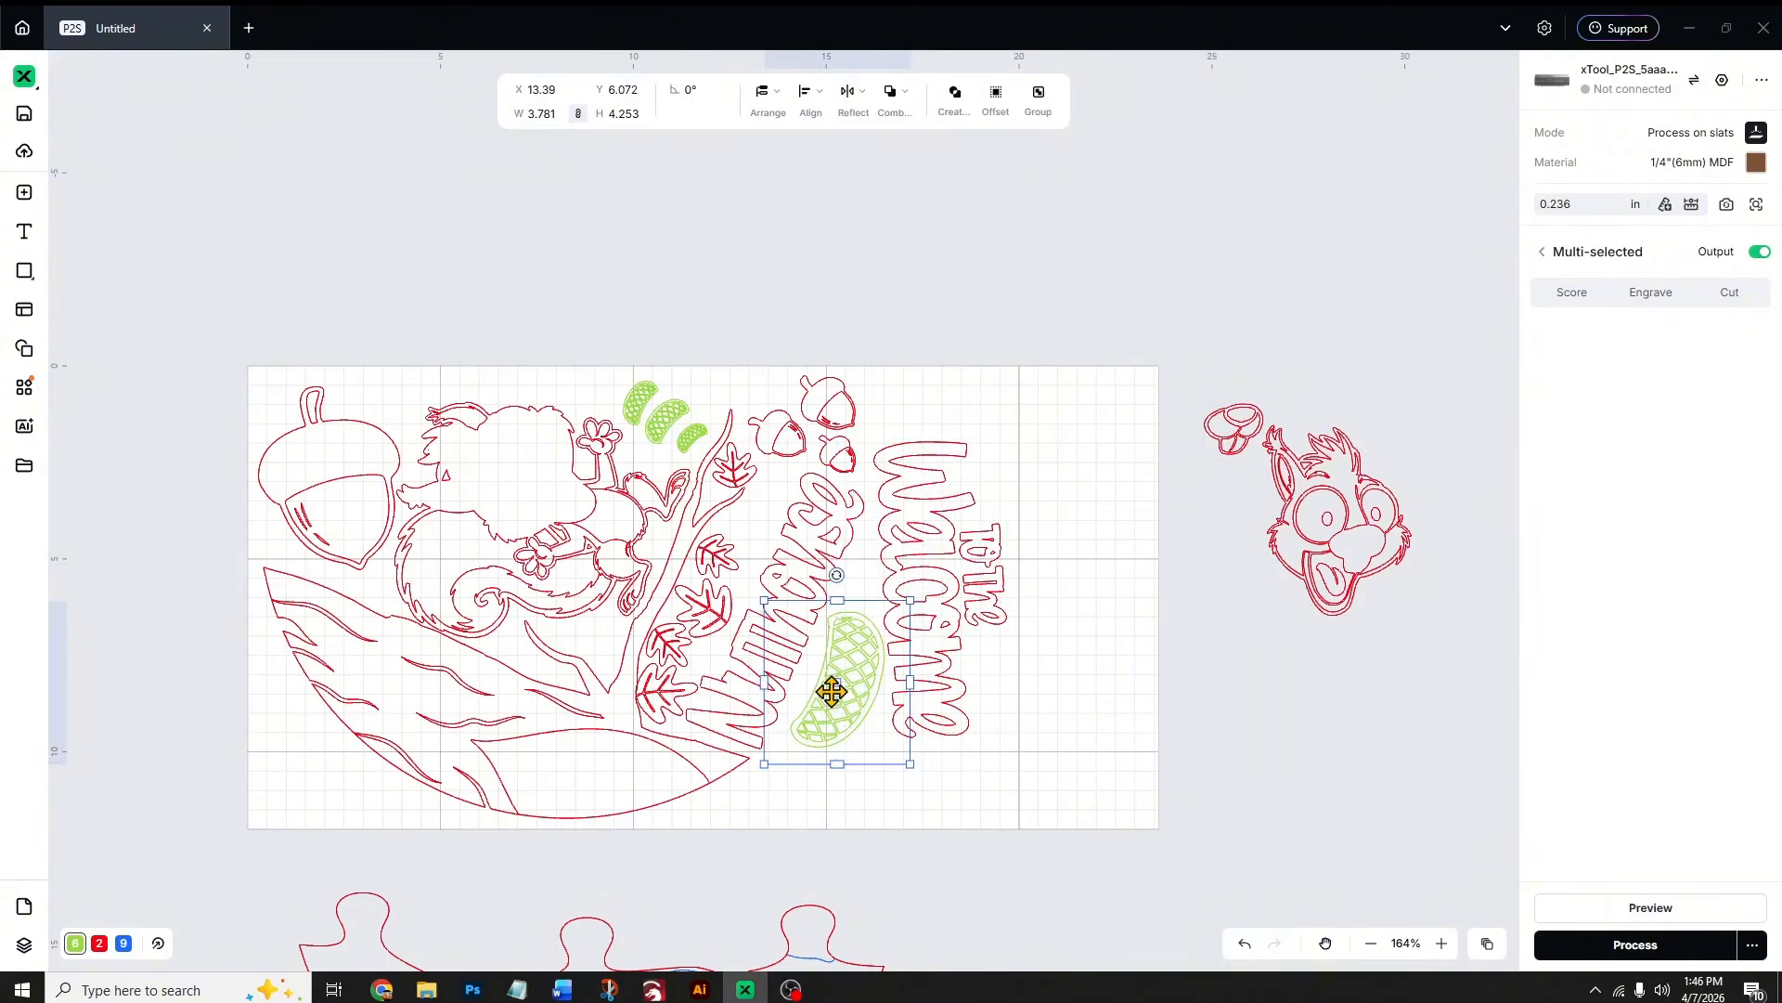
pyautogui.click(1167, 510)
# - Place the nose piece above the Welcome lettering and the squirrel's head beside it at about X 19.10, Y 0.51 in
pyautogui.moveTo(1221, 429); pyautogui.dragTo(902, 407)
pyautogui.click(1084, 427)
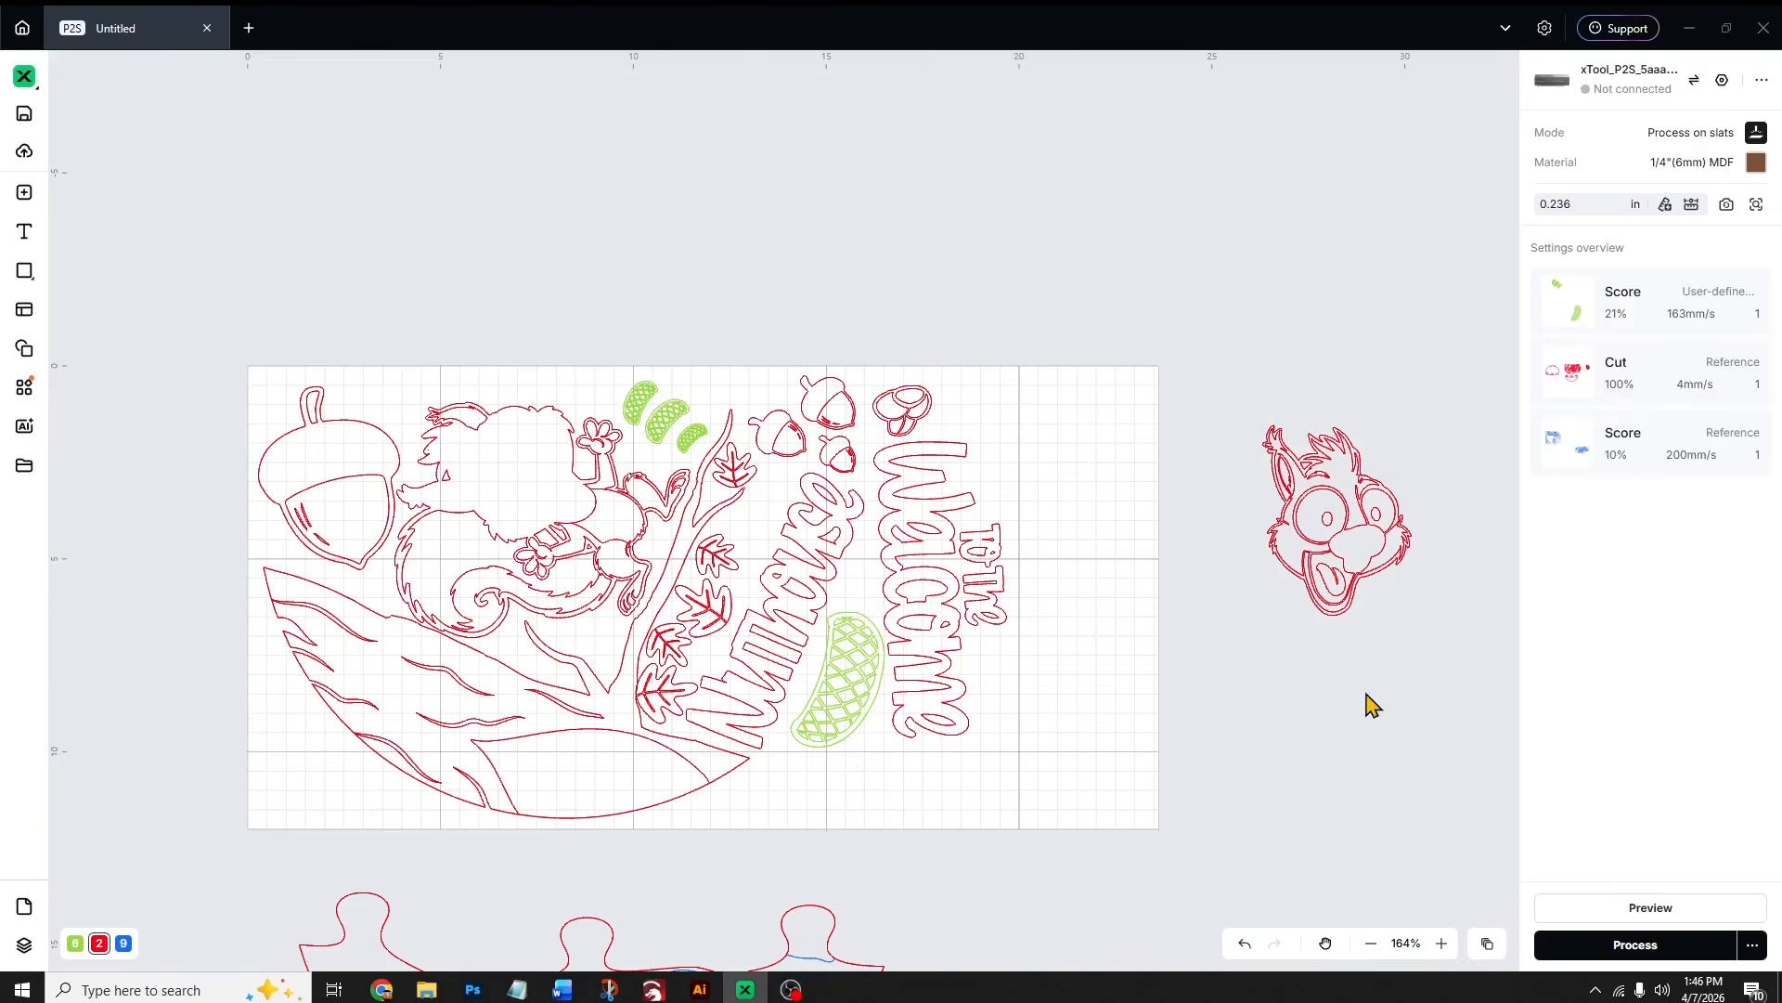
pyautogui.moveTo(1427, 672); pyautogui.dragTo(1227, 312)
pyautogui.moveTo(1341, 548); pyautogui.dragTo(1064, 511)
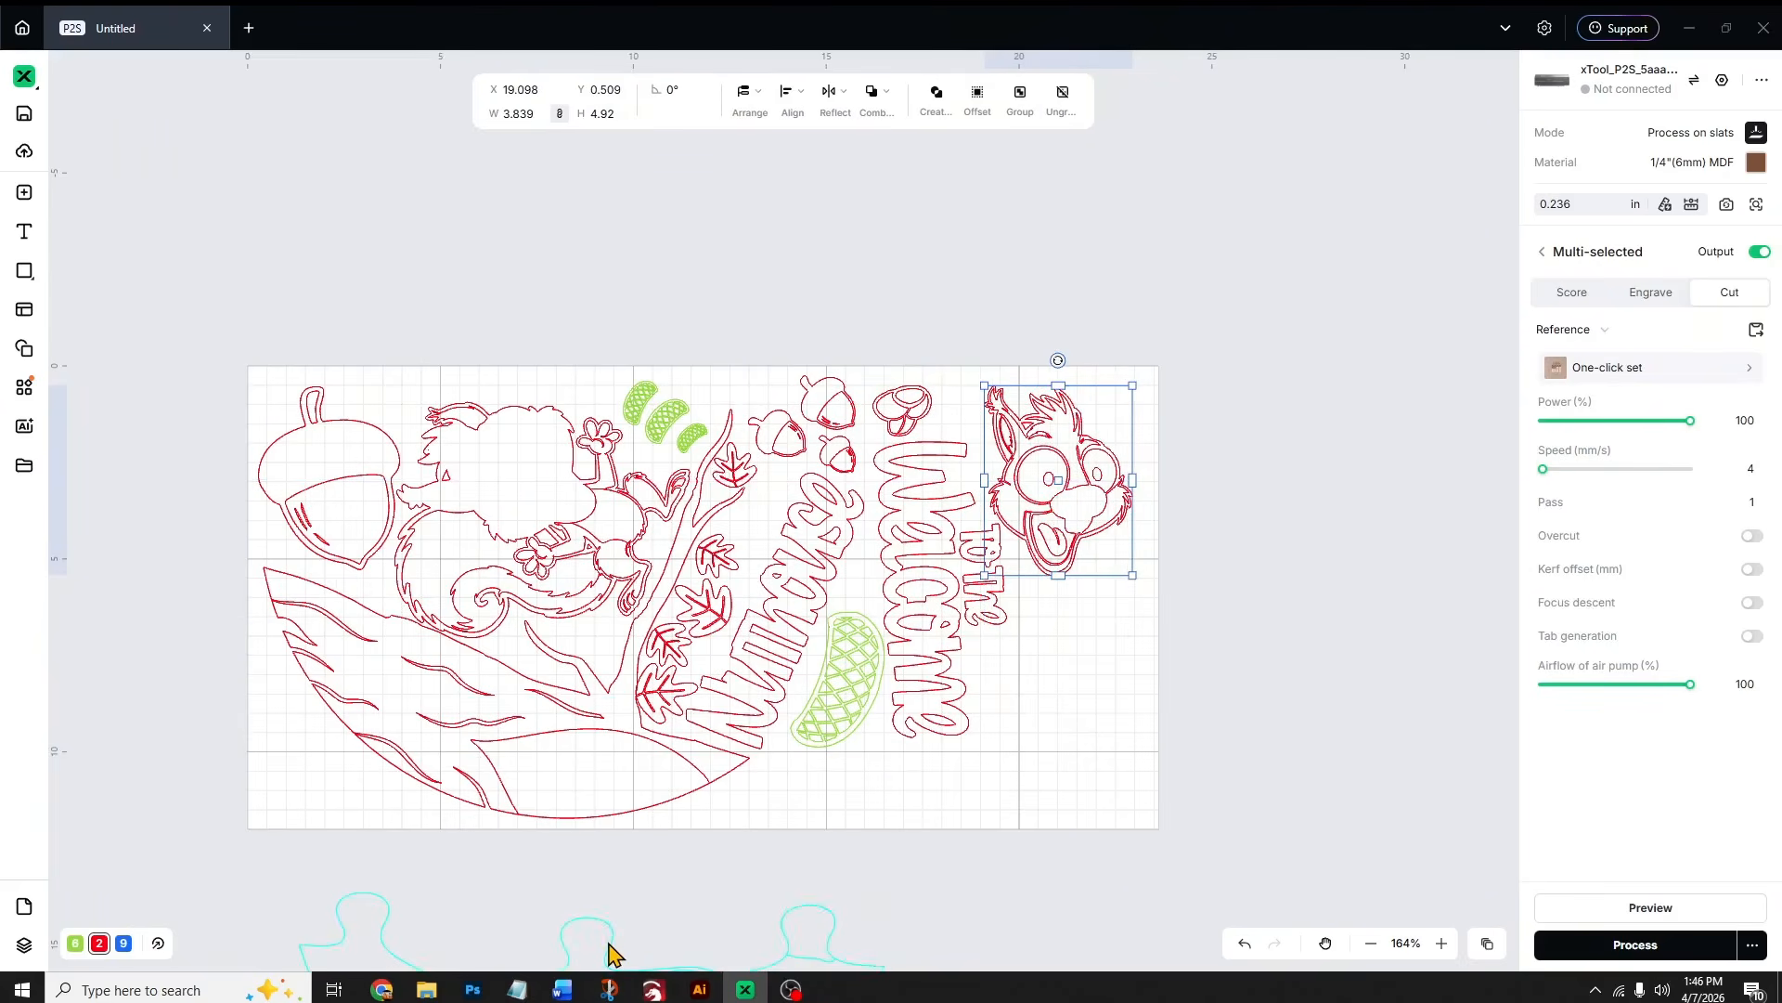
# - Move the backing's lower Nuthouse half to about X -2.53, Y 13.27 in, clear below the work area
pyautogui.scroll(-2, 687, 886)
pyautogui.moveTo(687, 887); pyautogui.dragTo(449, 910)
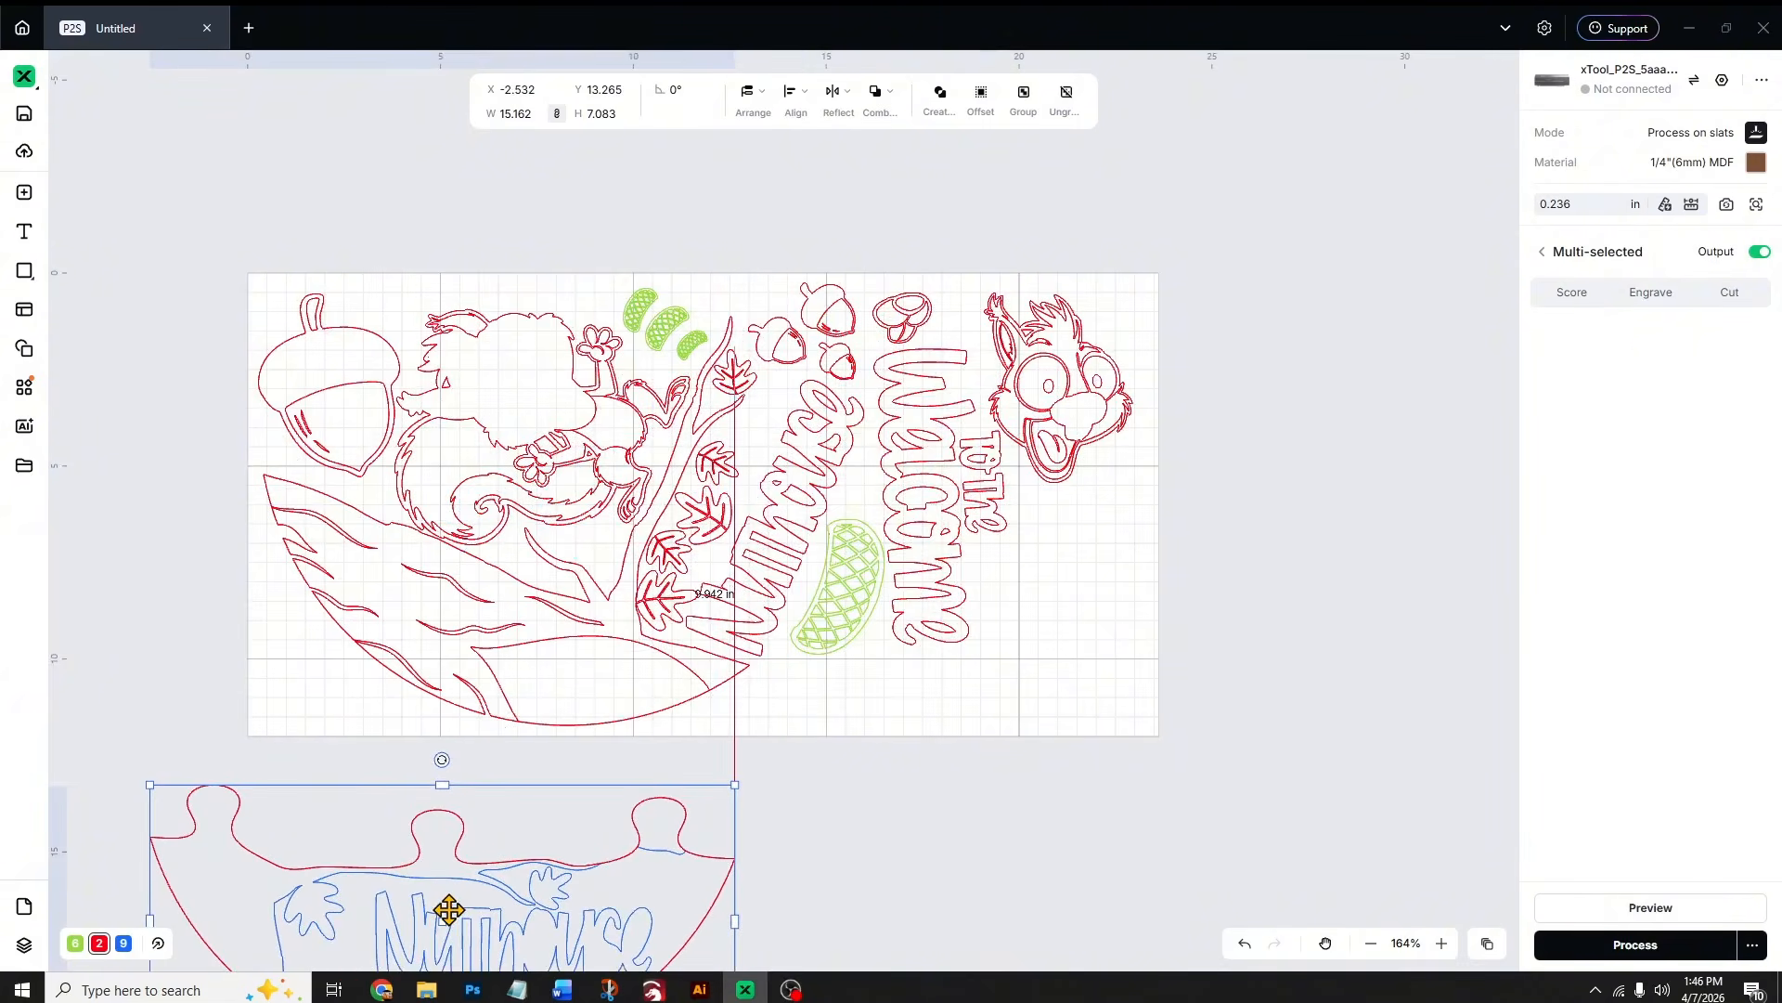
pyautogui.click(987, 804)
pyautogui.scroll(1, 1233, 720)
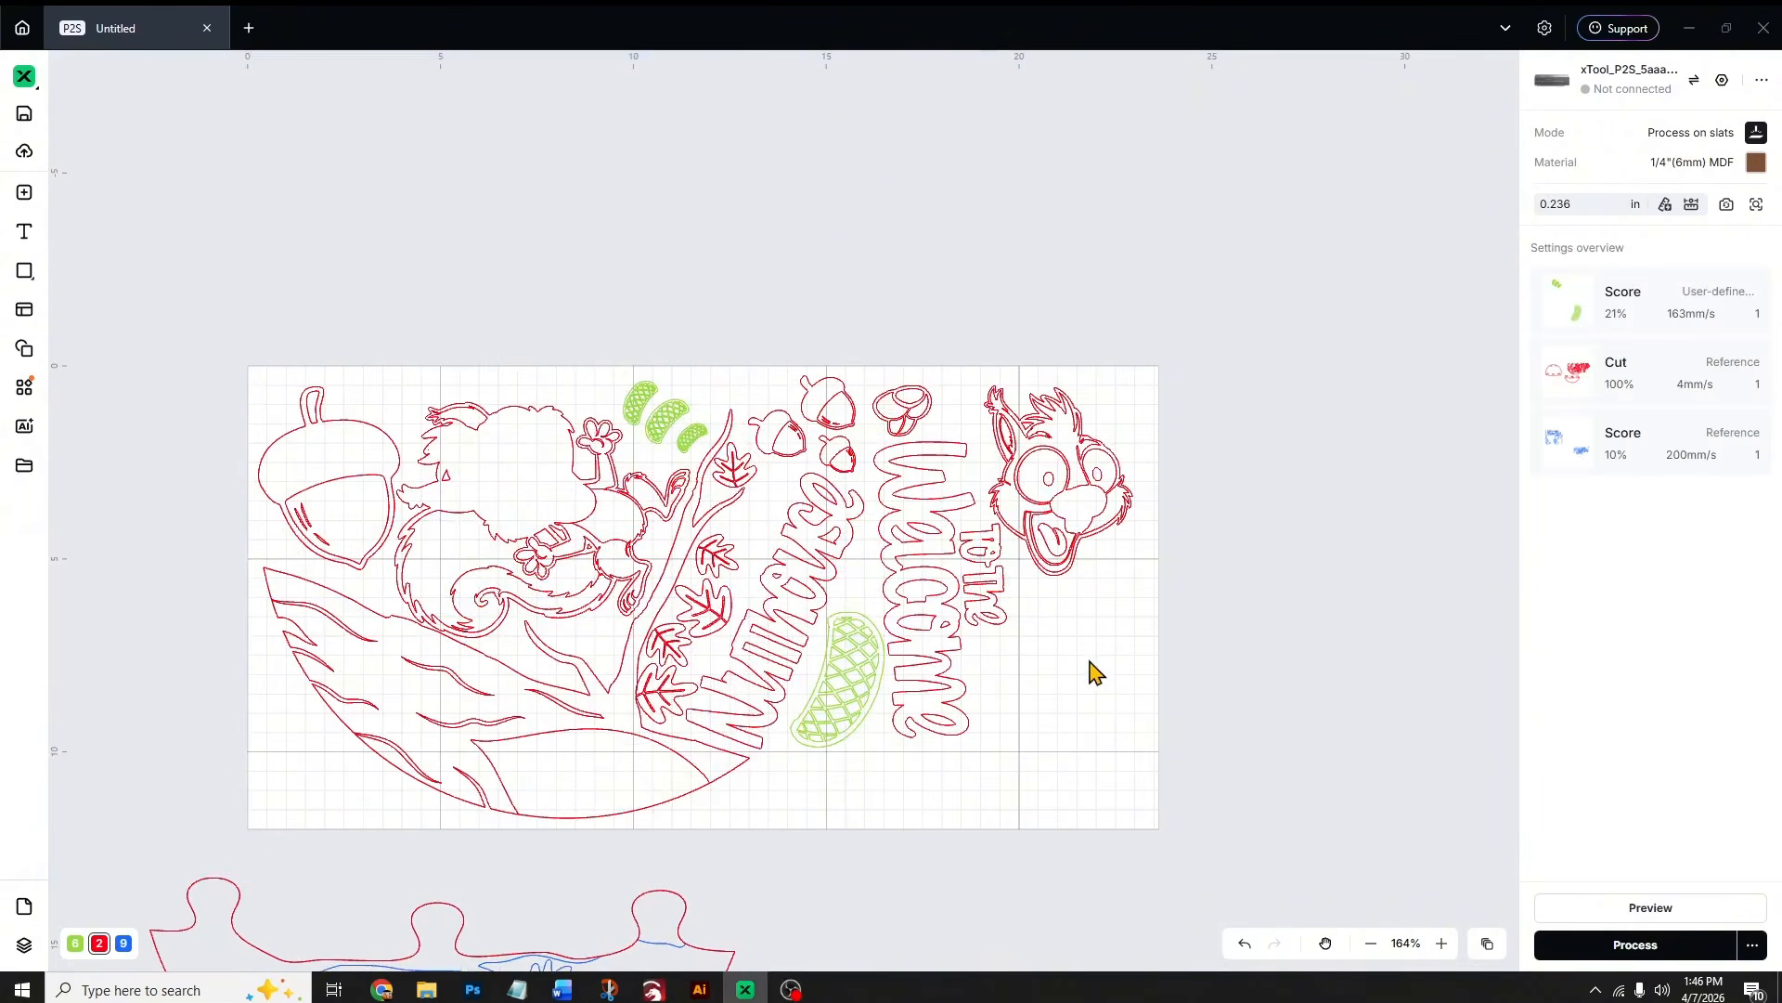
pyautogui.moveTo(244, 312); pyautogui.dragTo(1200, 840)
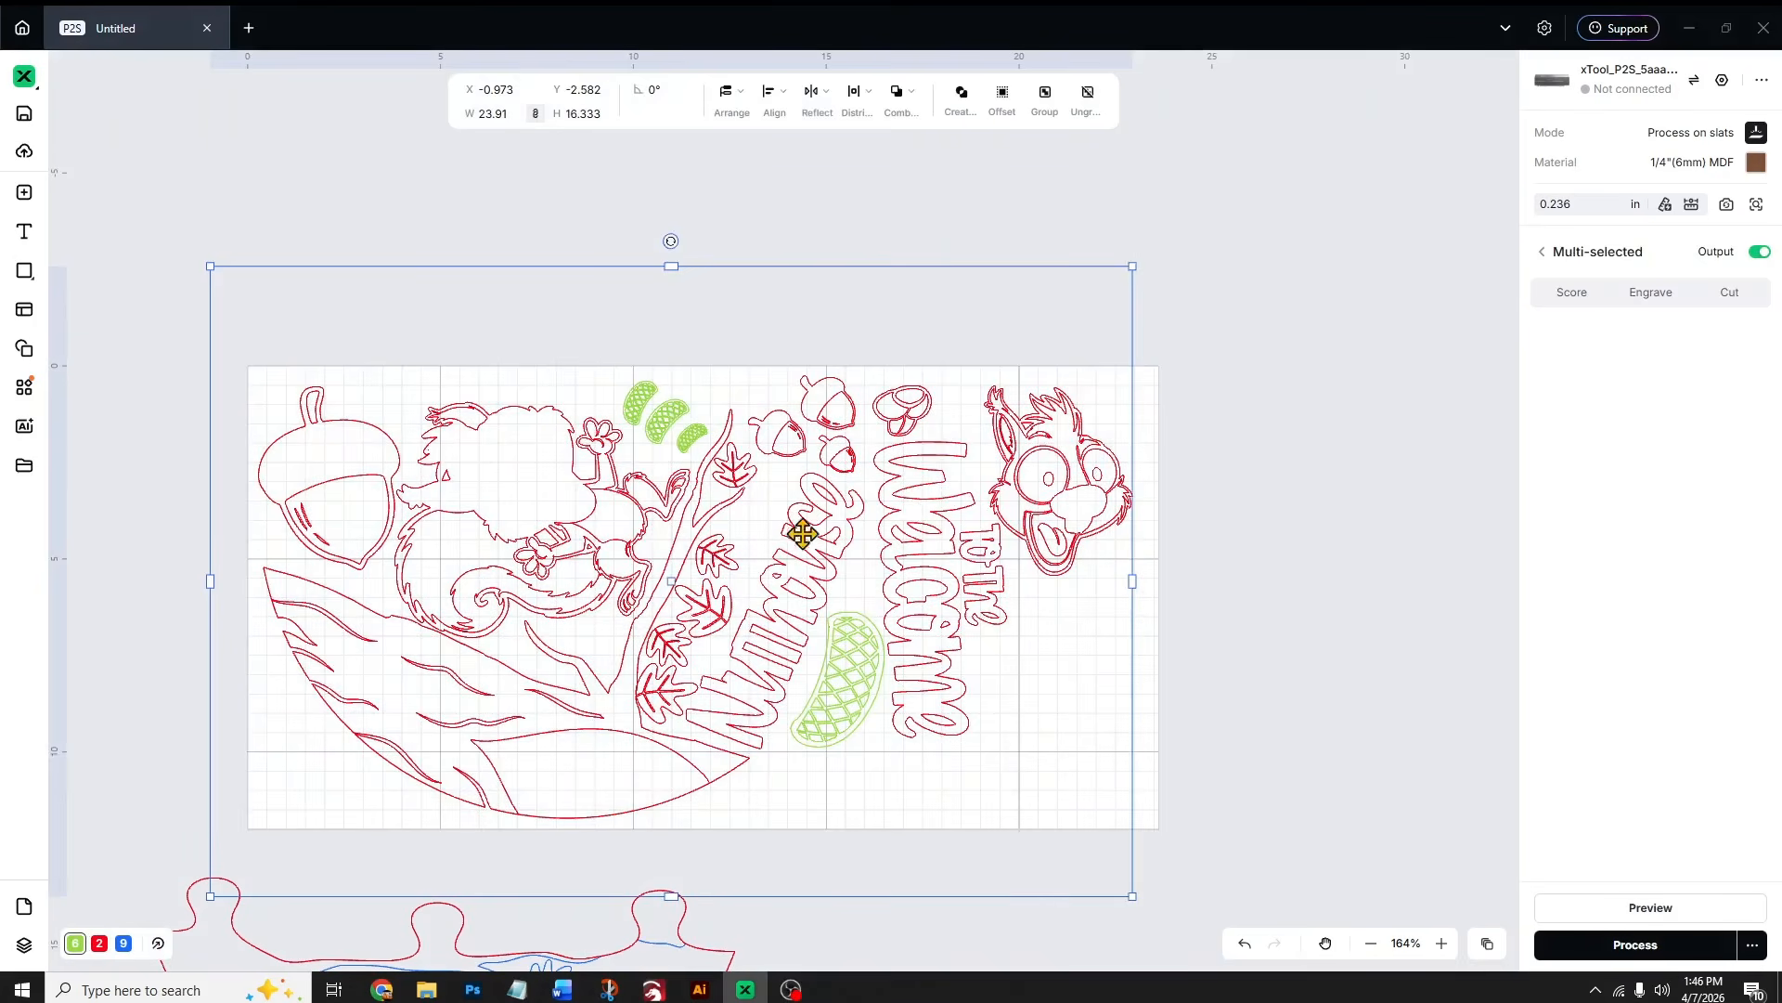
pyautogui.click(1300, 480)
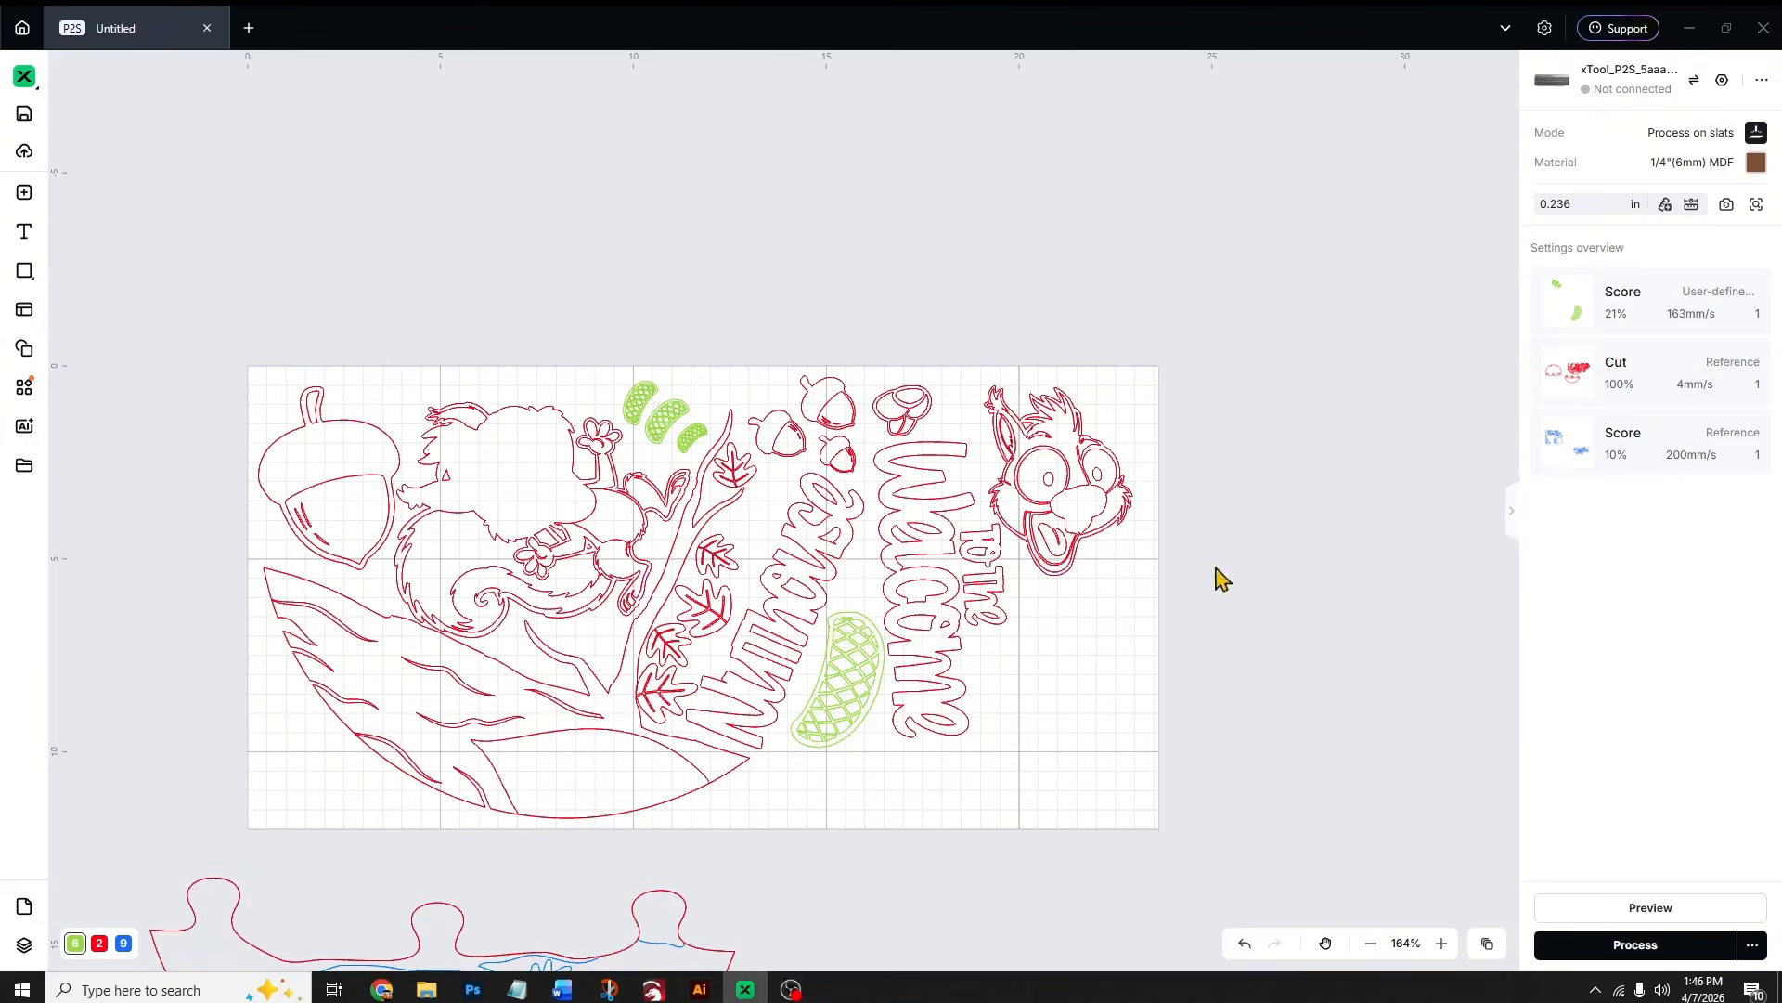
# - Turn on tab generation for all red cut lines, generated by number with 4 tabs
pyautogui.click(98, 943)
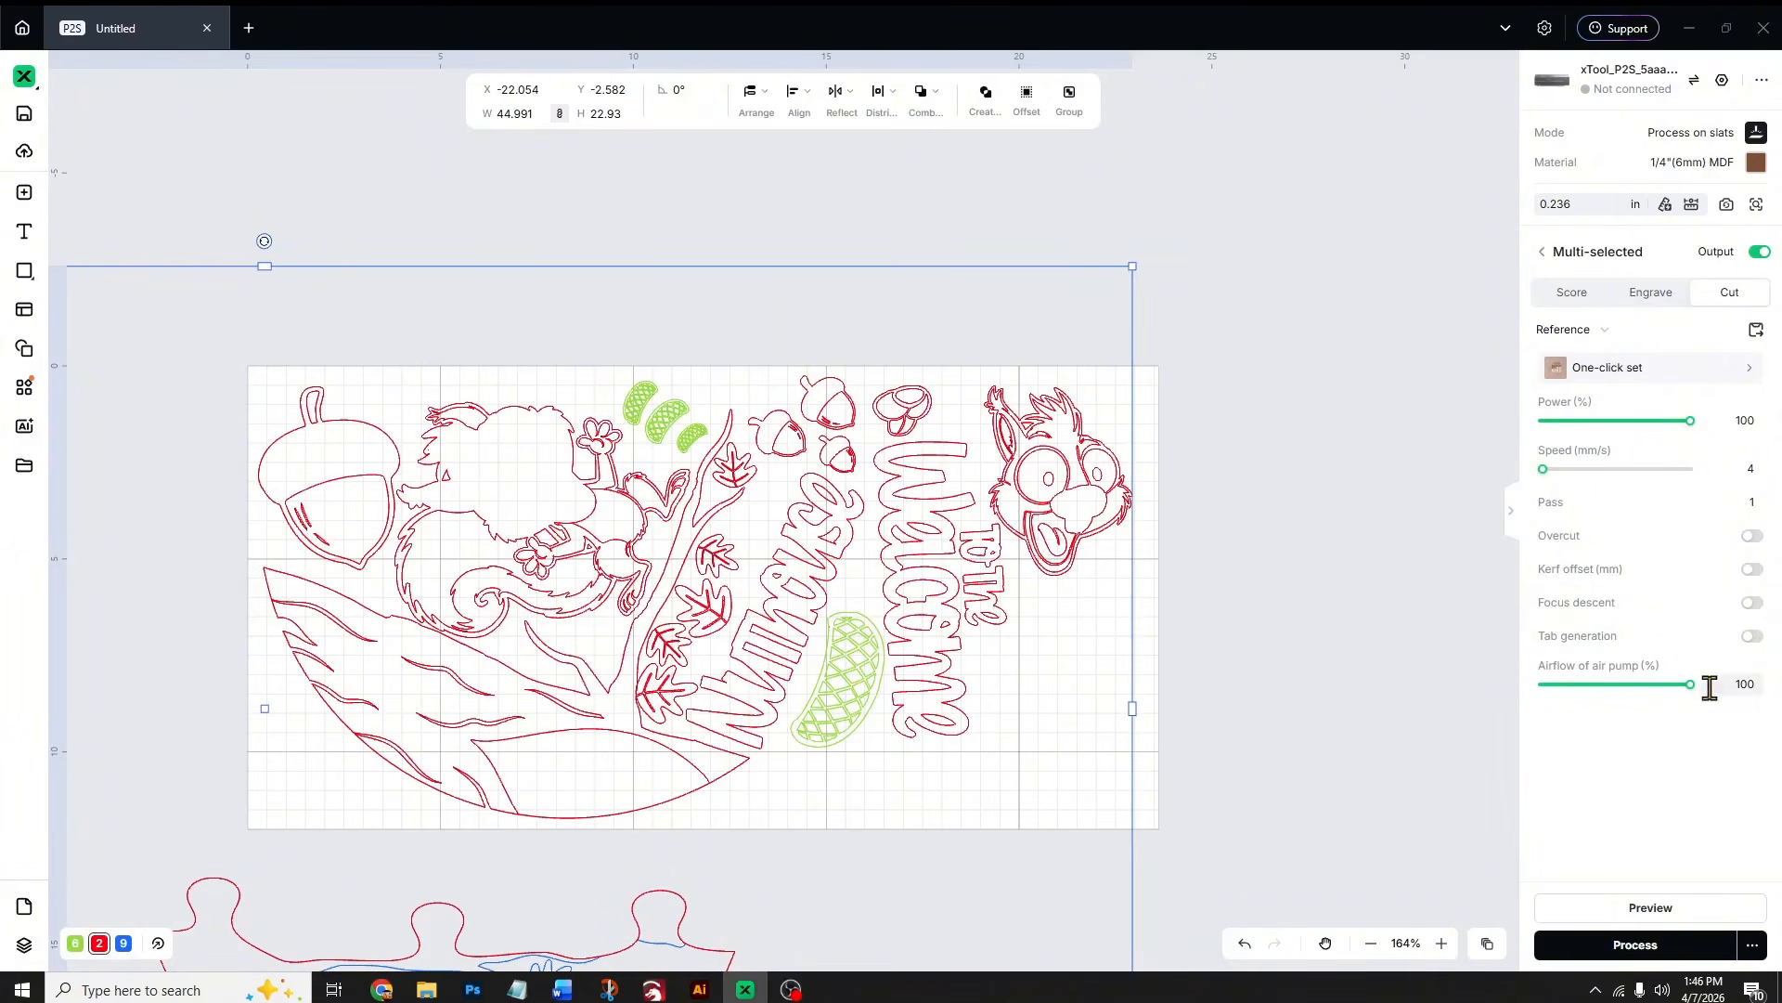
pyautogui.click(1752, 637)
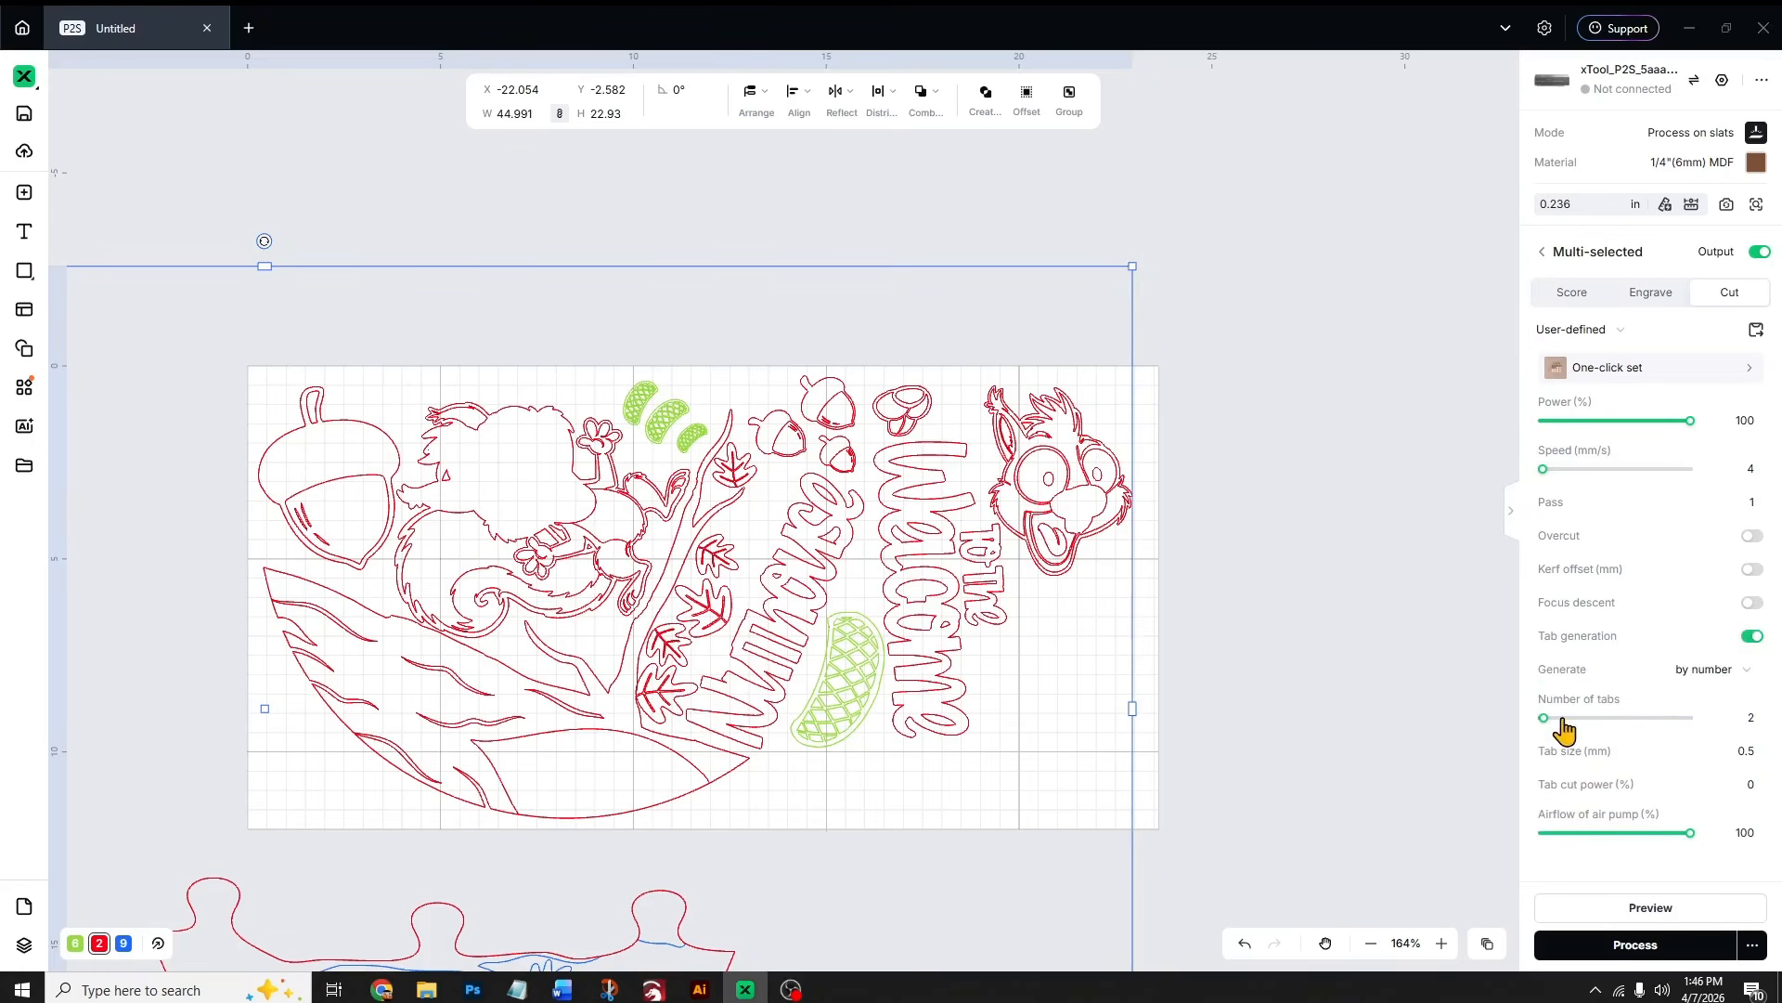
pyautogui.click(1722, 672)
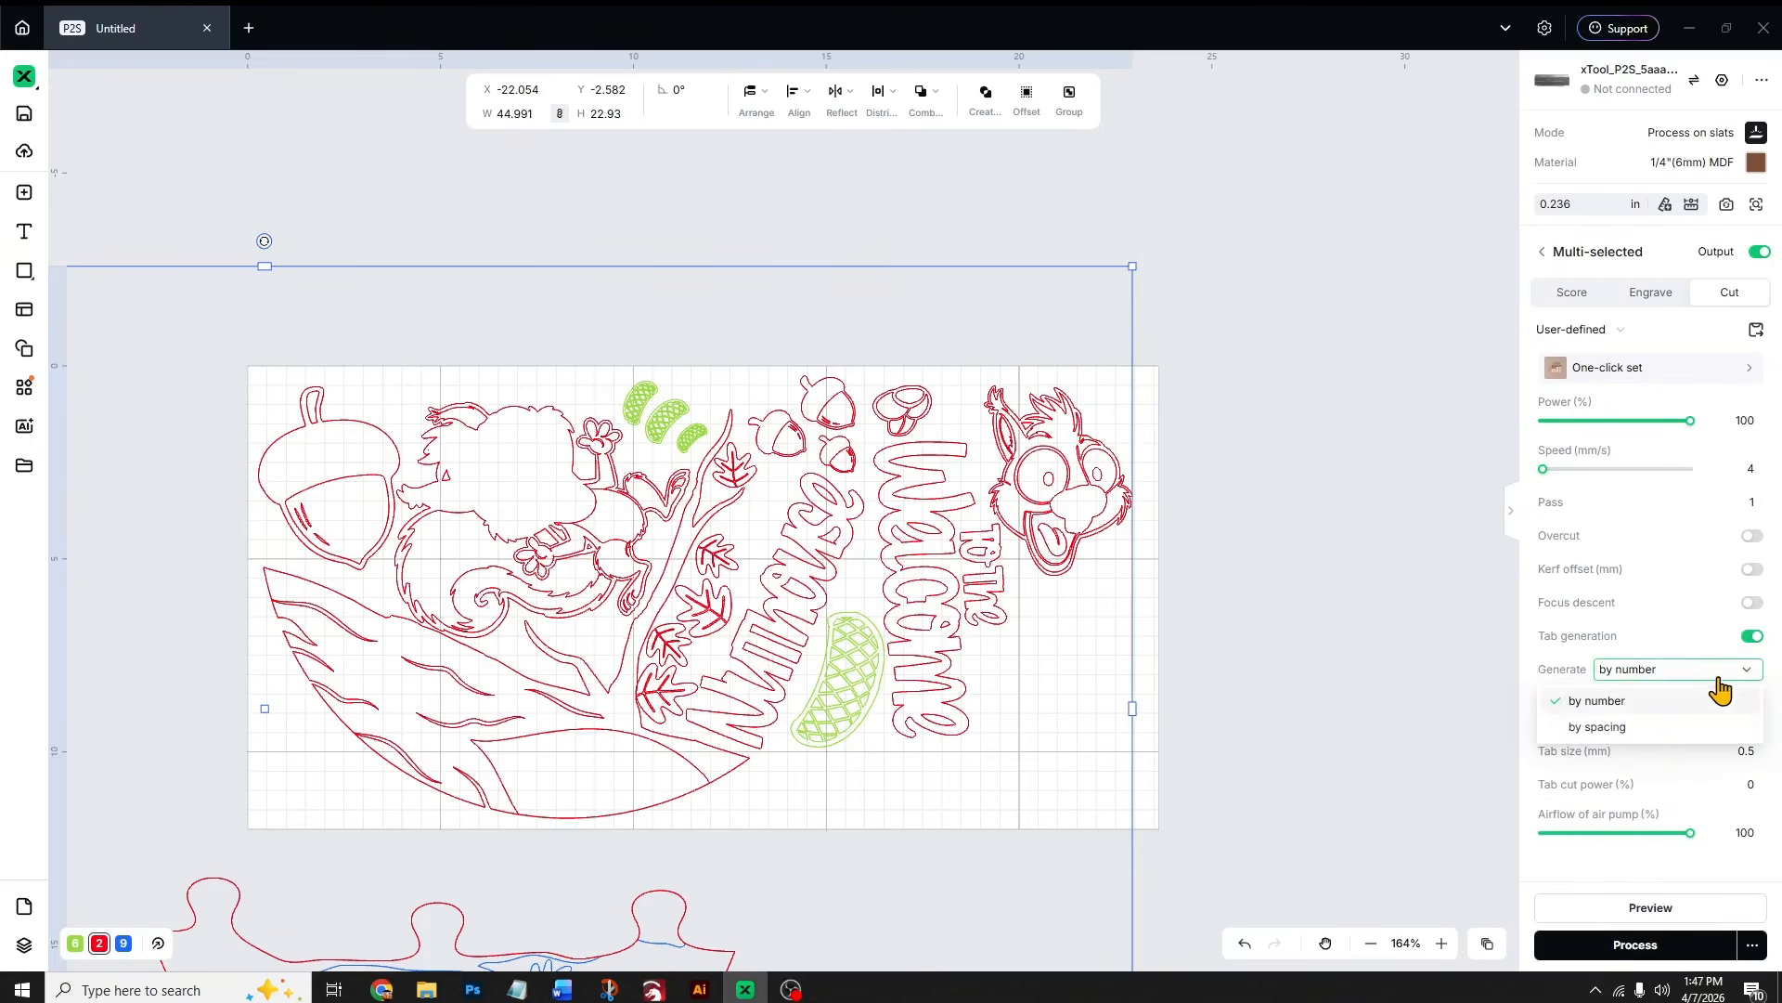
pyautogui.click(1416, 720)
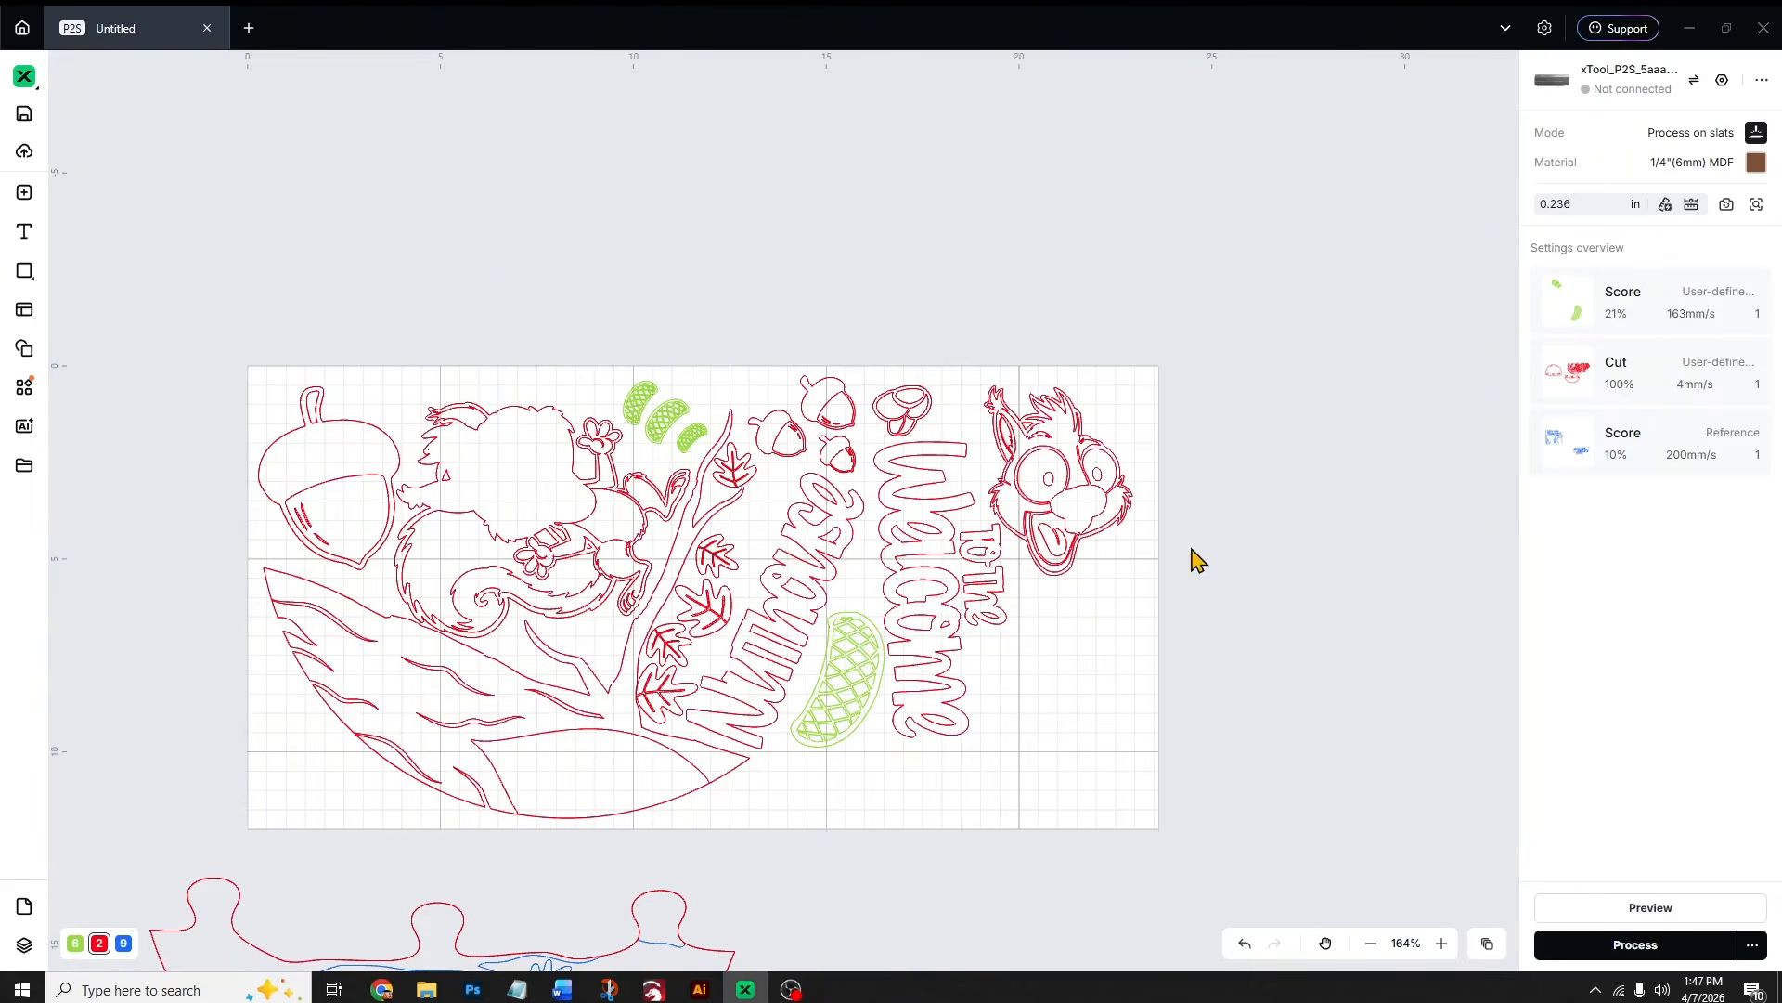
pyautogui.click(100, 943)
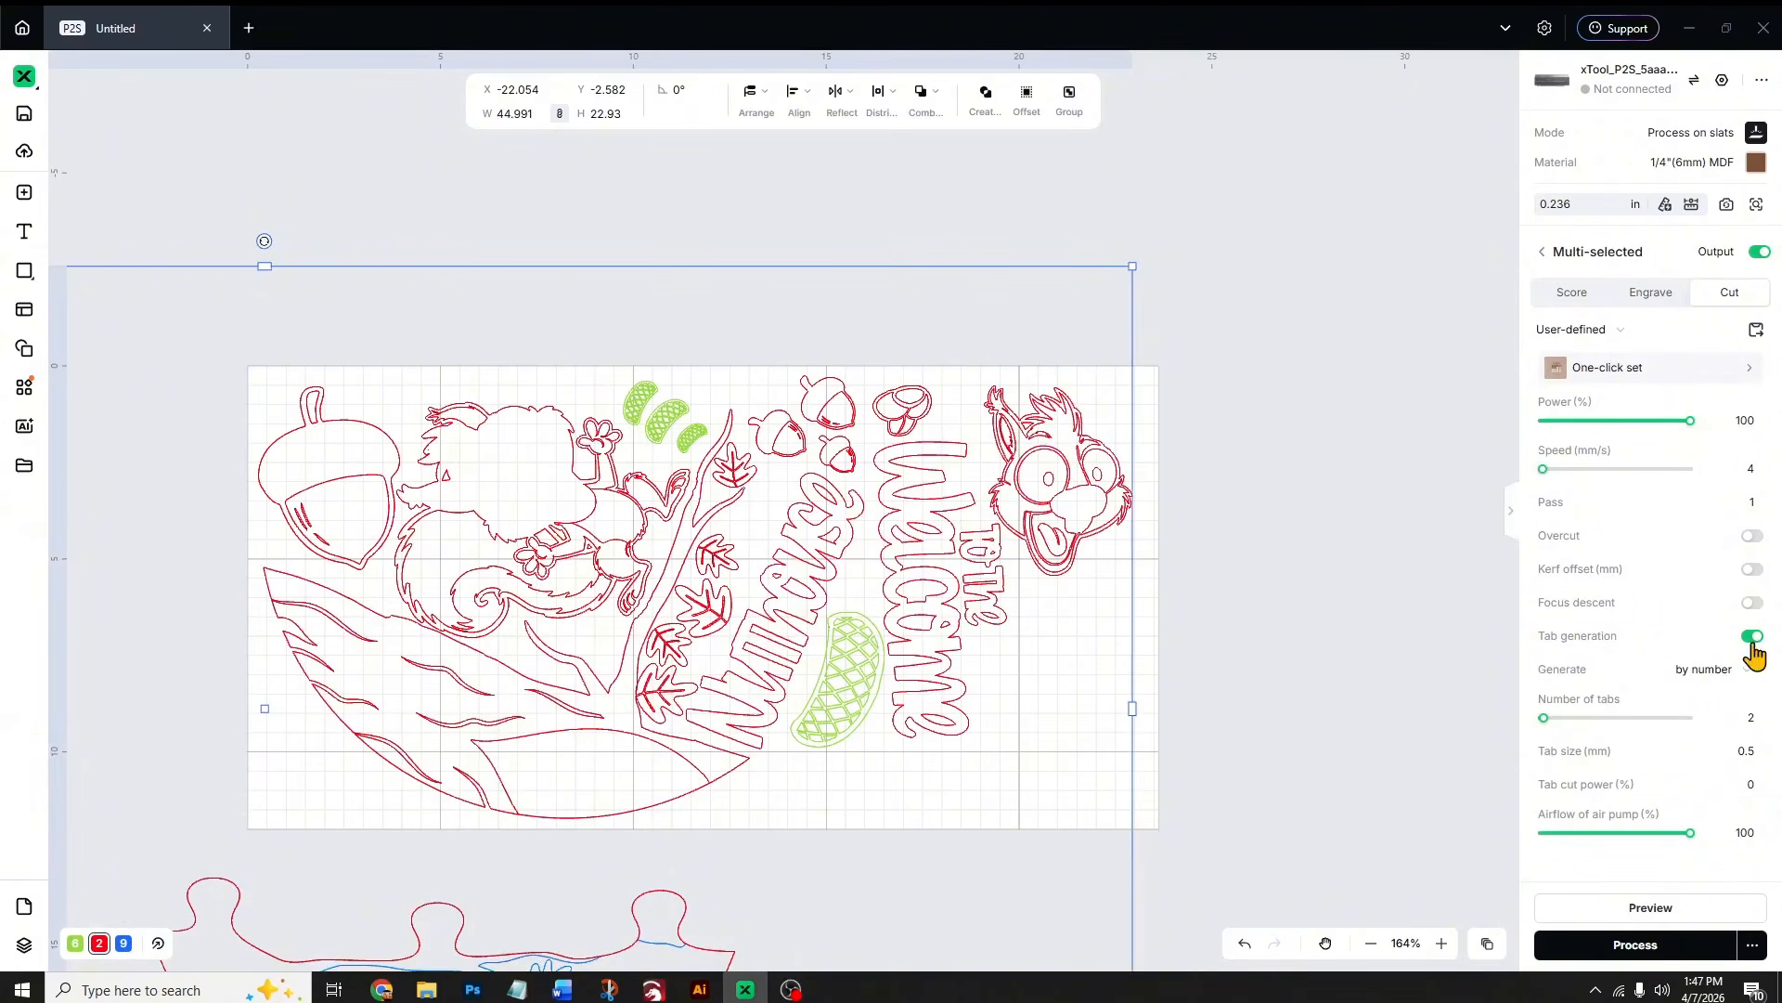
pyautogui.moveTo(1544, 718); pyautogui.dragTo(1549, 720)
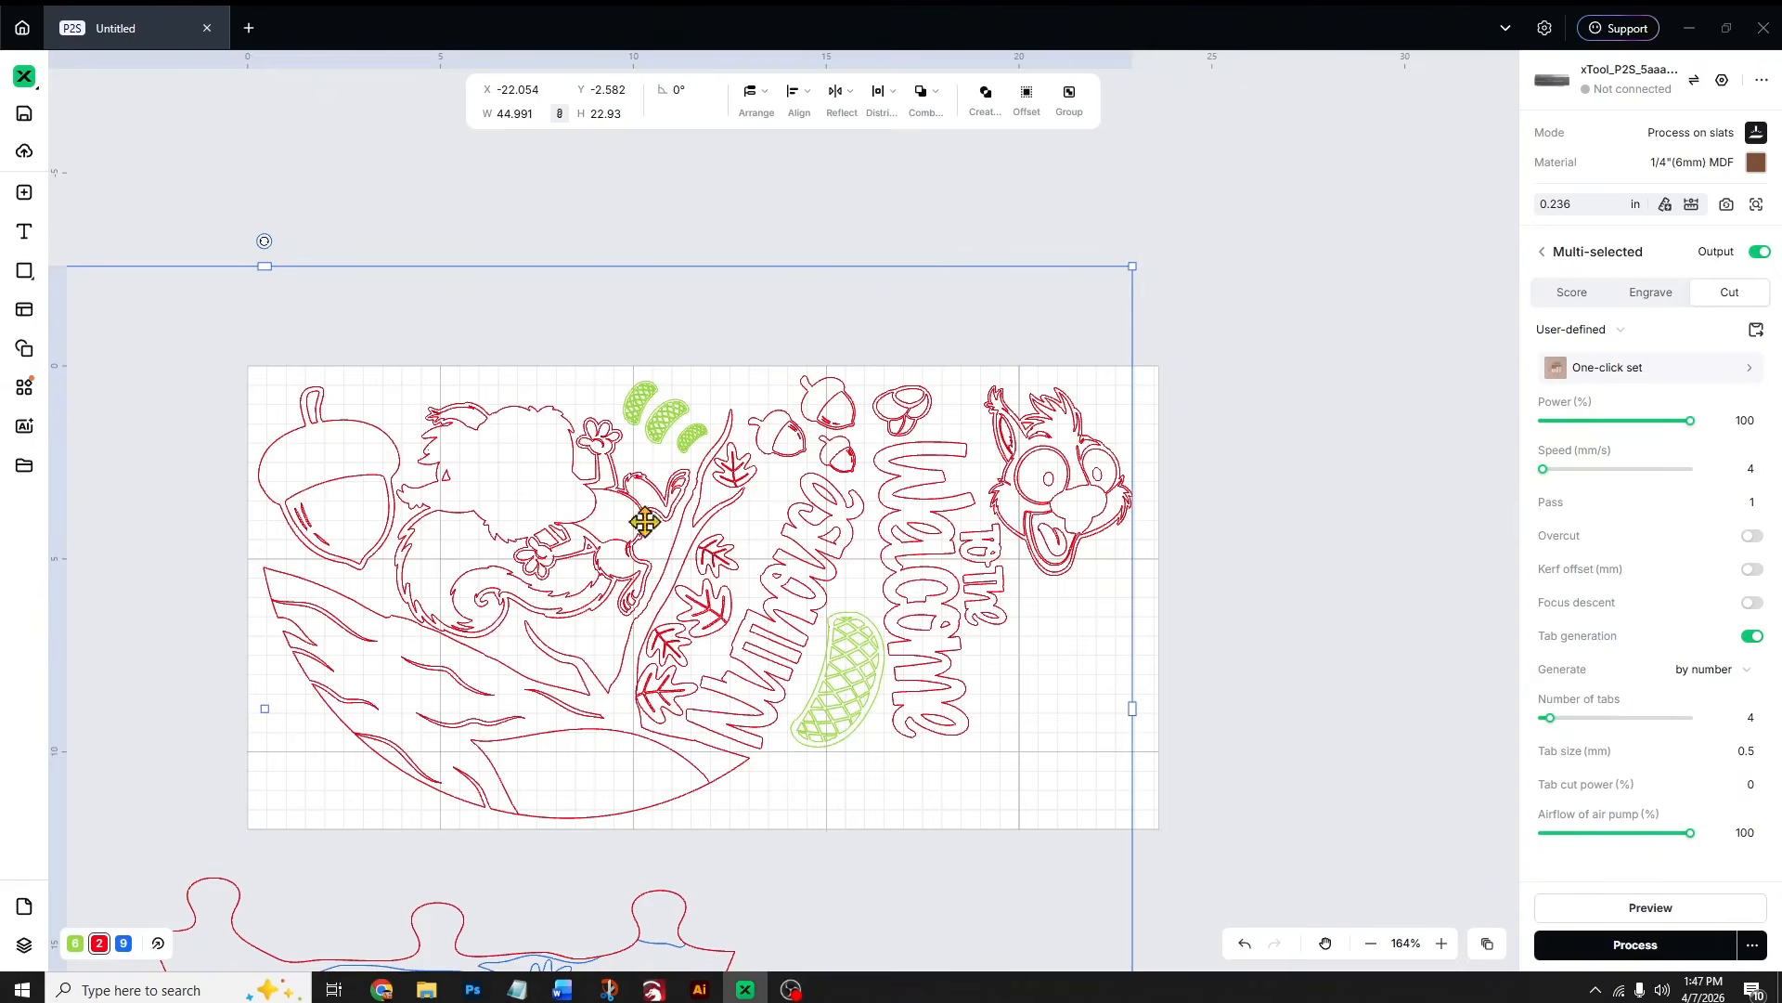
# - Inspect the arranged layout up close and view the simulated preview of the finished cut
pyautogui.scroll(2, 489, 582)
pyautogui.scroll(-2, 489, 582)
pyautogui.scroll(2, 563, 582)
pyautogui.scroll(-2, 562, 582)
pyautogui.scroll(8, 563, 582)
pyautogui.scroll(-6, 563, 582)
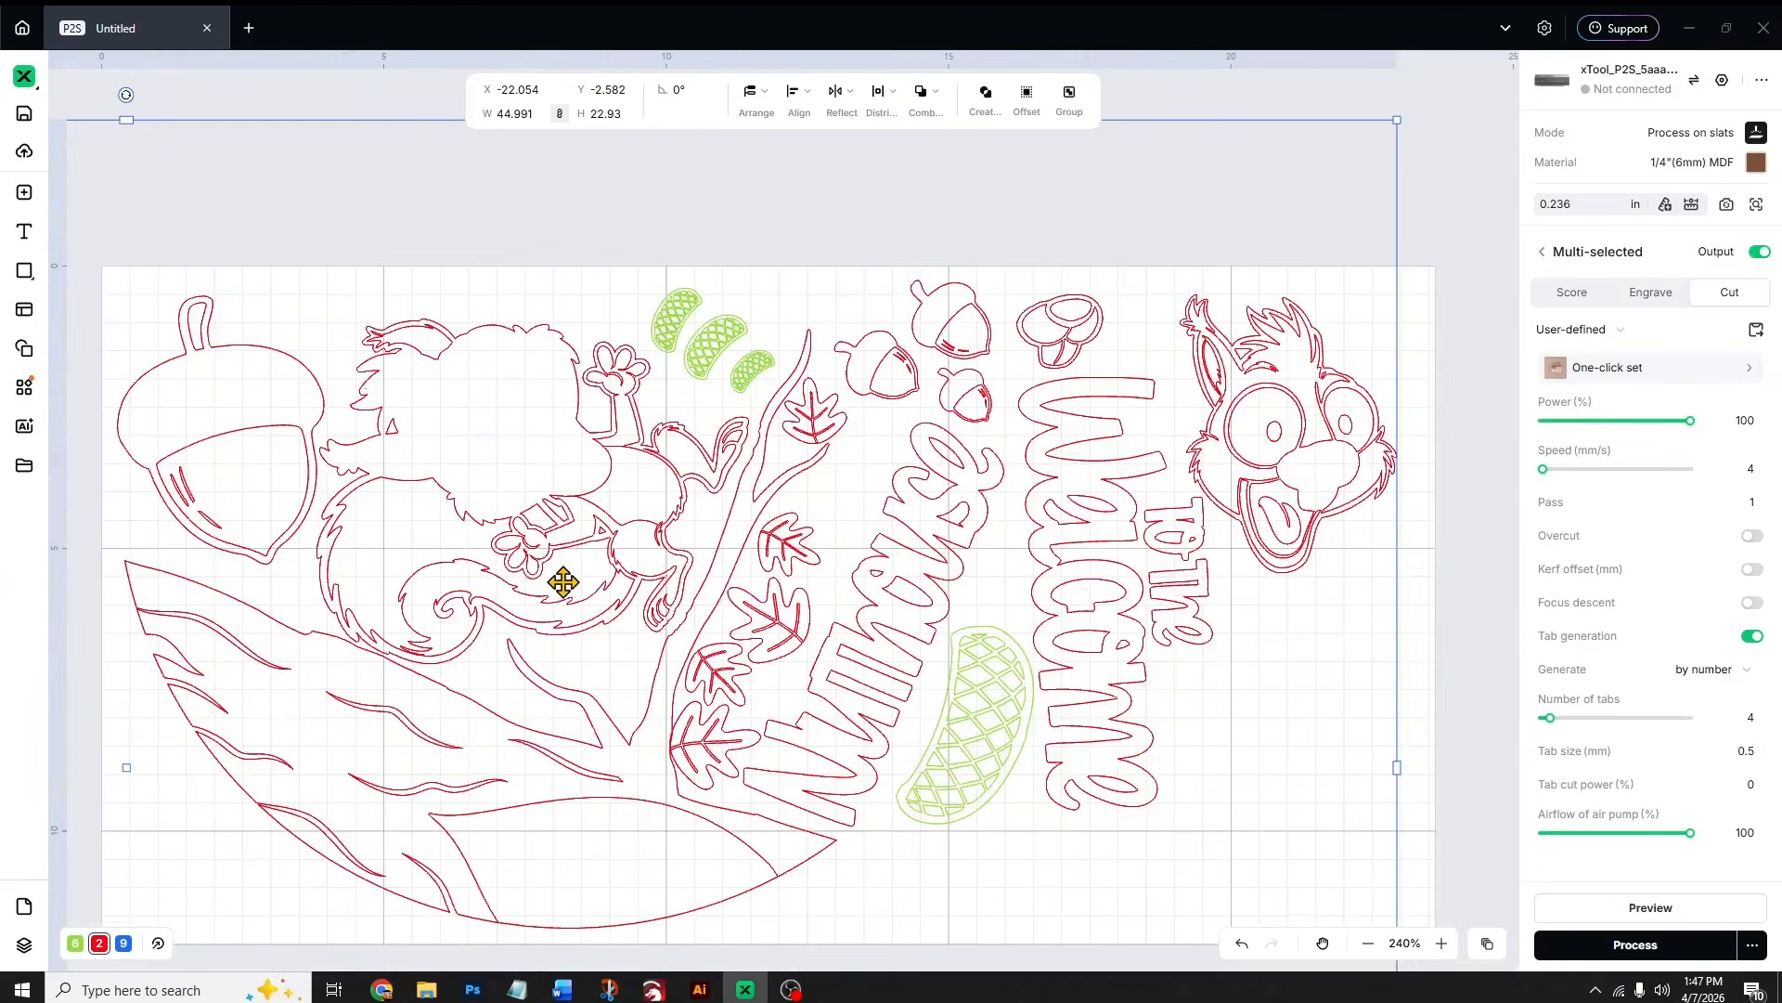
pyautogui.click(1685, 910)
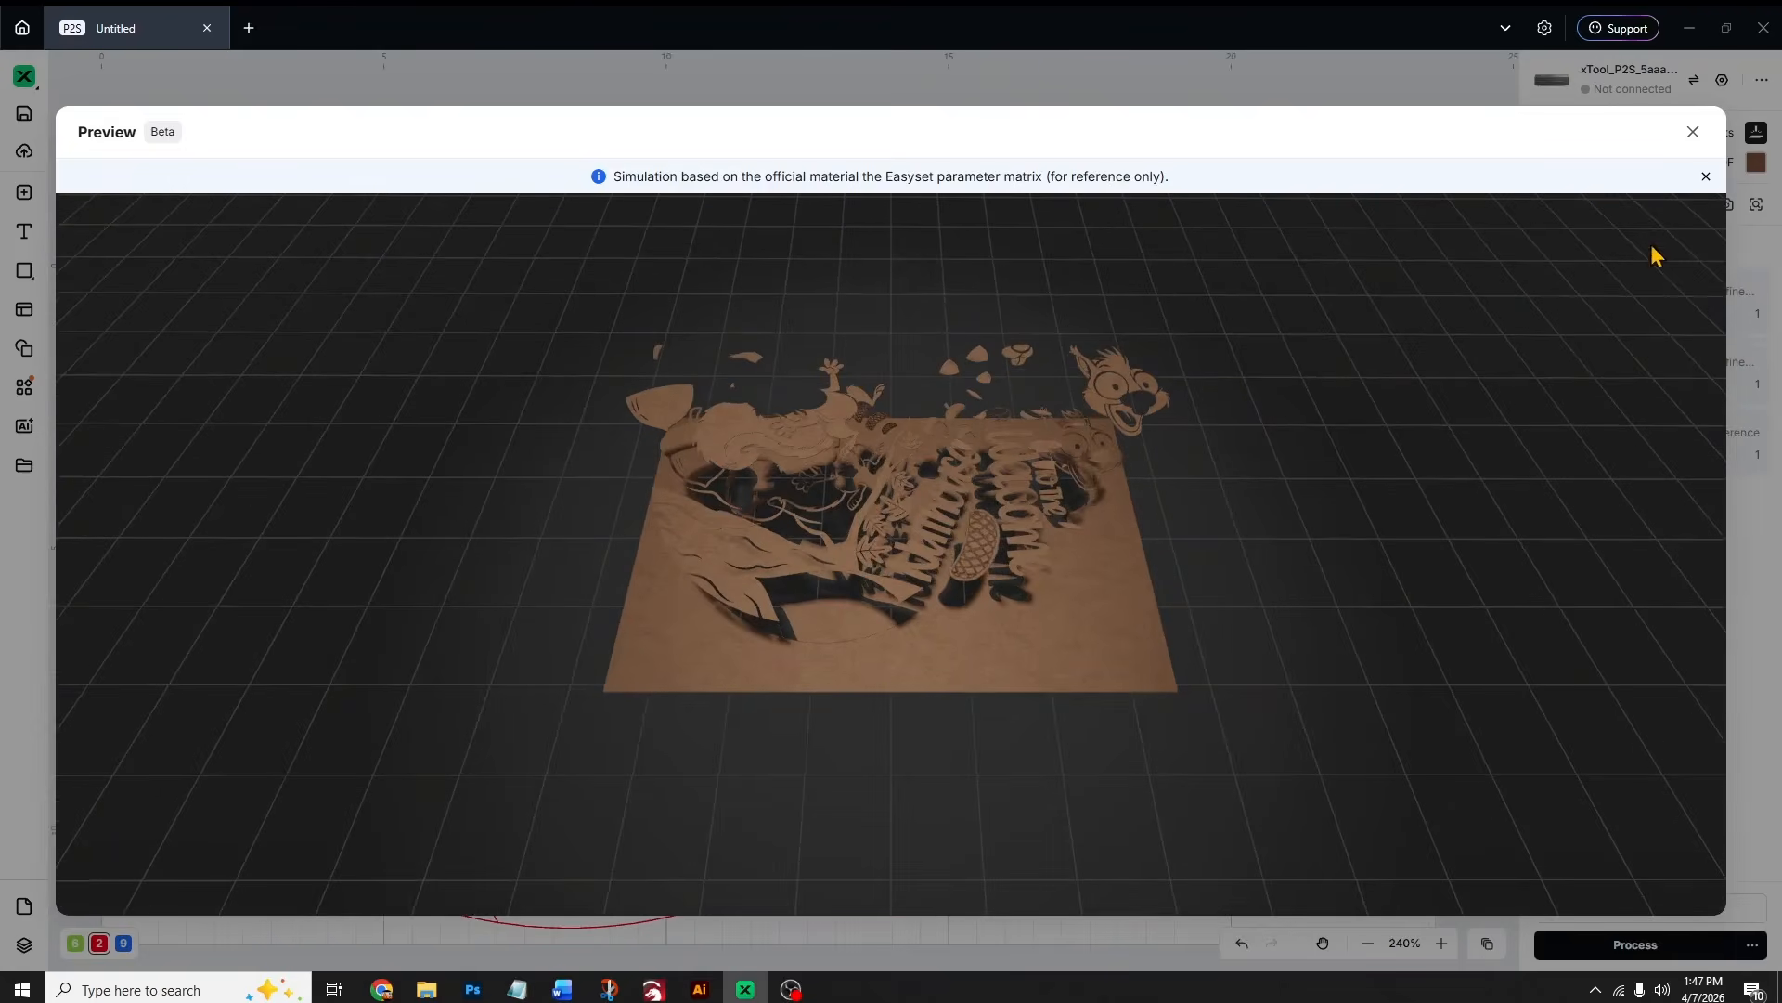
pyautogui.click(1692, 135)
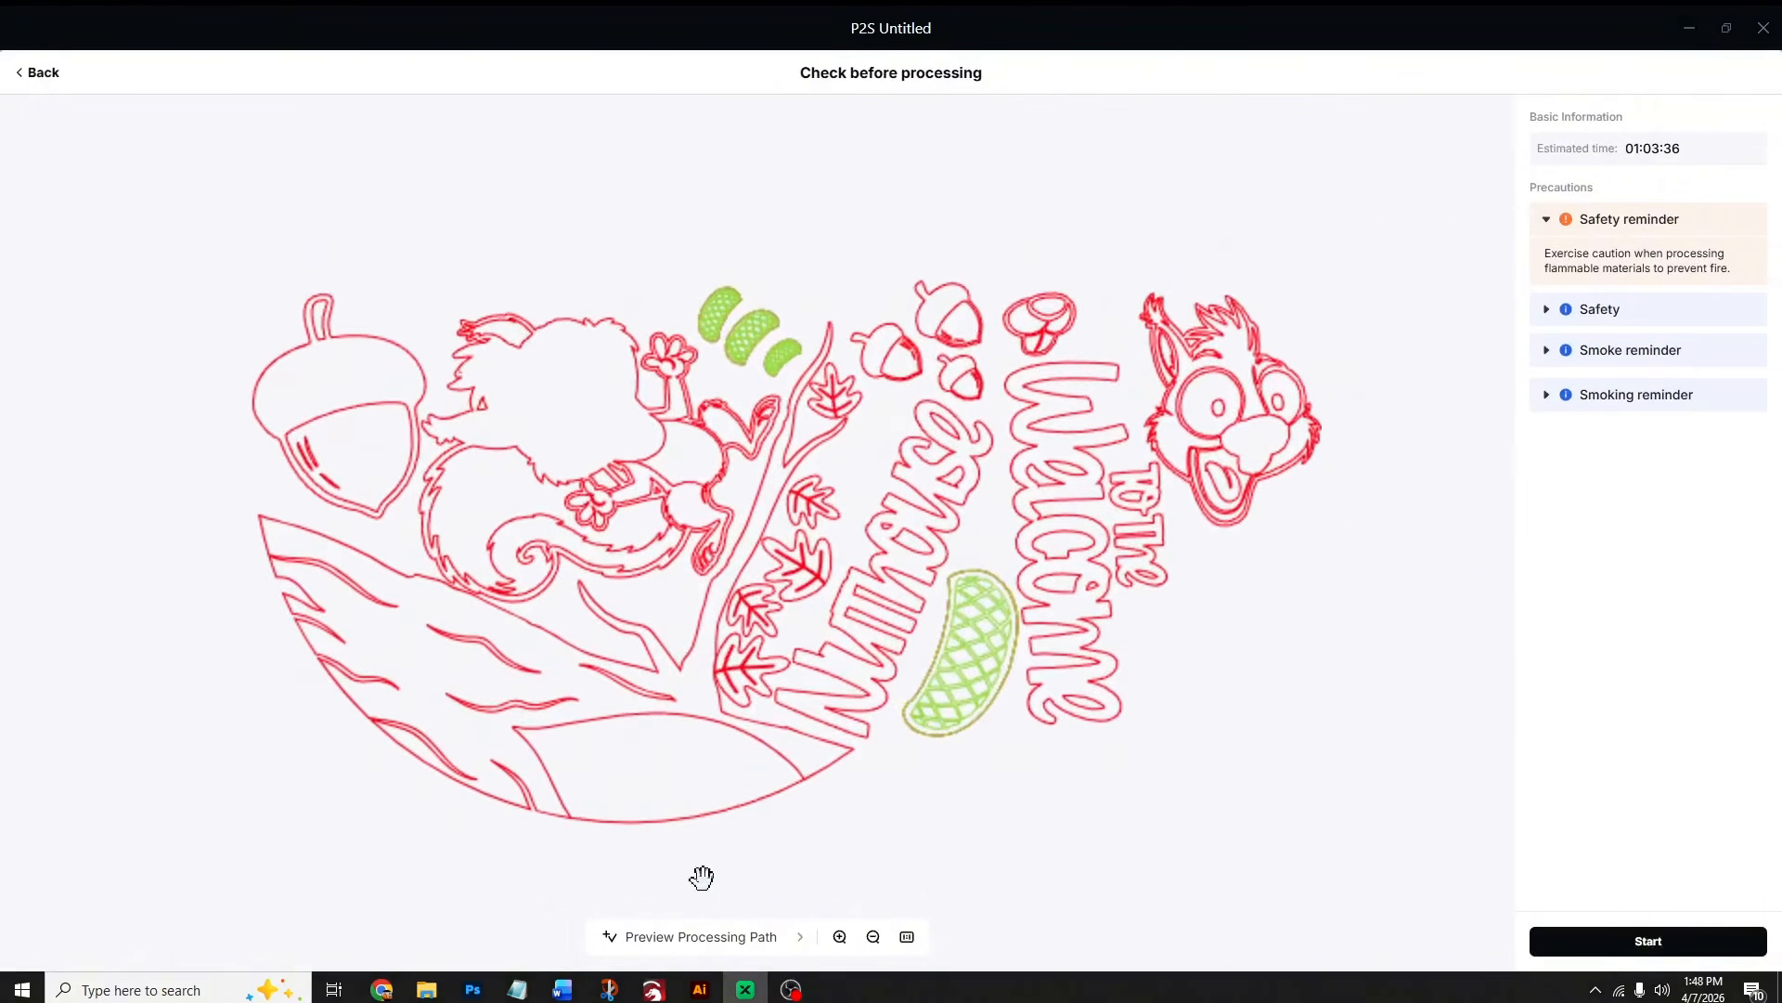
# - Preview the job's processing path and examine the tab gaps around the leaves, trunk and lettering
pyautogui.click(725, 940)
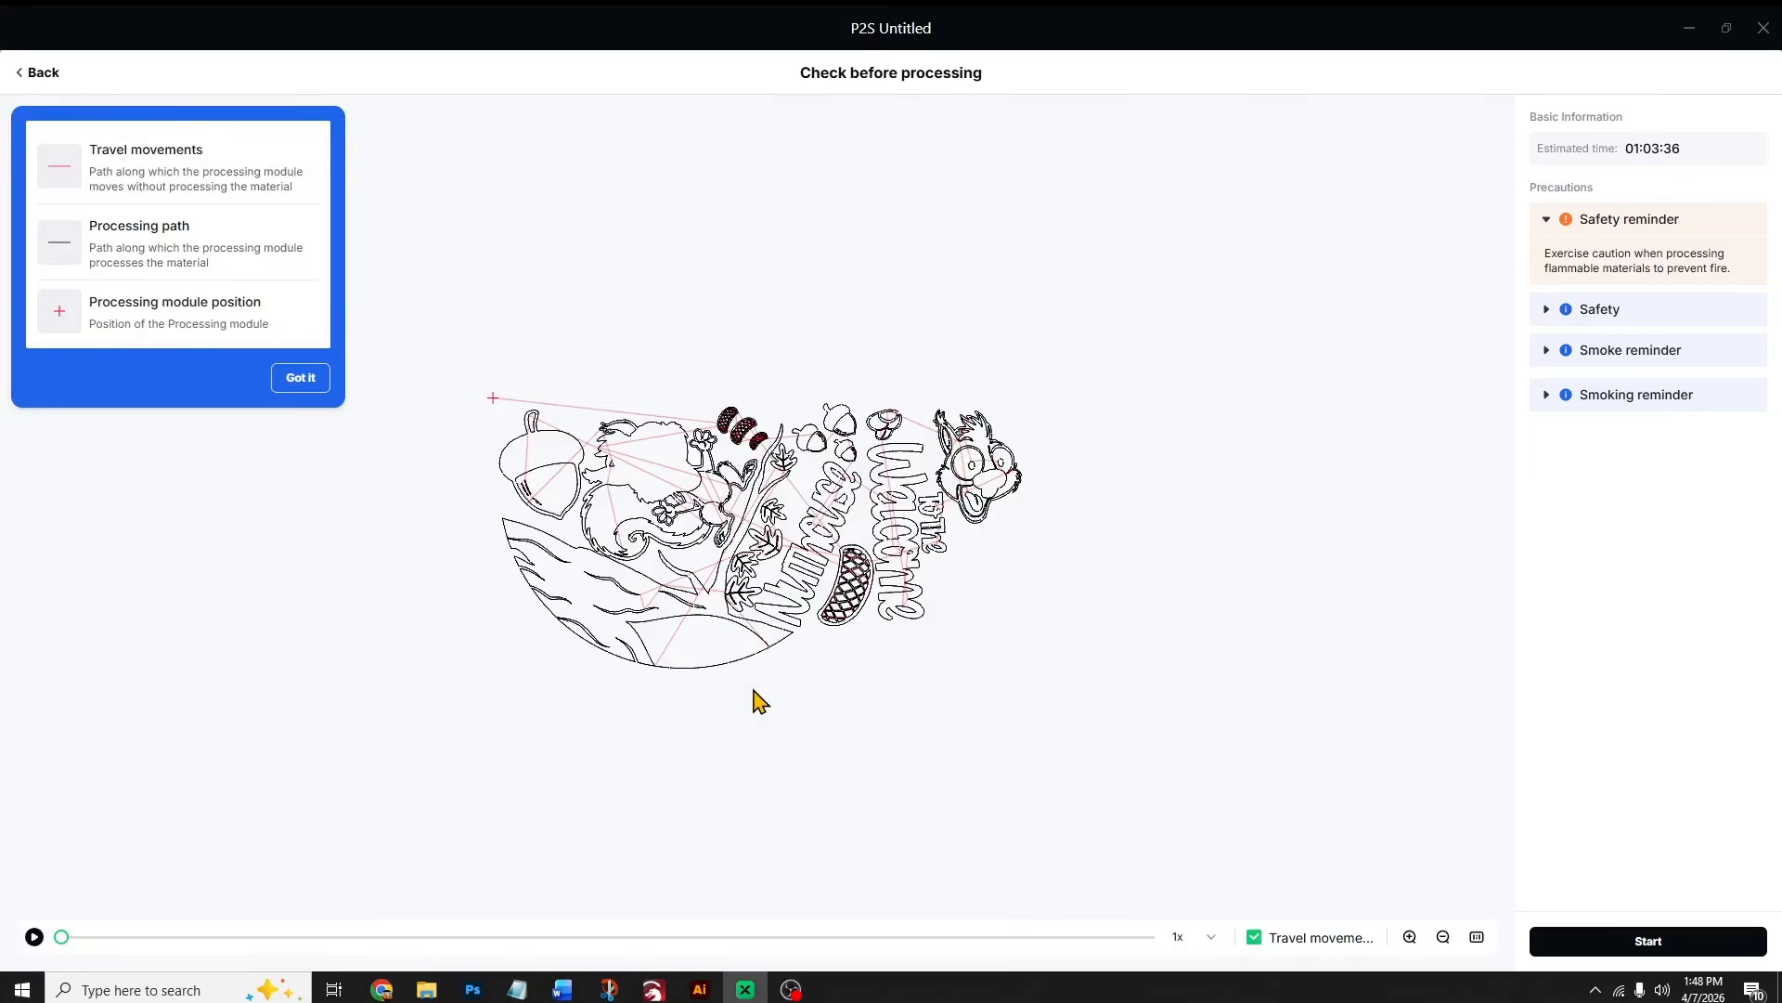
pyautogui.scroll(5, 719, 622)
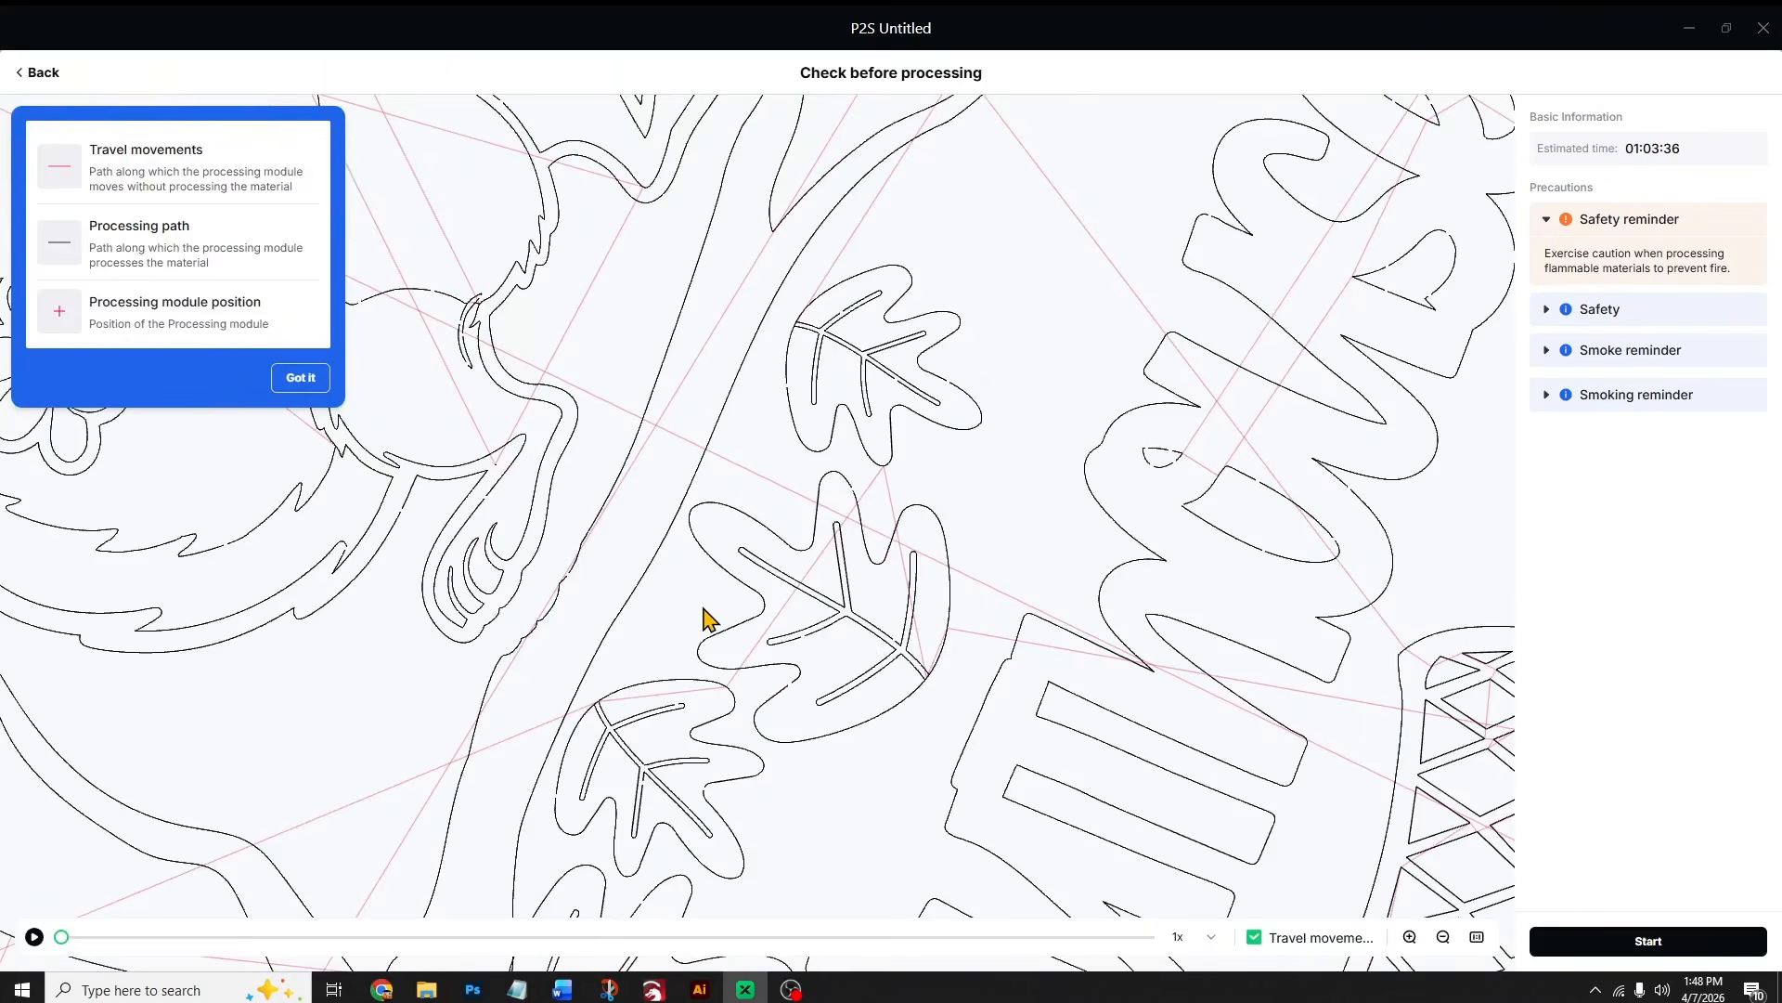
pyautogui.scroll(2, 595, 611)
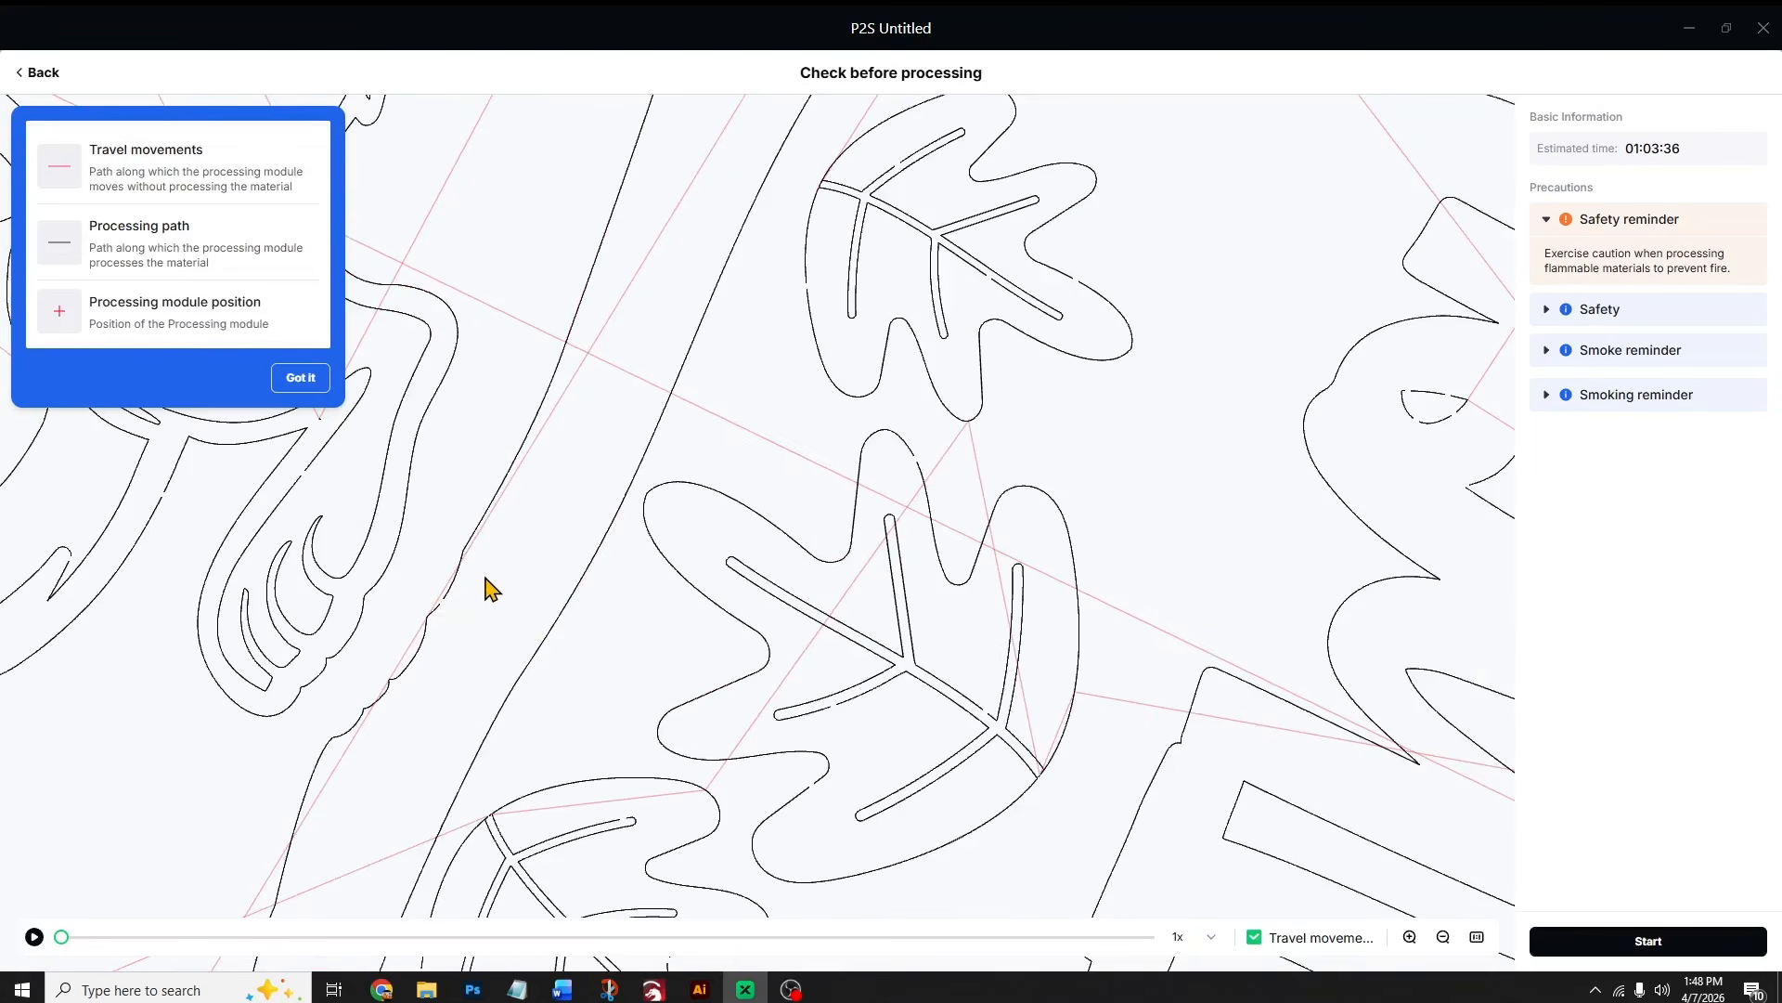
pyautogui.scroll(-5, 816, 637)
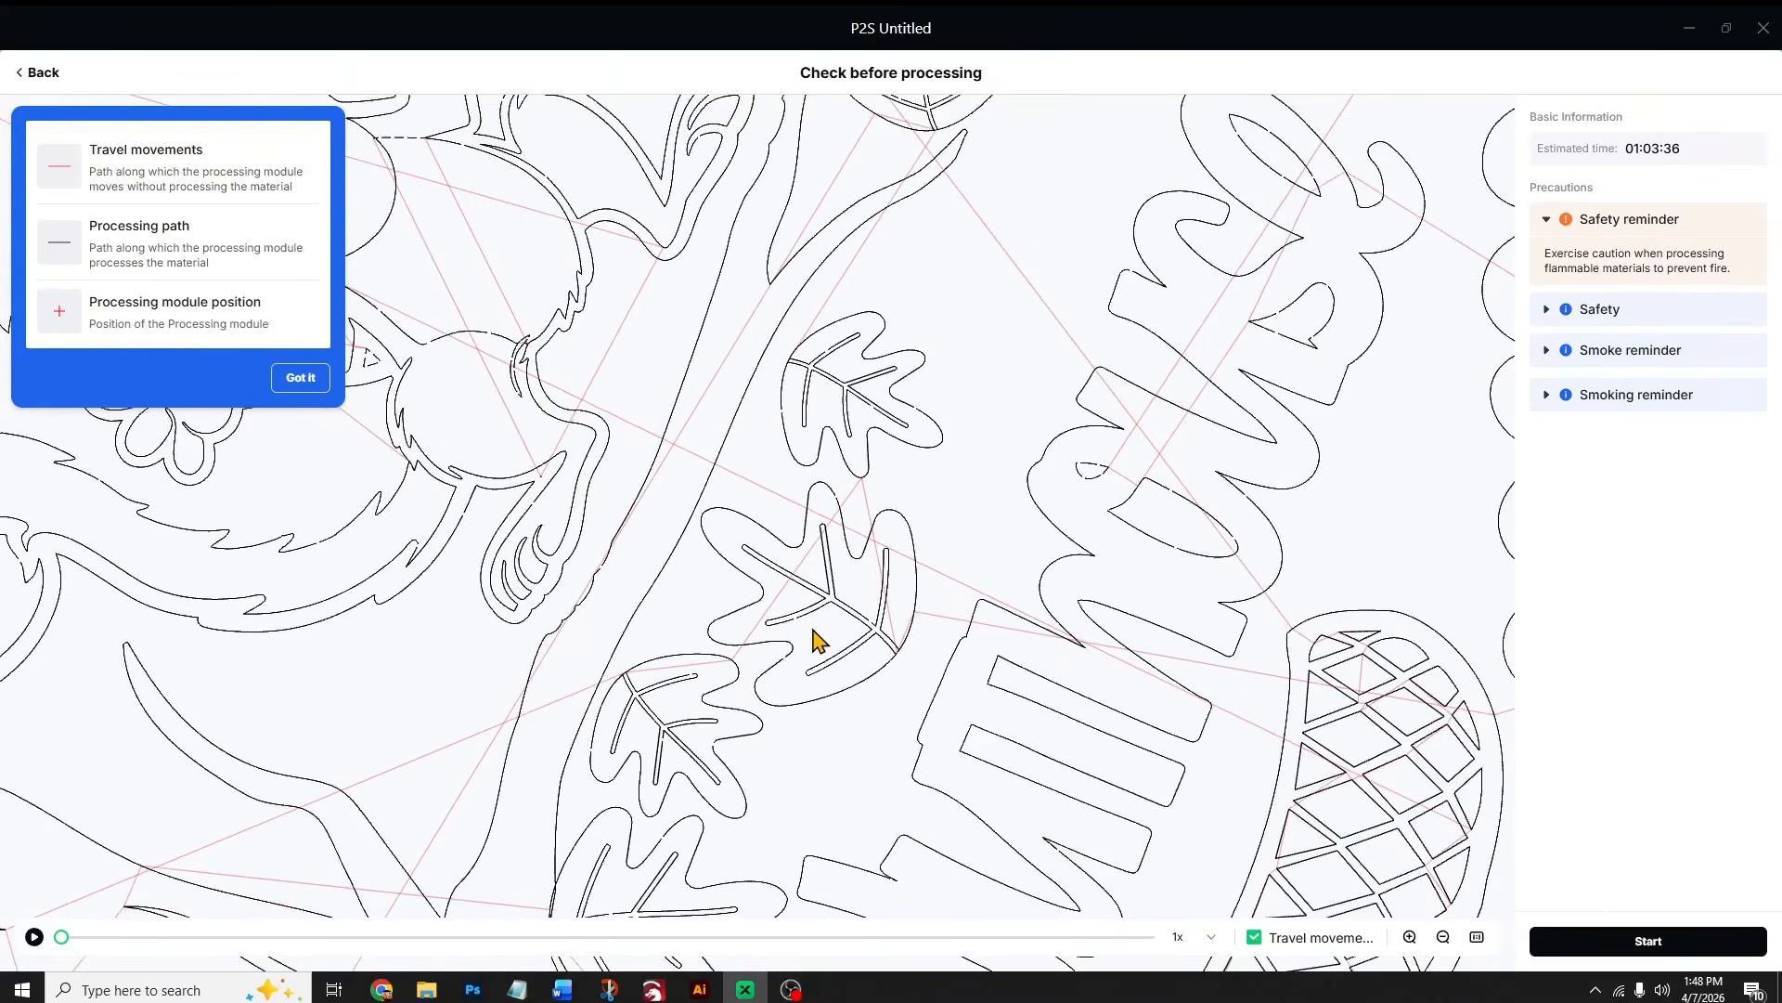
pyautogui.scroll(2, 432, 369)
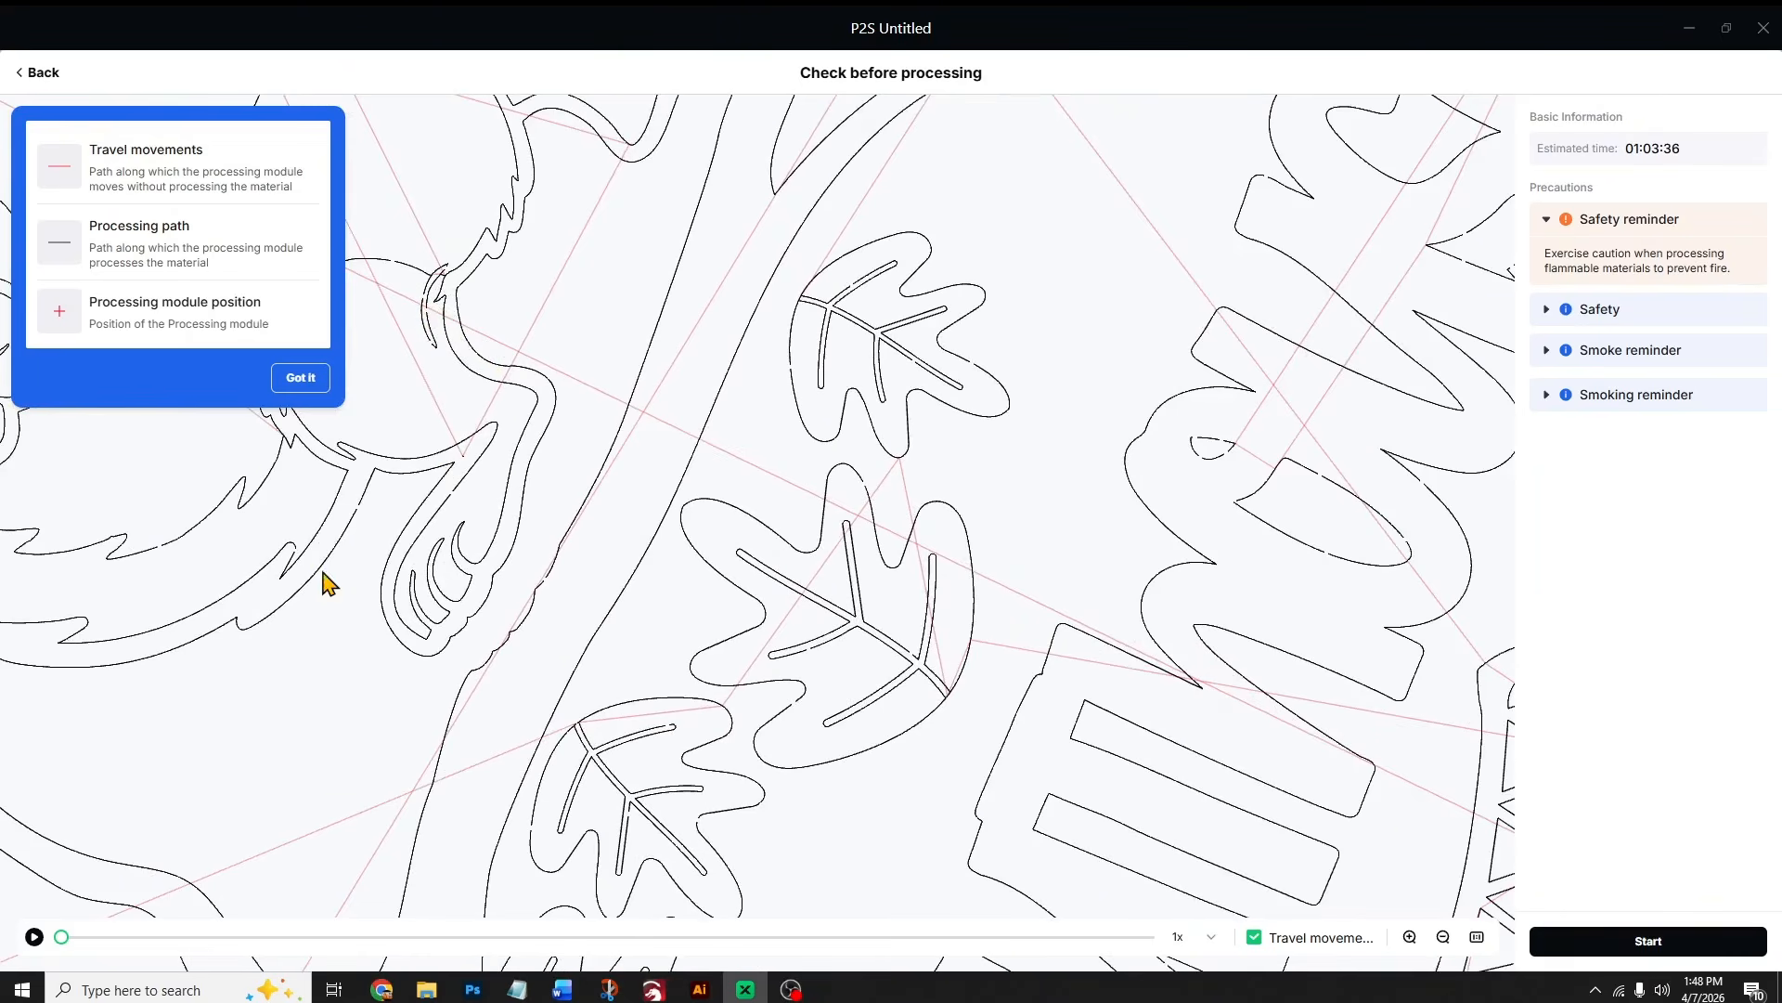
# - Examine the tab gaps and travel movements across the full processing path, and return to the design
pyautogui.scroll(-1, 361, 665)
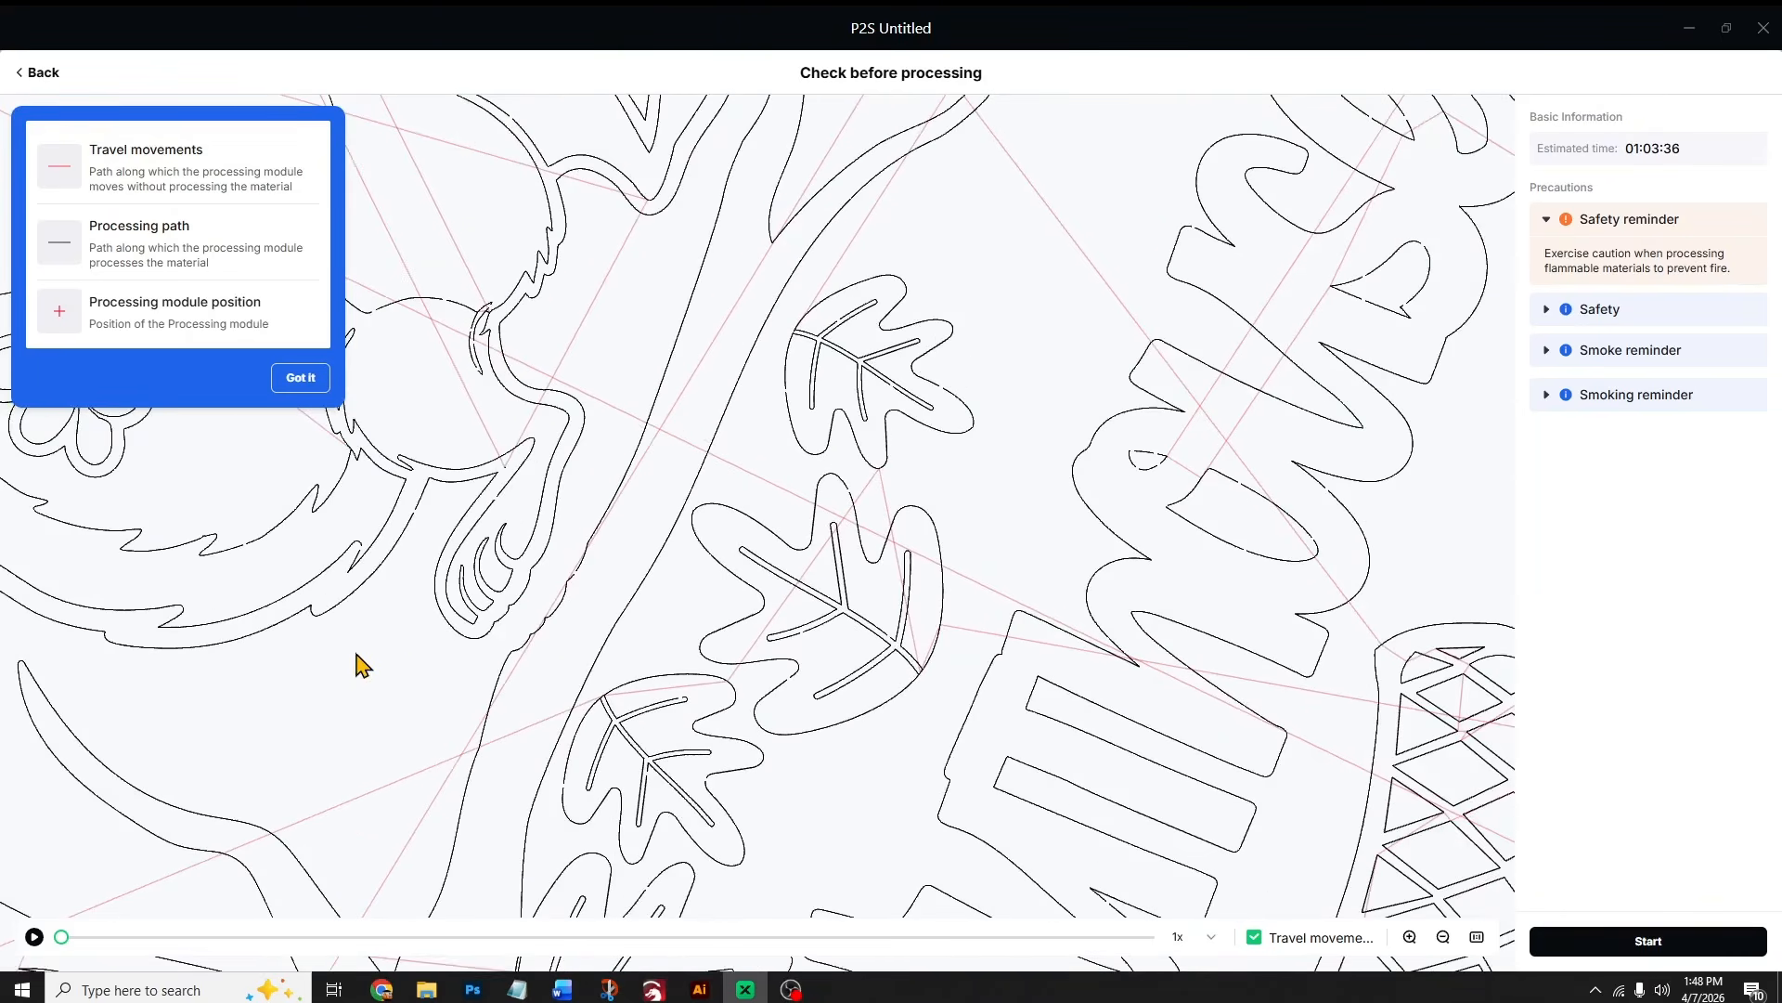
pyautogui.scroll(1, 1255, 515)
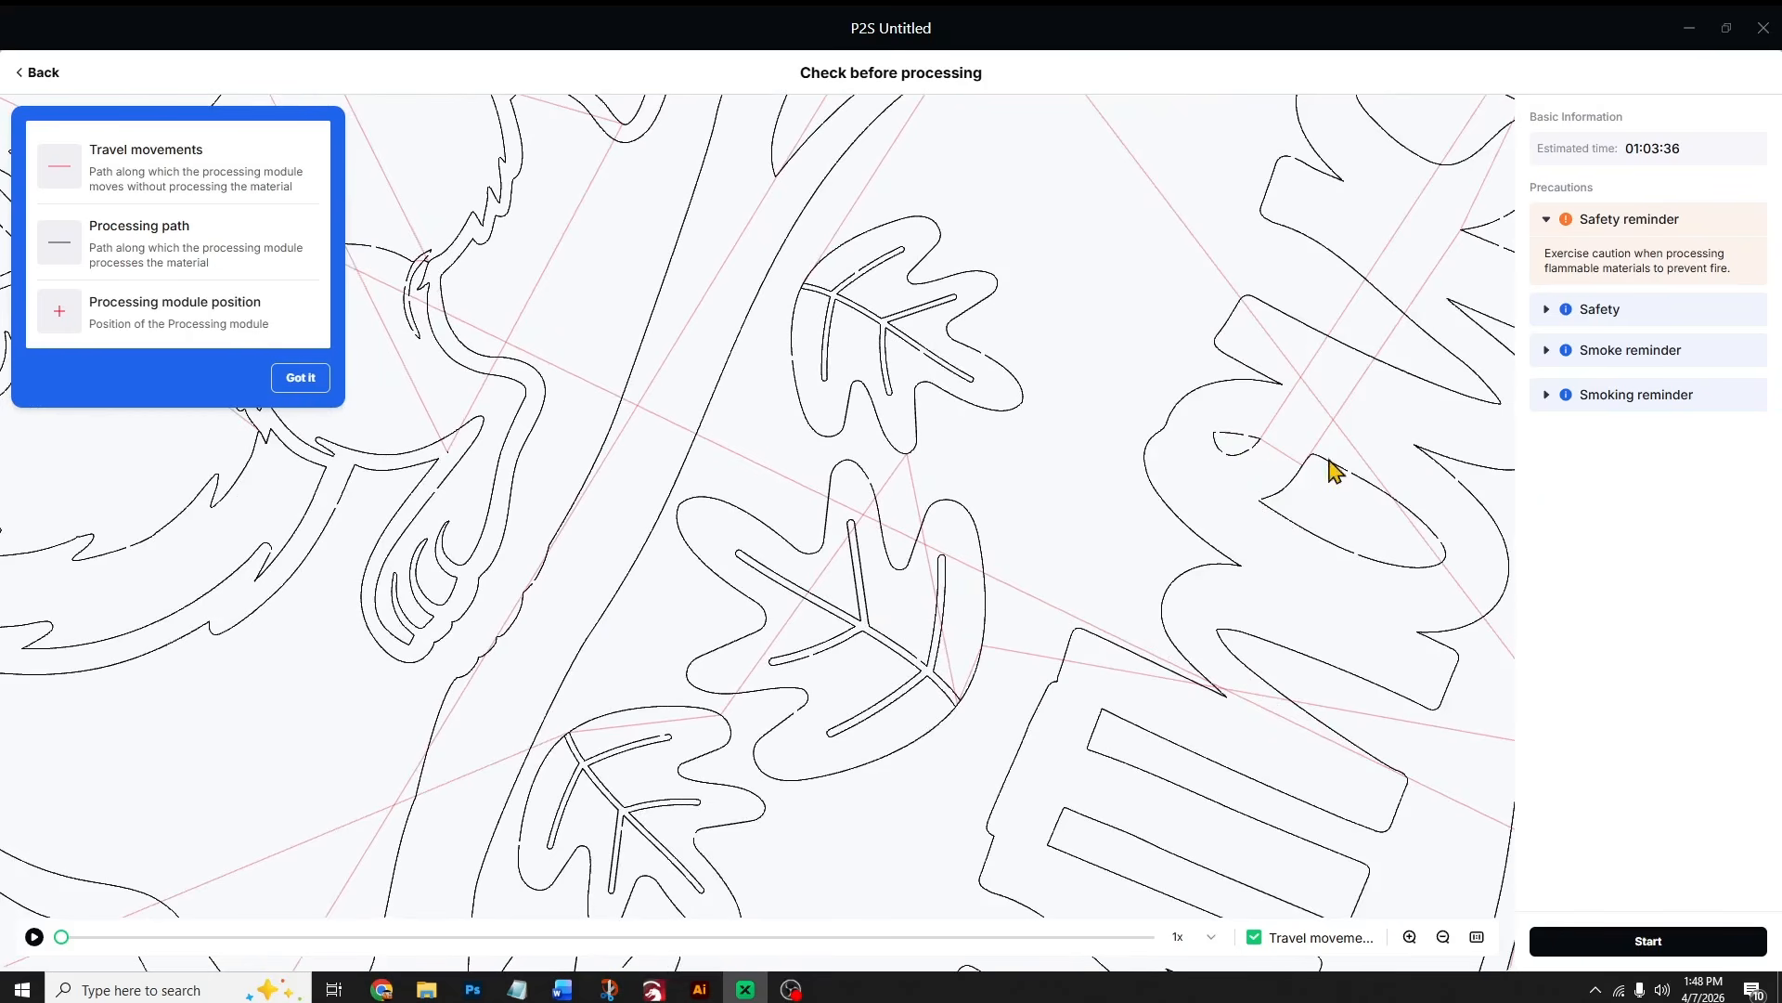
pyautogui.scroll(-4, 1020, 562)
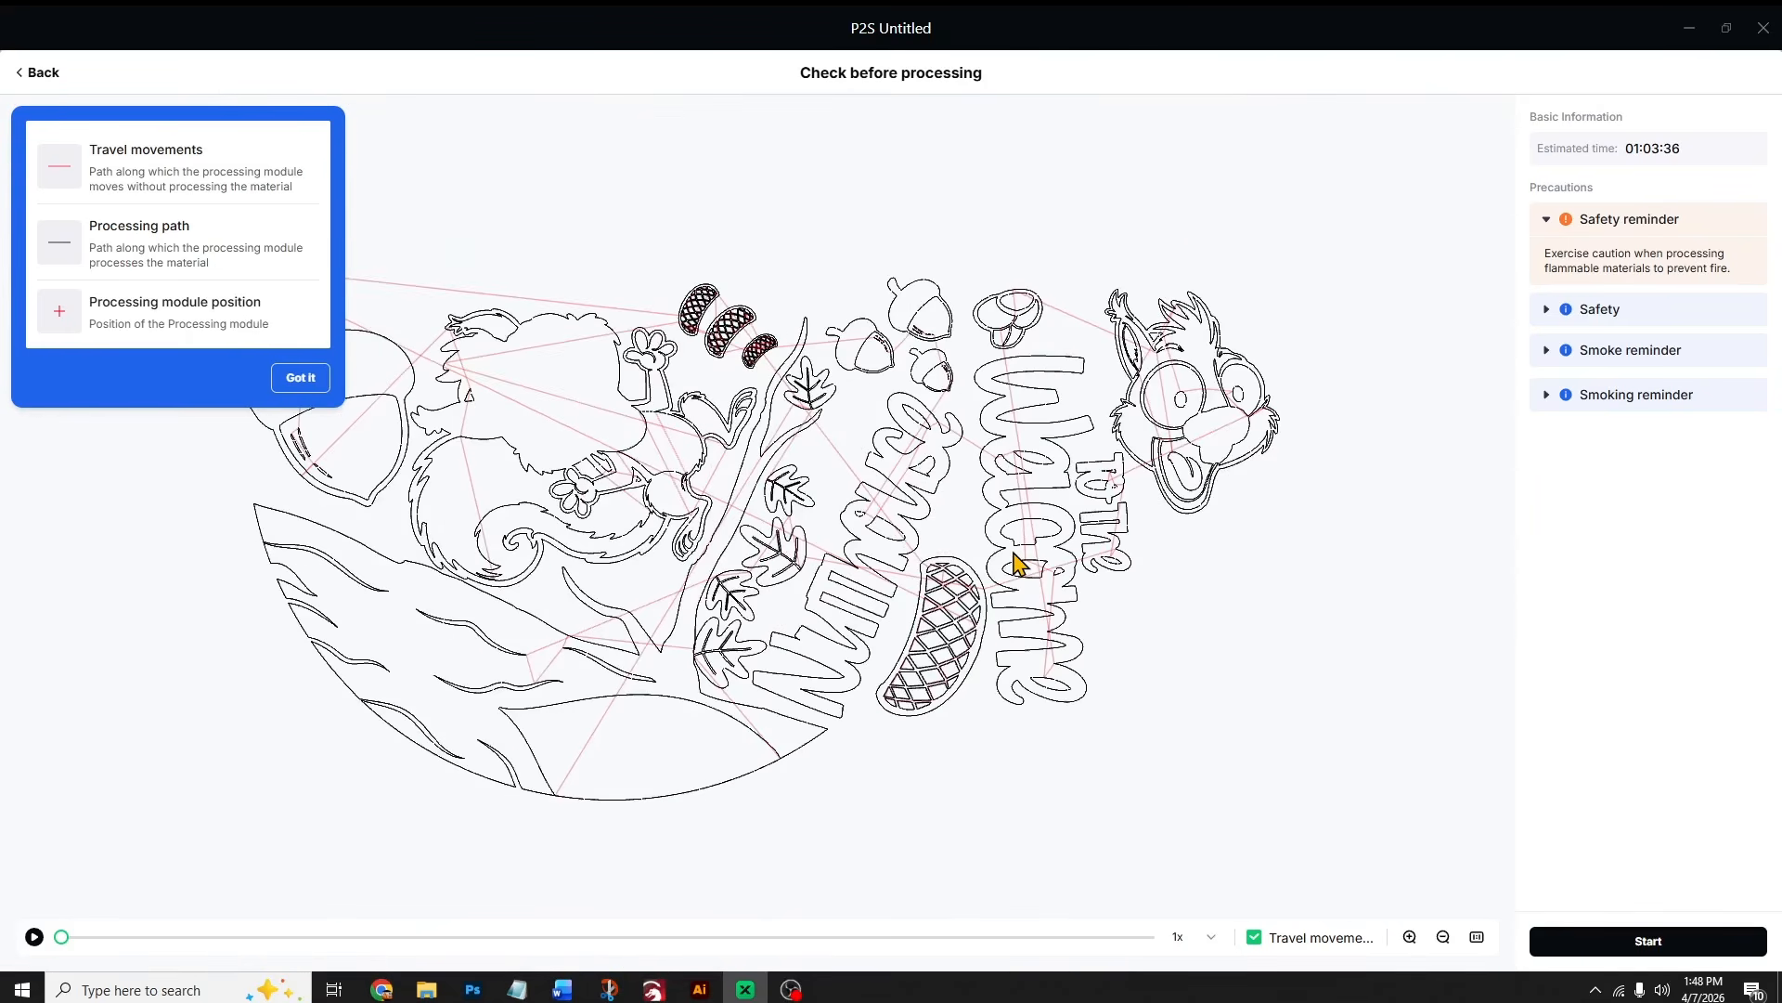
pyautogui.scroll(2, 896, 549)
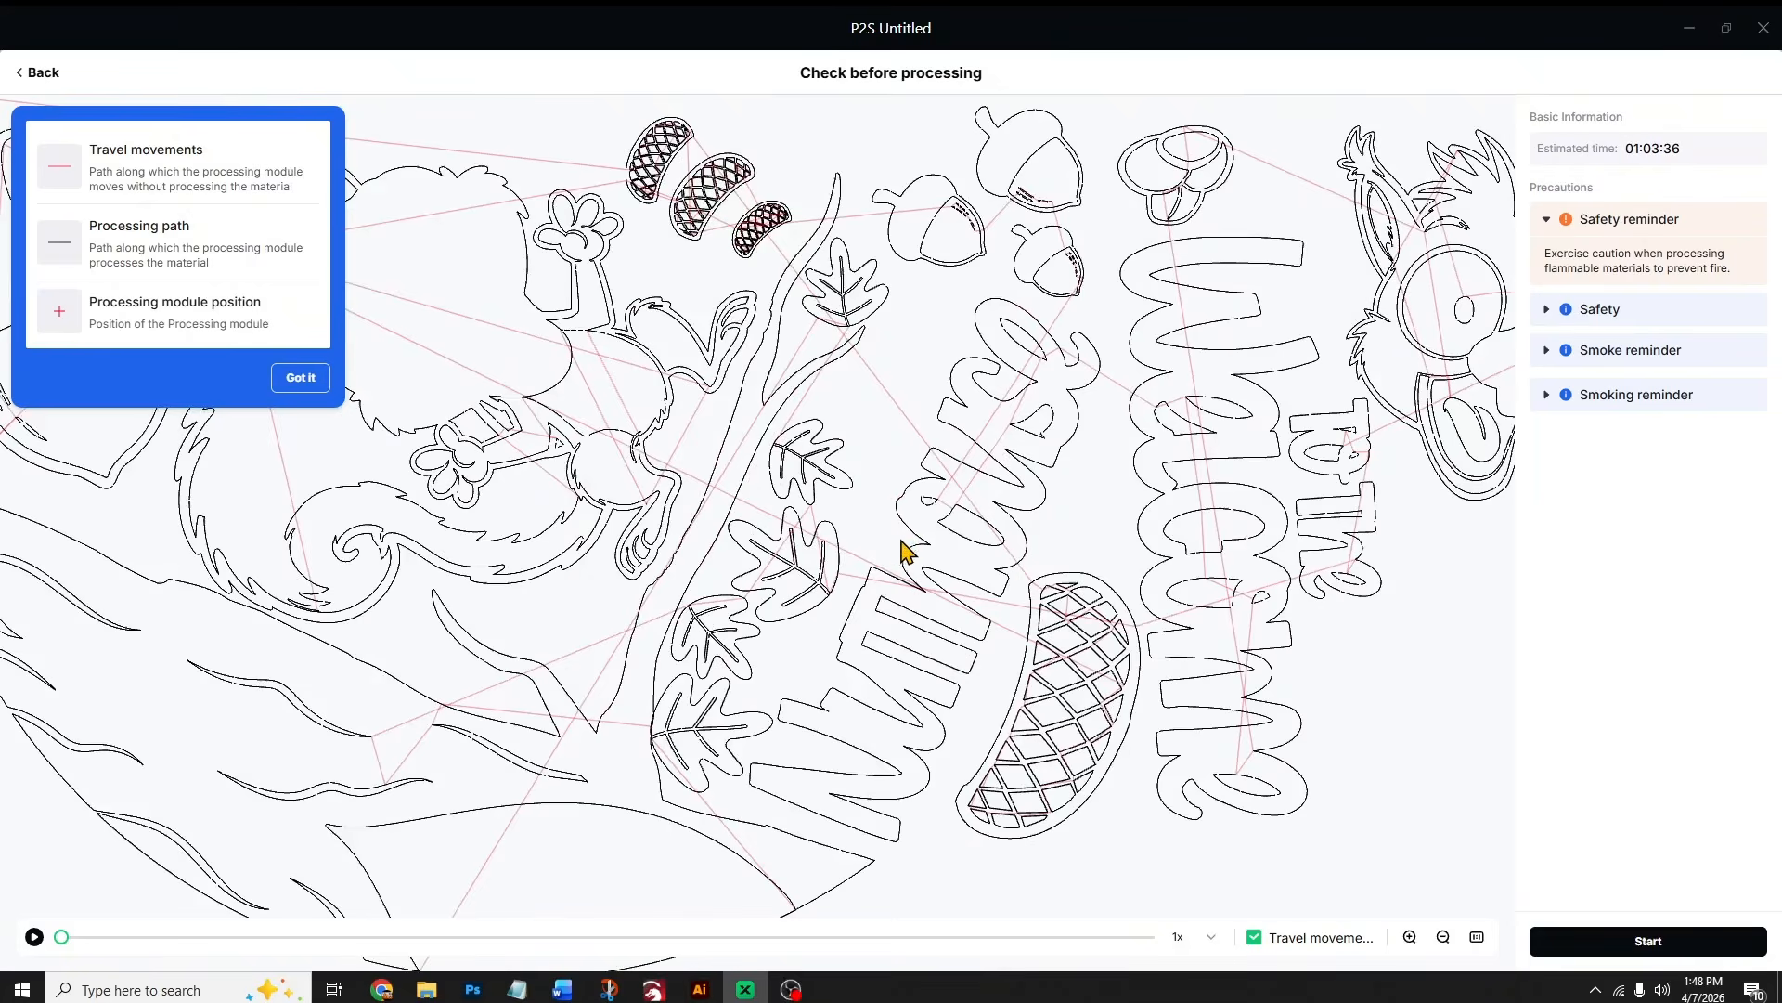
pyautogui.scroll(-3, 906, 552)
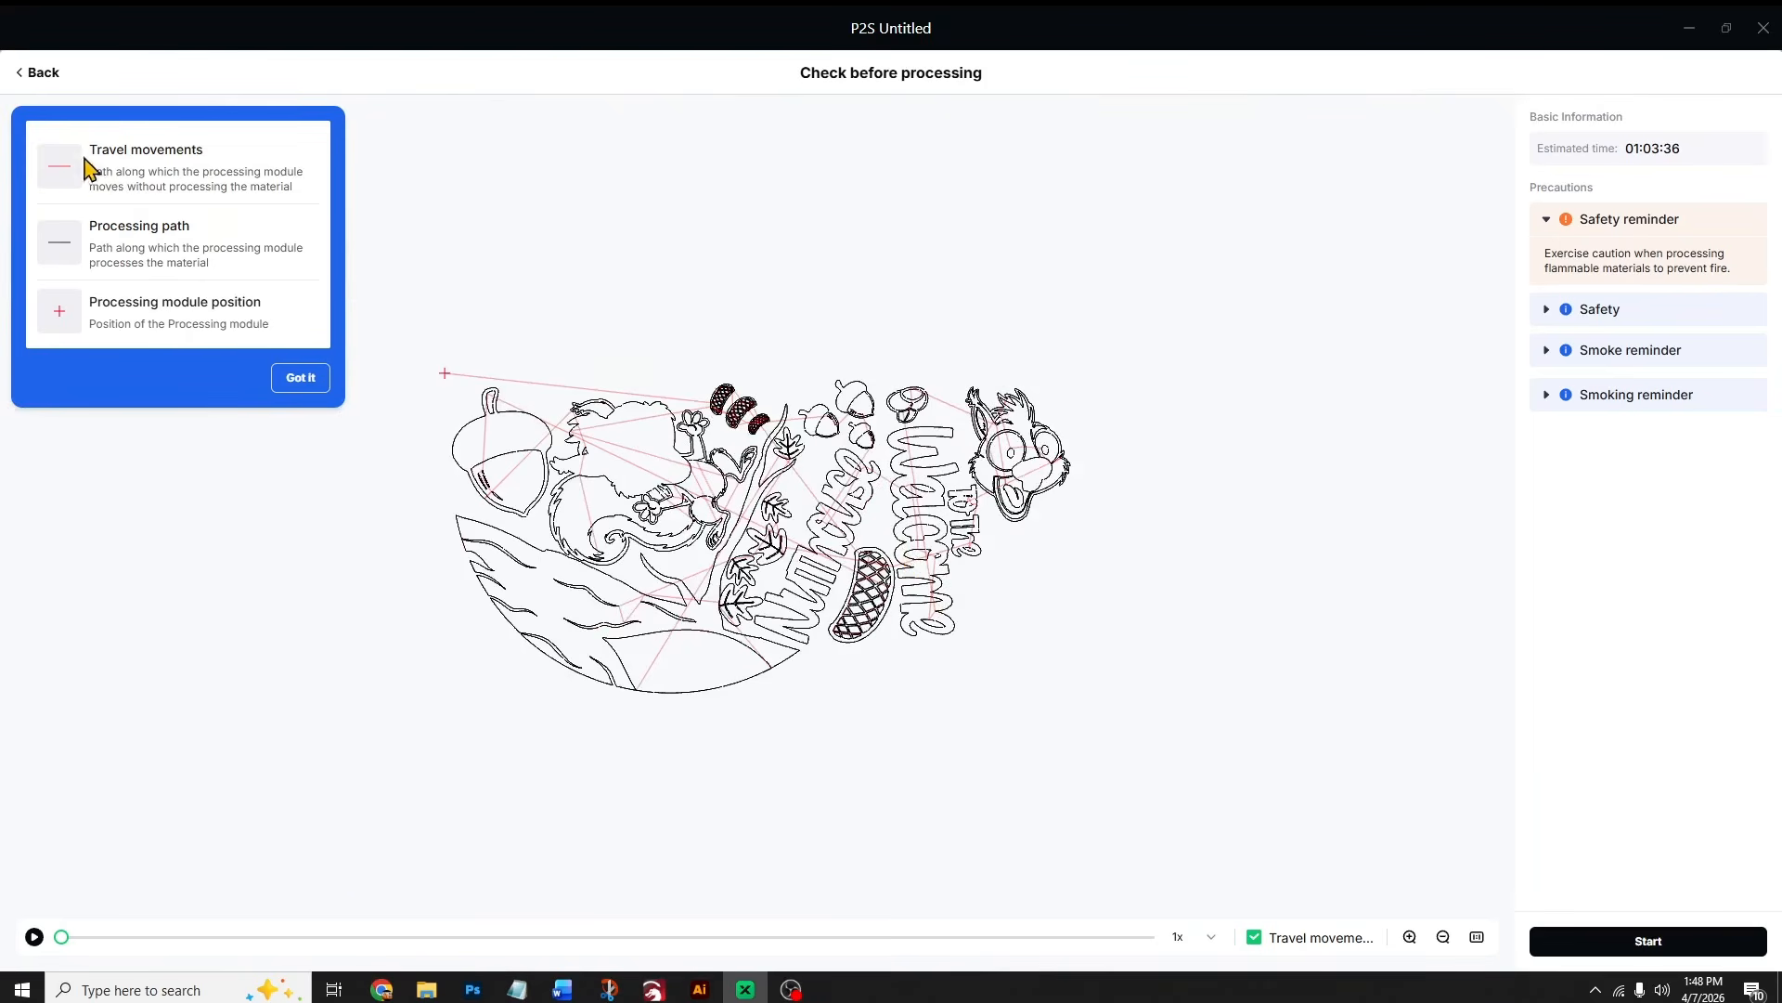
pyautogui.click(28, 74)
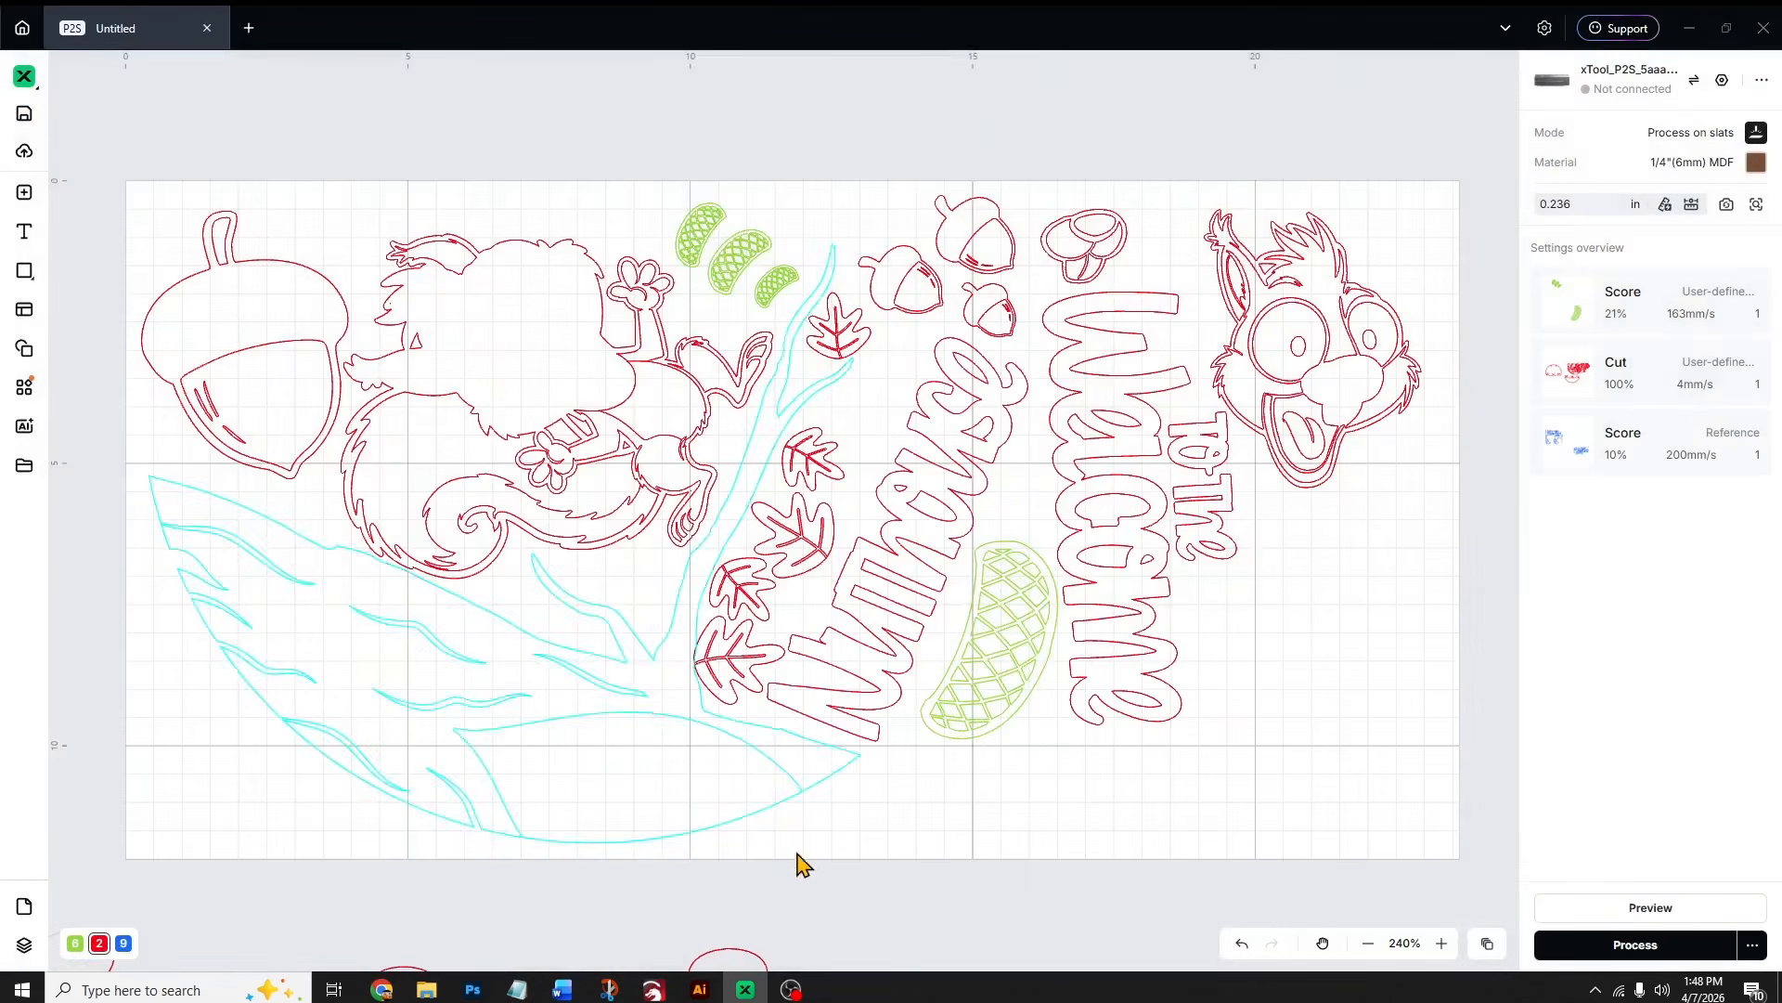
# - Select all the pieces arranged in the work area and ungroup them
pyautogui.moveTo(1425, 824); pyautogui.dragTo(117, 178)
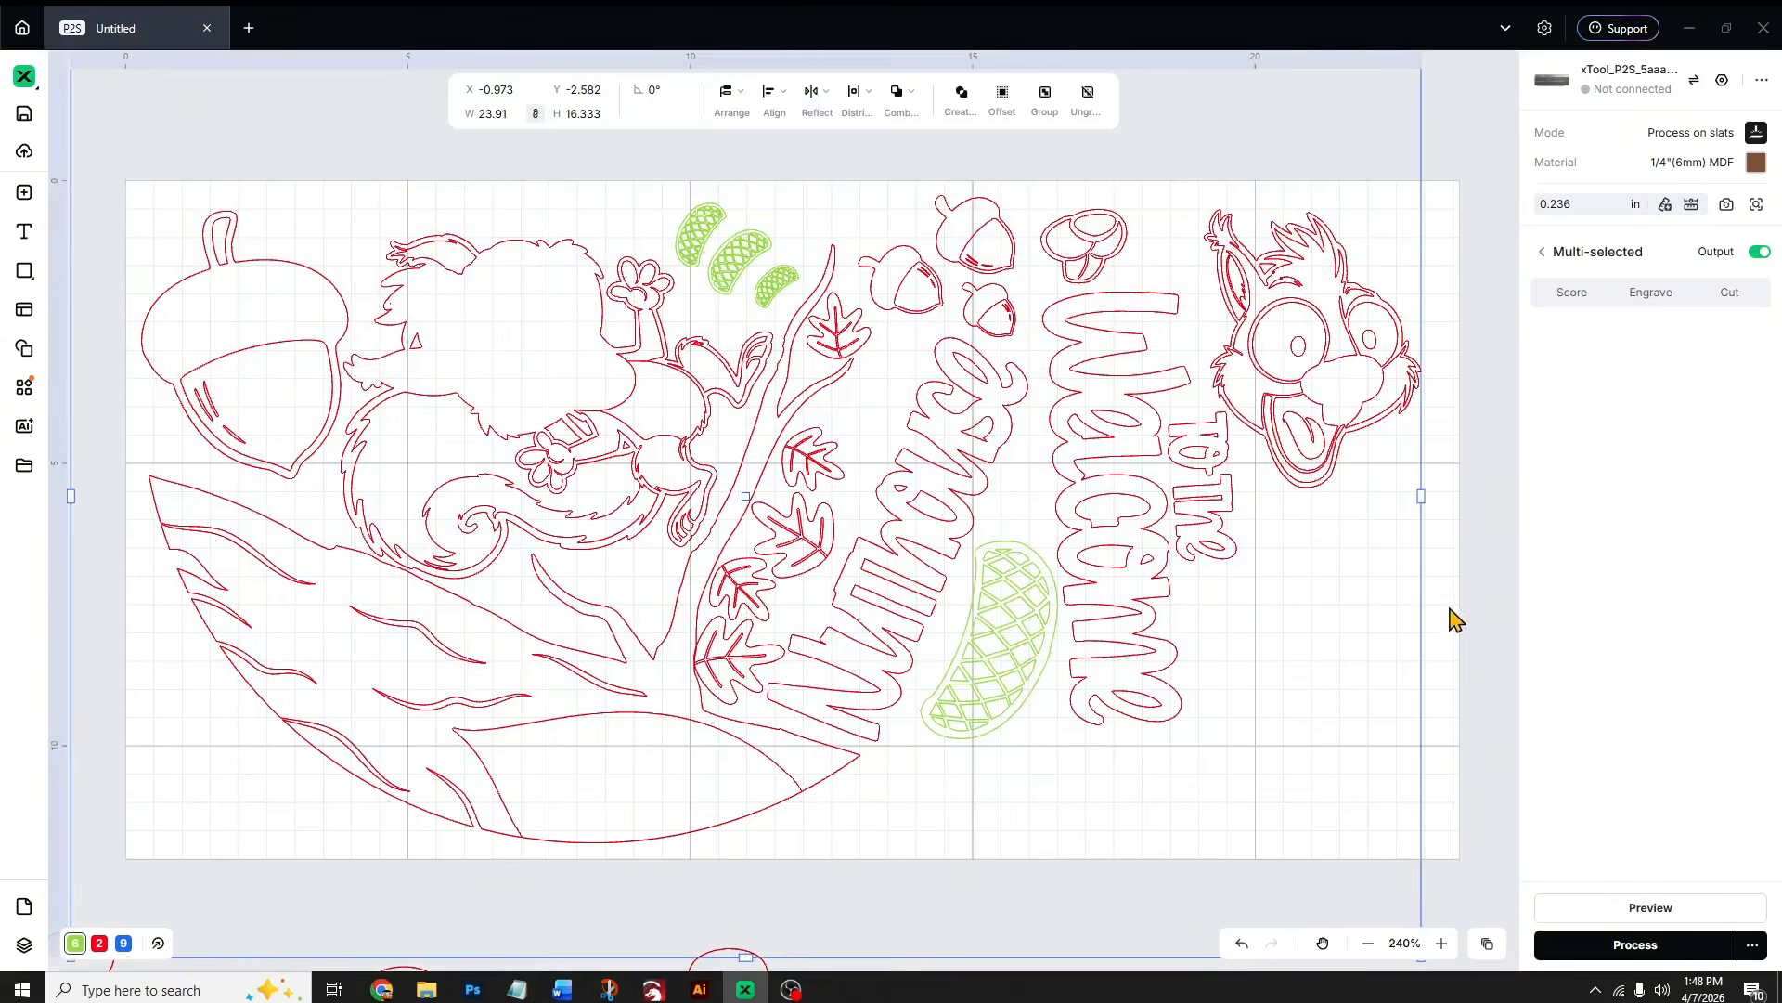
pyautogui.click(1086, 102)
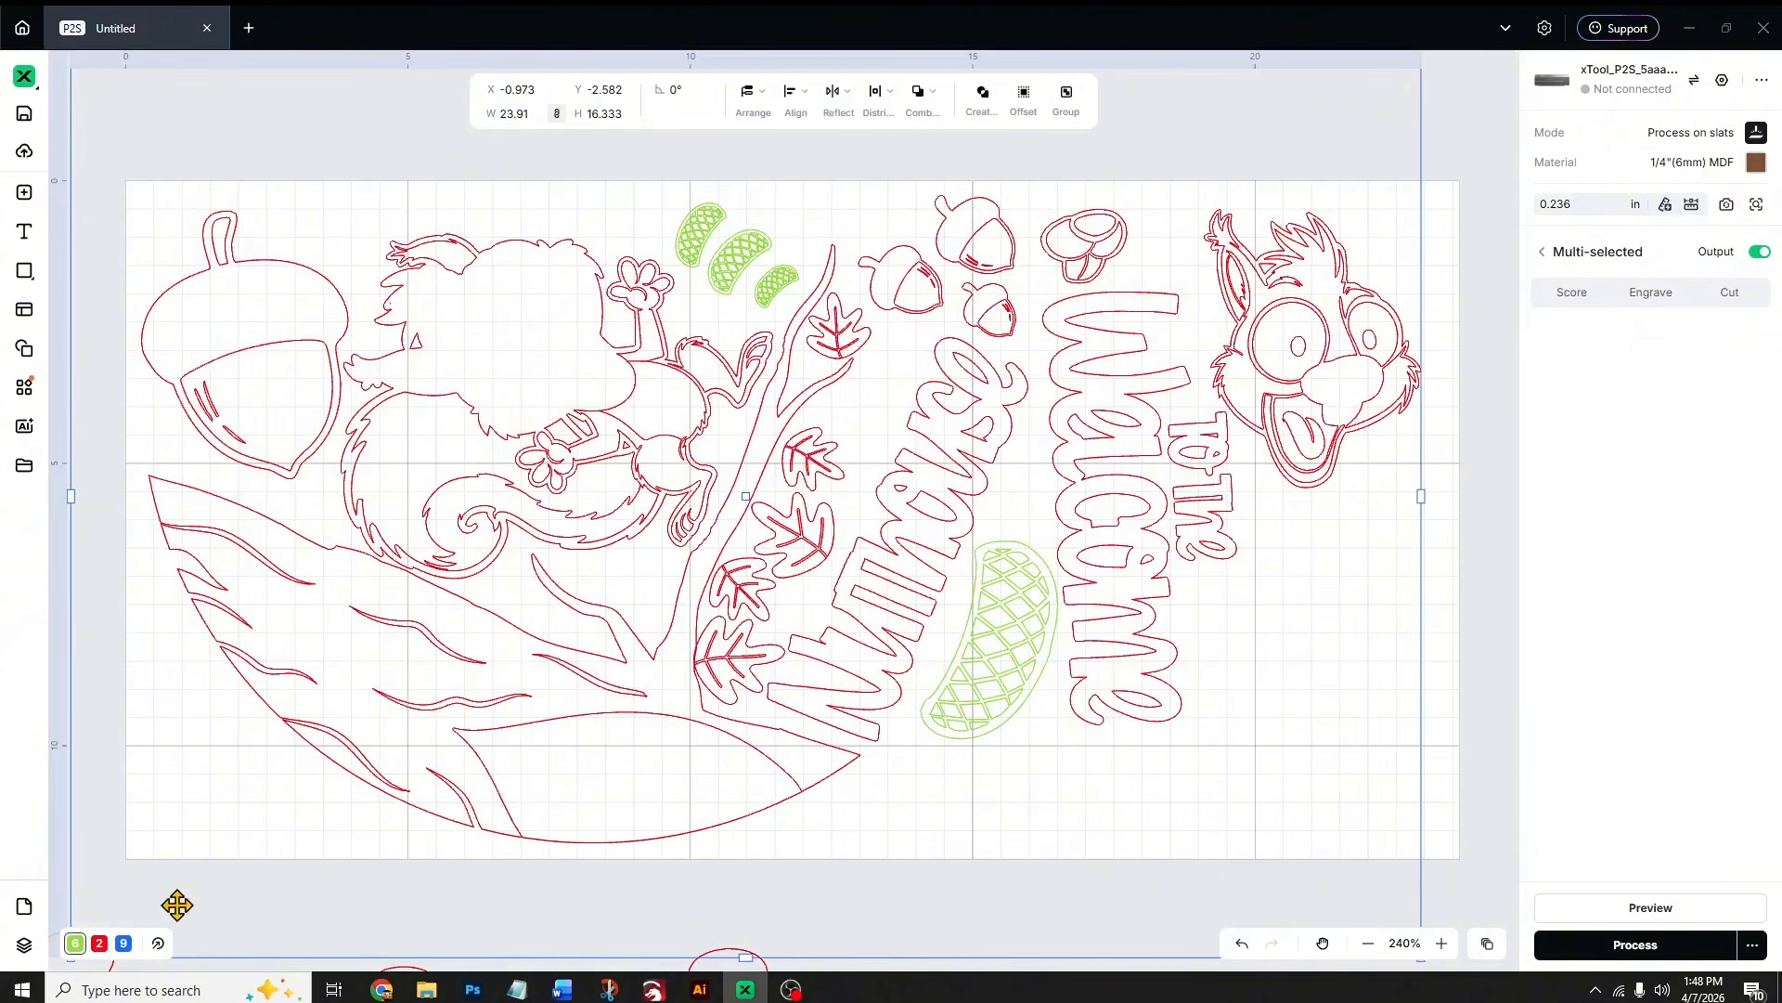
pyautogui.click(1490, 797)
pyautogui.click(1182, 711)
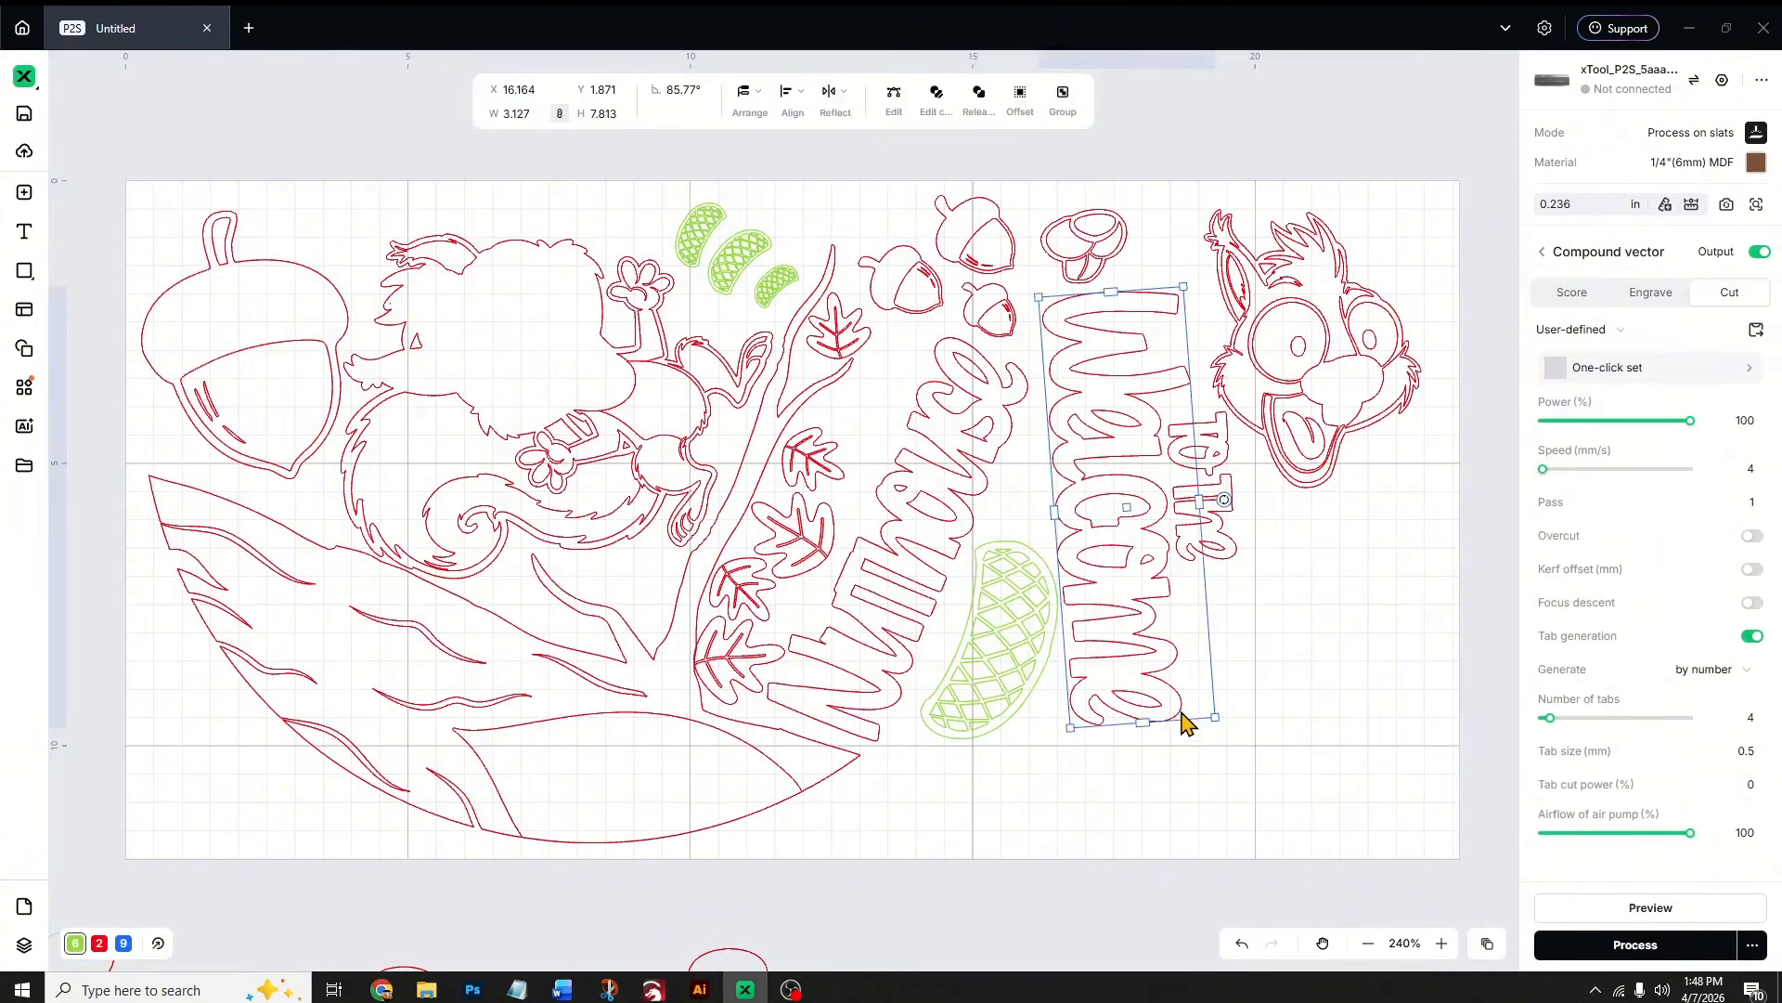
pyautogui.moveTo(1175, 699); pyautogui.dragTo(1221, 748)
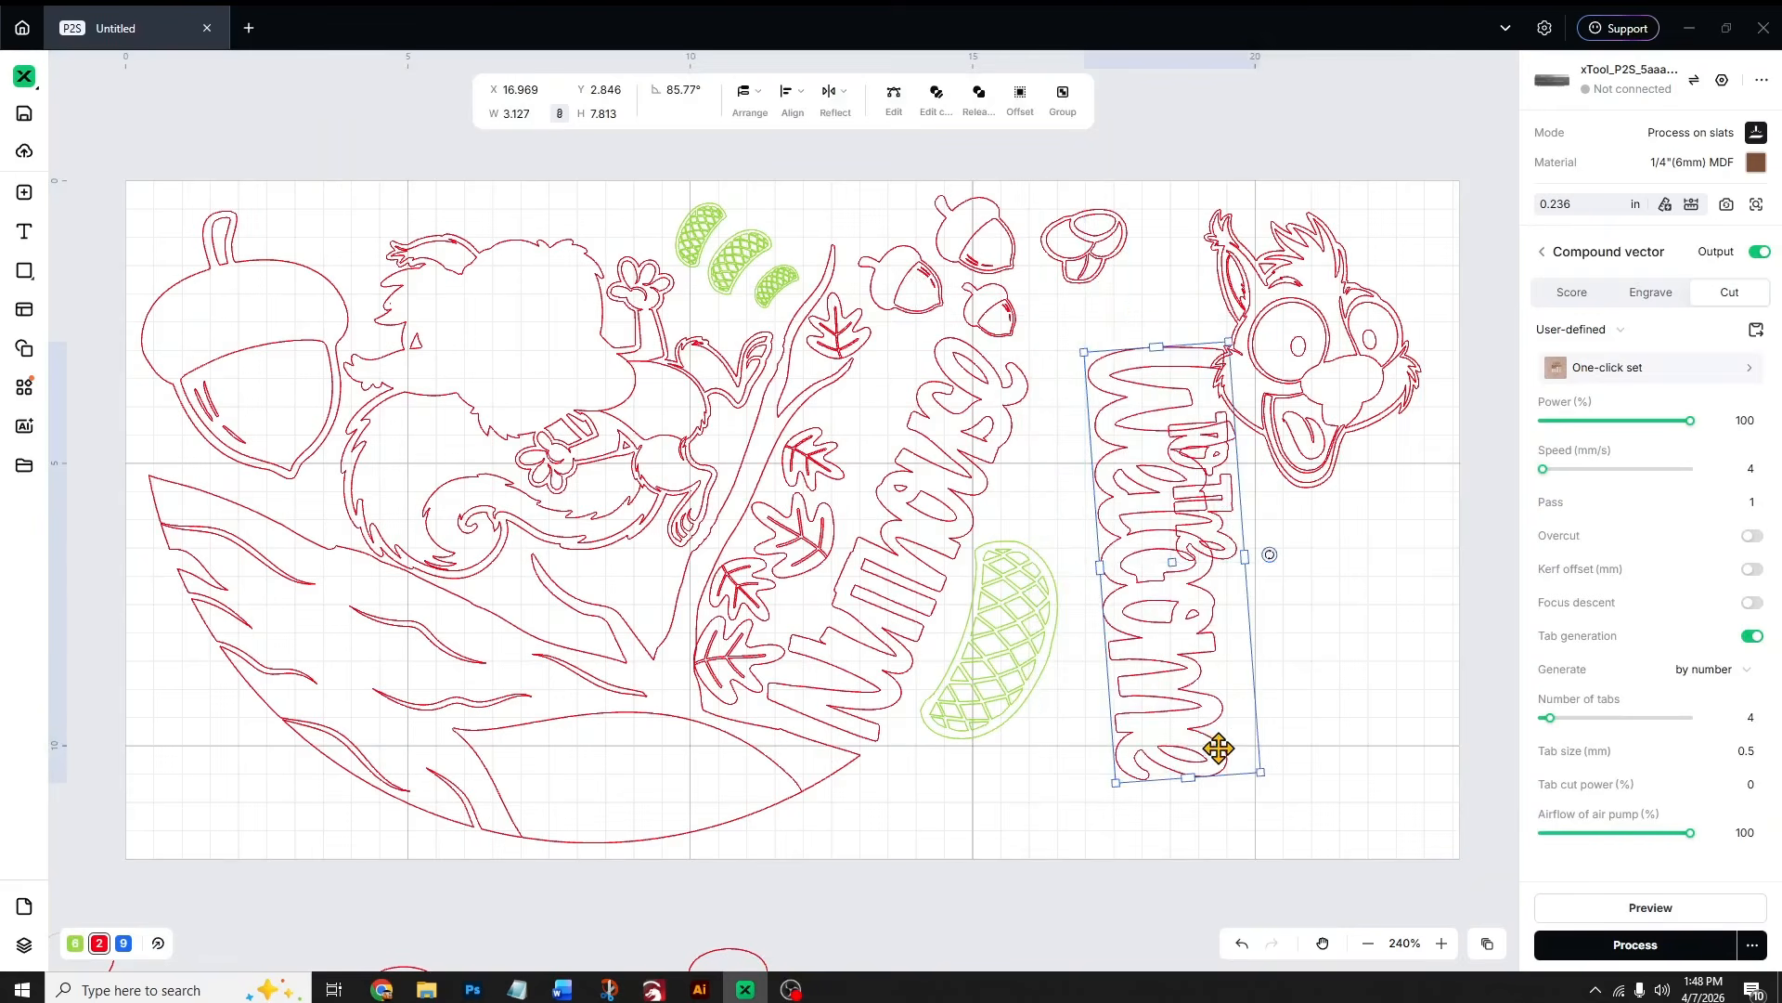
pyautogui.hotkey('ctrl', 'z')
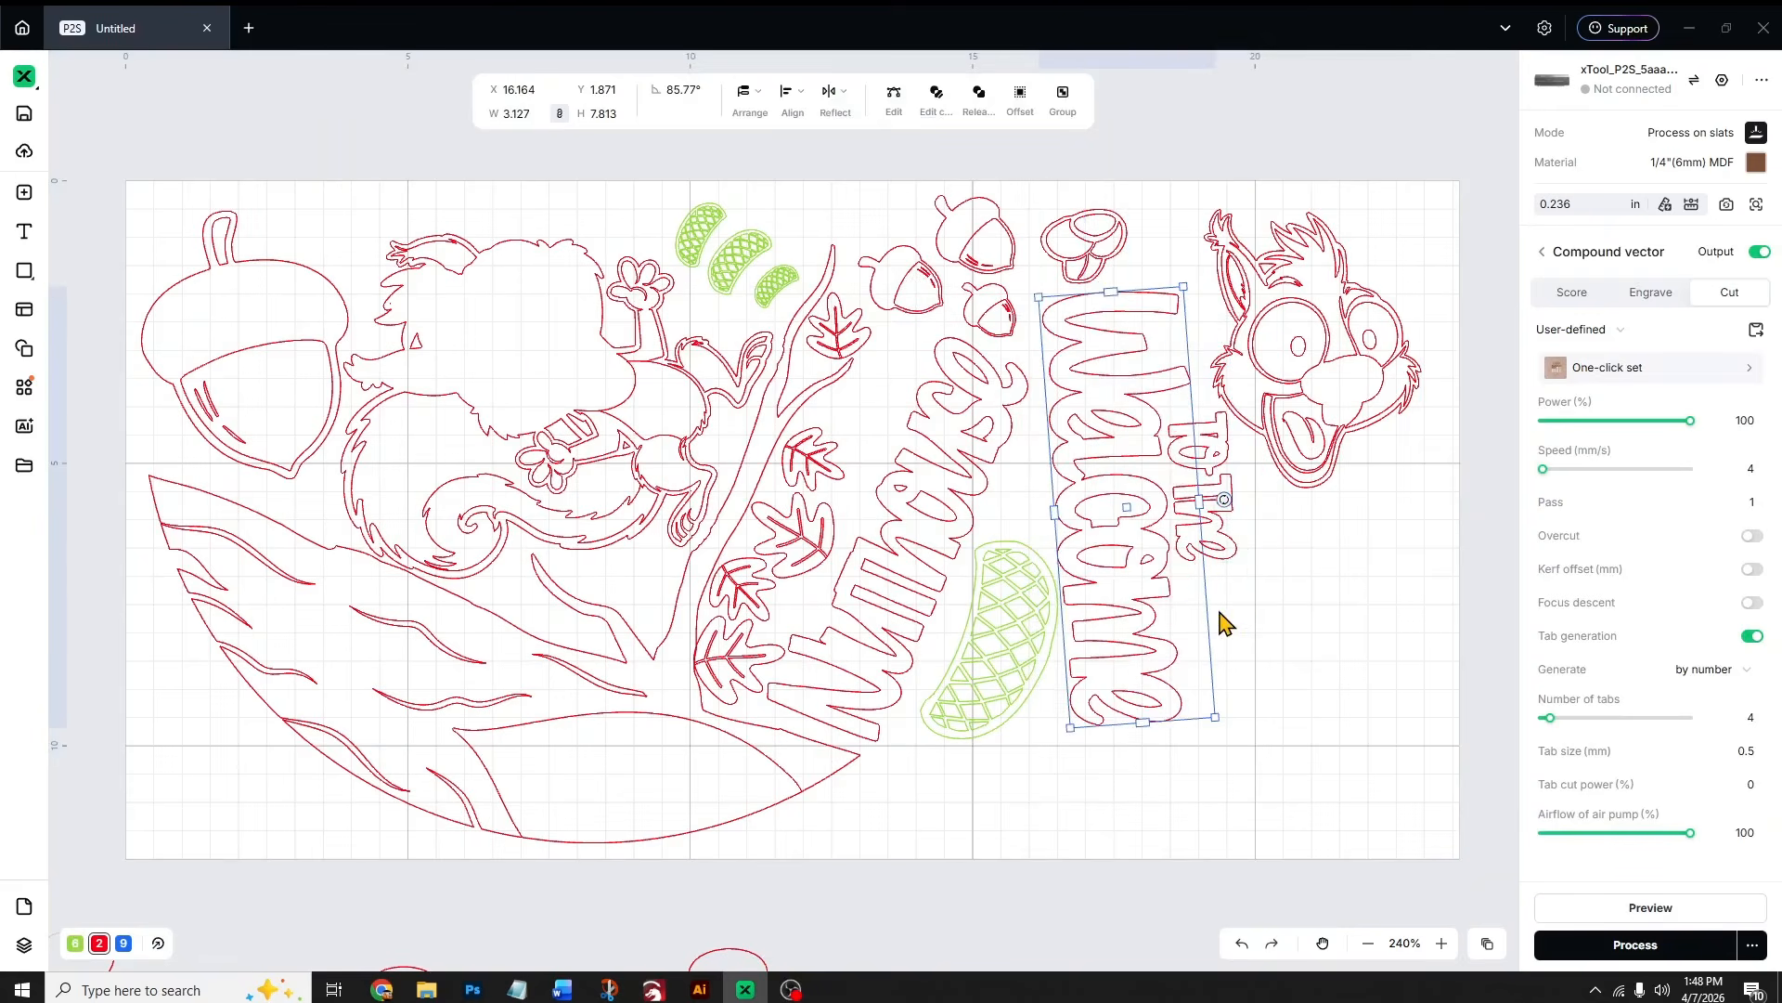
pyautogui.keyDown('shift'); pyautogui.click(1227, 563); pyautogui.keyUp('shift')
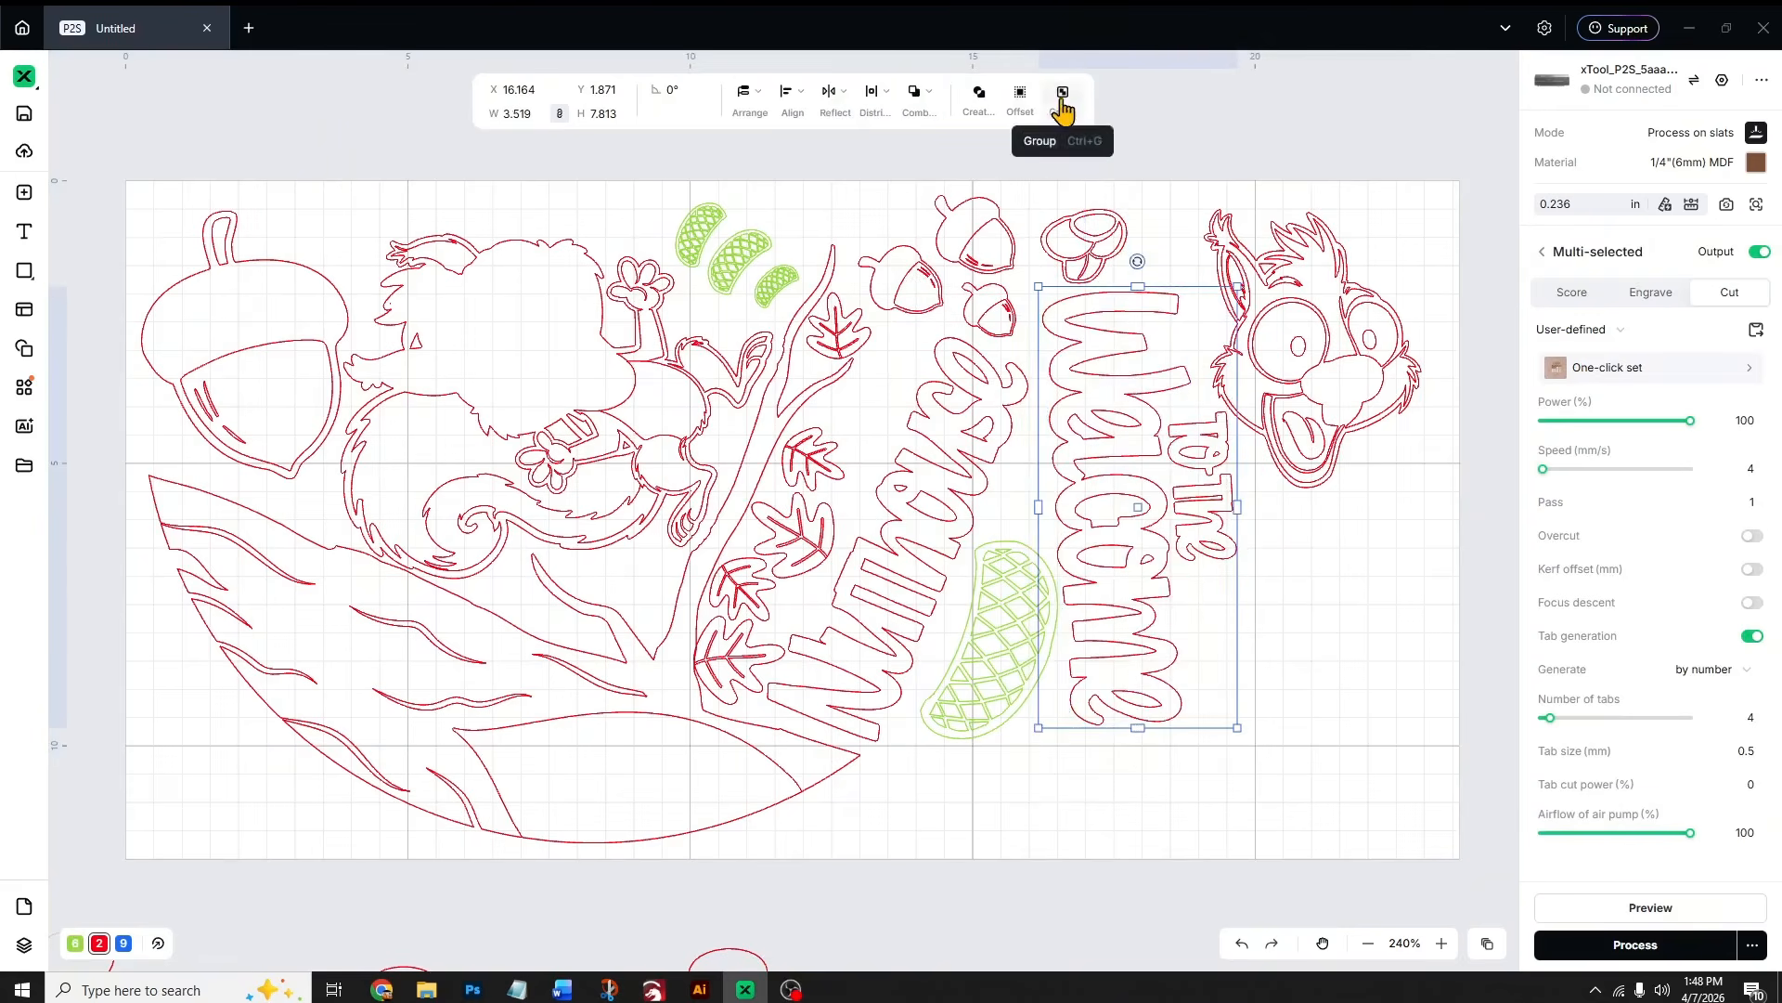
pyautogui.click(1154, 131)
# - Release the compound vectors of the "Welcome", "To" and "The" lettering so each outline is a separate vector
pyautogui.click(1114, 358)
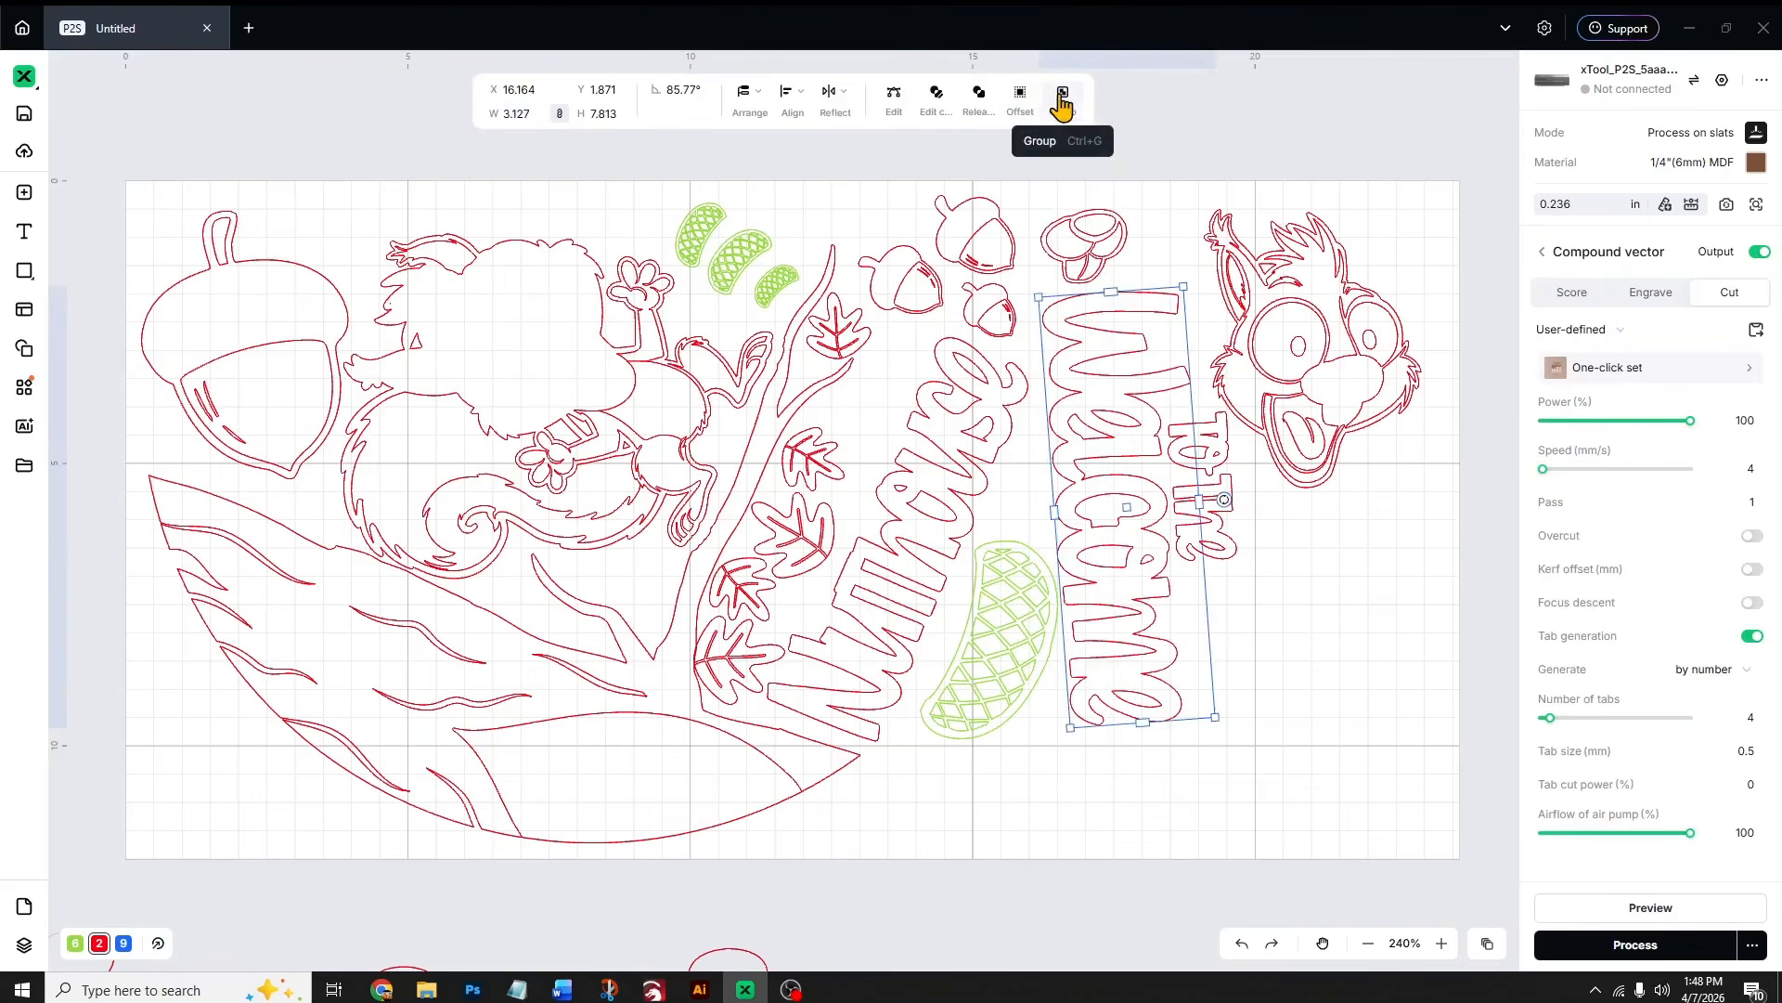
pyautogui.click(984, 101)
pyautogui.click(1190, 260)
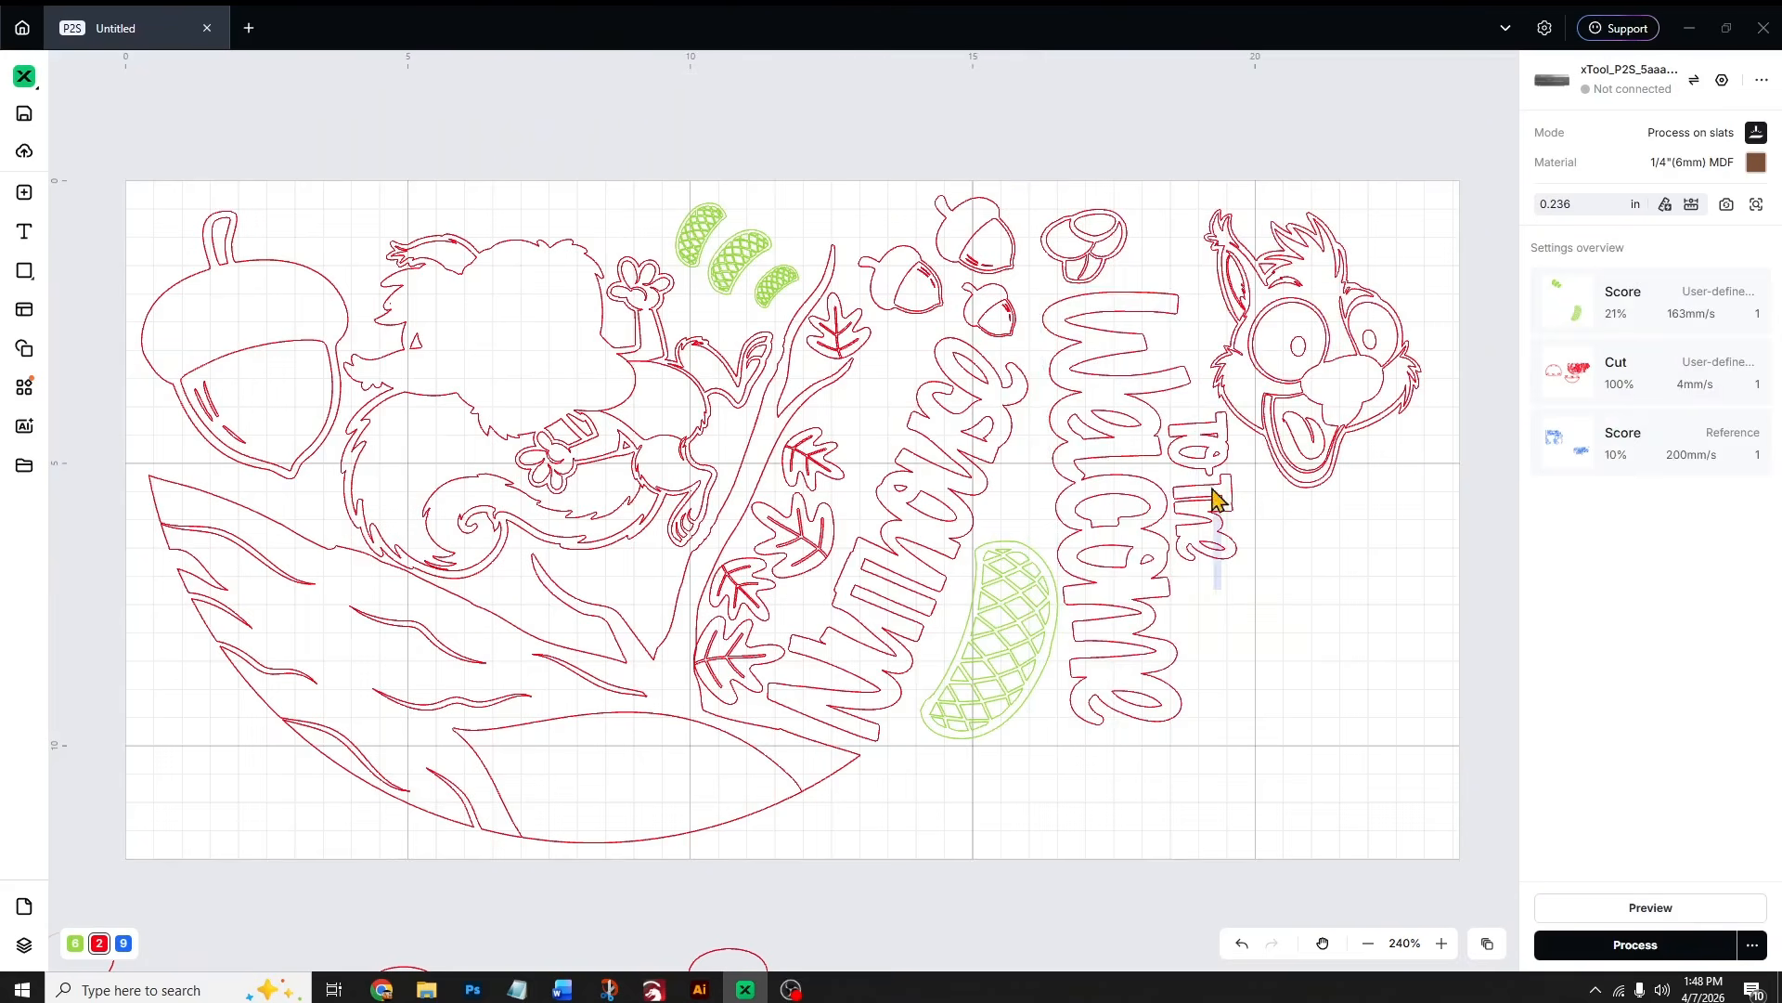
pyautogui.click(1196, 464)
pyautogui.click(896, 93)
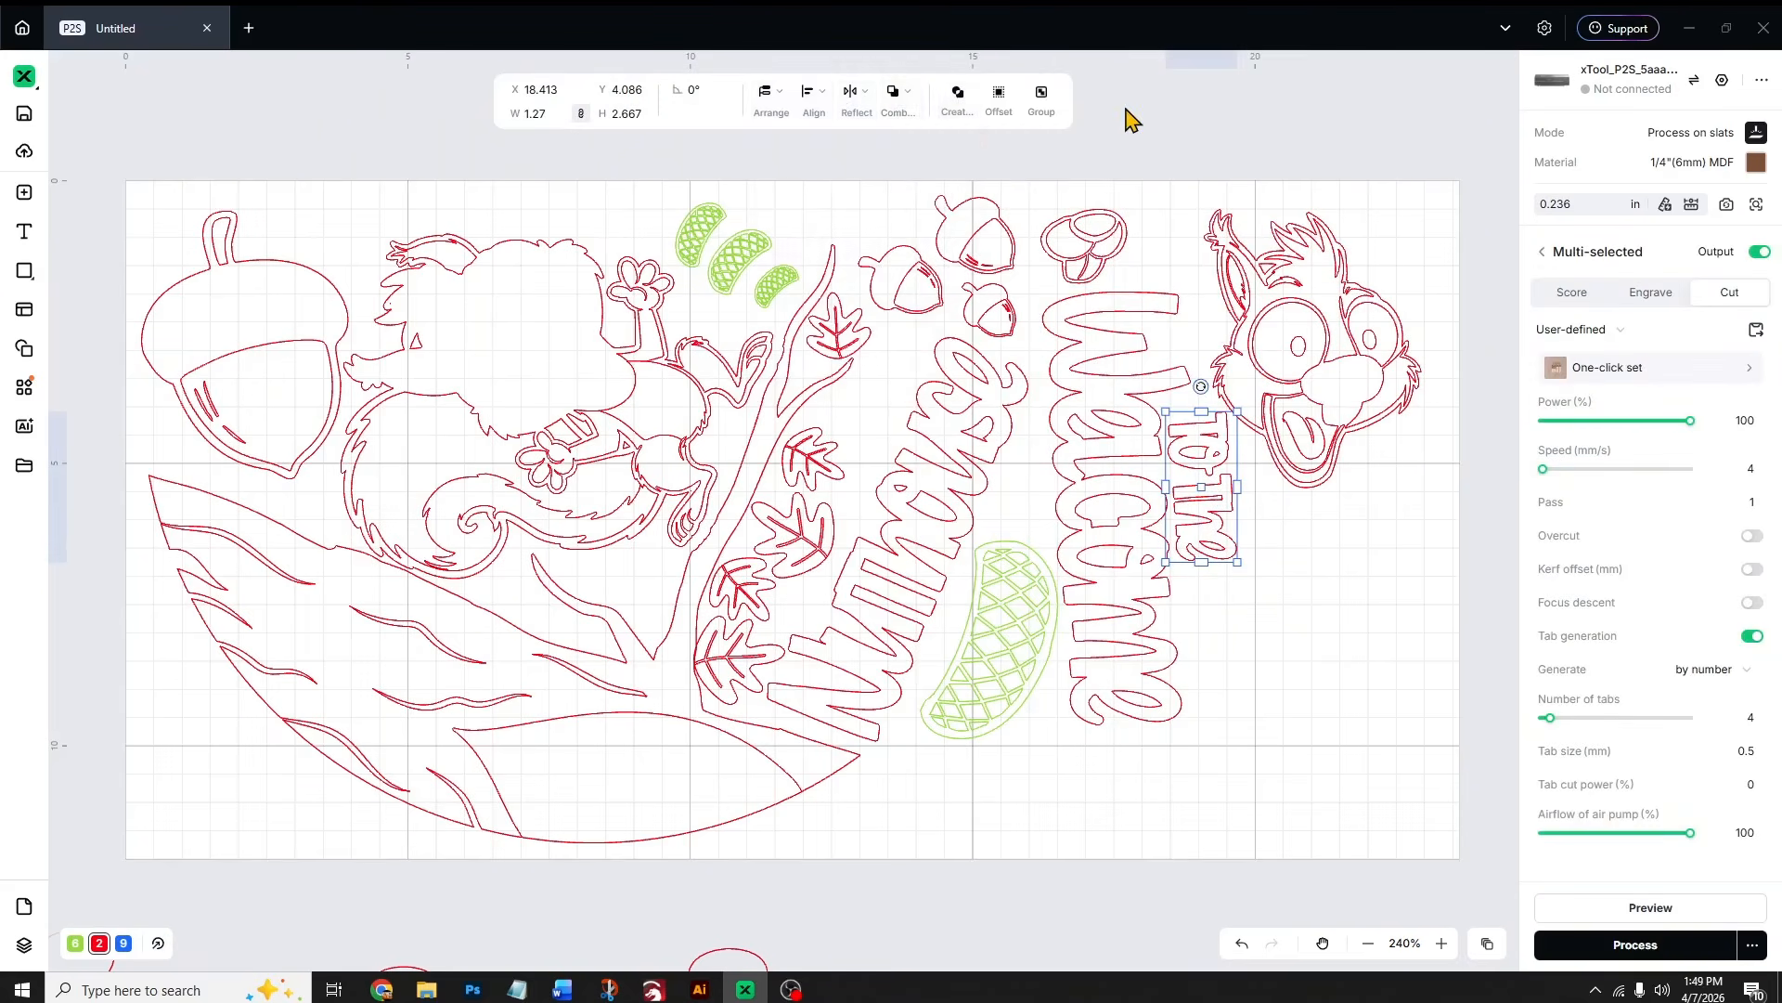
pyautogui.click(1134, 153)
pyautogui.click(1191, 452)
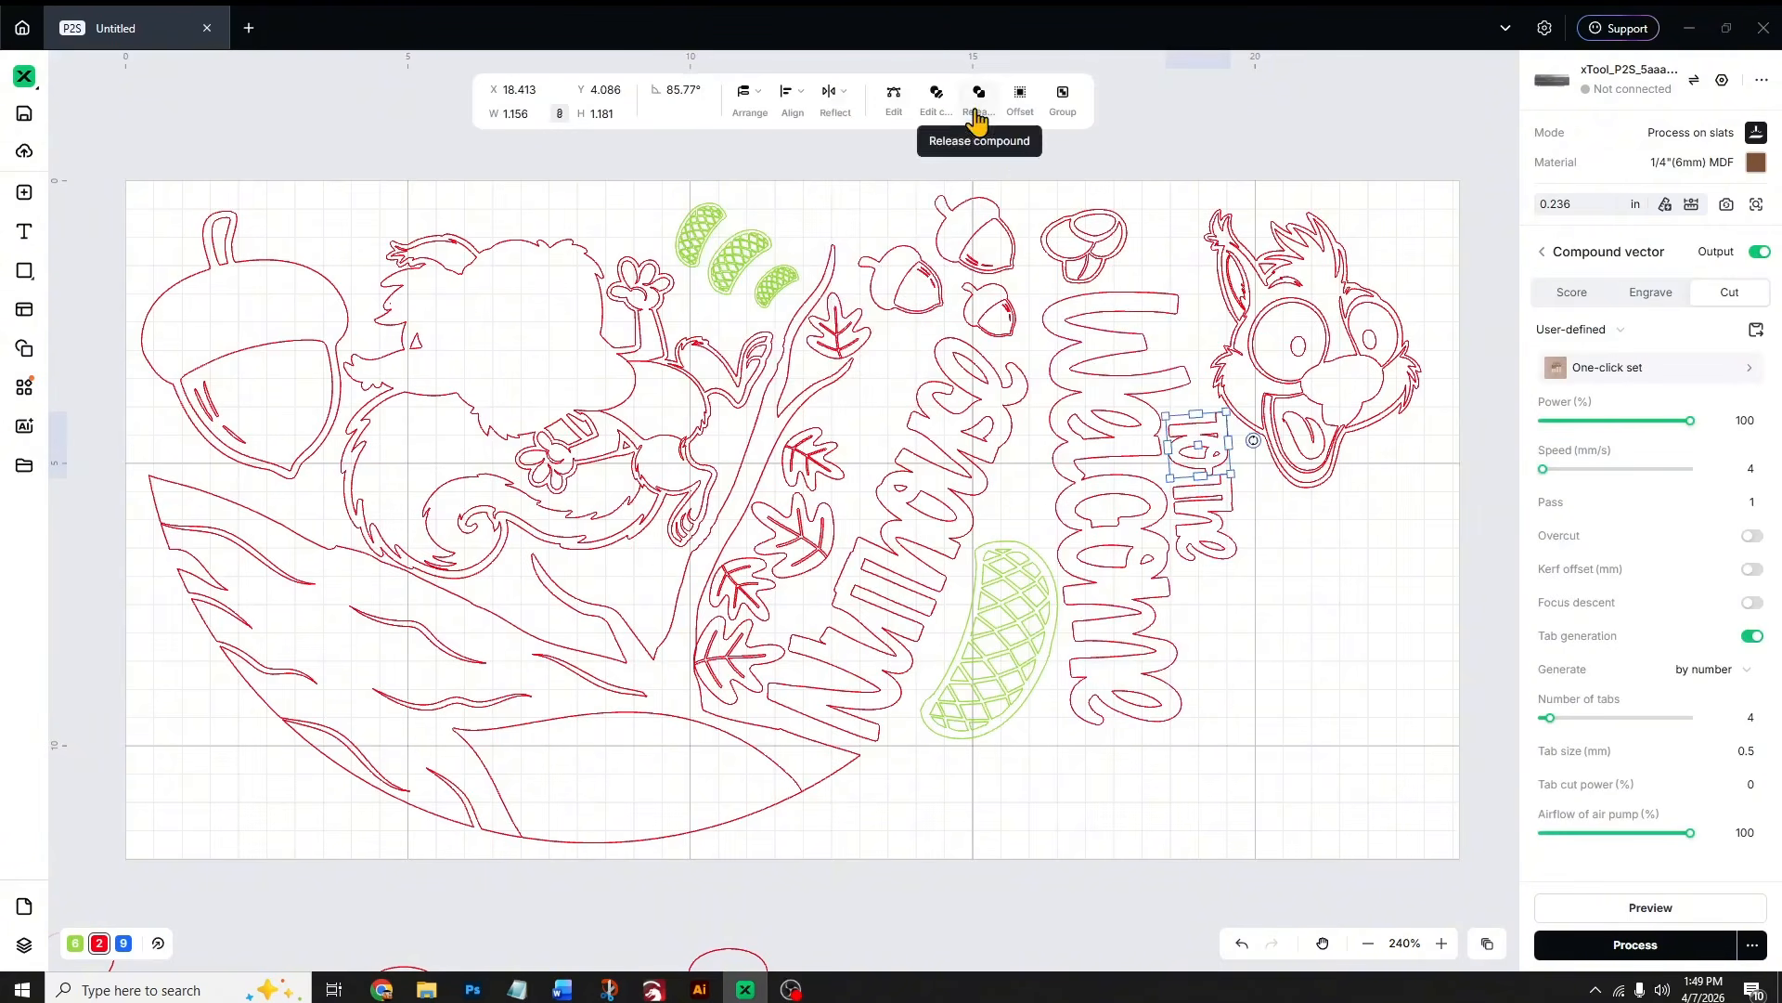
pyautogui.click(1228, 542)
pyautogui.click(985, 100)
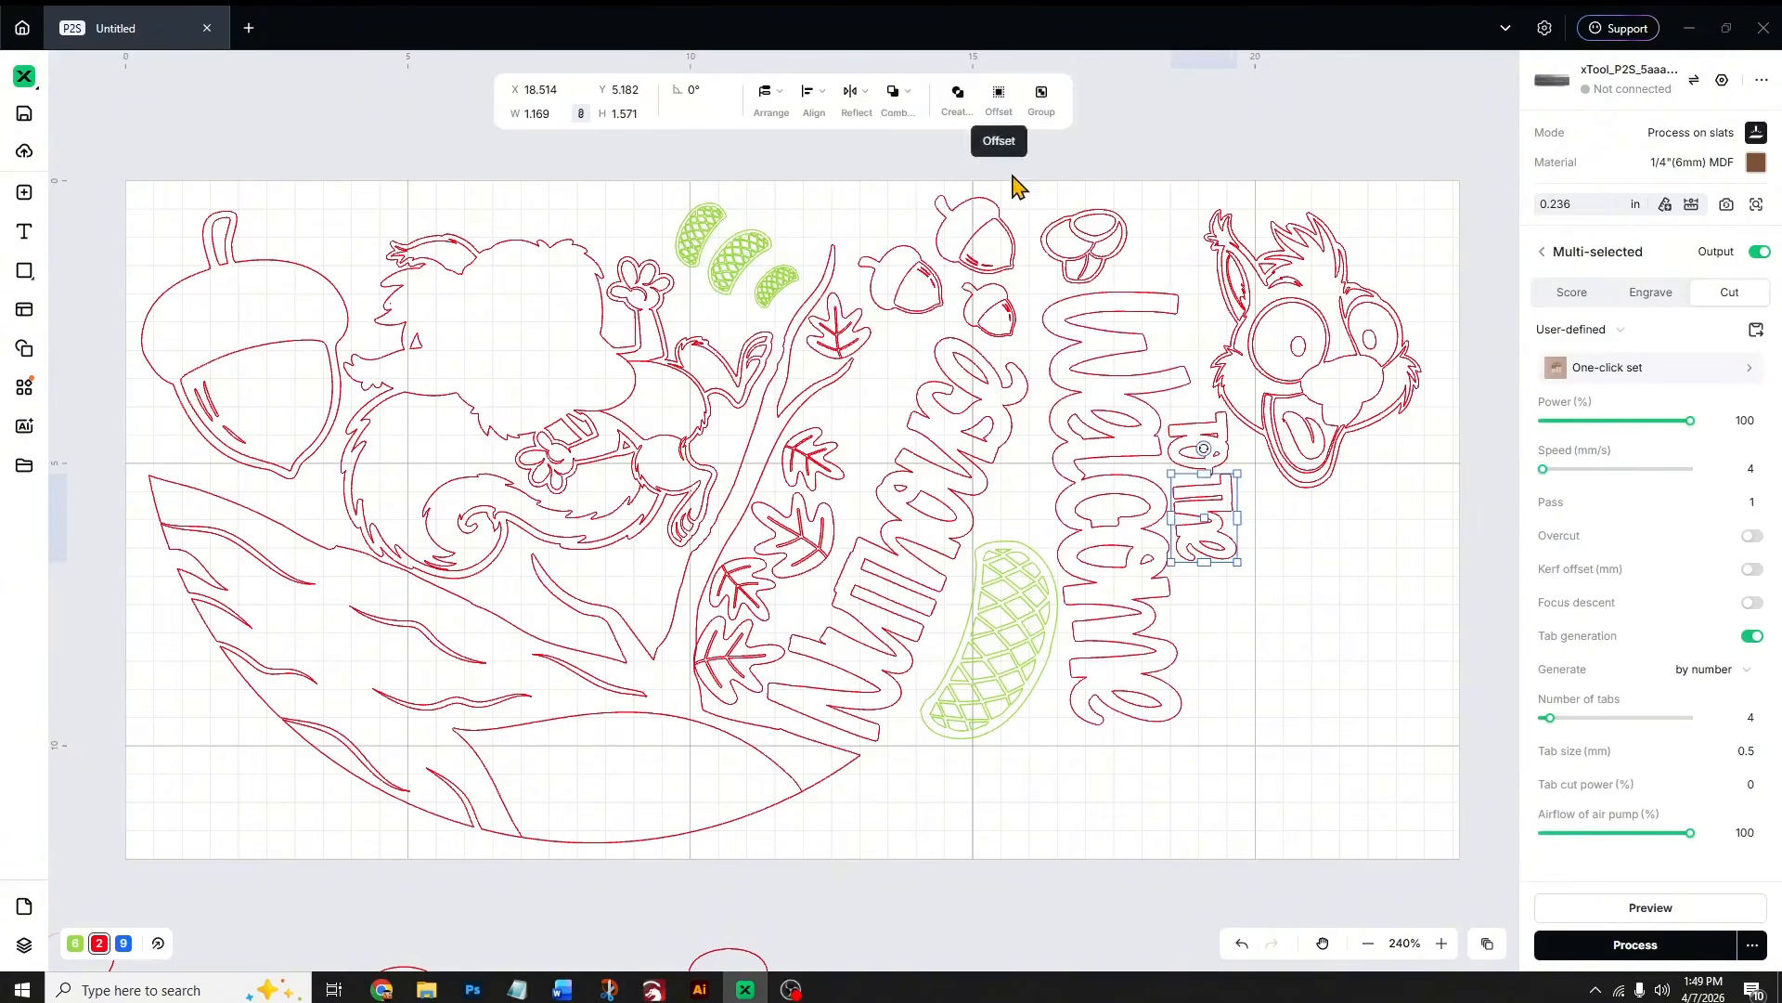
# - Release the compound vectors of the squirrel's head and the squirrel's body
pyautogui.click(1345, 471)
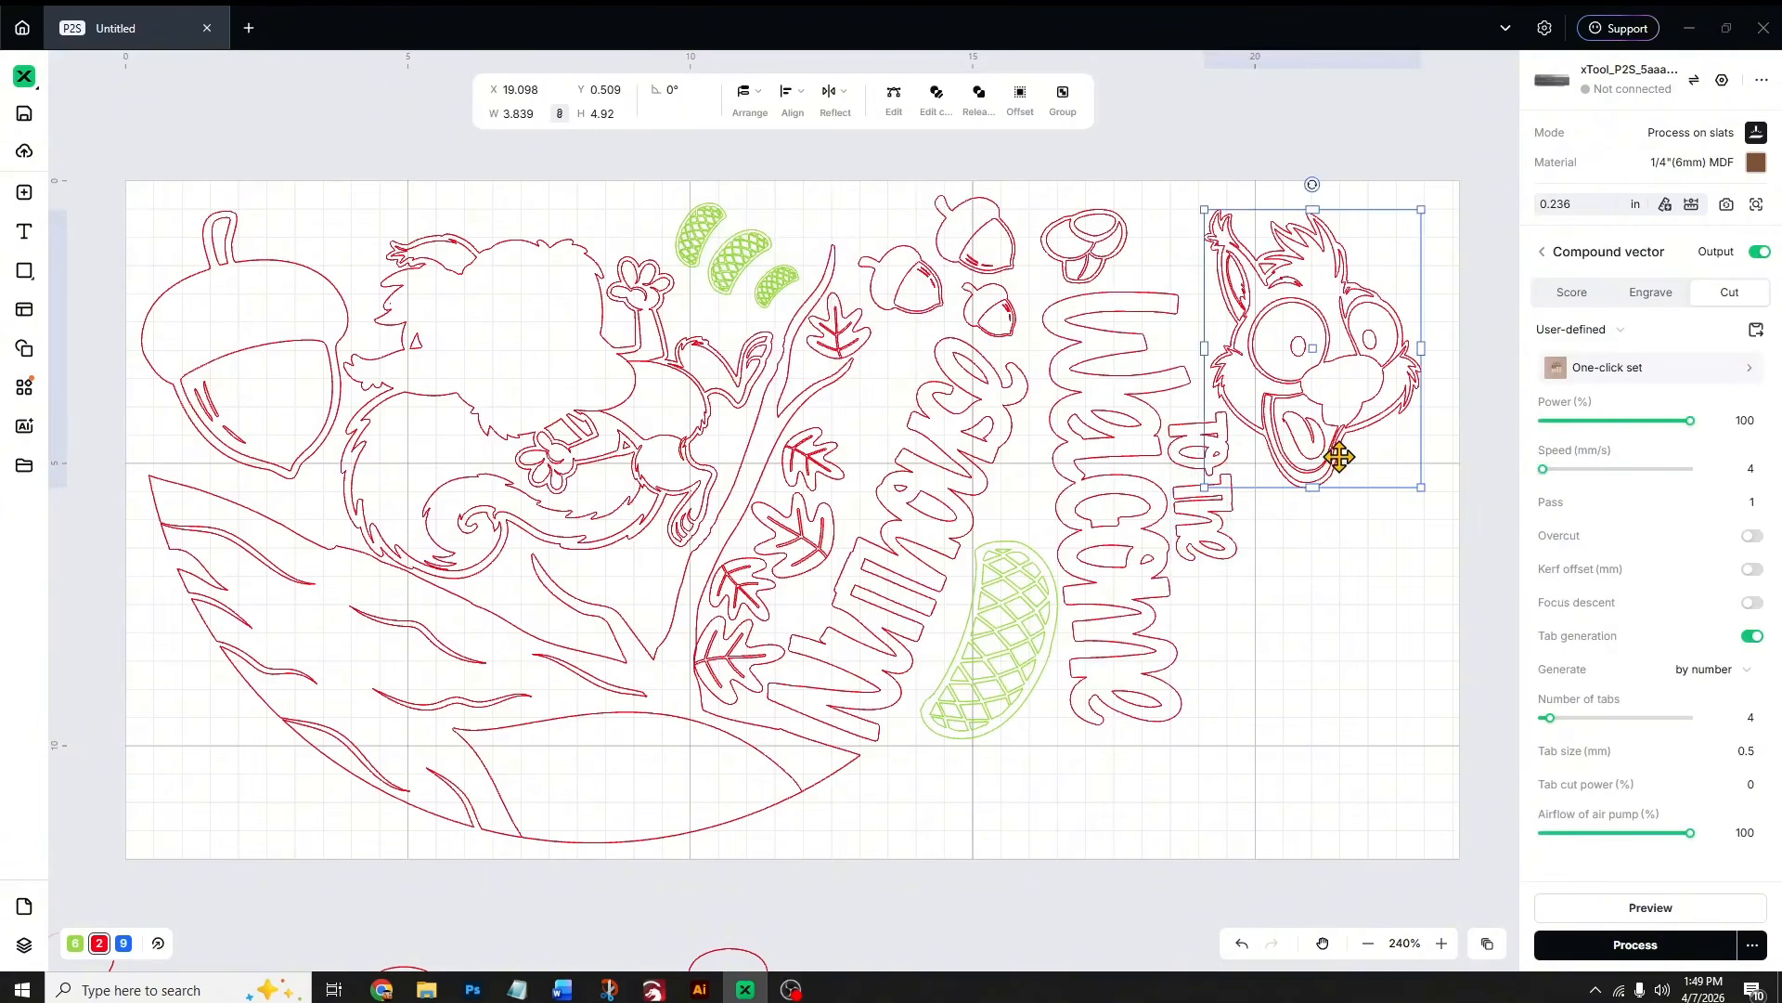
pyautogui.click(979, 99)
pyautogui.click(1364, 142)
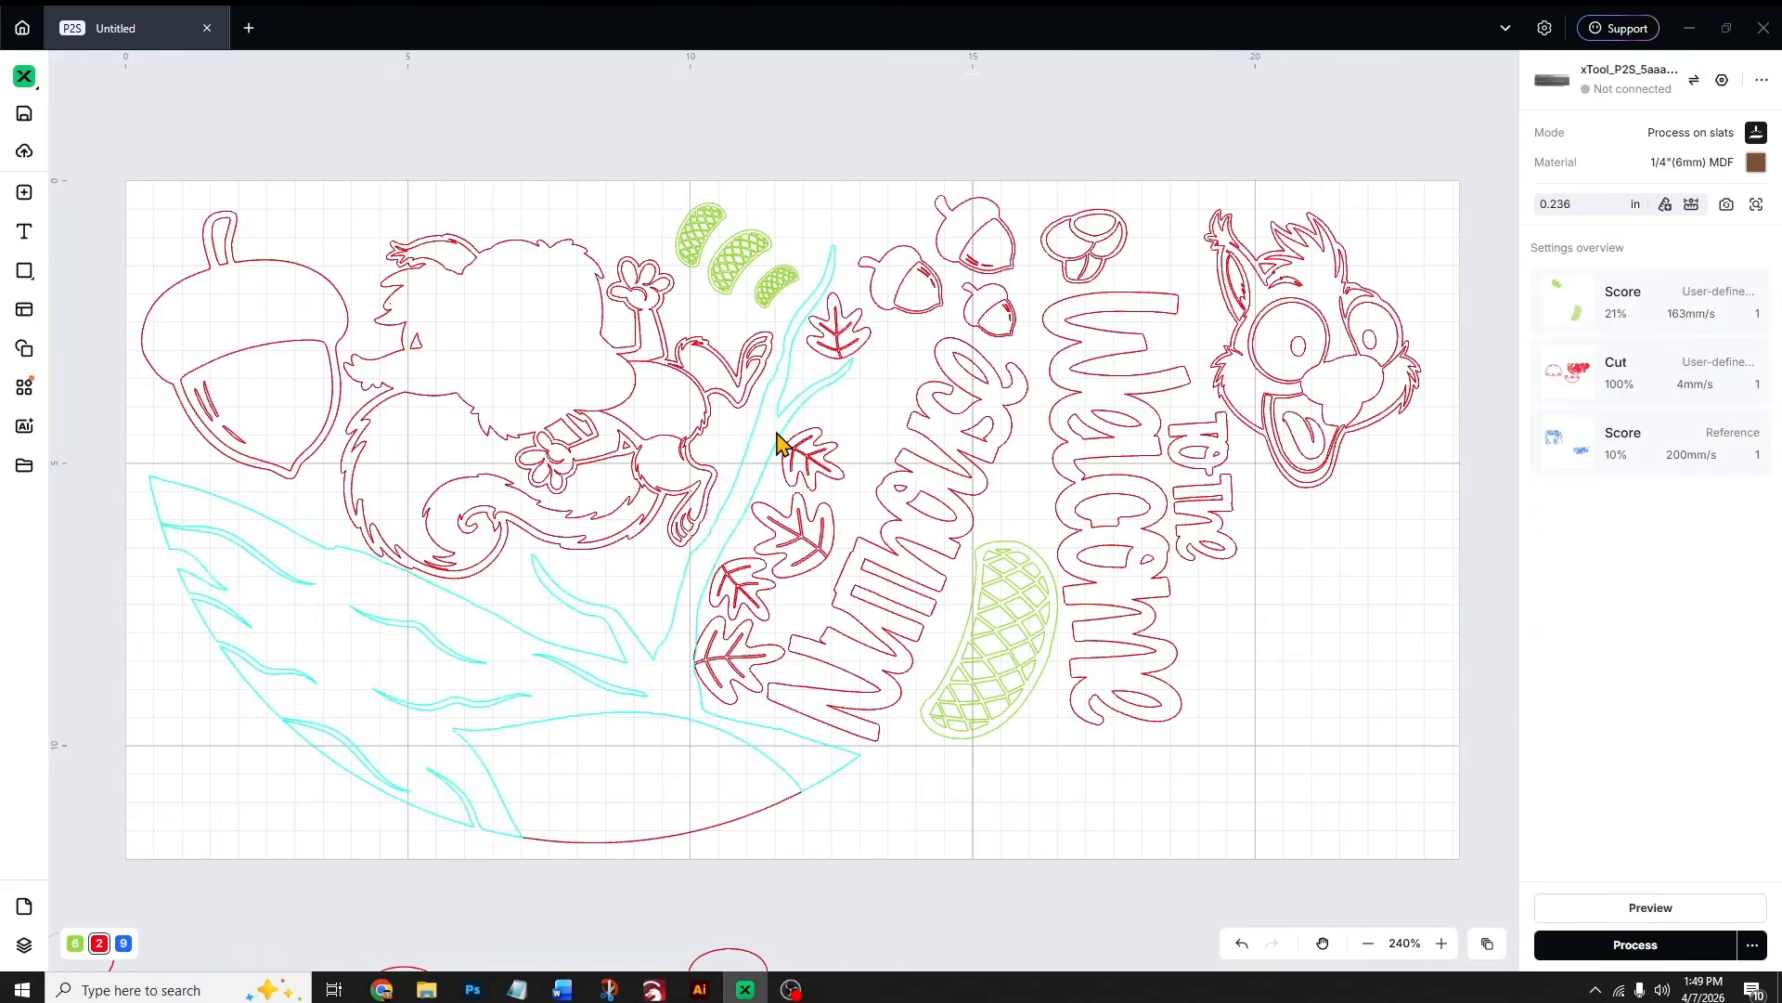
pyautogui.click(703, 433)
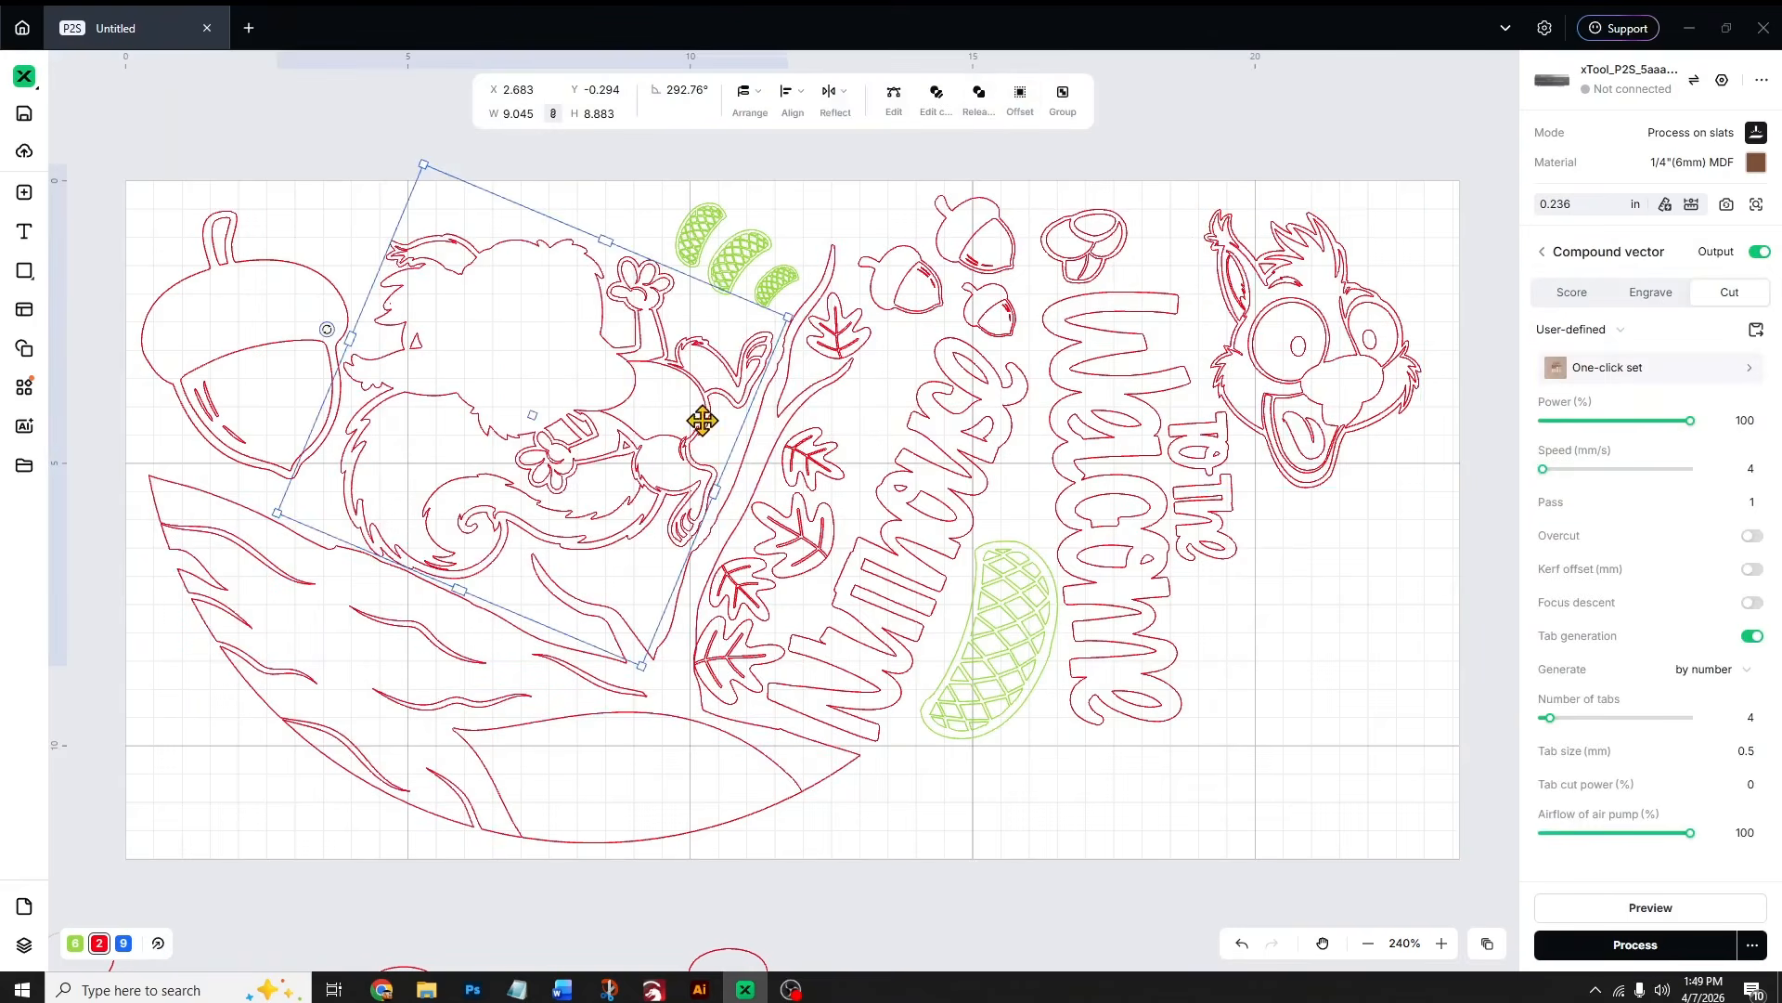
pyautogui.click(979, 101)
pyautogui.click(979, 172)
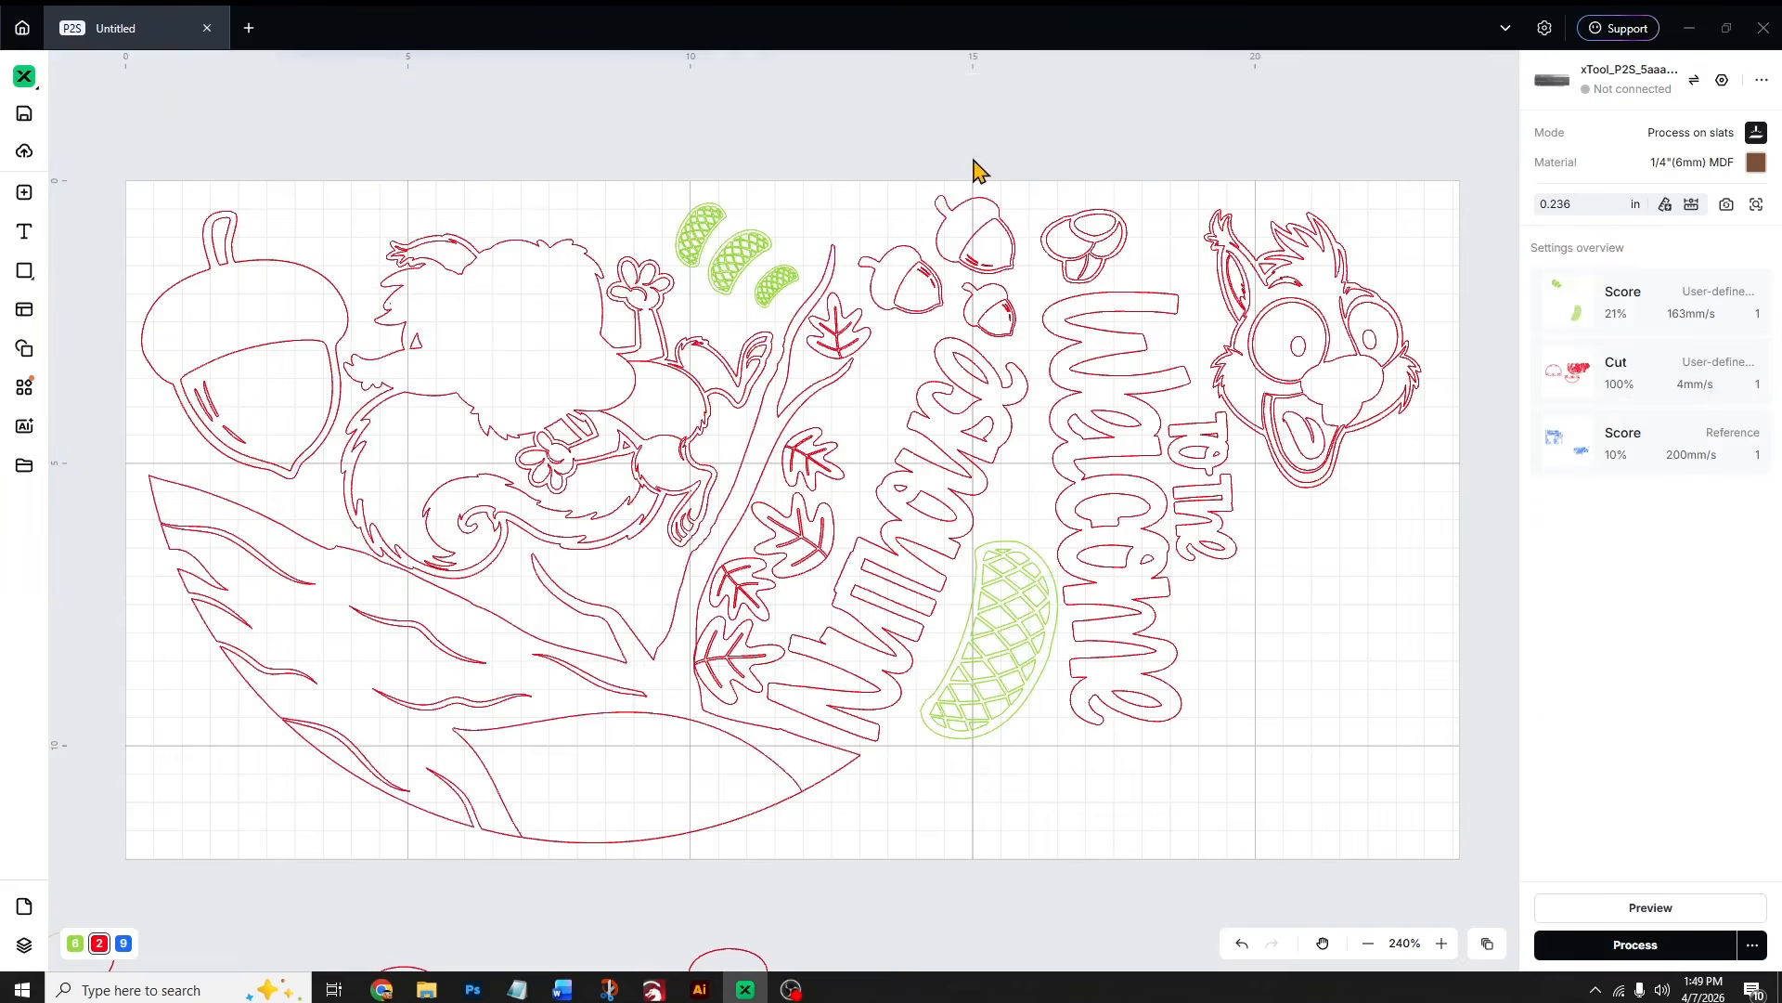
# - Release the compound vectors of the large acorn and the "Nuthouse" lettering
pyautogui.click(288, 274)
pyautogui.click(980, 107)
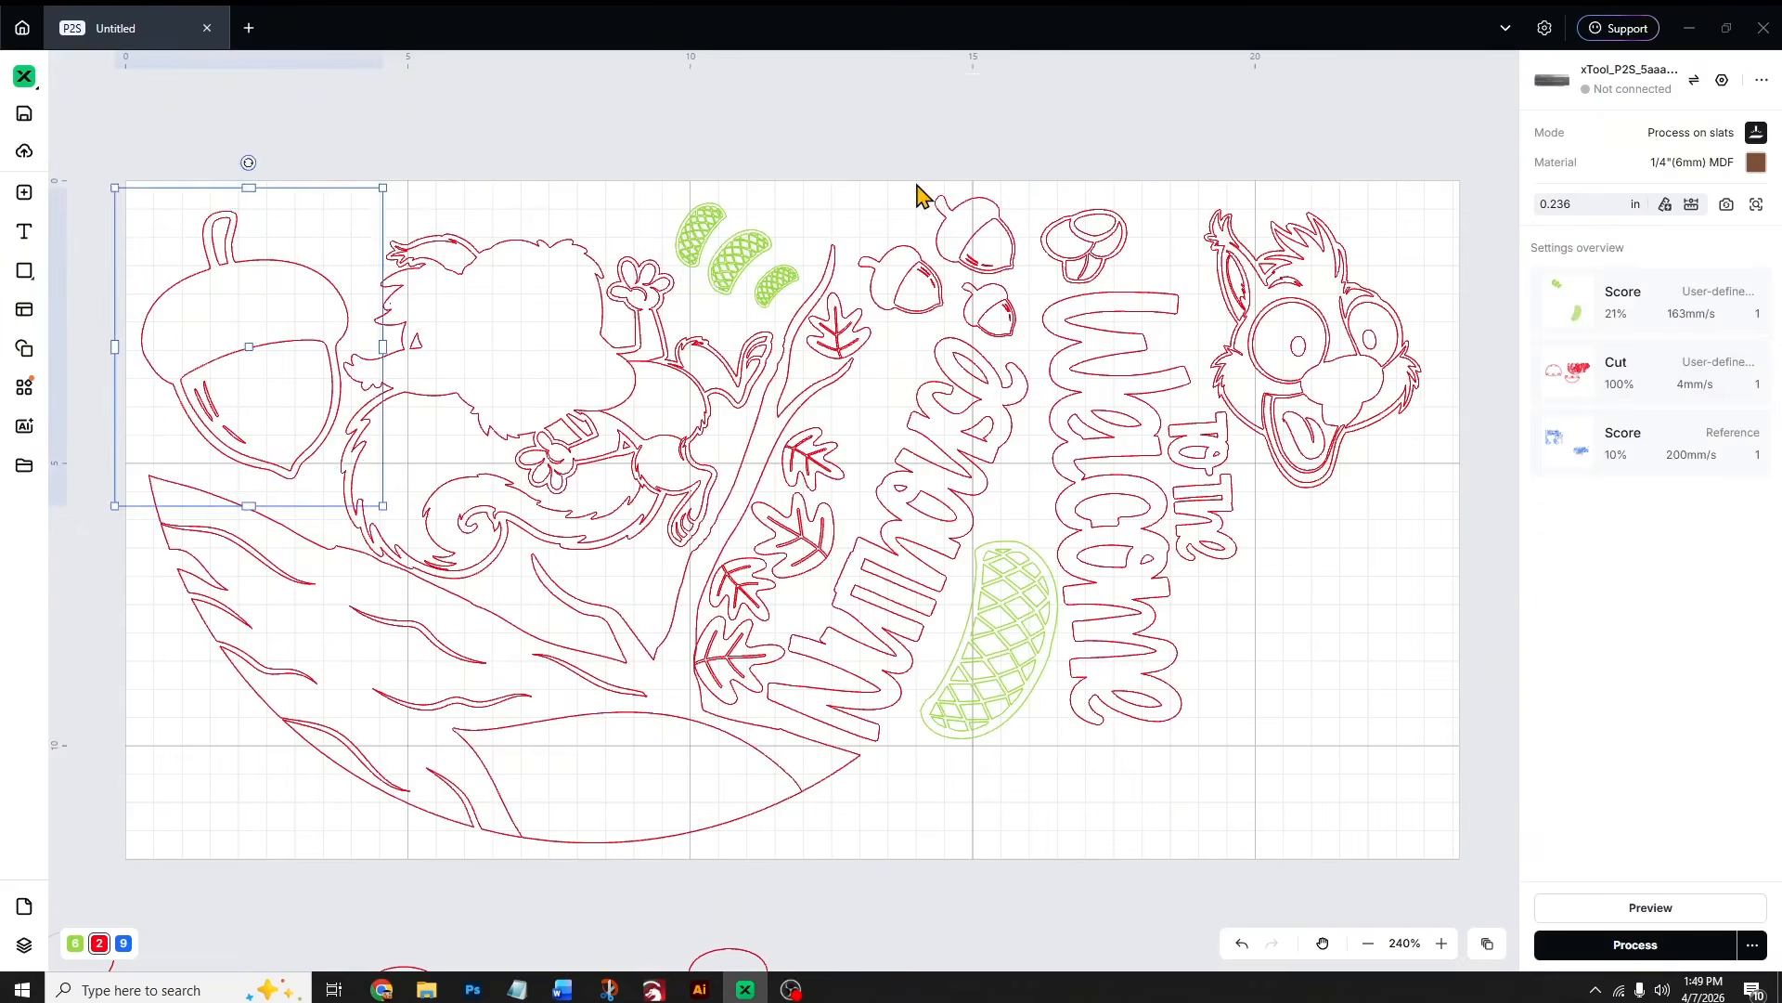
pyautogui.click(919, 193)
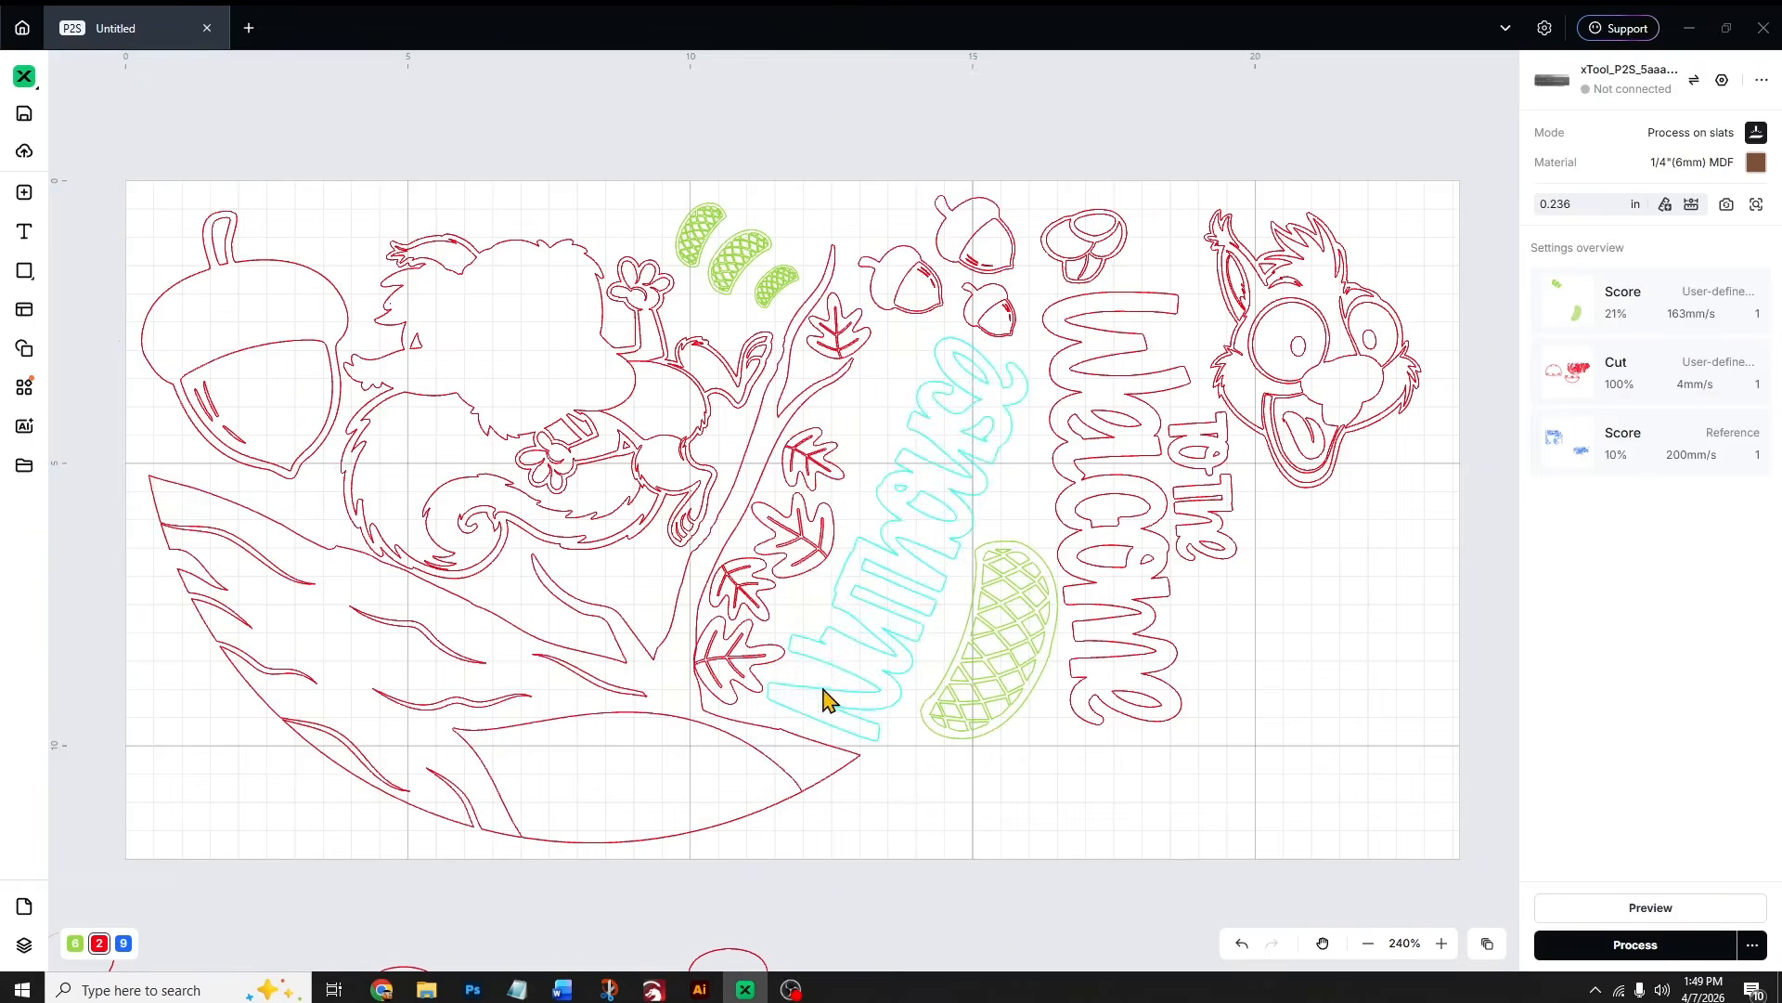
pyautogui.click(869, 692)
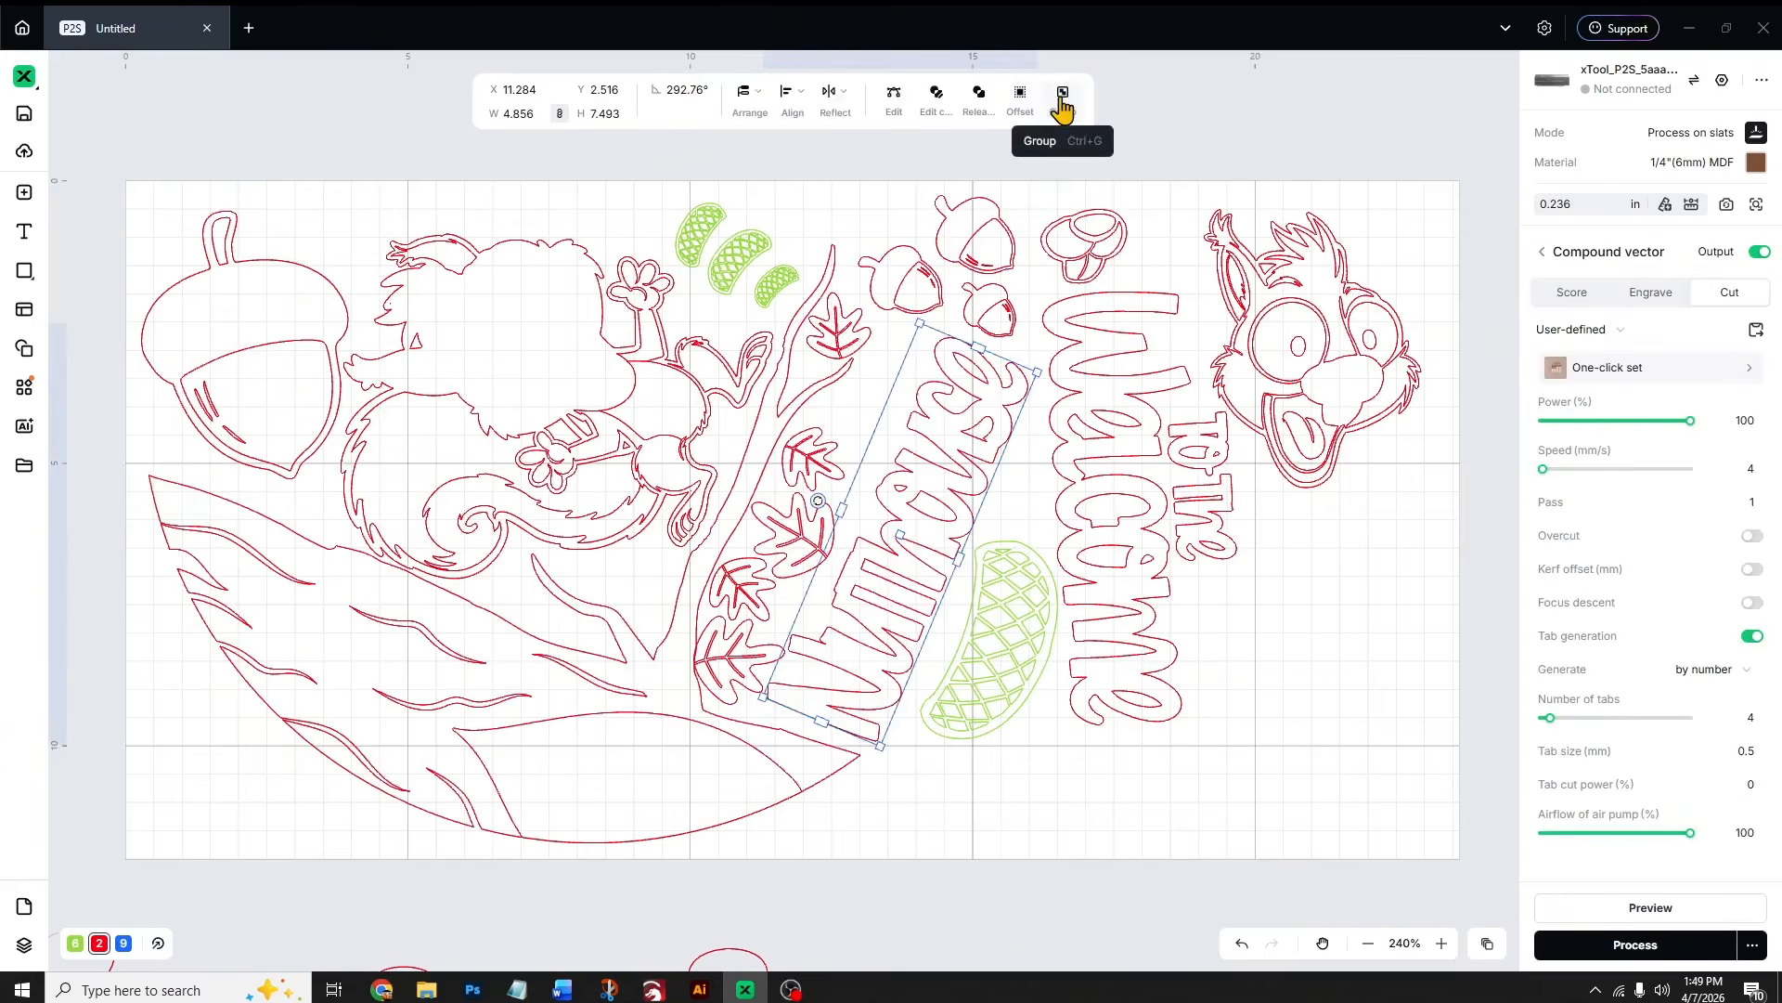
pyautogui.click(976, 96)
pyautogui.click(1301, 176)
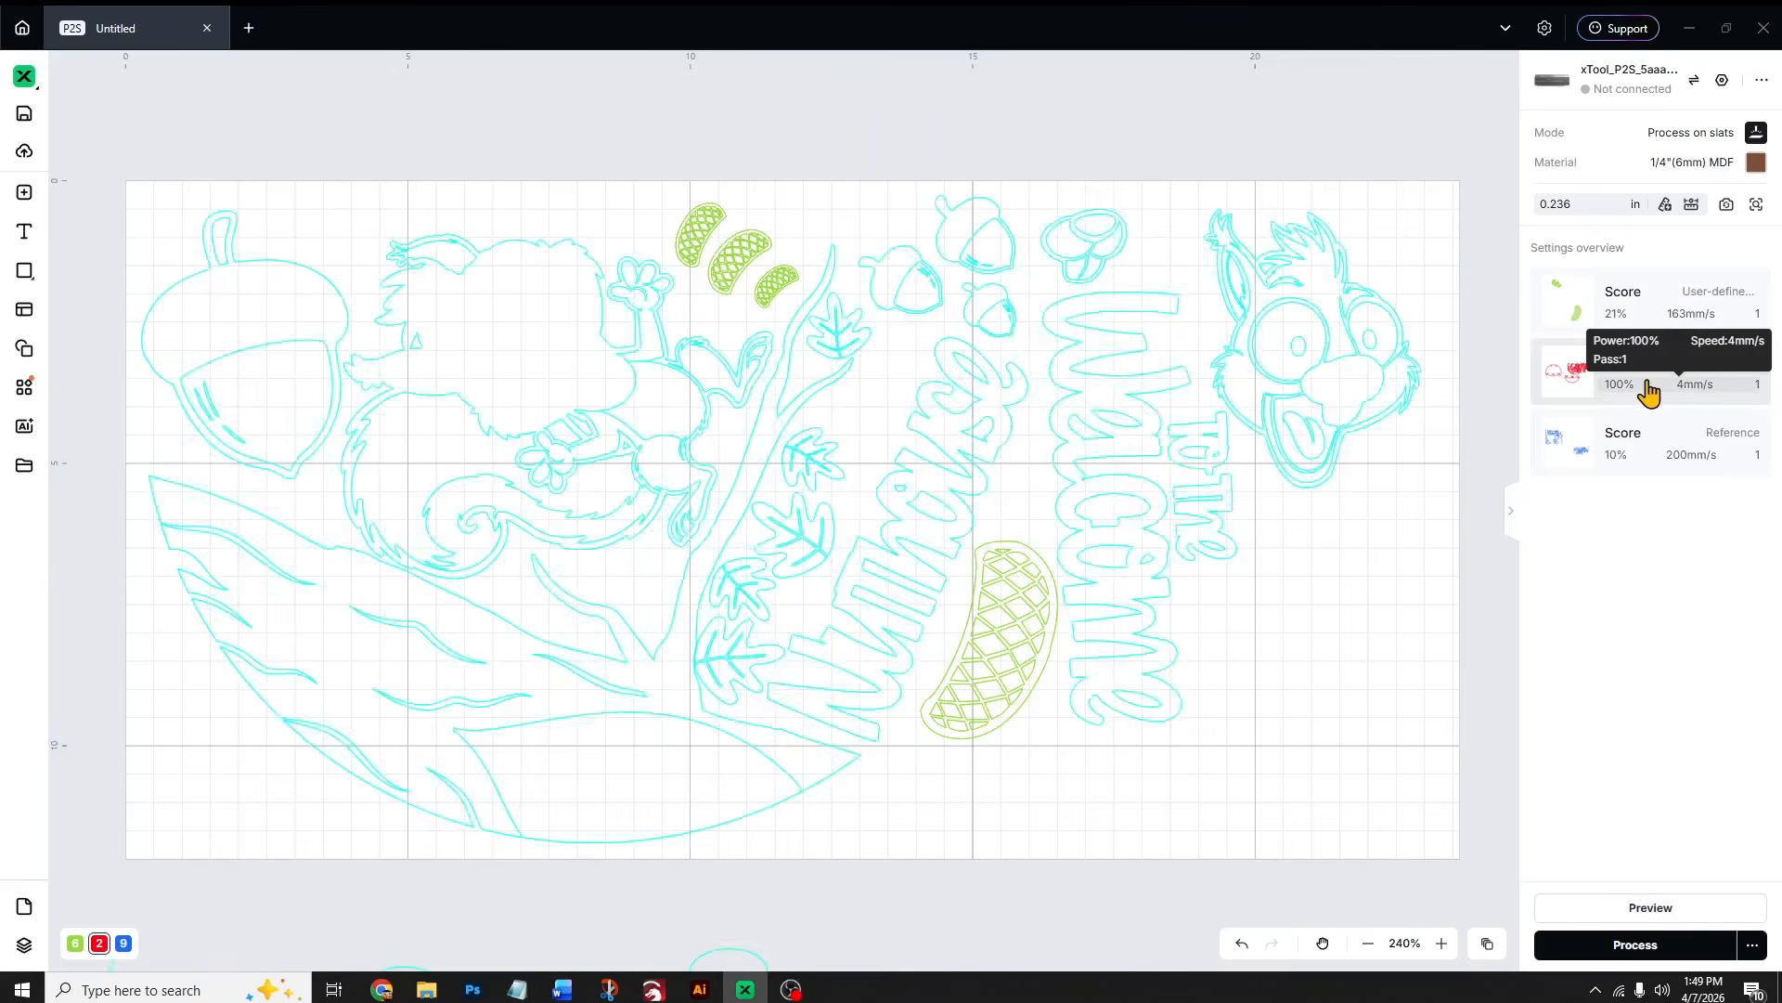
# - Set the number of tabs to 1 for all the red cut lines
pyautogui.click(122, 943)
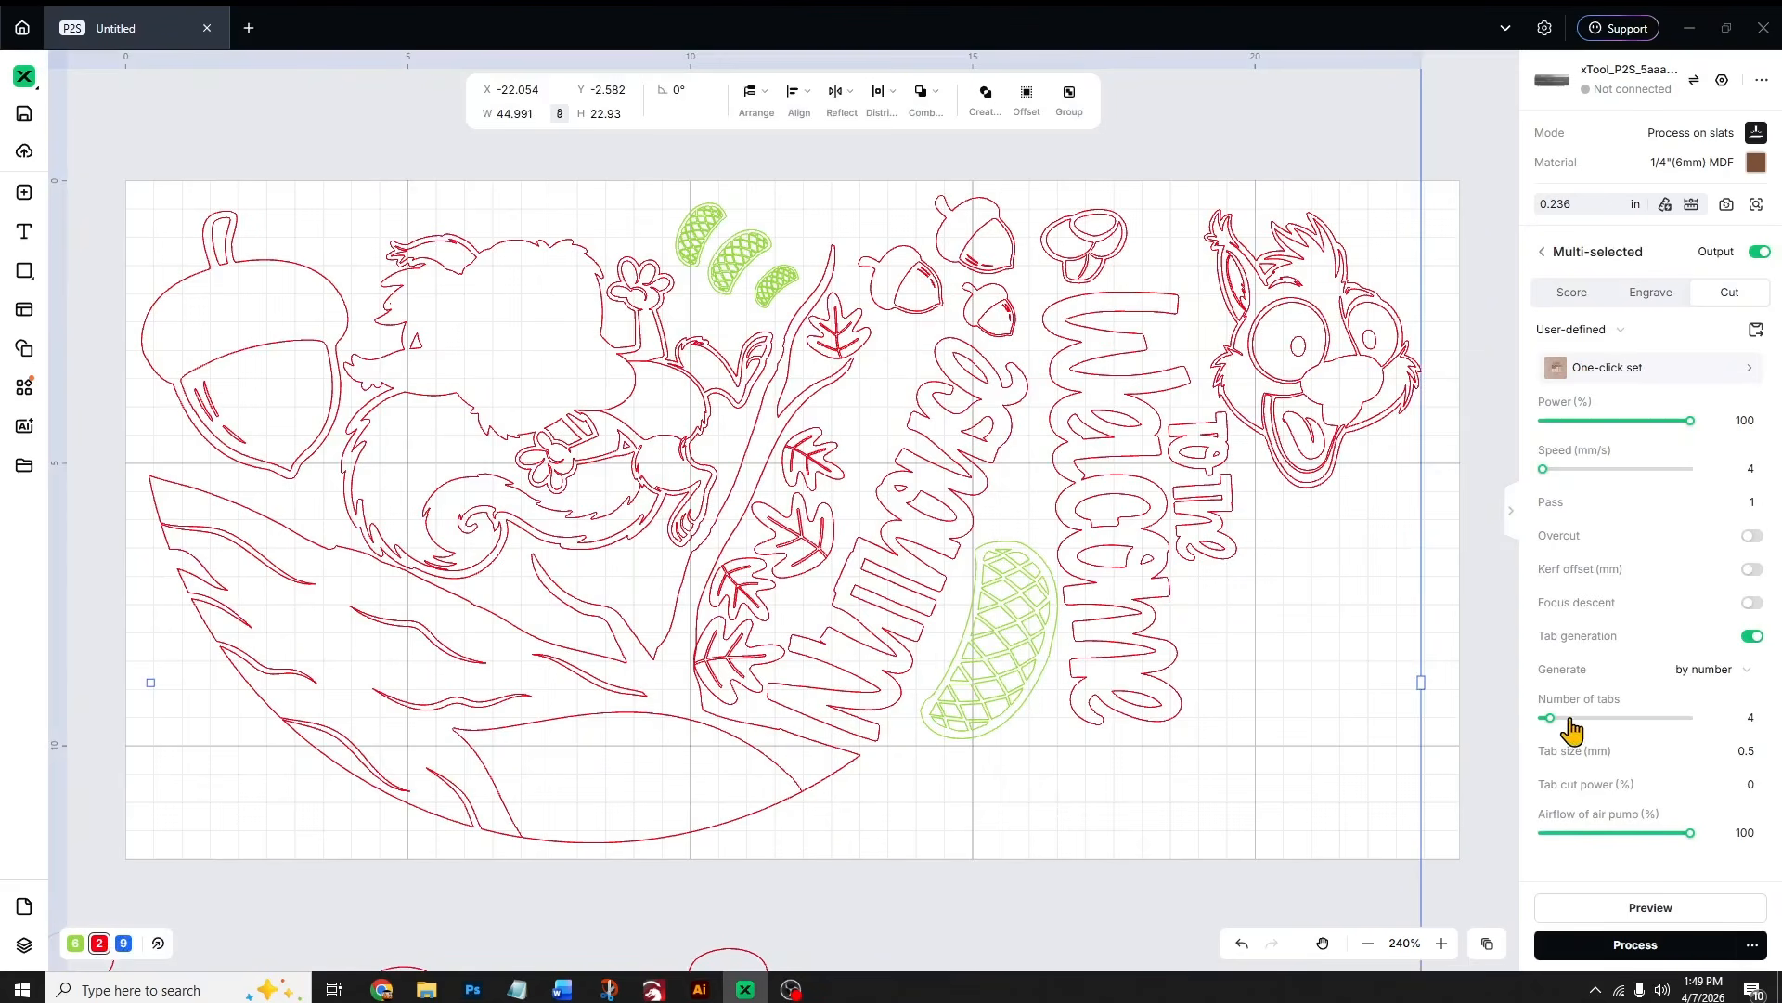
pyautogui.moveTo(1568, 725); pyautogui.dragTo(1542, 719)
pyautogui.click(1495, 697)
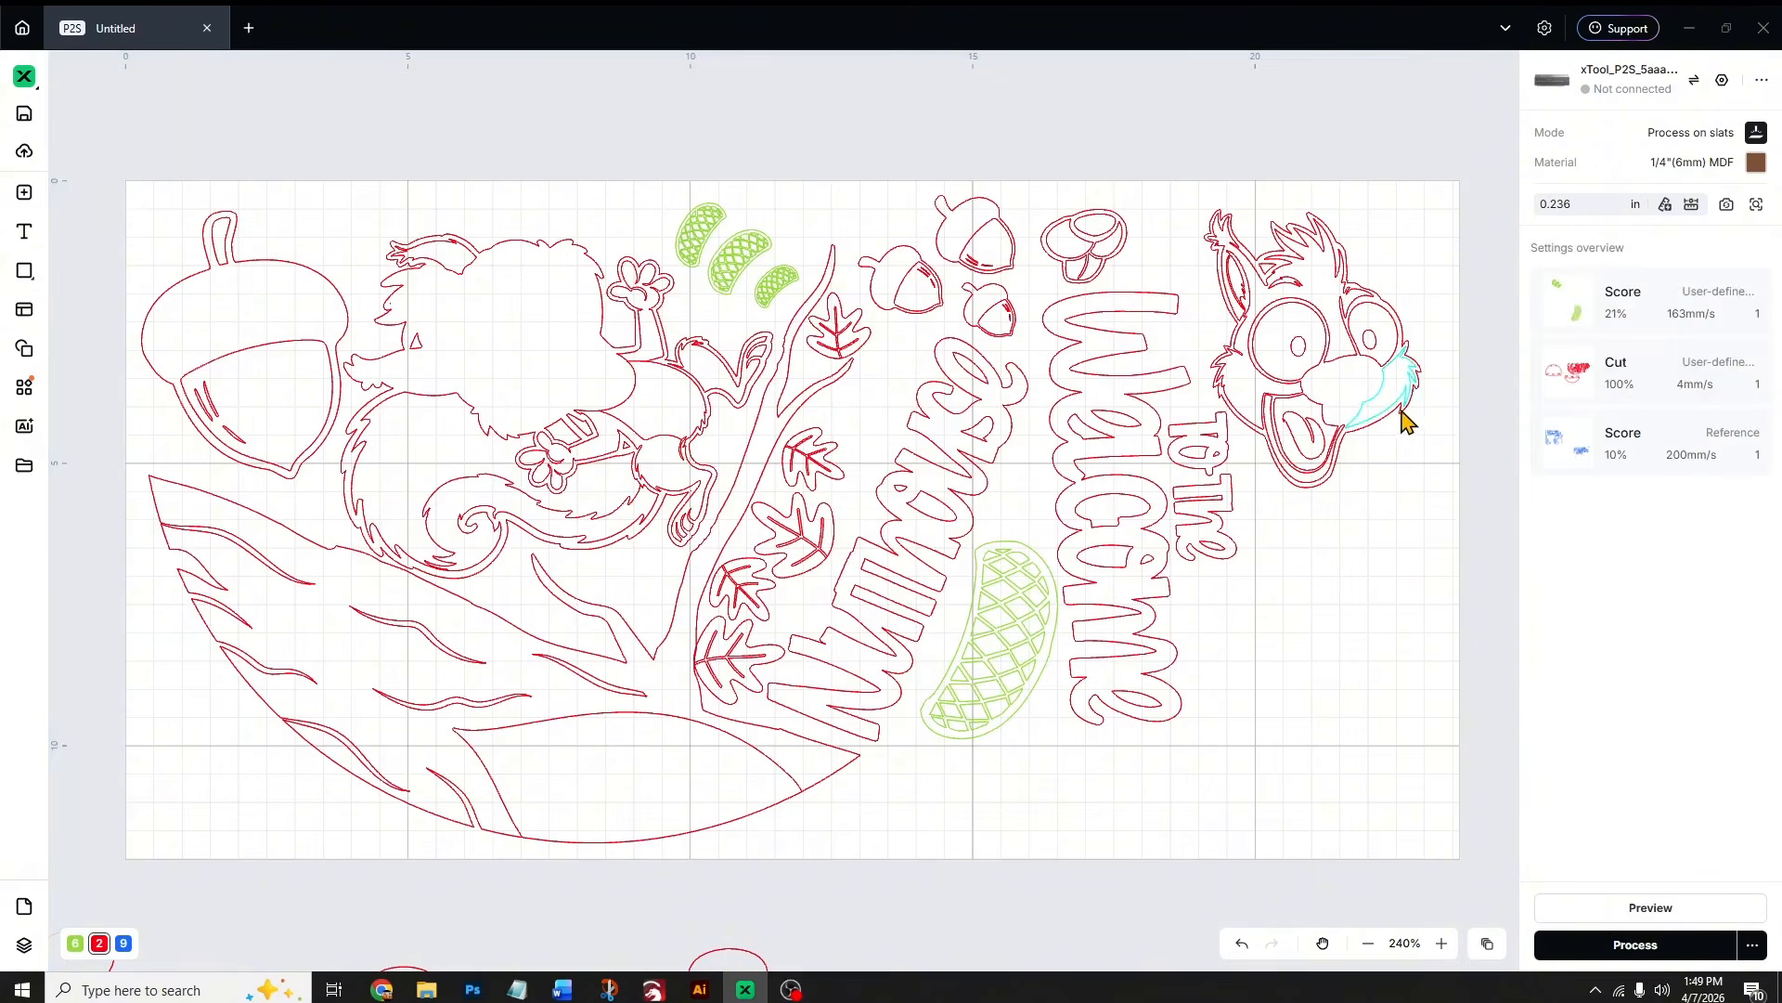
# - Move the outer outlines of the squirrel's head and body, the large acorn, and the "Welcome", "To The" and "Nuthouse" lettering to layer 3
pyautogui.click(1368, 443)
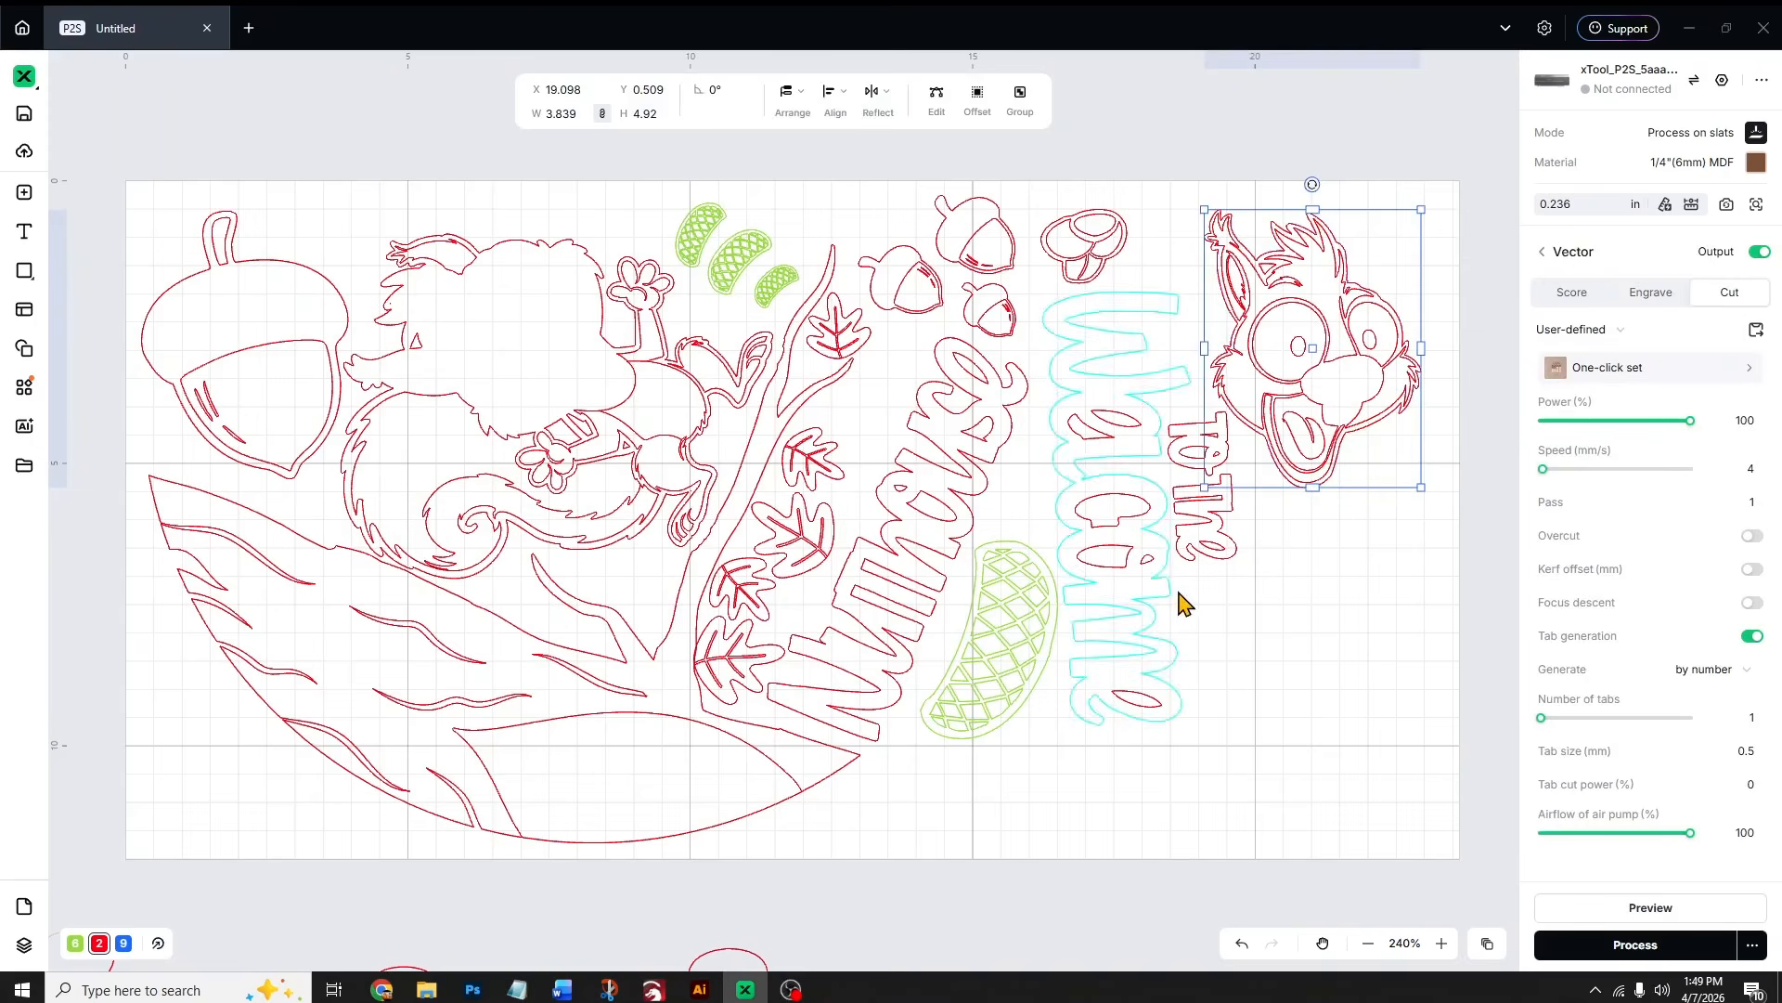
pyautogui.keyDown('shift'); pyautogui.click(1226, 557); pyautogui.keyUp('shift')
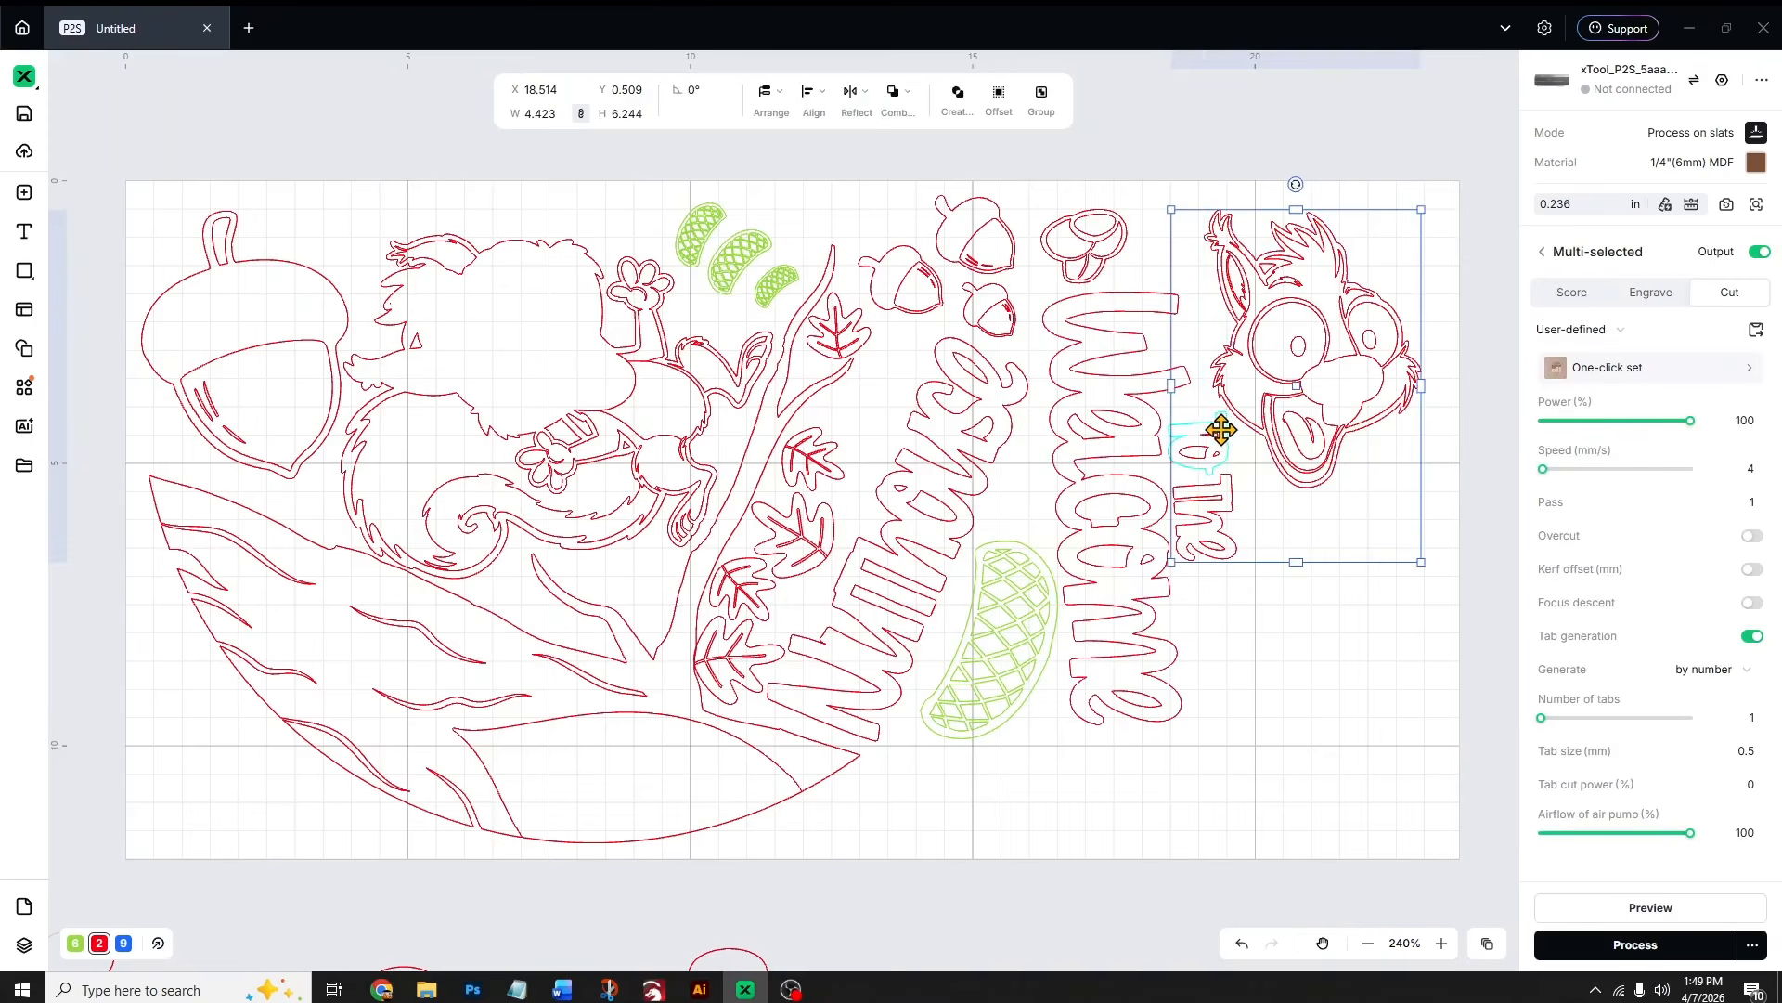
pyautogui.keyDown('shift'); pyautogui.click(1184, 305); pyautogui.keyUp('shift')
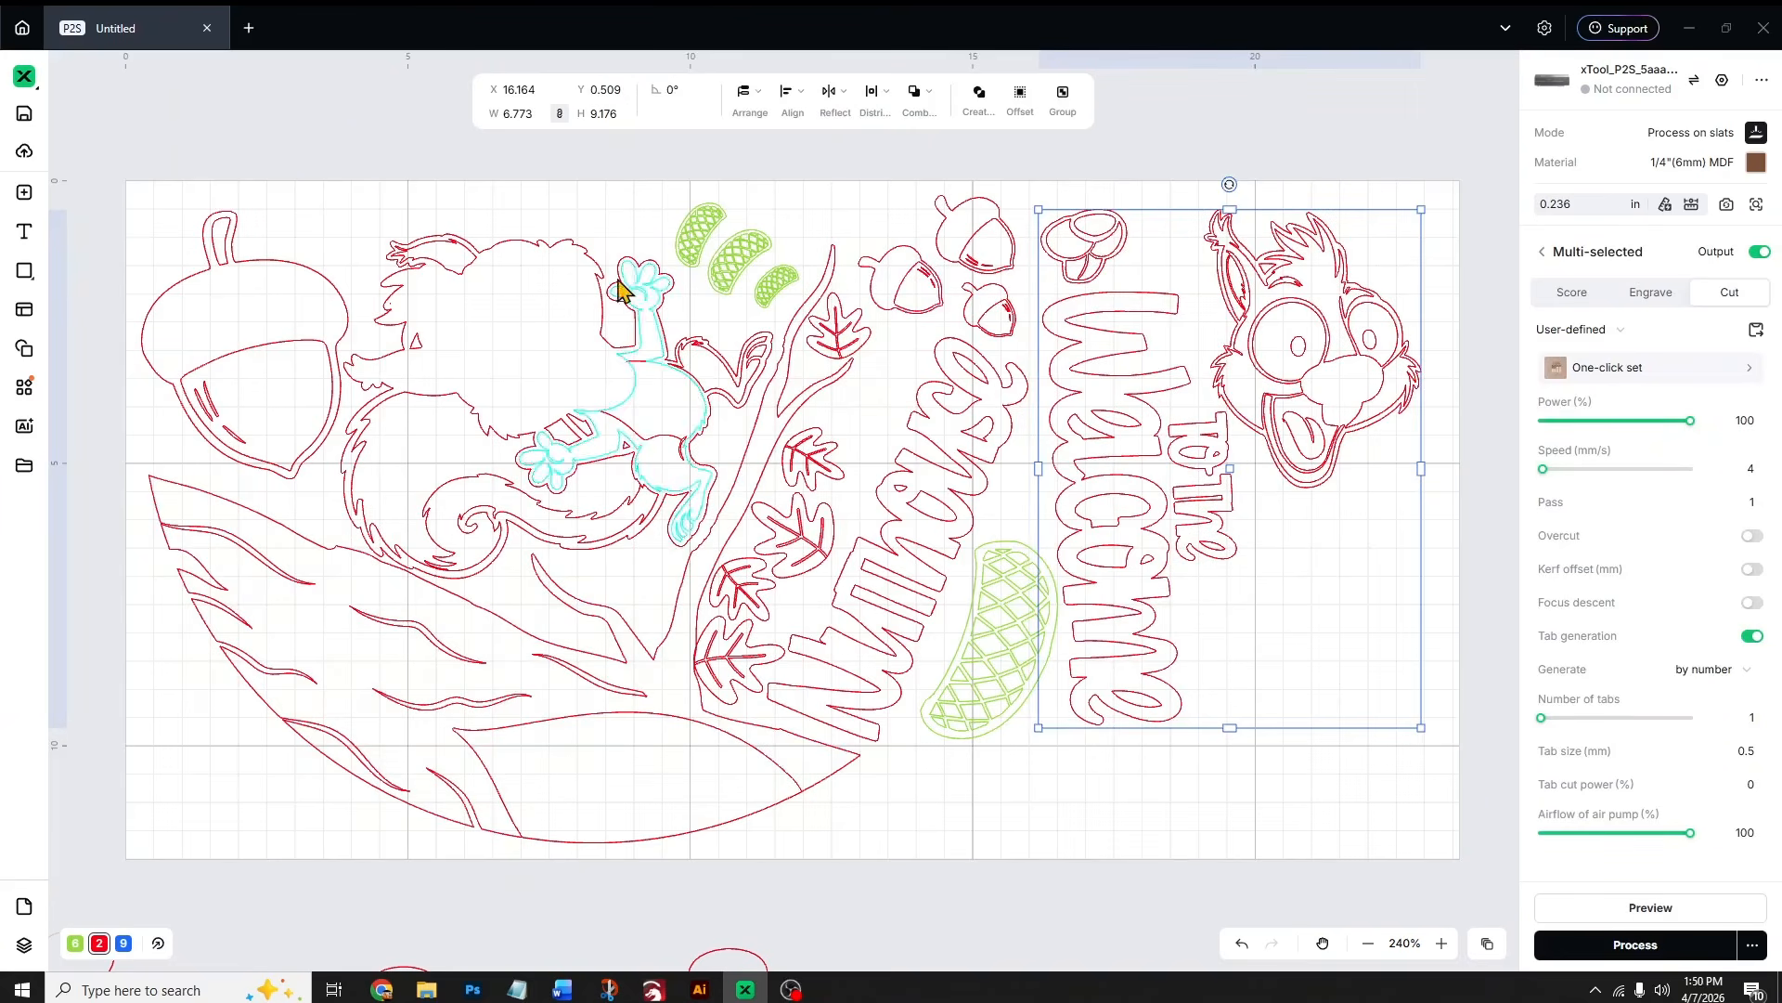
pyautogui.keyDown('shift'); pyautogui.click(590, 248); pyautogui.keyUp('shift')
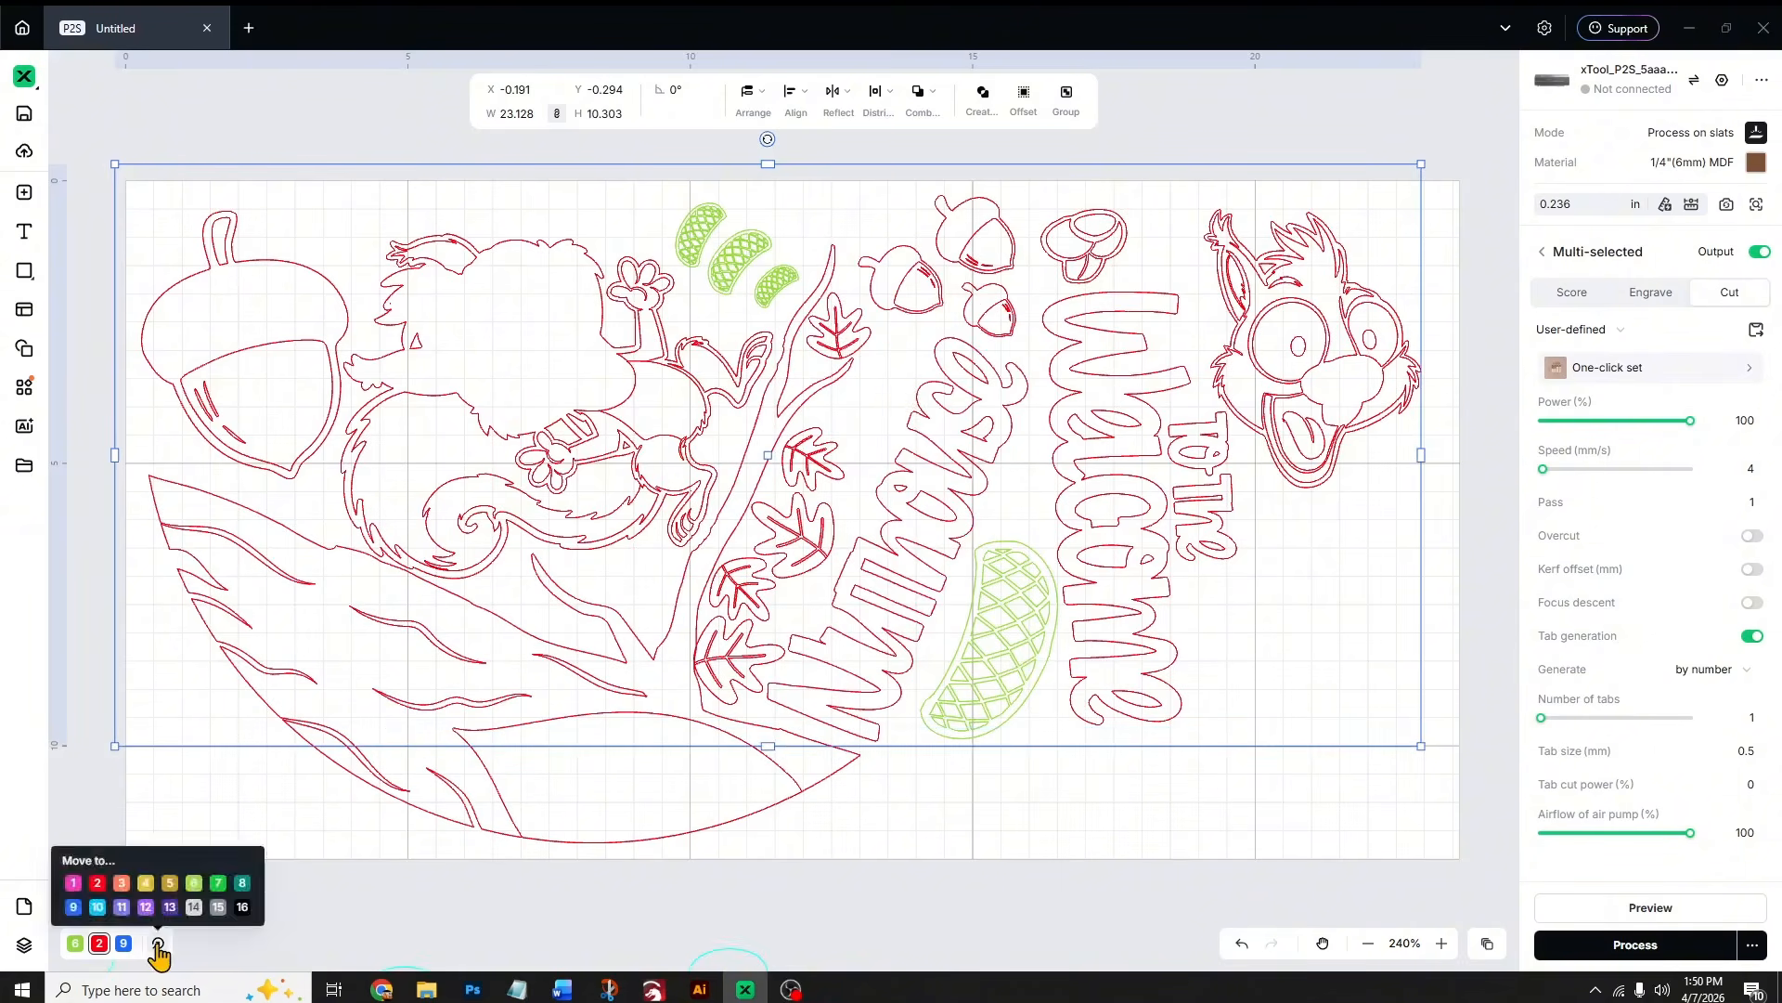
pyautogui.moveTo(158, 951)
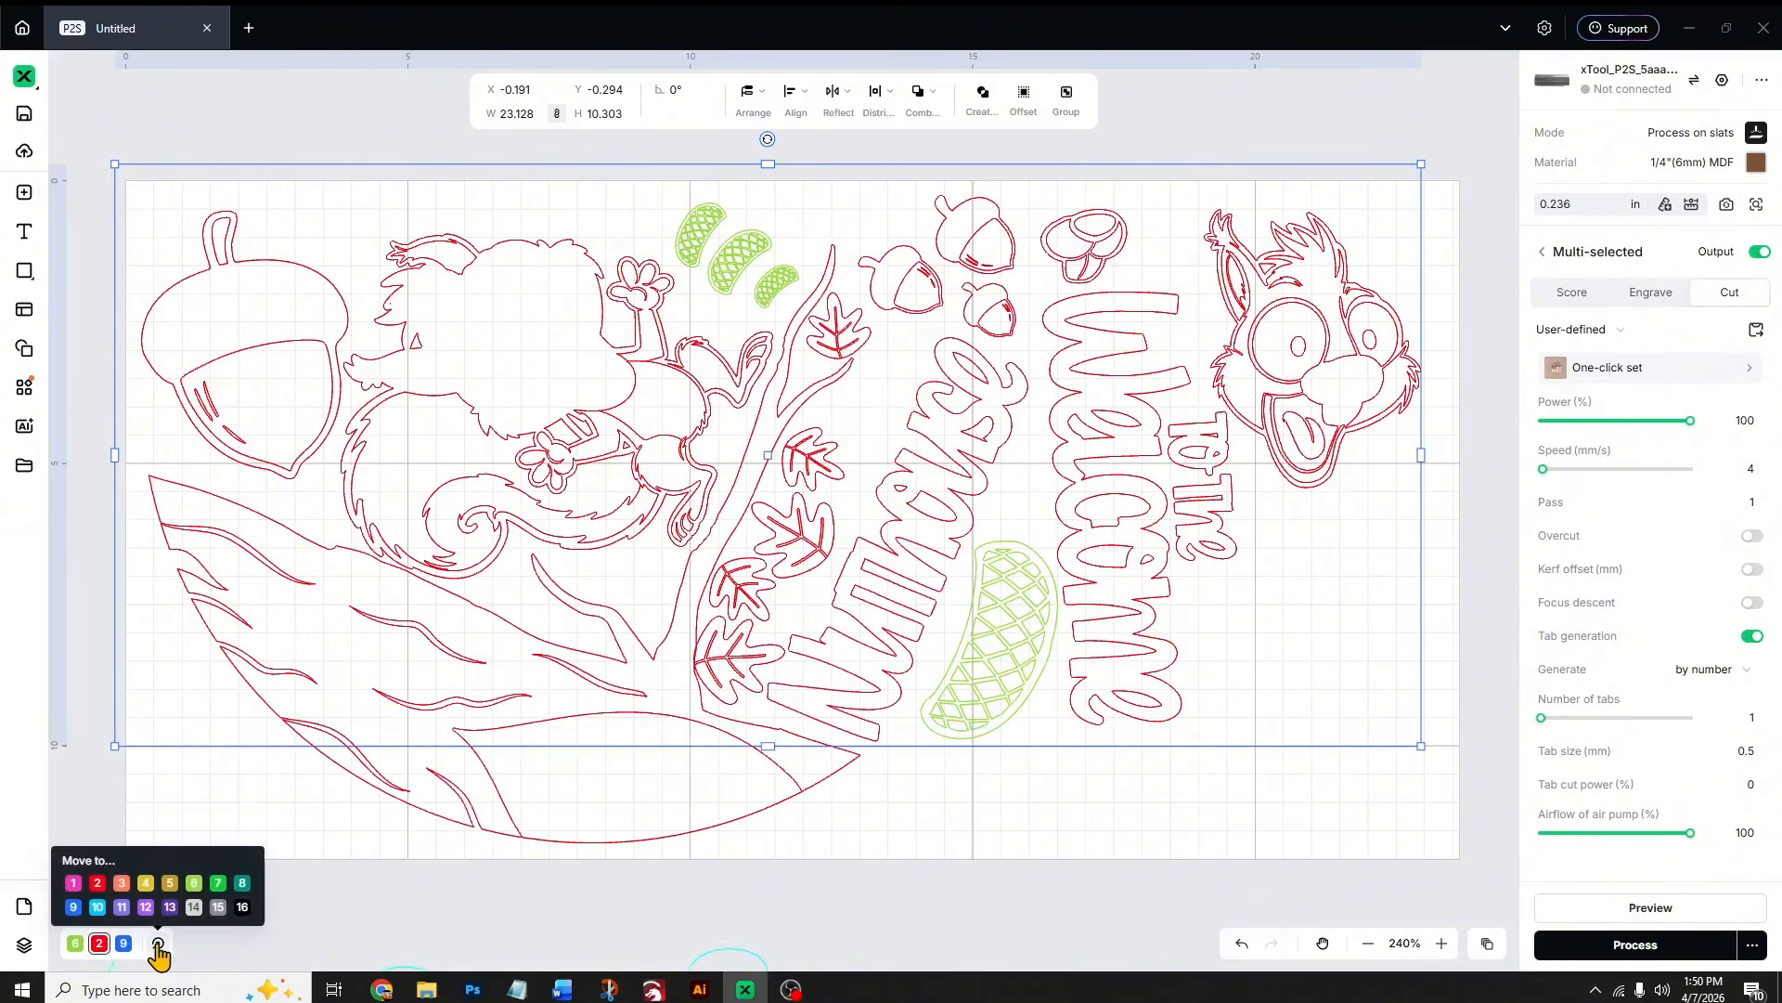
pyautogui.click(121, 883)
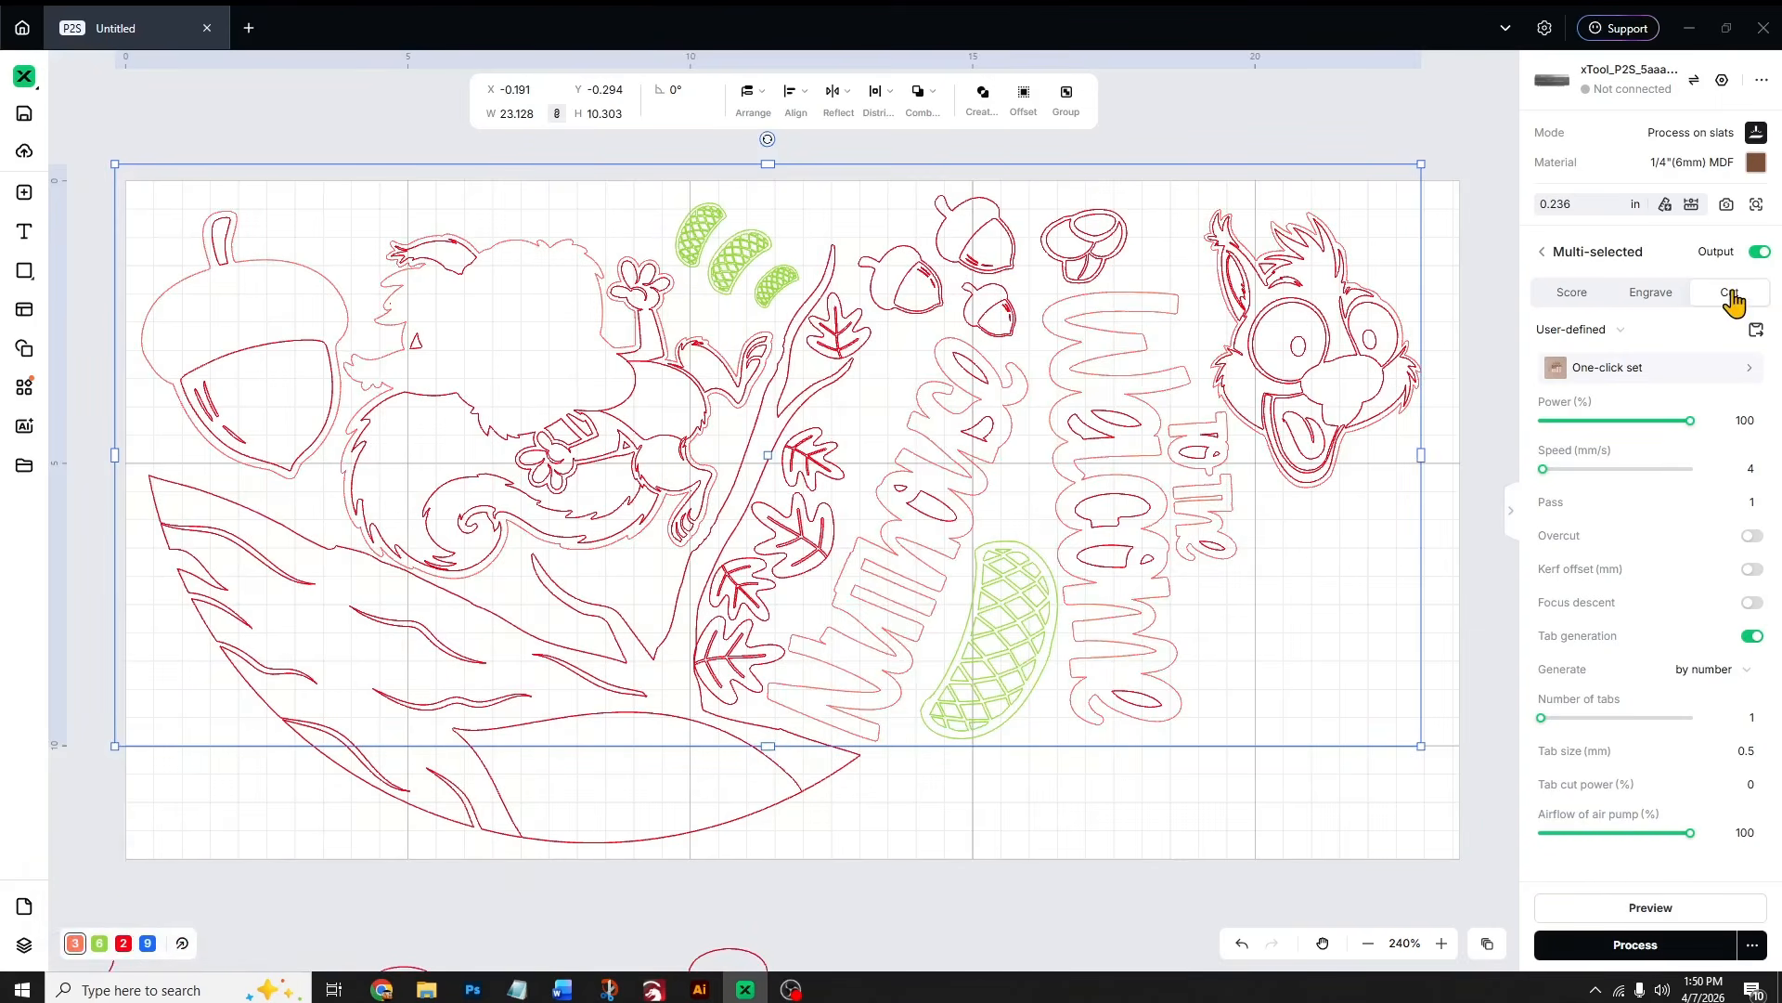
pyautogui.click(1134, 871)
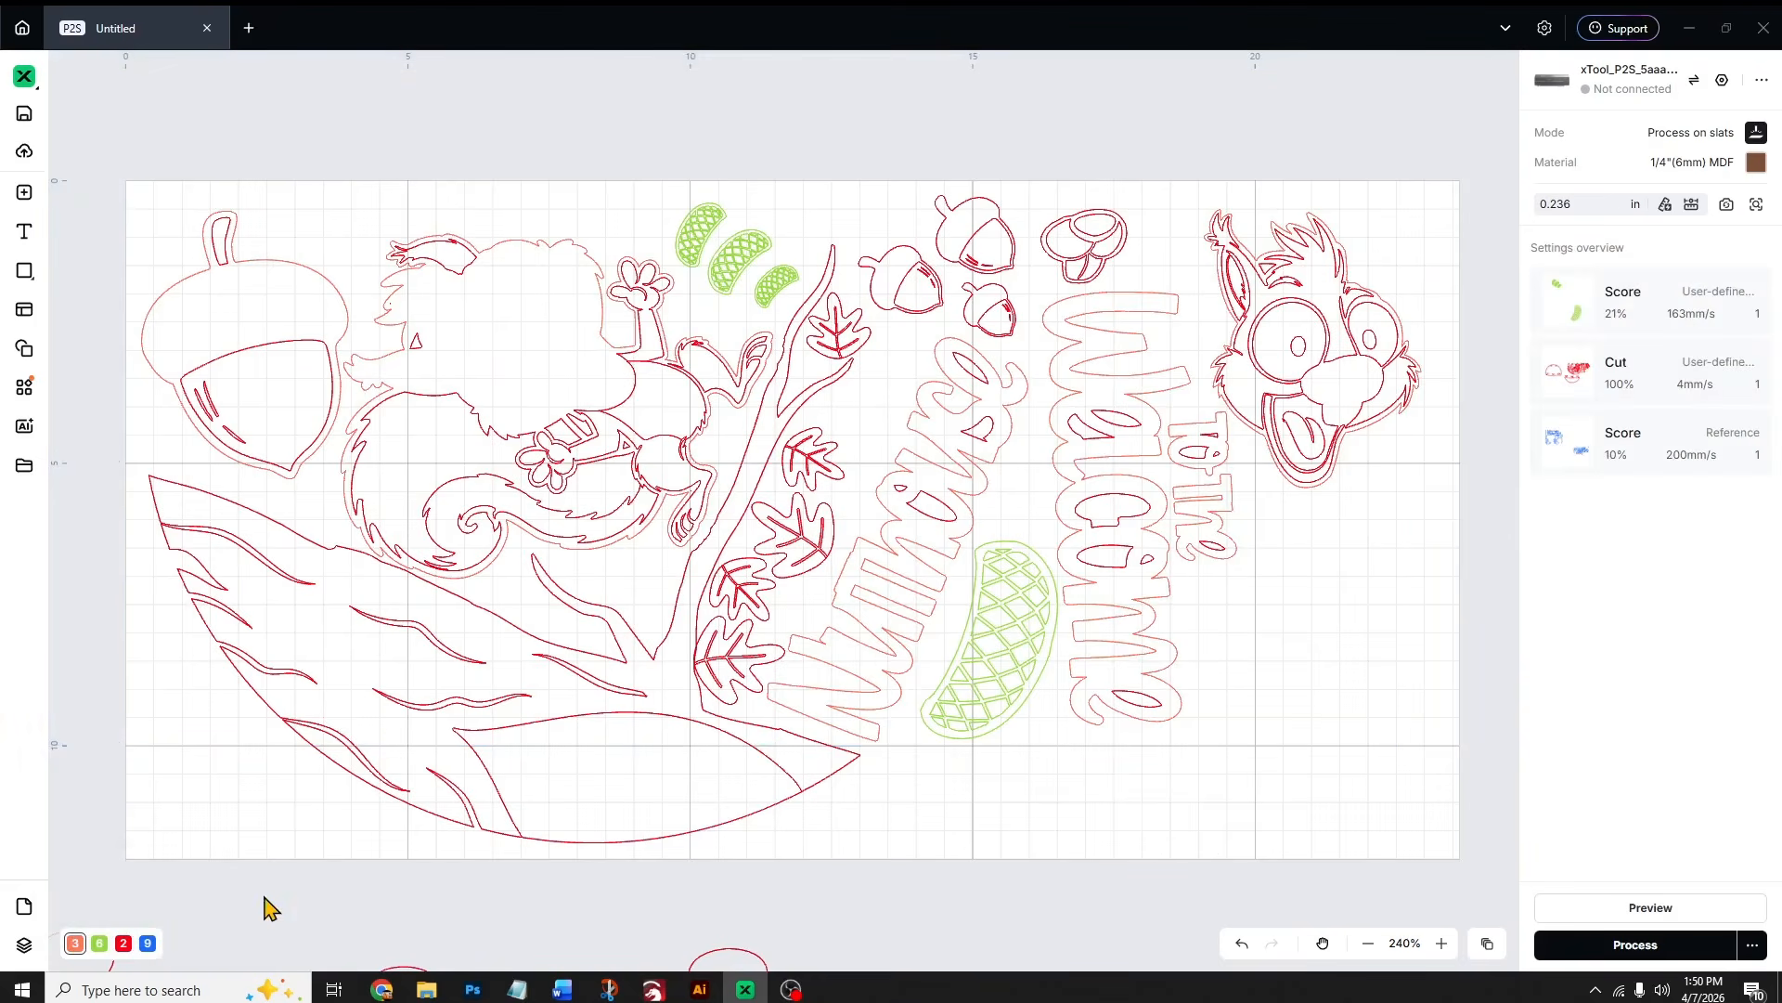
# - Set the number of tabs to 4 for the layer 3 outer outlines, and change their tab generation to by spacing
pyautogui.click(73, 944)
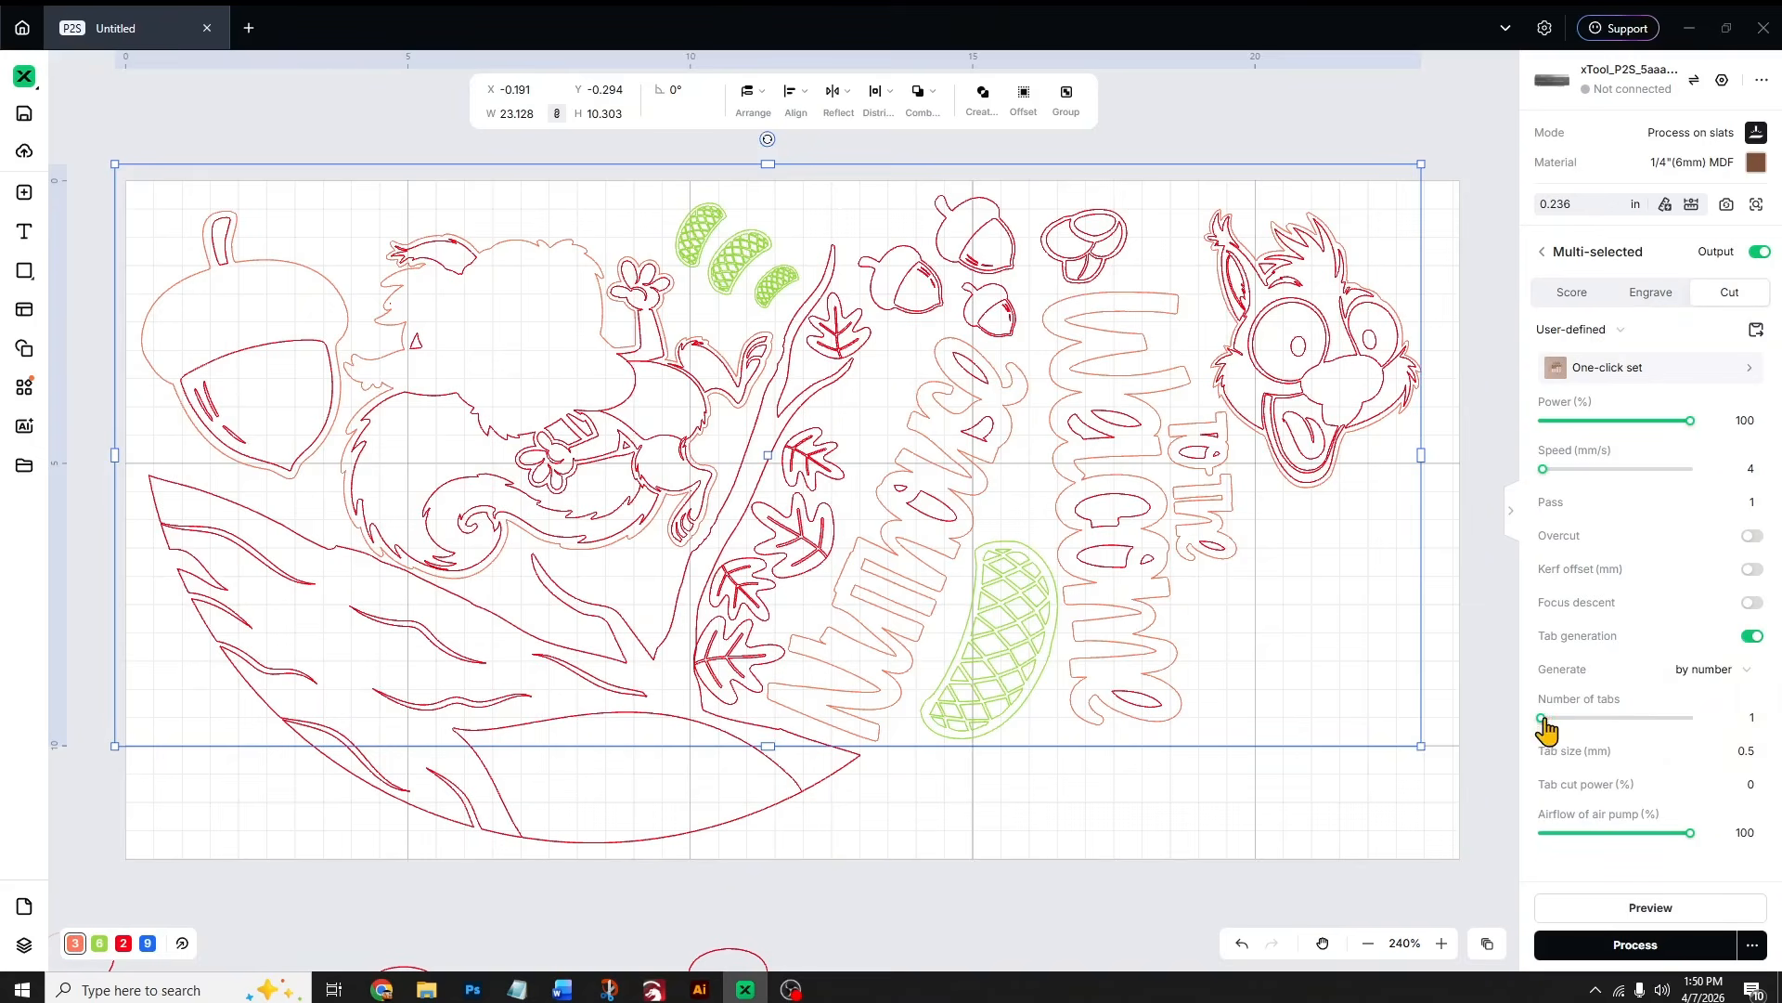
pyautogui.moveTo(1543, 721); pyautogui.dragTo(1547, 724)
pyautogui.moveTo(1552, 722)
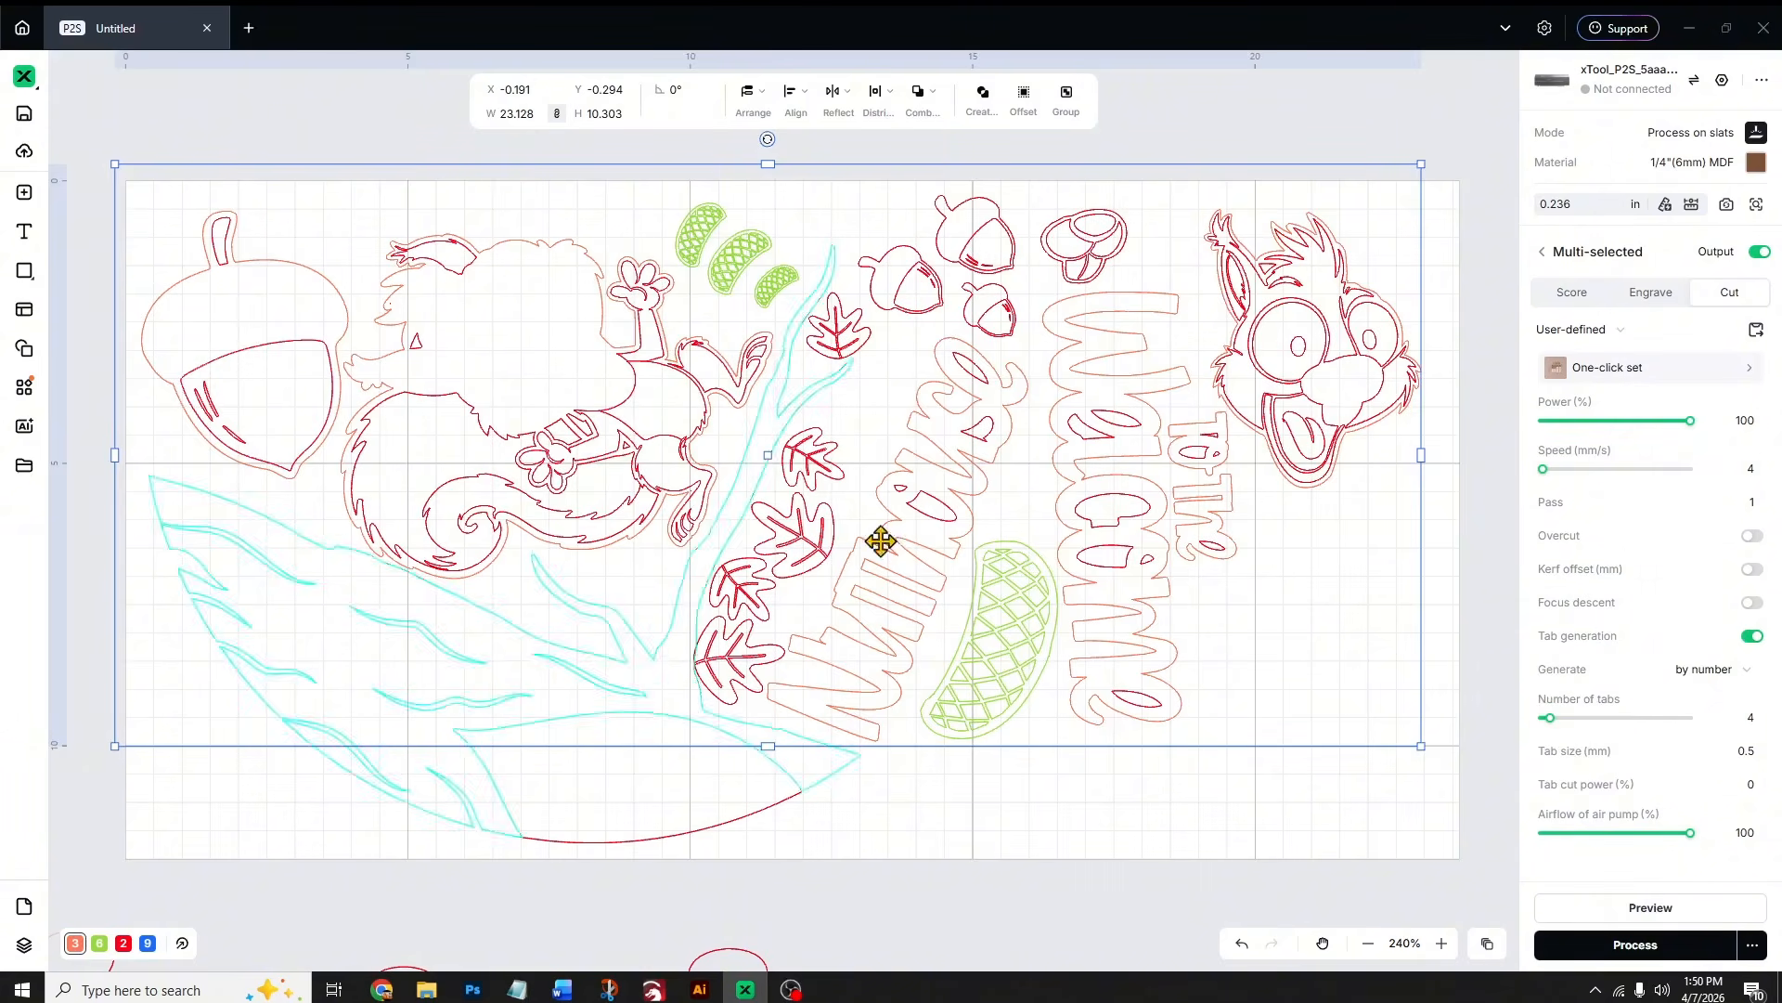
pyautogui.click(1734, 670)
pyautogui.click(1684, 735)
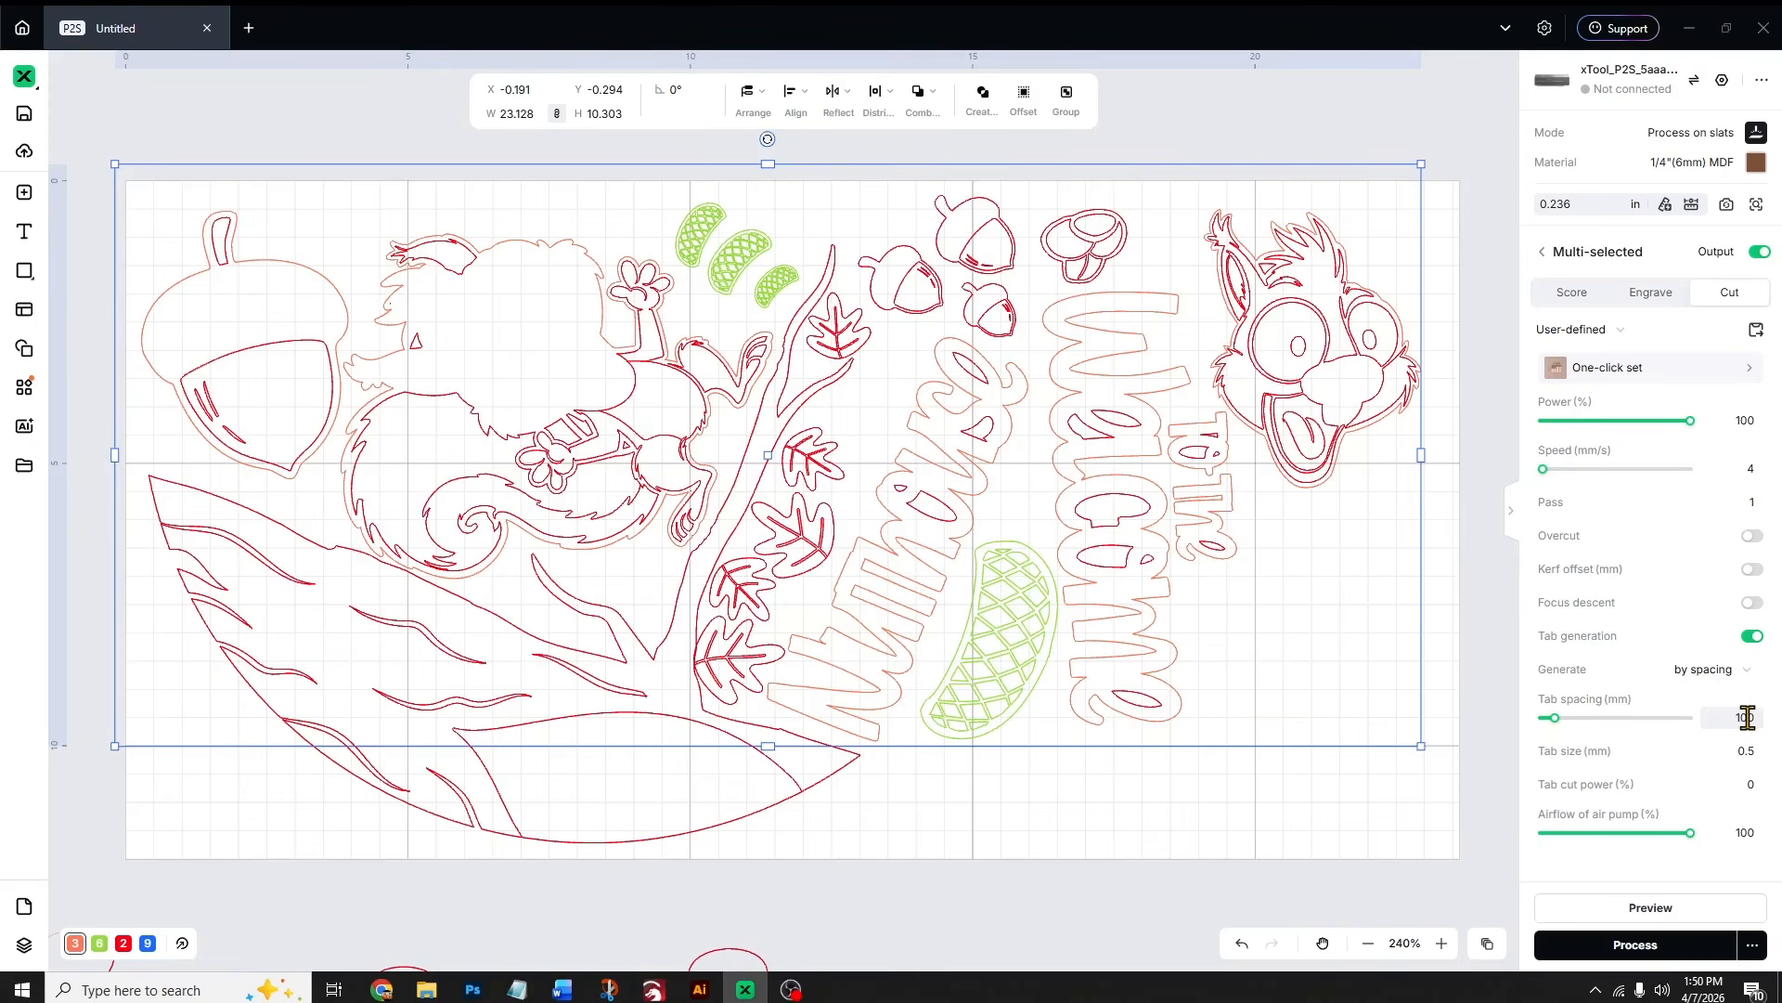
pyautogui.click(1455, 738)
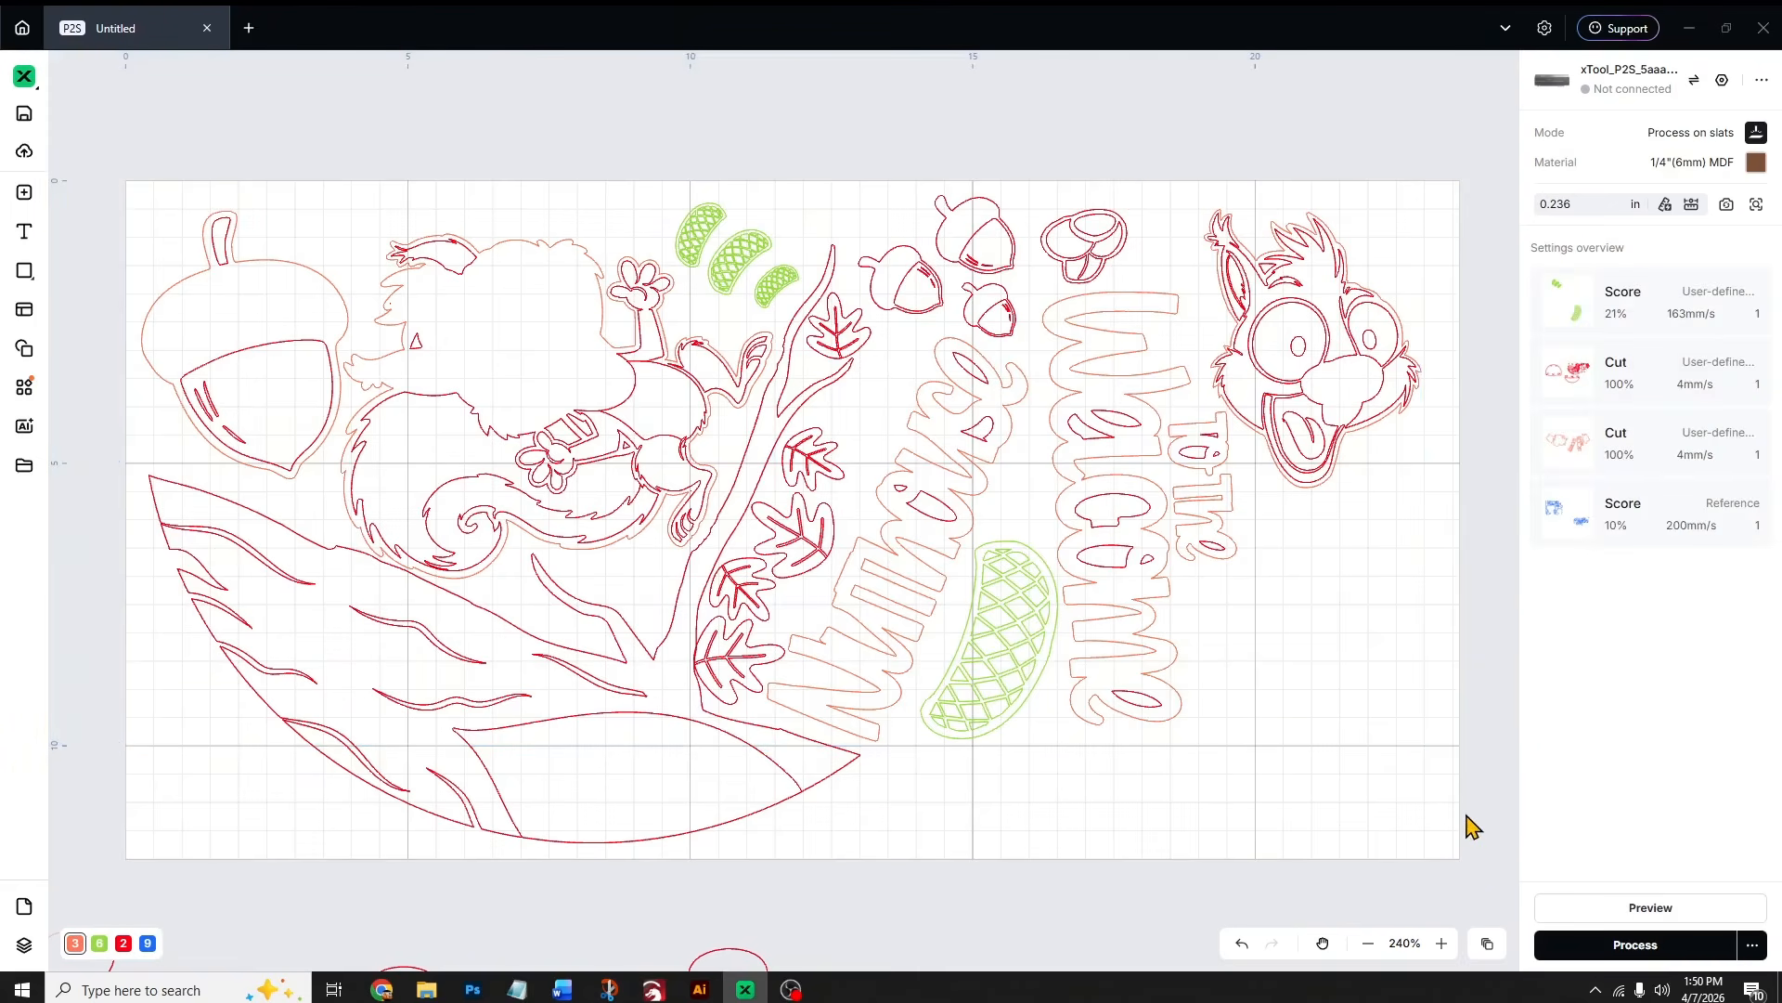
# - Select the whole door hanger design on the bed and preview its processing path in the check before processing
pyautogui.moveTo(1469, 840); pyautogui.dragTo(56, 88)
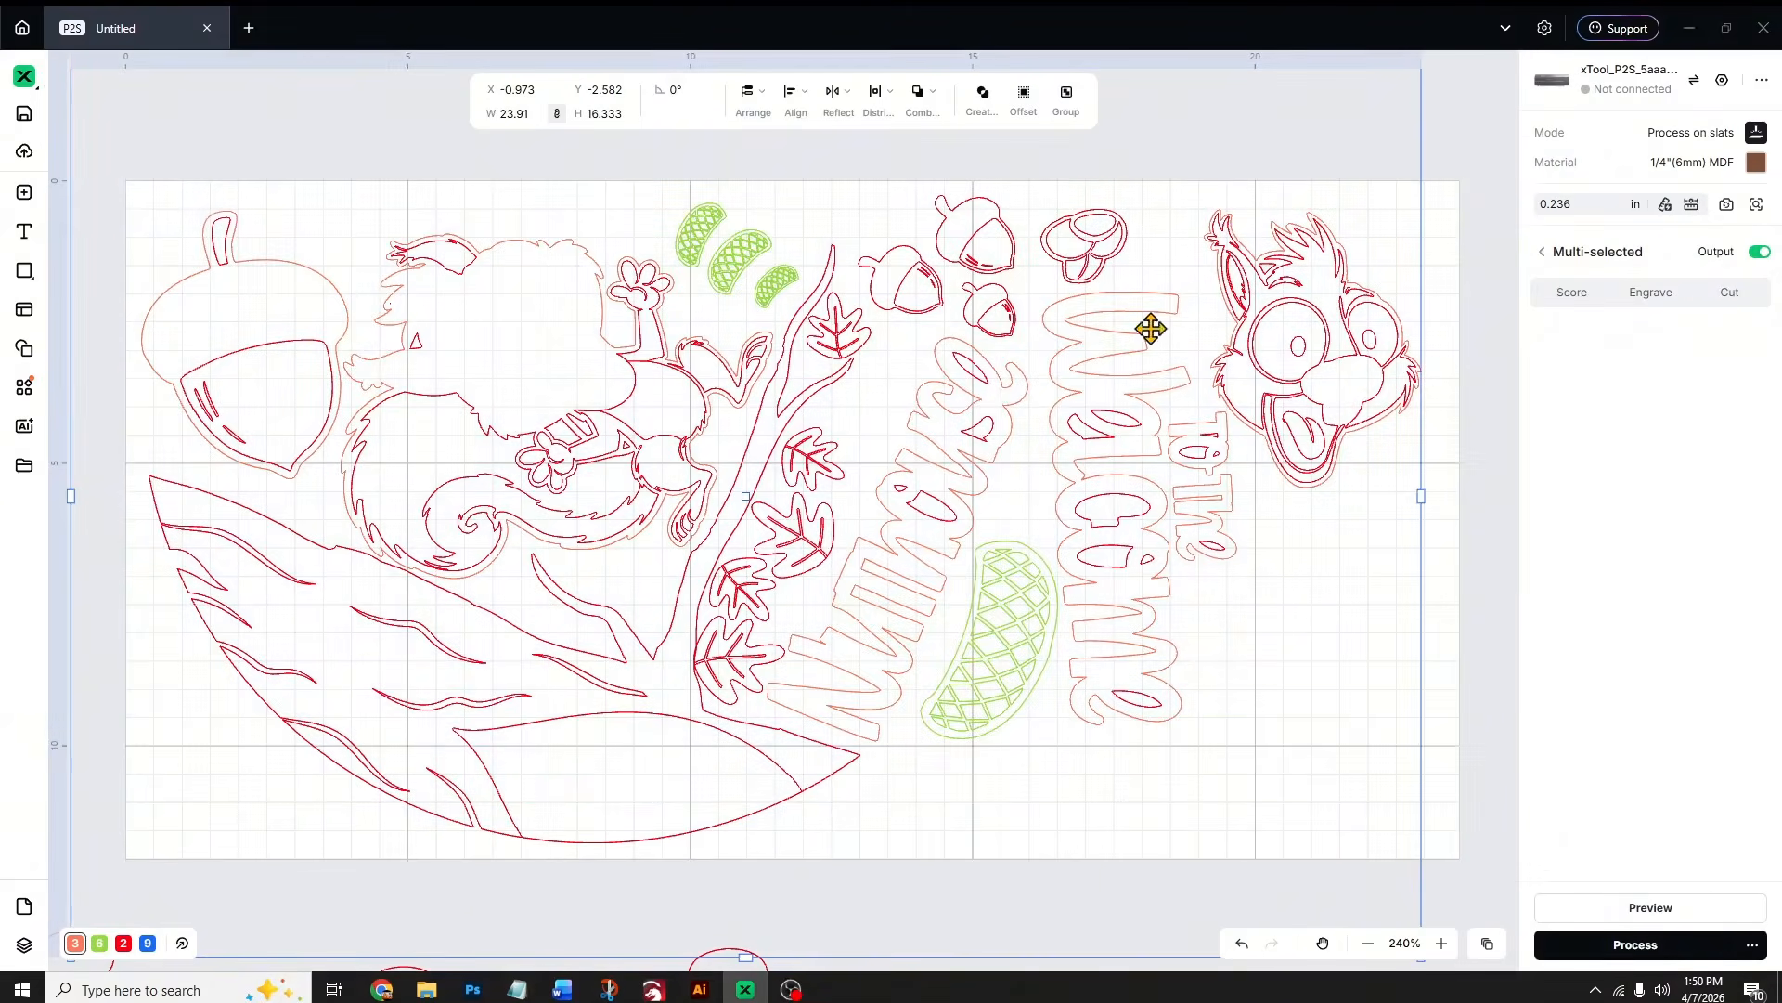
pyautogui.click(1679, 962)
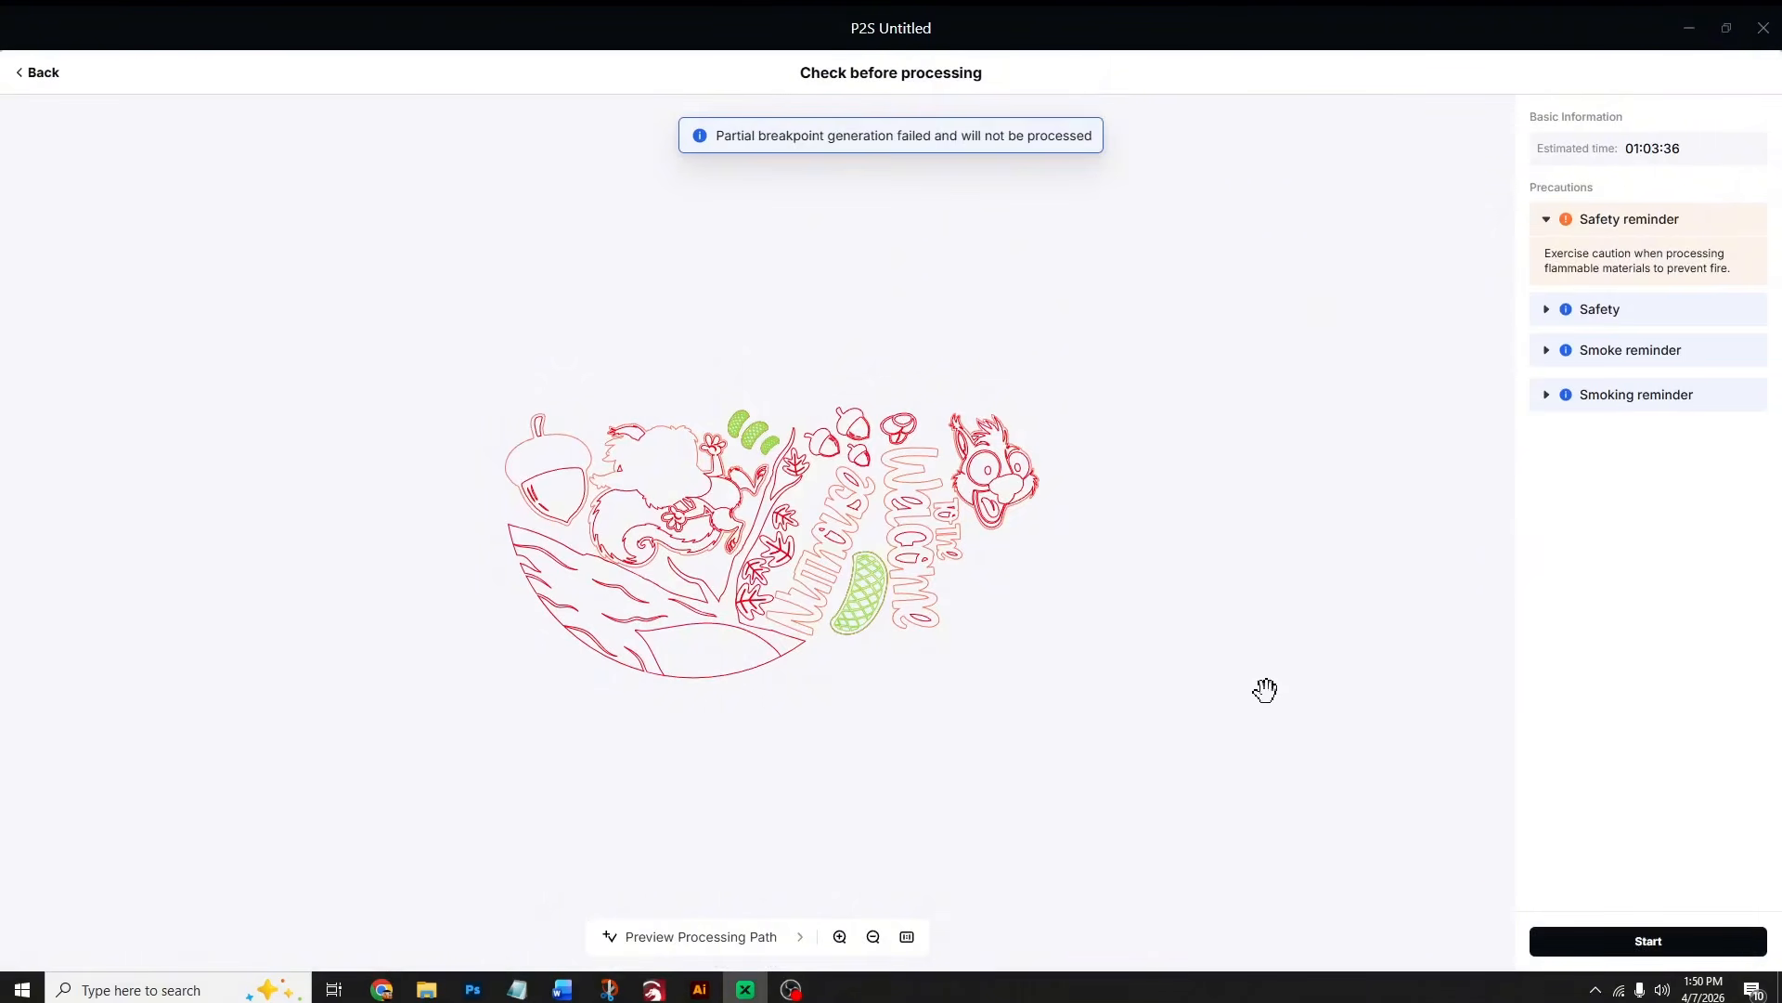
pyautogui.click(716, 945)
# - Examine the tab gaps in the processing path around the oak leaves, the branch and the "Nuthouse" lettering
pyautogui.scroll(5, 767, 550)
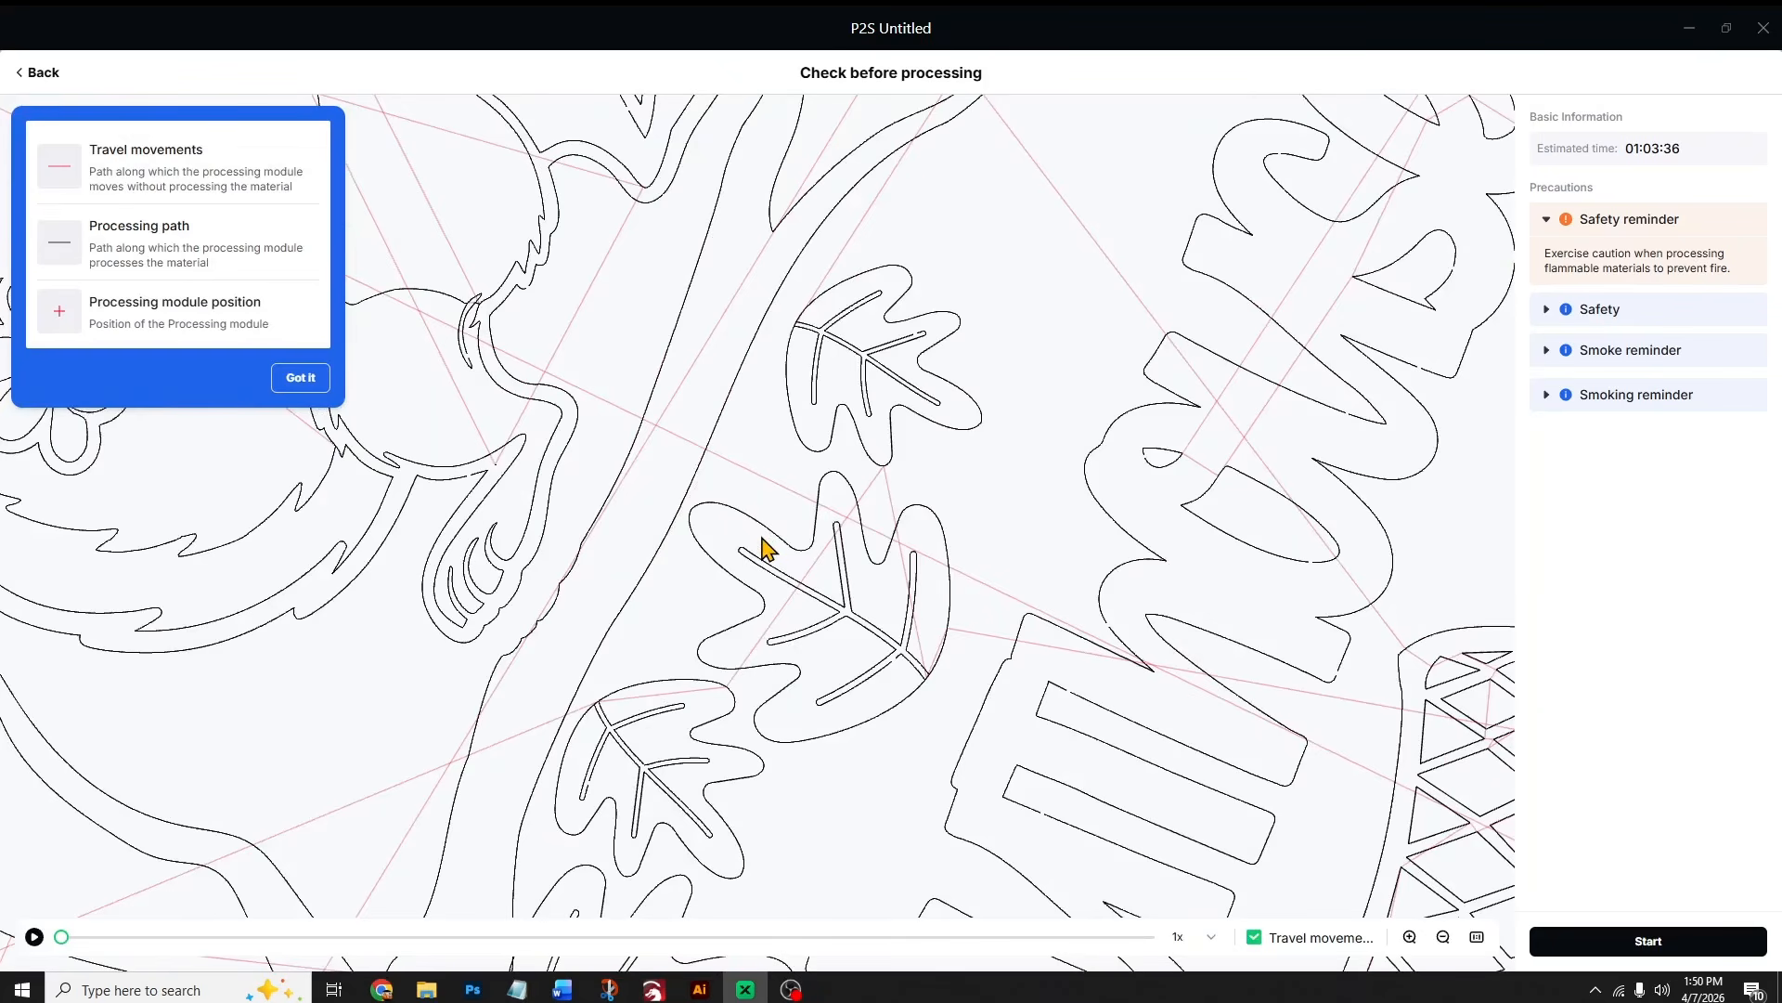
pyautogui.scroll(-1, 932, 592)
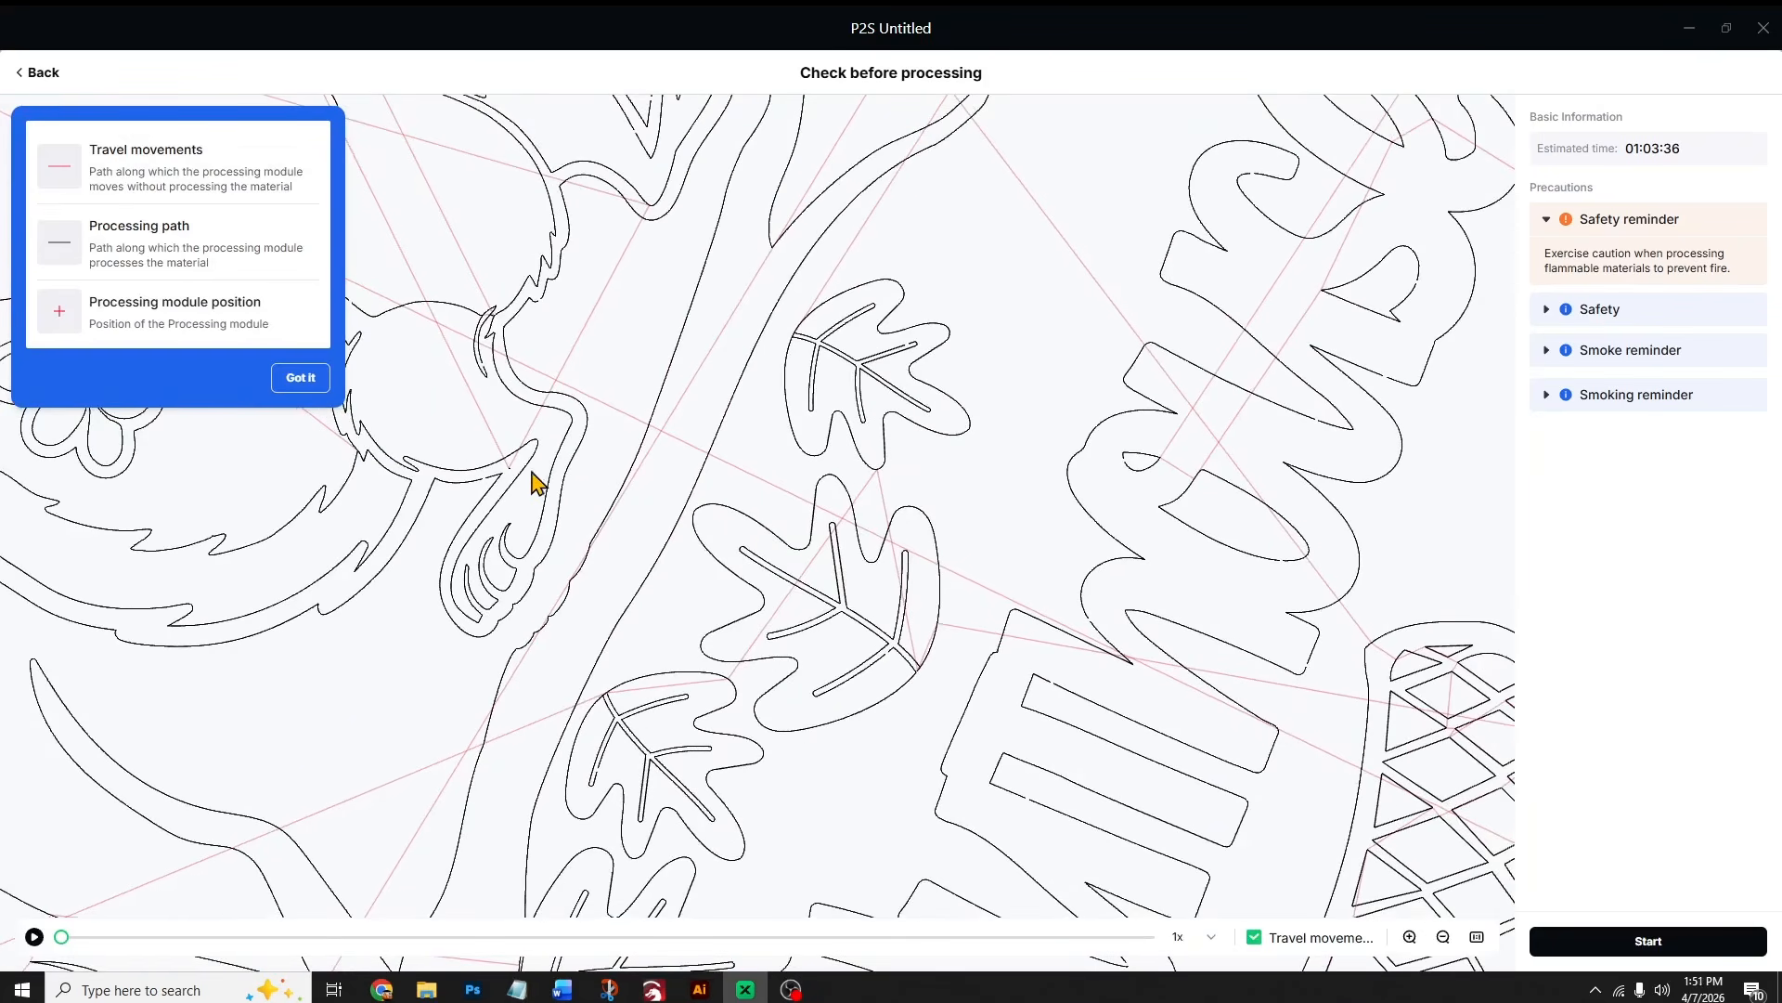
pyautogui.scroll(-2, 453, 427)
pyautogui.scroll(3, 469, 395)
pyautogui.scroll(-3, 510, 386)
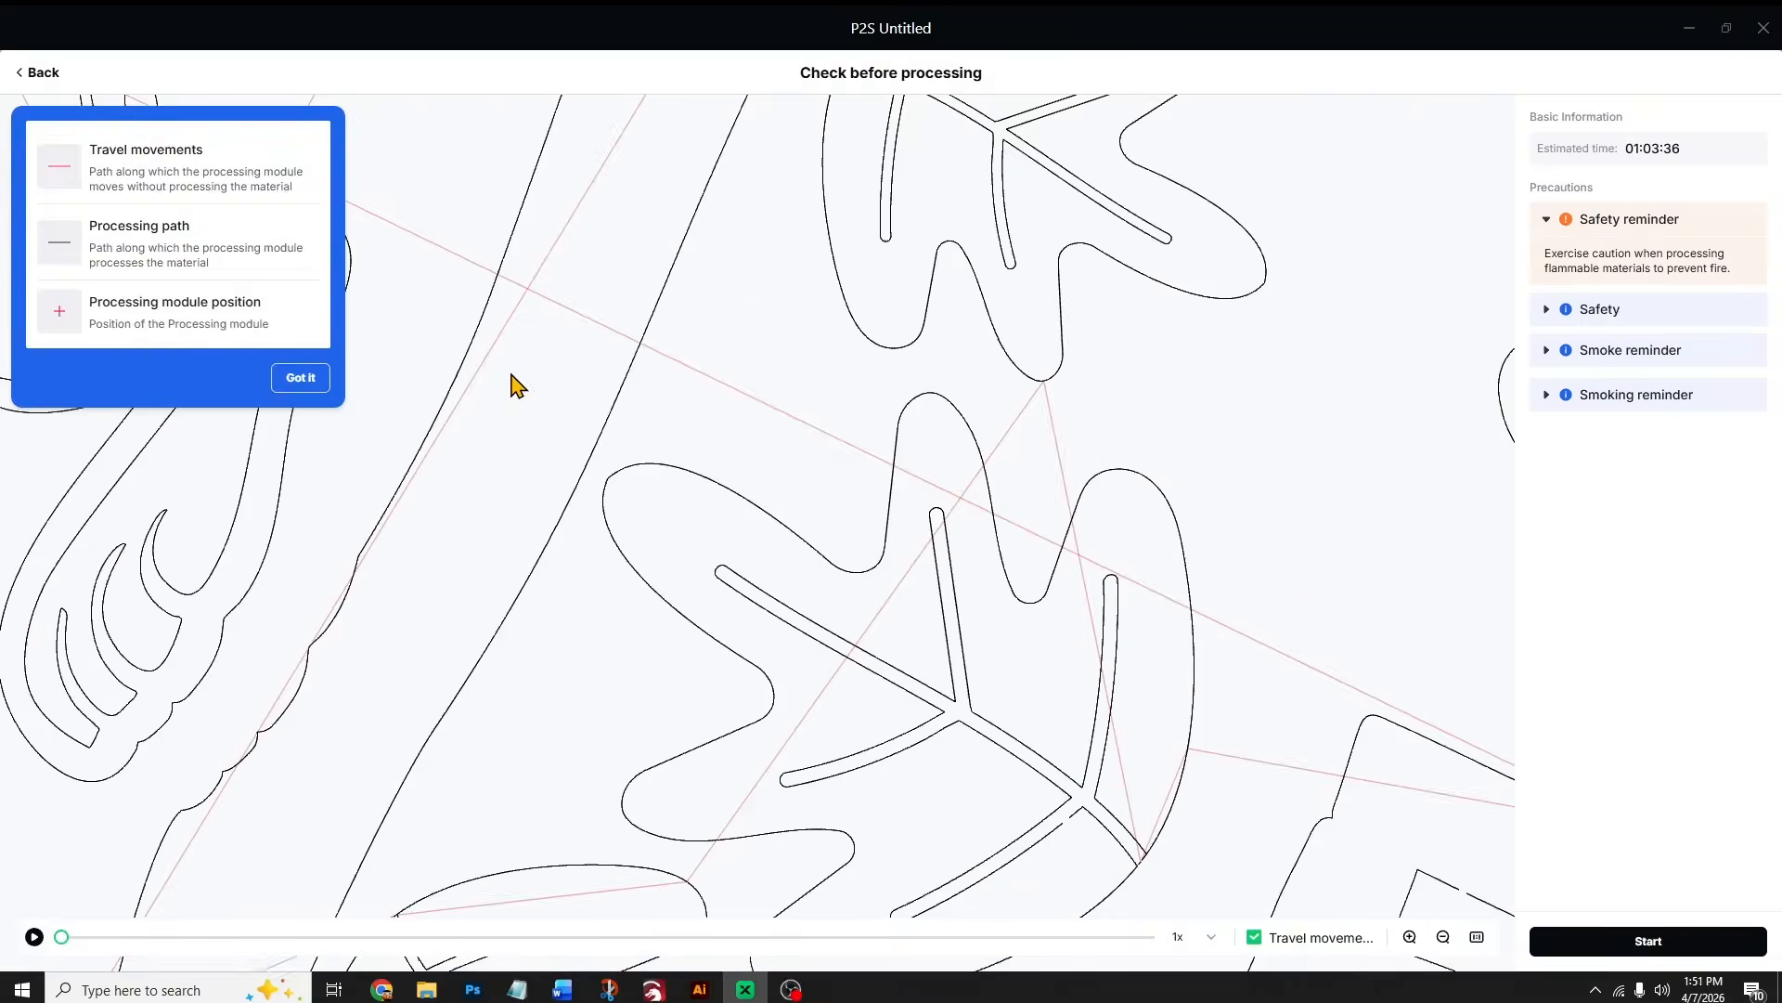
pyautogui.scroll(3, 417, 376)
pyautogui.scroll(2, 517, 454)
# - Inspect the tab gaps along the squirrel's foot, leg, body and raised paw in the processing path
pyautogui.moveTo(594, 483); pyautogui.dragTo(870, 555)
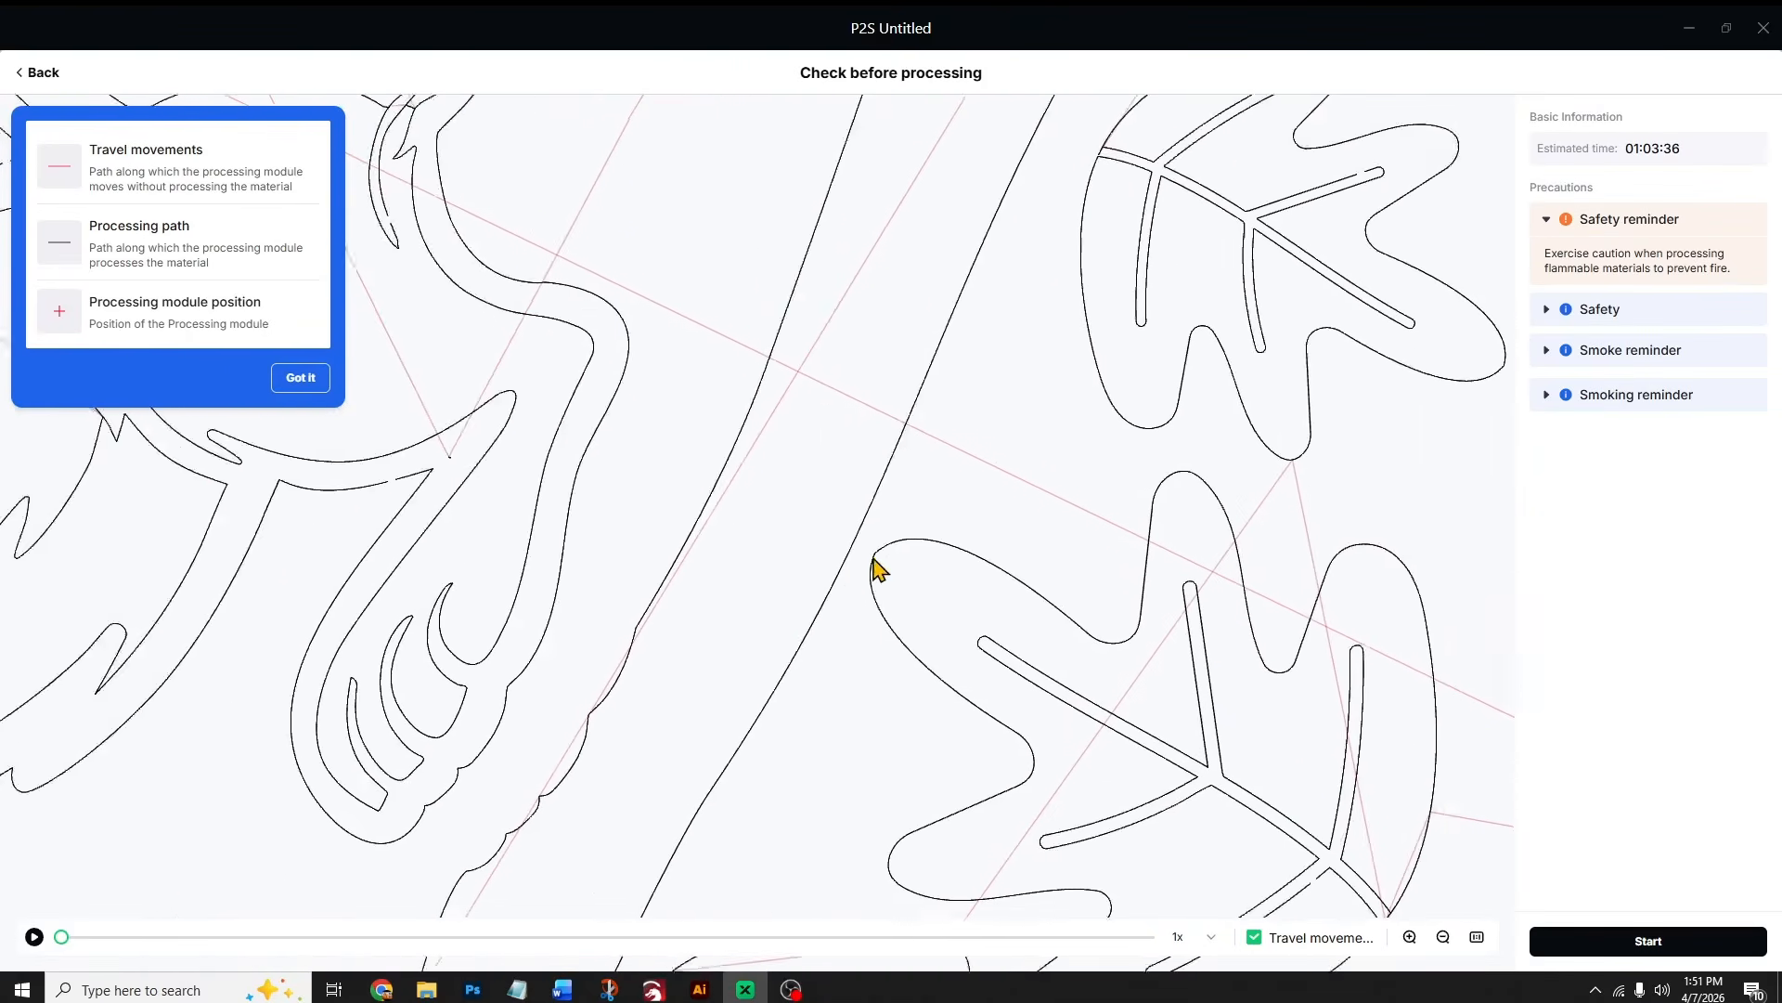
pyautogui.moveTo(685, 438); pyautogui.dragTo(854, 613)
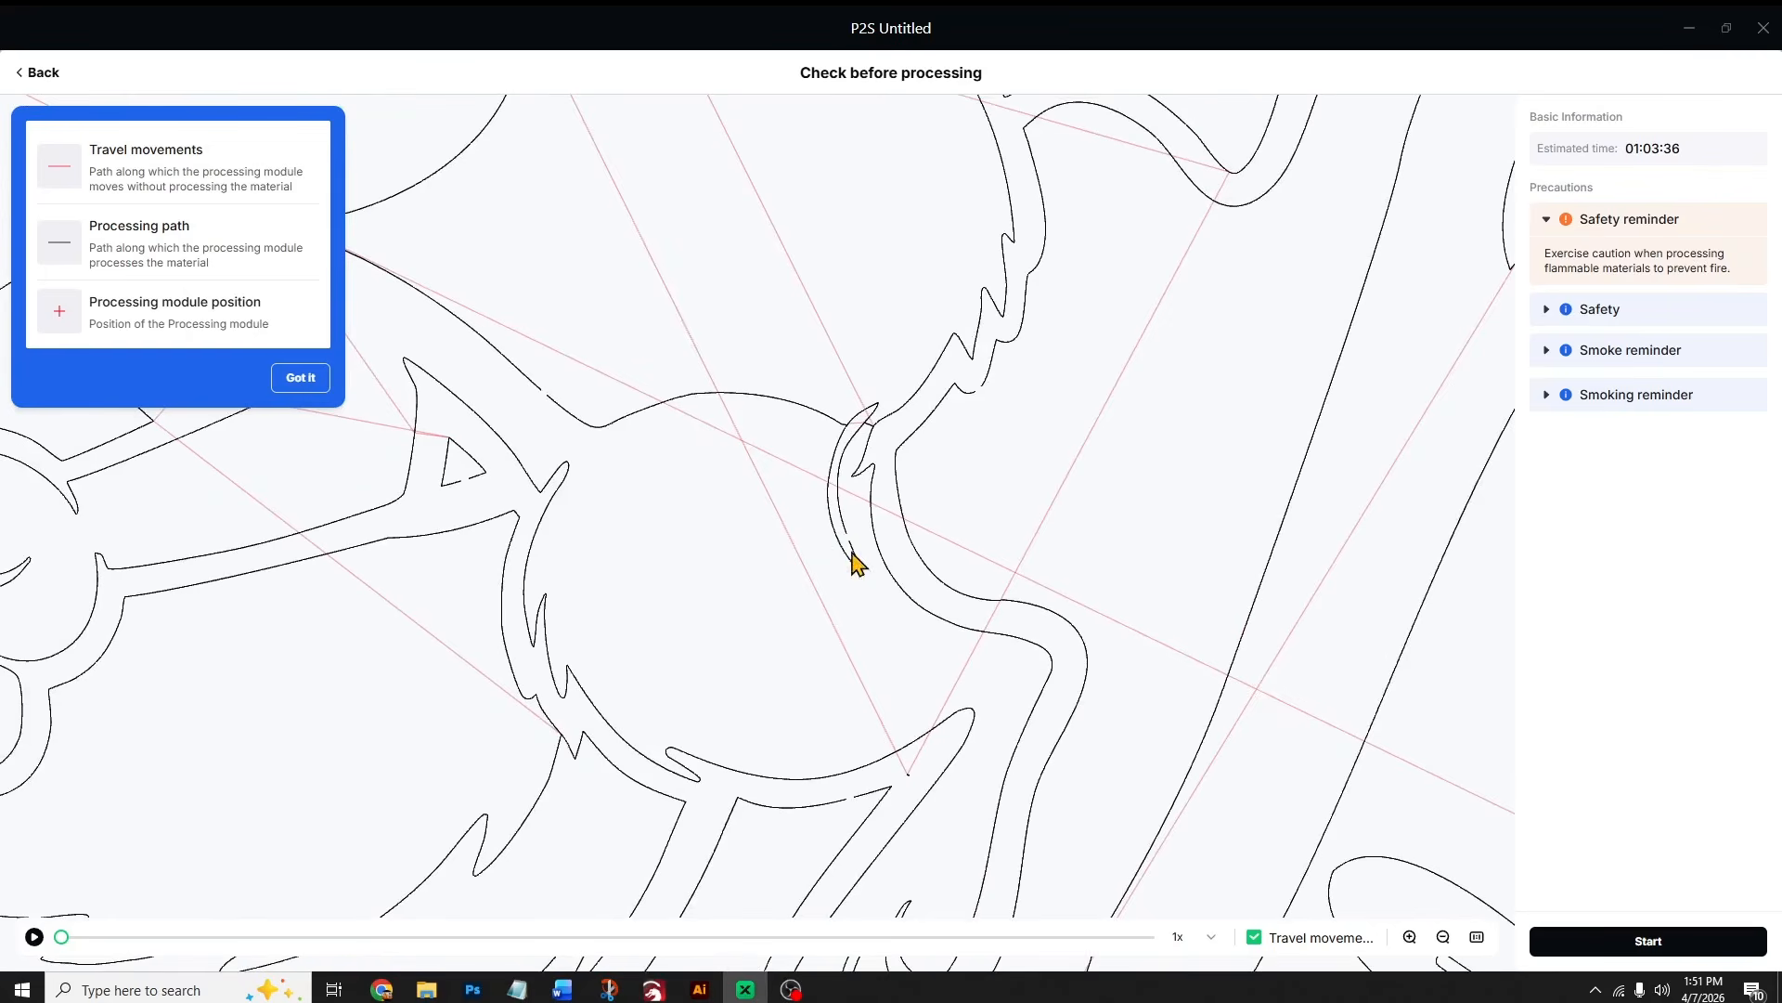
pyautogui.moveTo(629, 458); pyautogui.dragTo(906, 756)
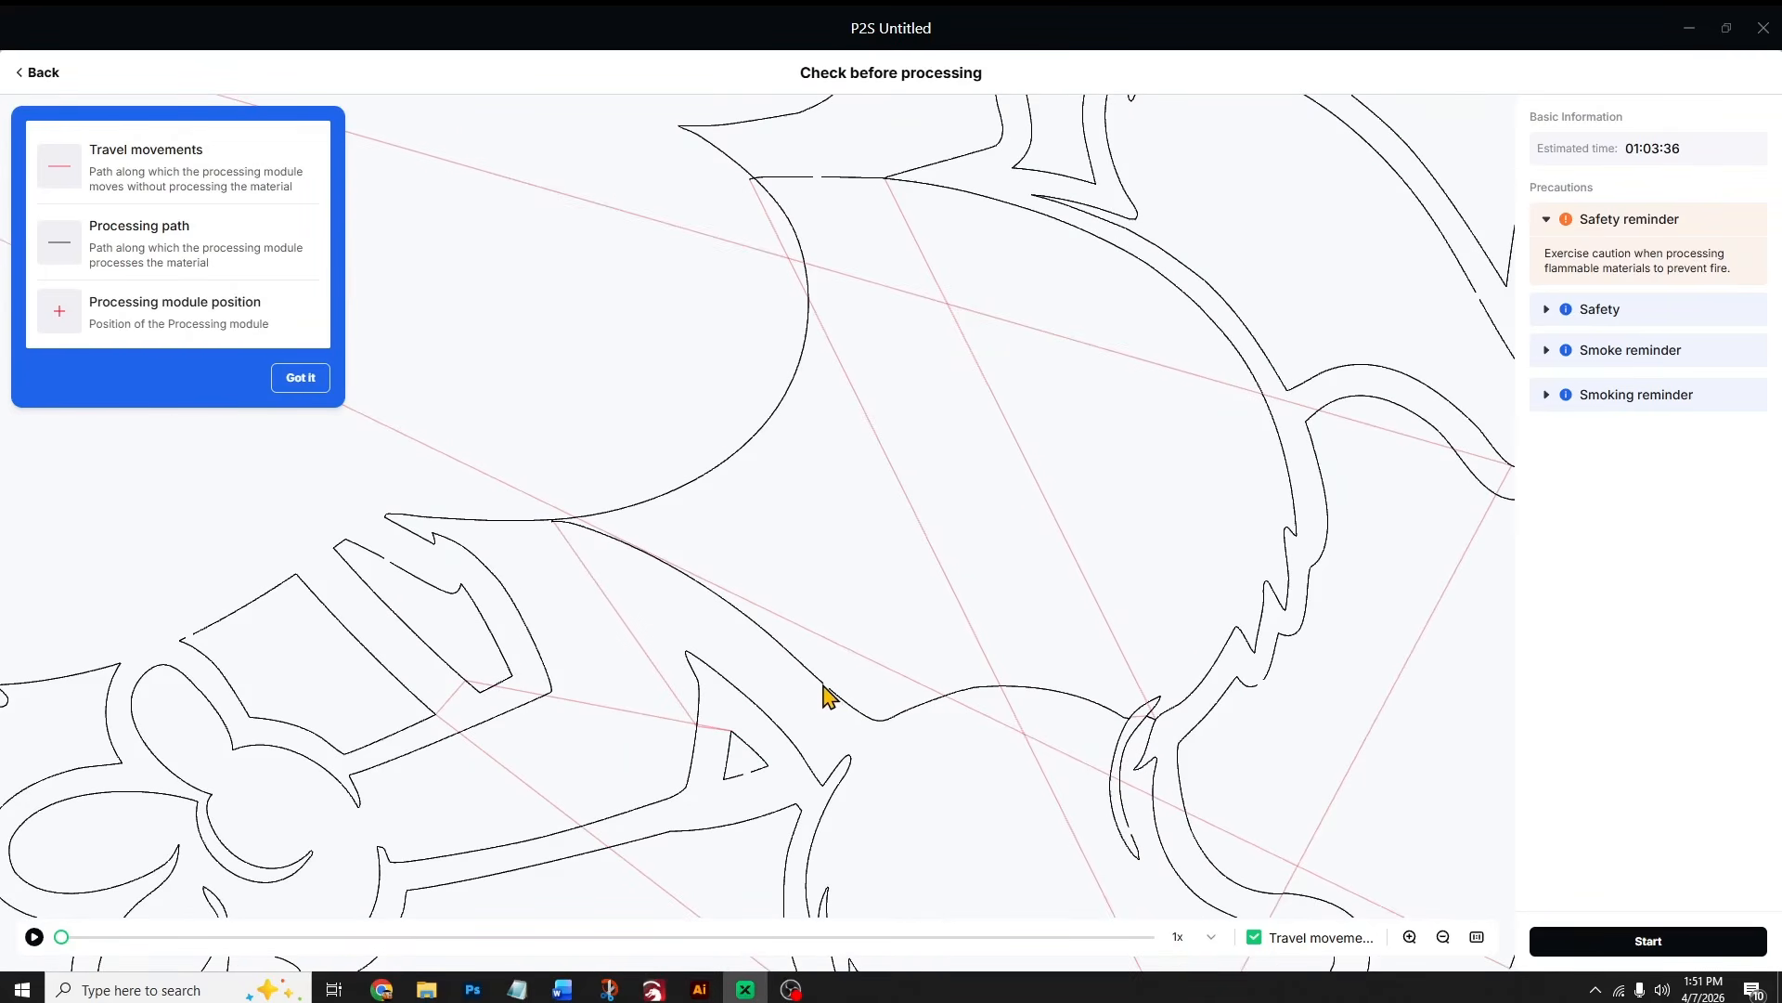
pyautogui.moveTo(842, 246); pyautogui.dragTo(894, 524)
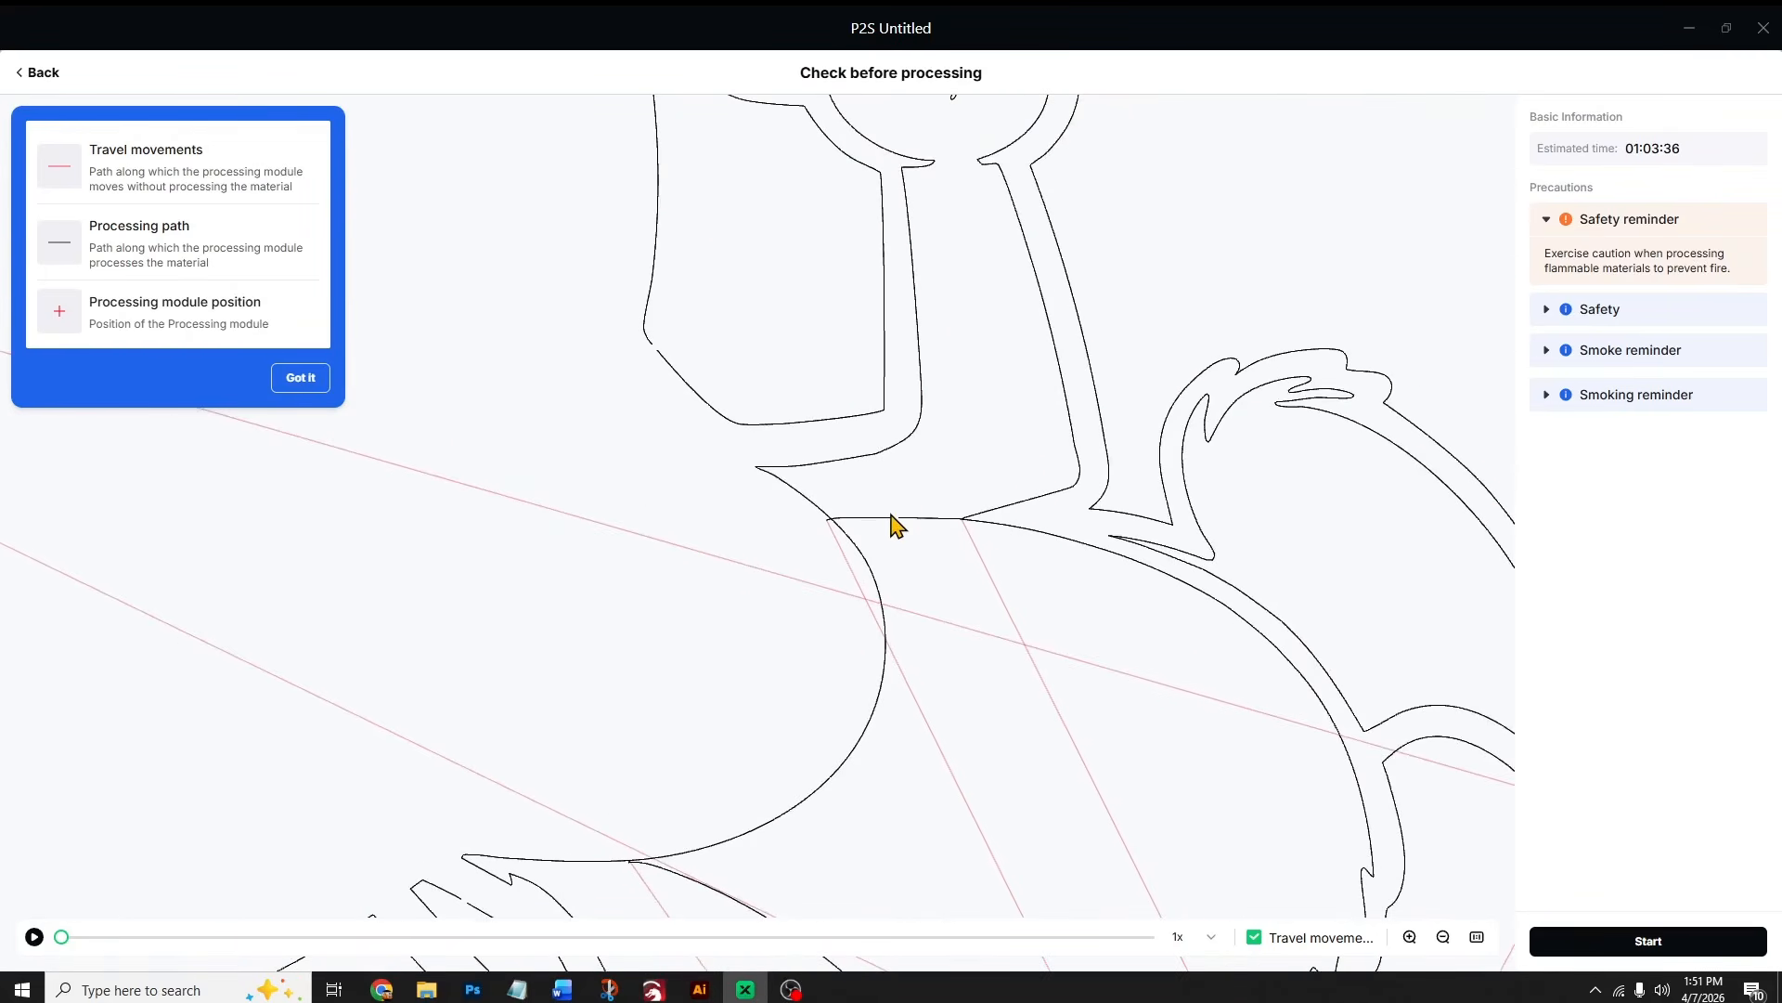
pyautogui.moveTo(947, 377); pyautogui.dragTo(1006, 752)
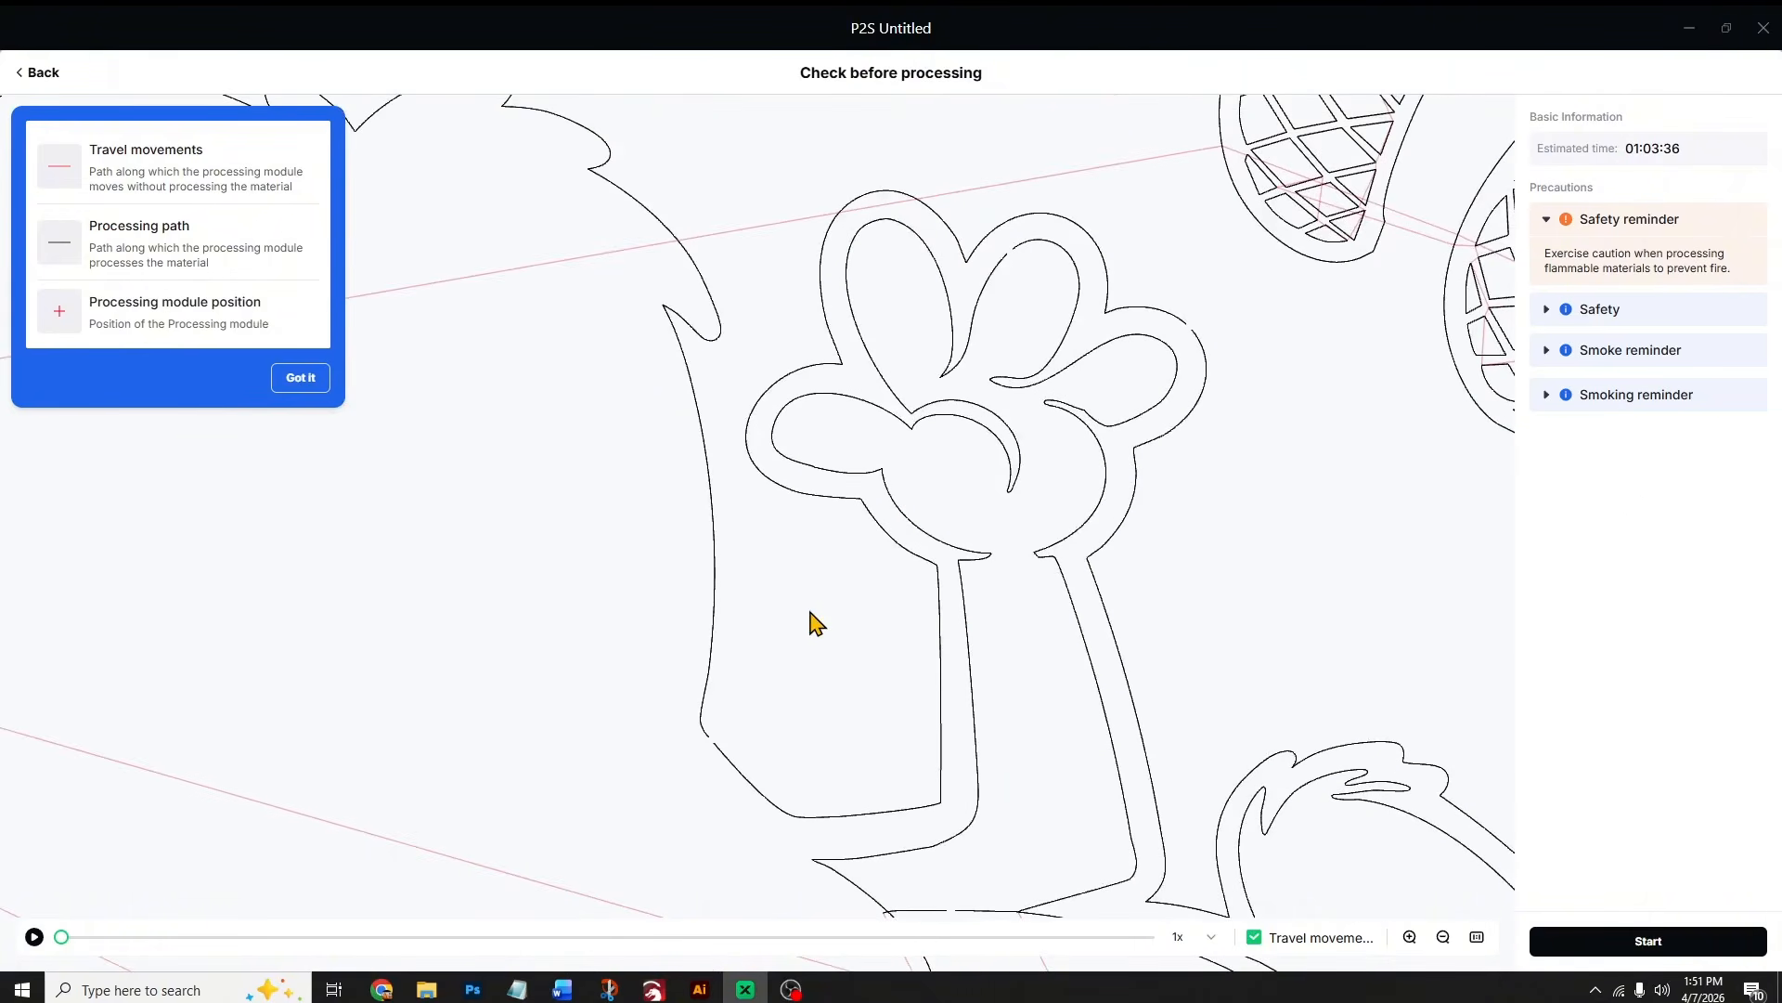
pyautogui.moveTo(718, 751); pyautogui.dragTo(1134, 831)
pyautogui.moveTo(525, 267); pyautogui.dragTo(1232, 258)
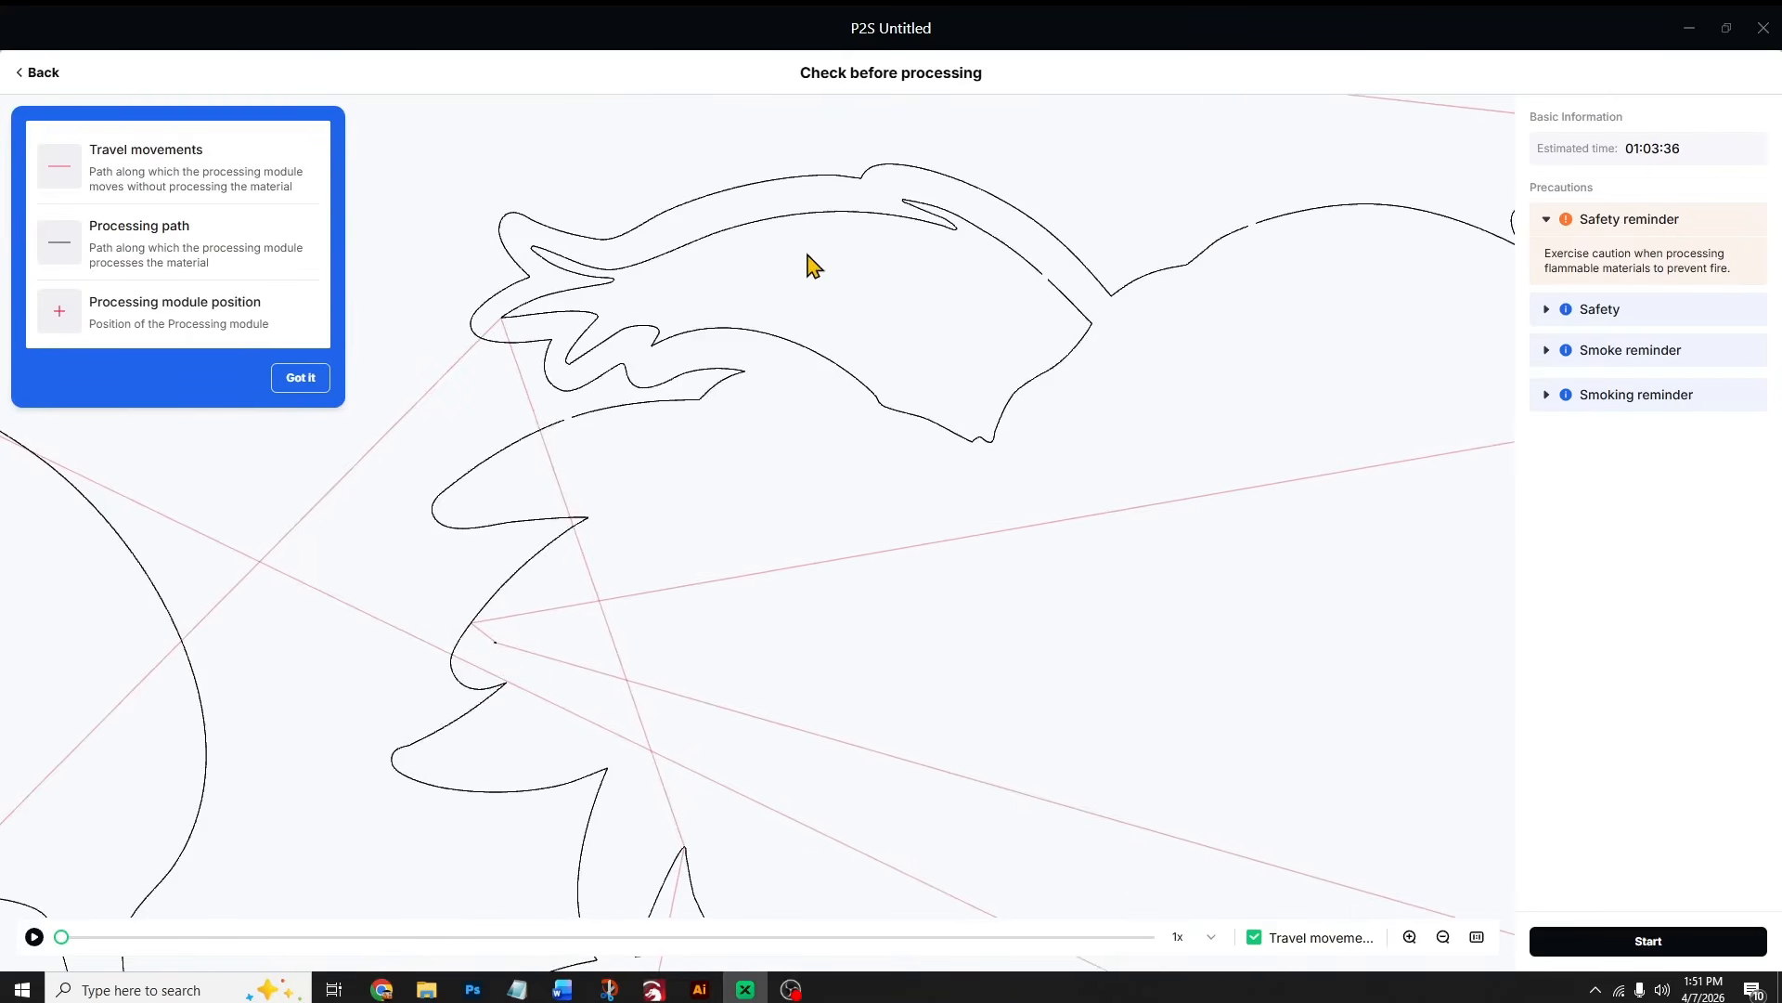
# - Inspect the tab gaps around the squirrel's ear, head outline and curled tail, and review the whole processing path
pyautogui.moveTo(808, 267); pyautogui.dragTo(987, 179)
pyautogui.moveTo(773, 792); pyautogui.dragTo(711, 362)
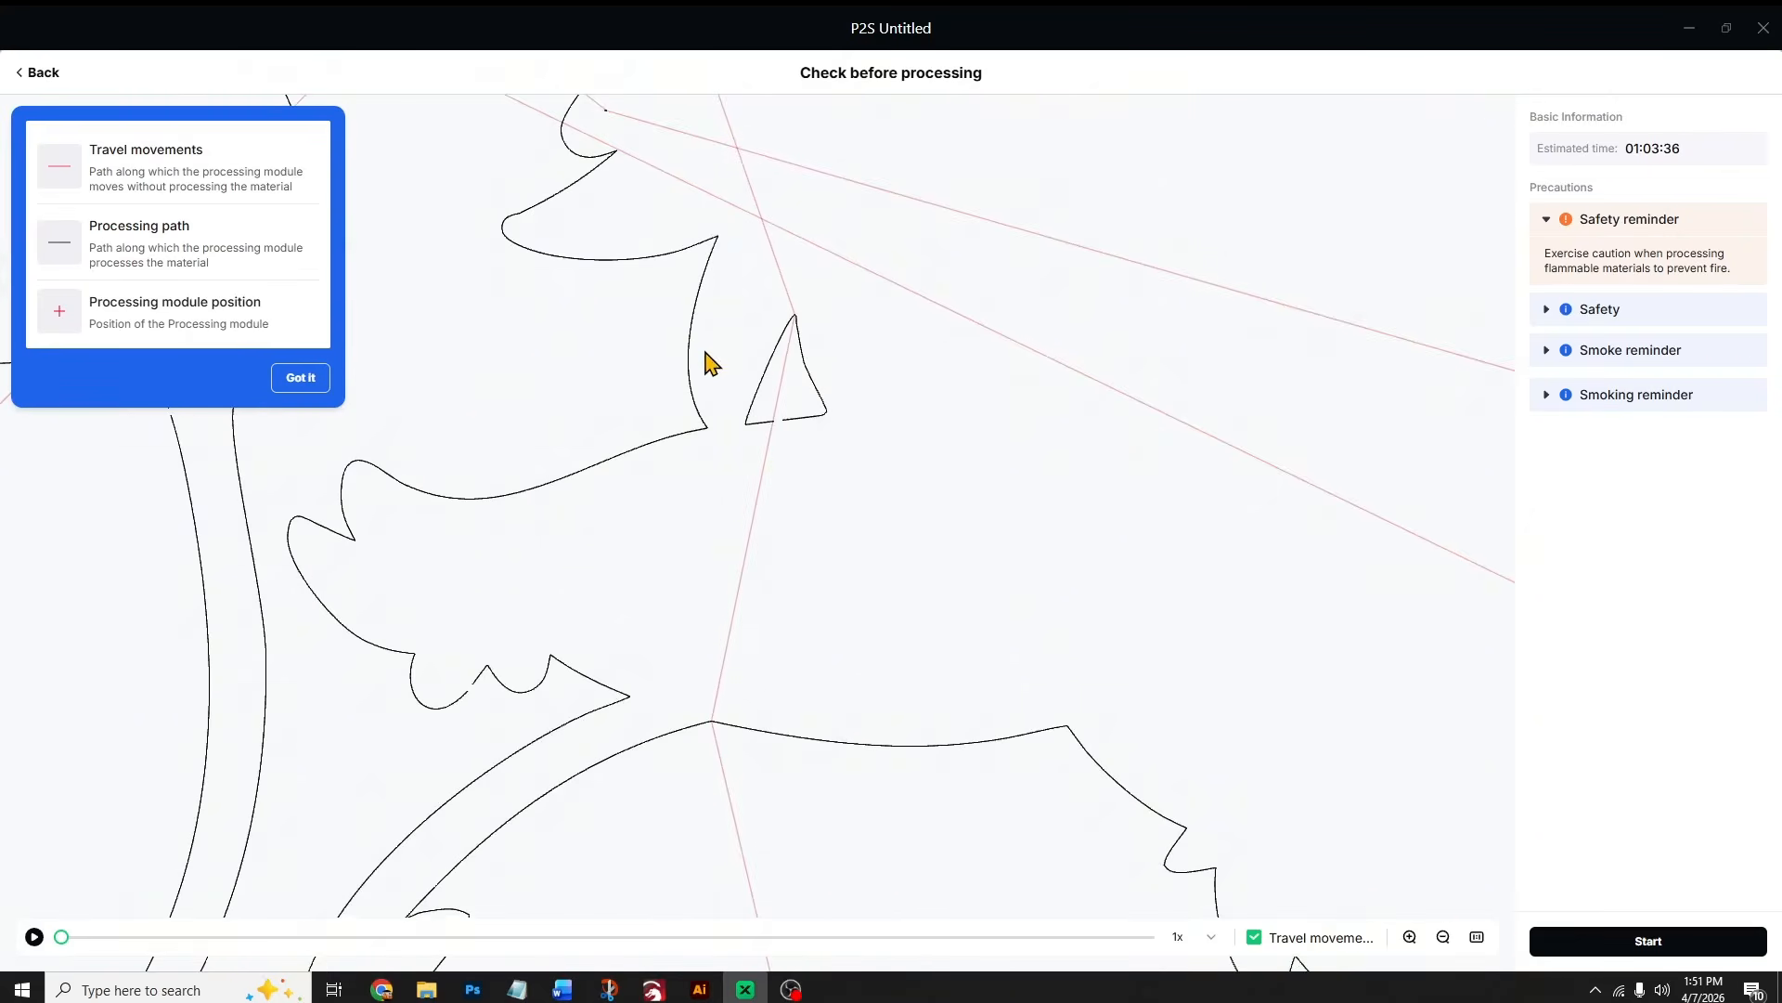
pyautogui.moveTo(632, 683); pyautogui.dragTo(775, 323)
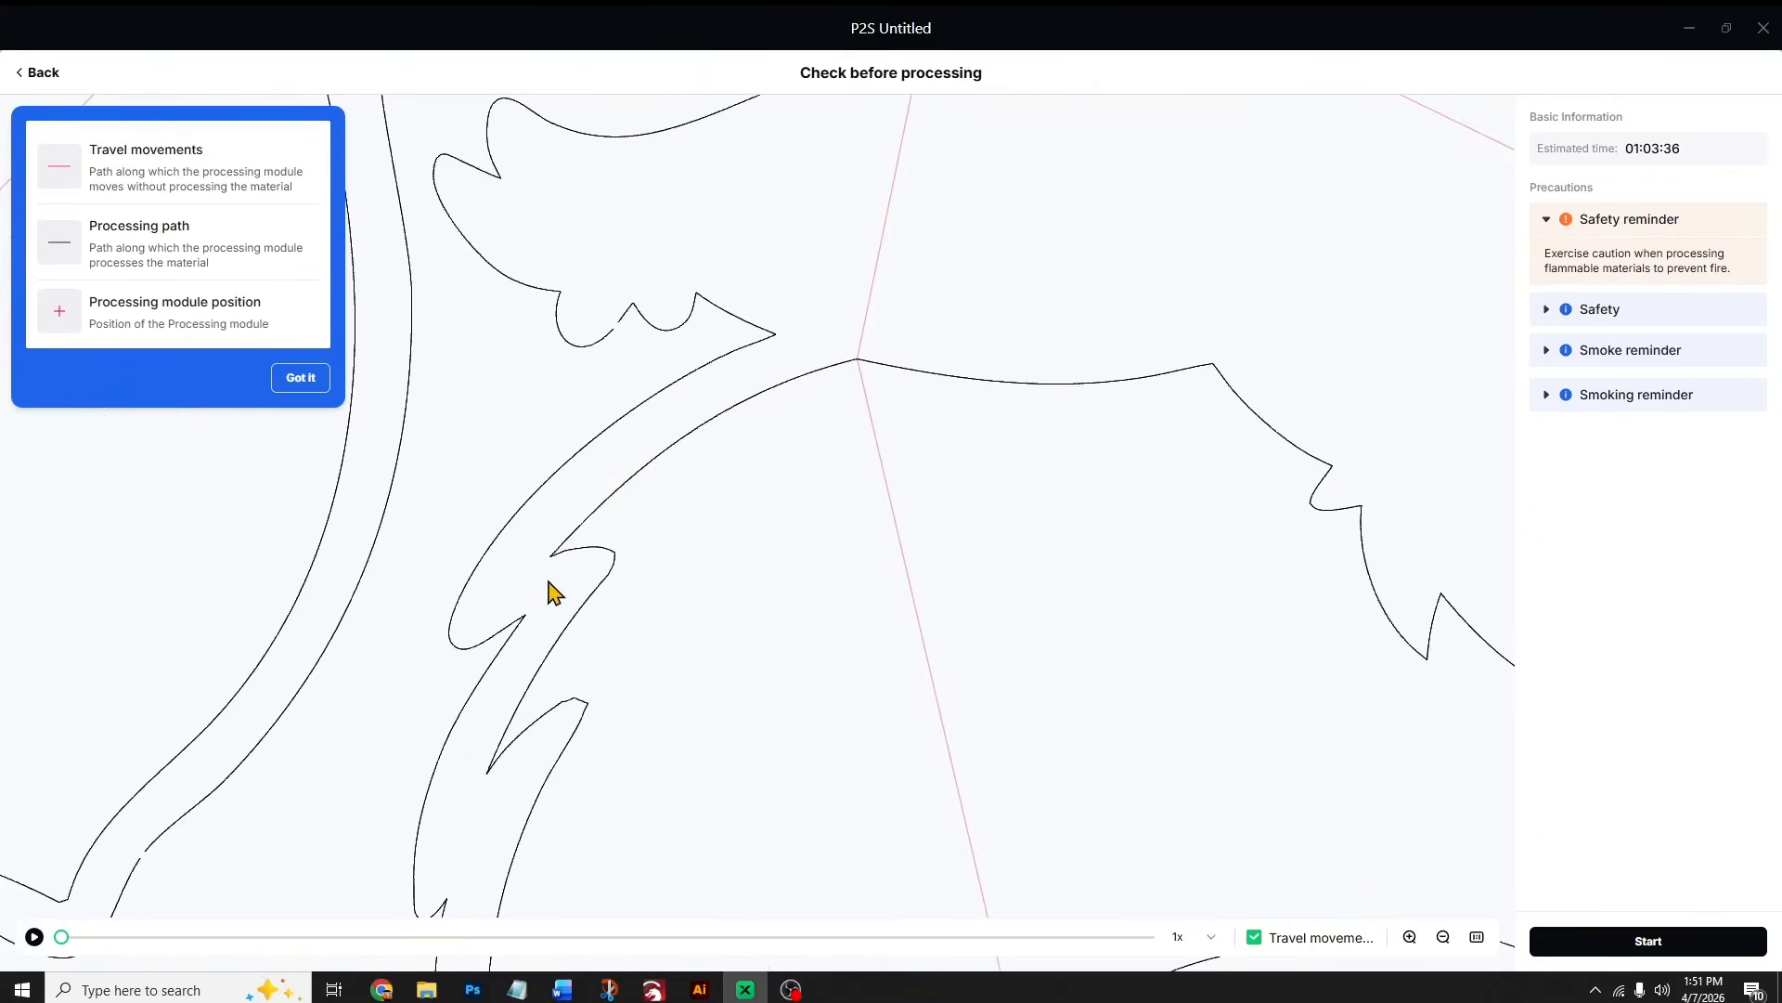
pyautogui.moveTo(548, 585); pyautogui.dragTo(703, 294)
pyautogui.moveTo(687, 703); pyautogui.dragTo(551, 609)
pyautogui.moveTo(1249, 741); pyautogui.dragTo(877, 725)
pyautogui.moveTo(981, 591); pyautogui.dragTo(731, 776)
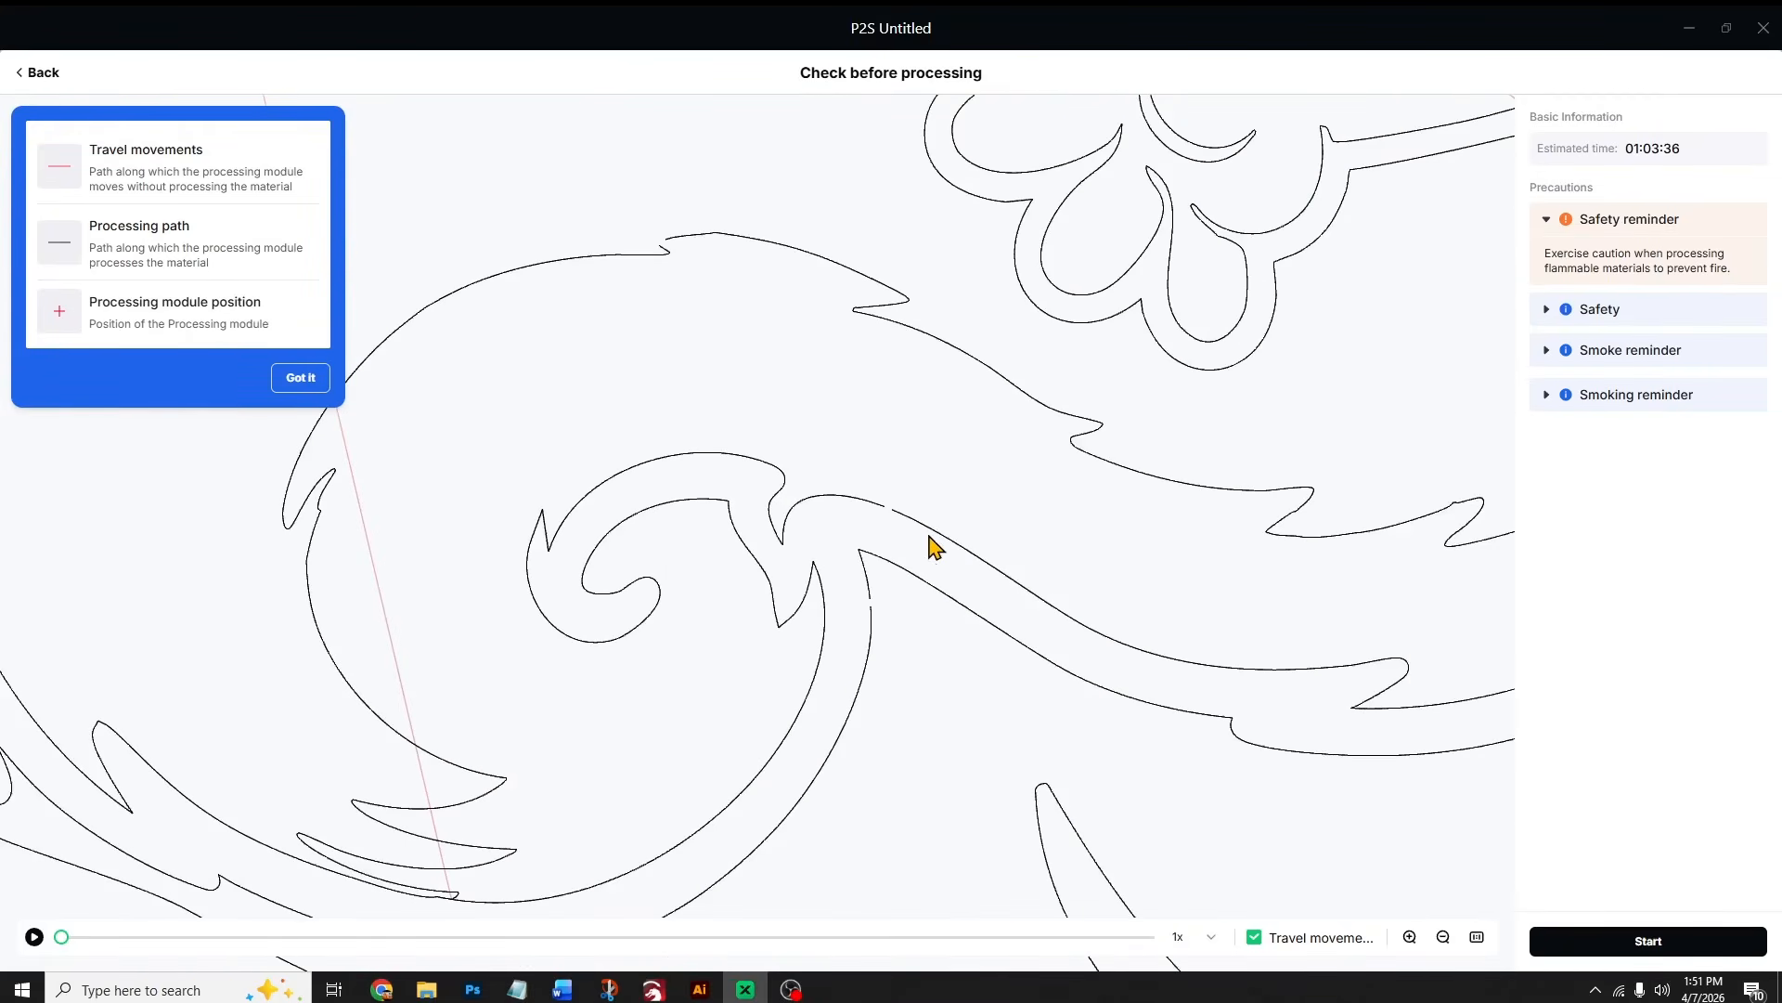
pyautogui.moveTo(1121, 543); pyautogui.dragTo(917, 608)
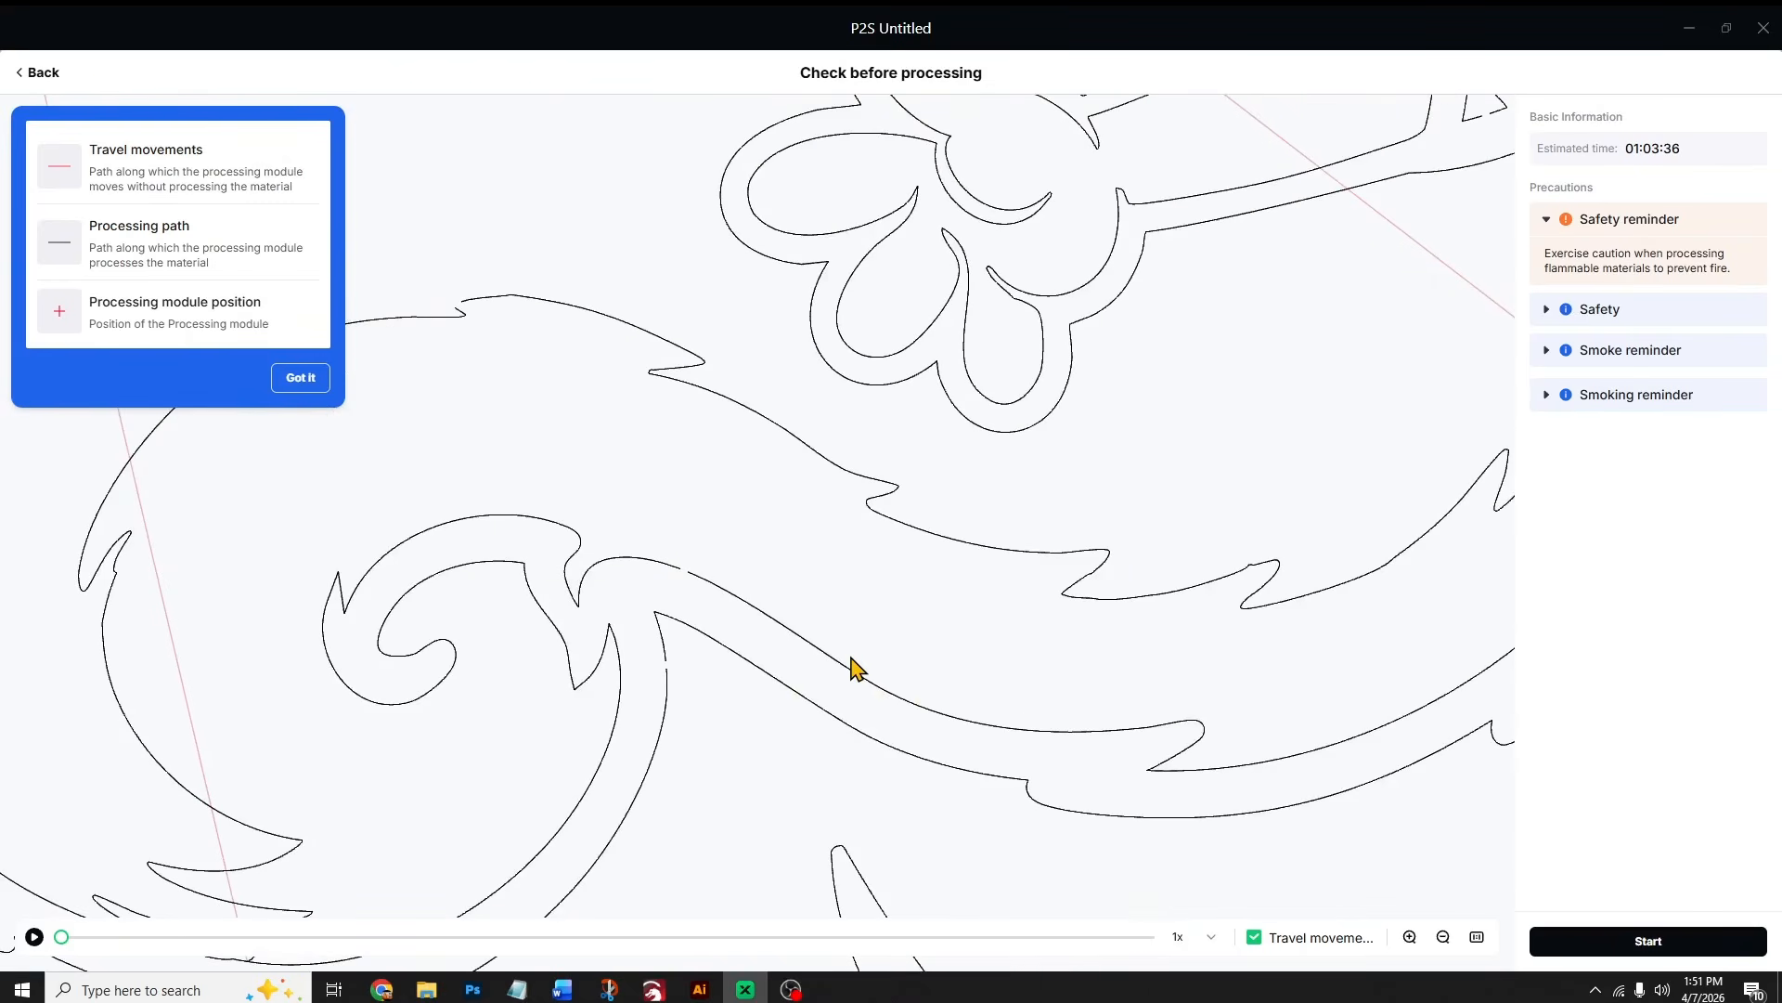
pyautogui.scroll(-1, 856, 667)
pyautogui.scroll(-5, 856, 666)
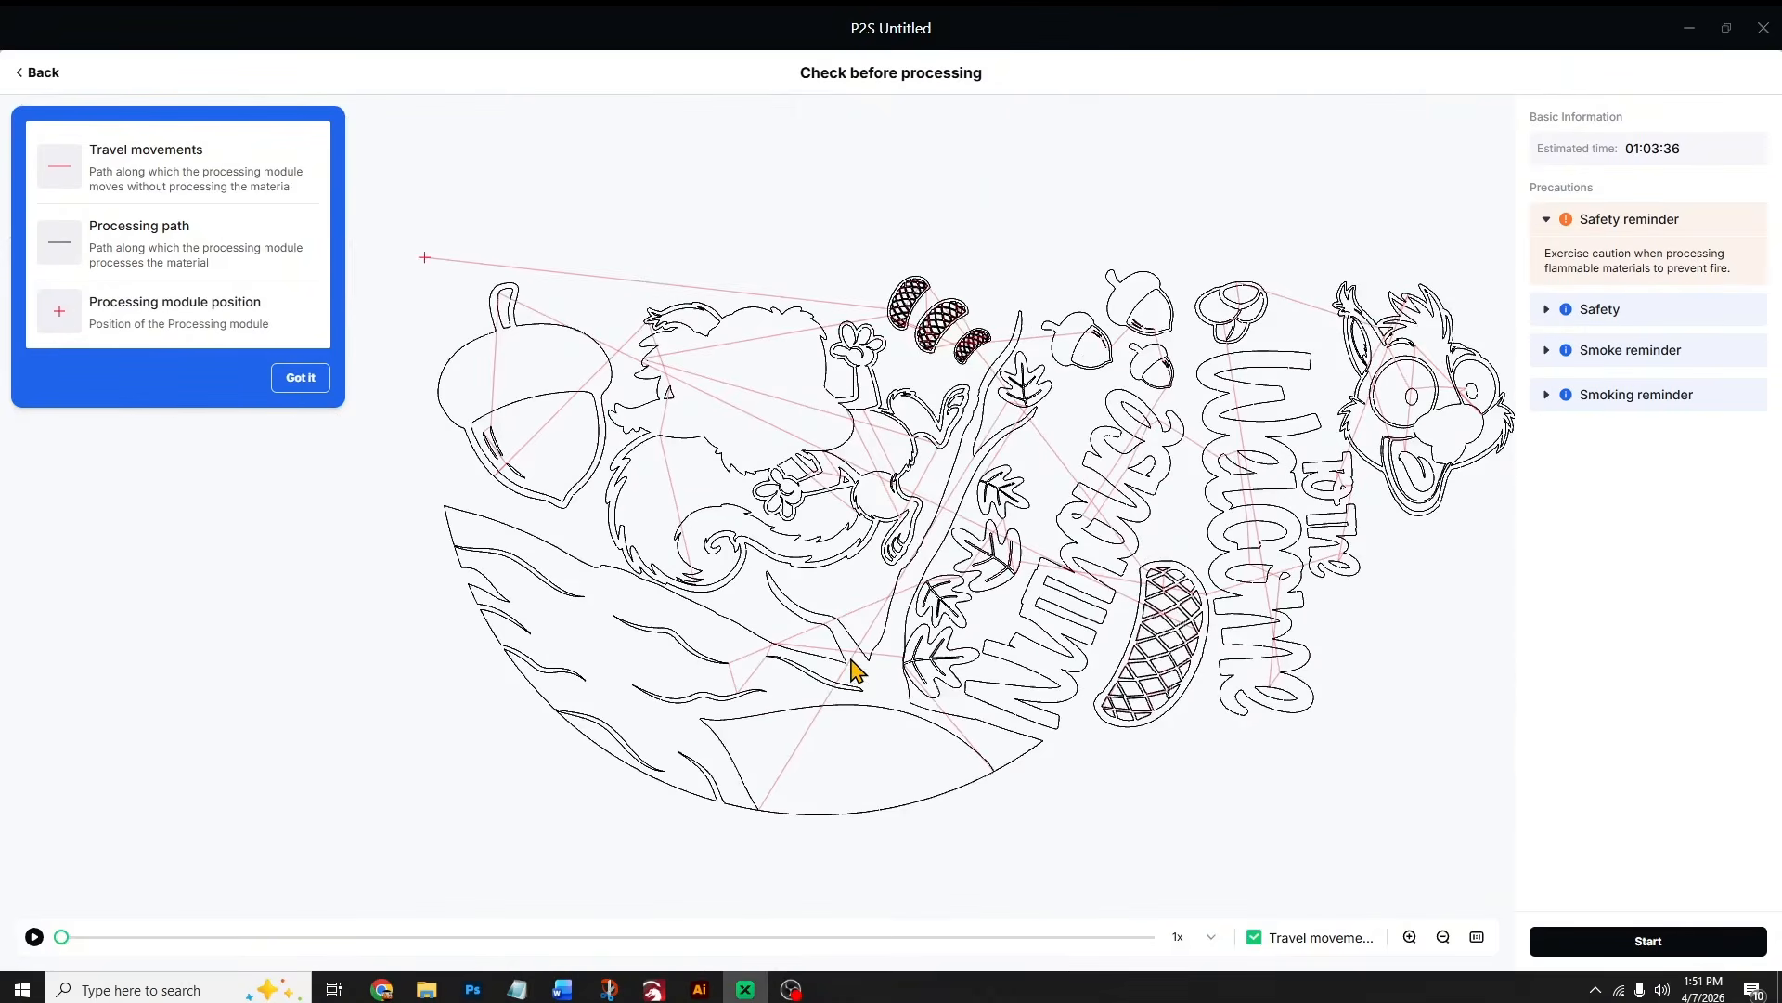
pyautogui.scroll(-2, 856, 667)
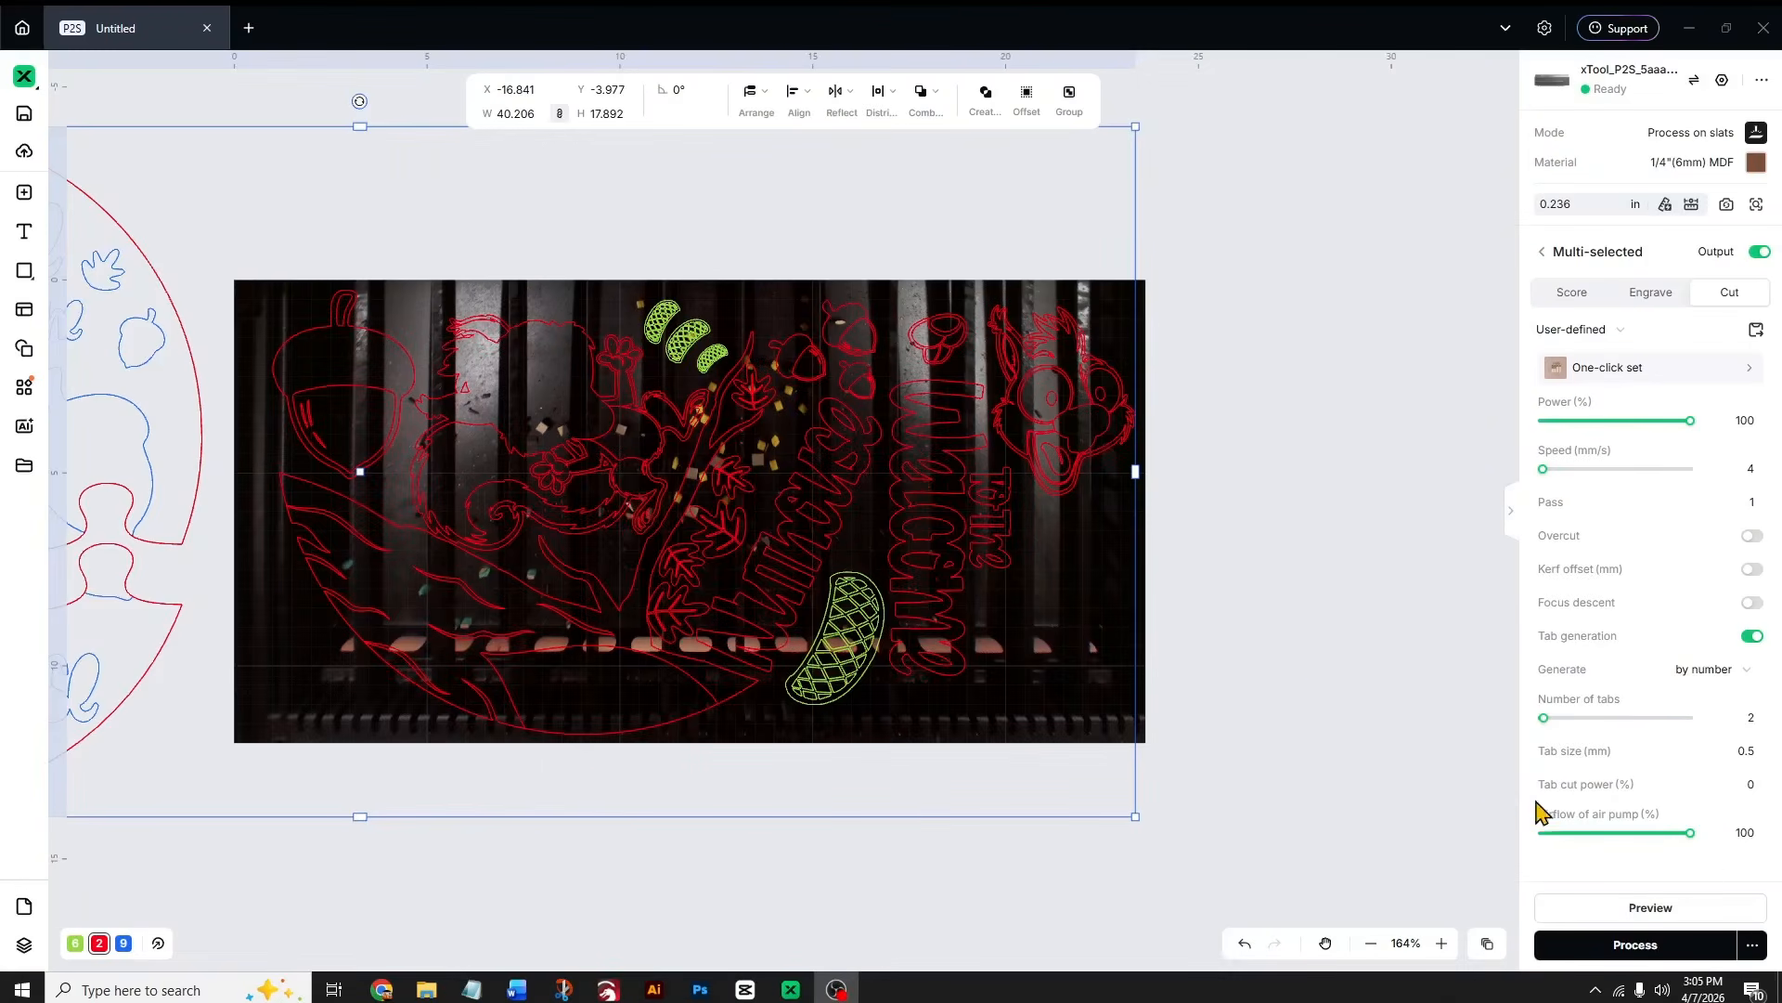
# - Set the red cut lines to 75% power, 7 mm/s speed and 40% tab cut power
pyautogui.click(1747, 785)
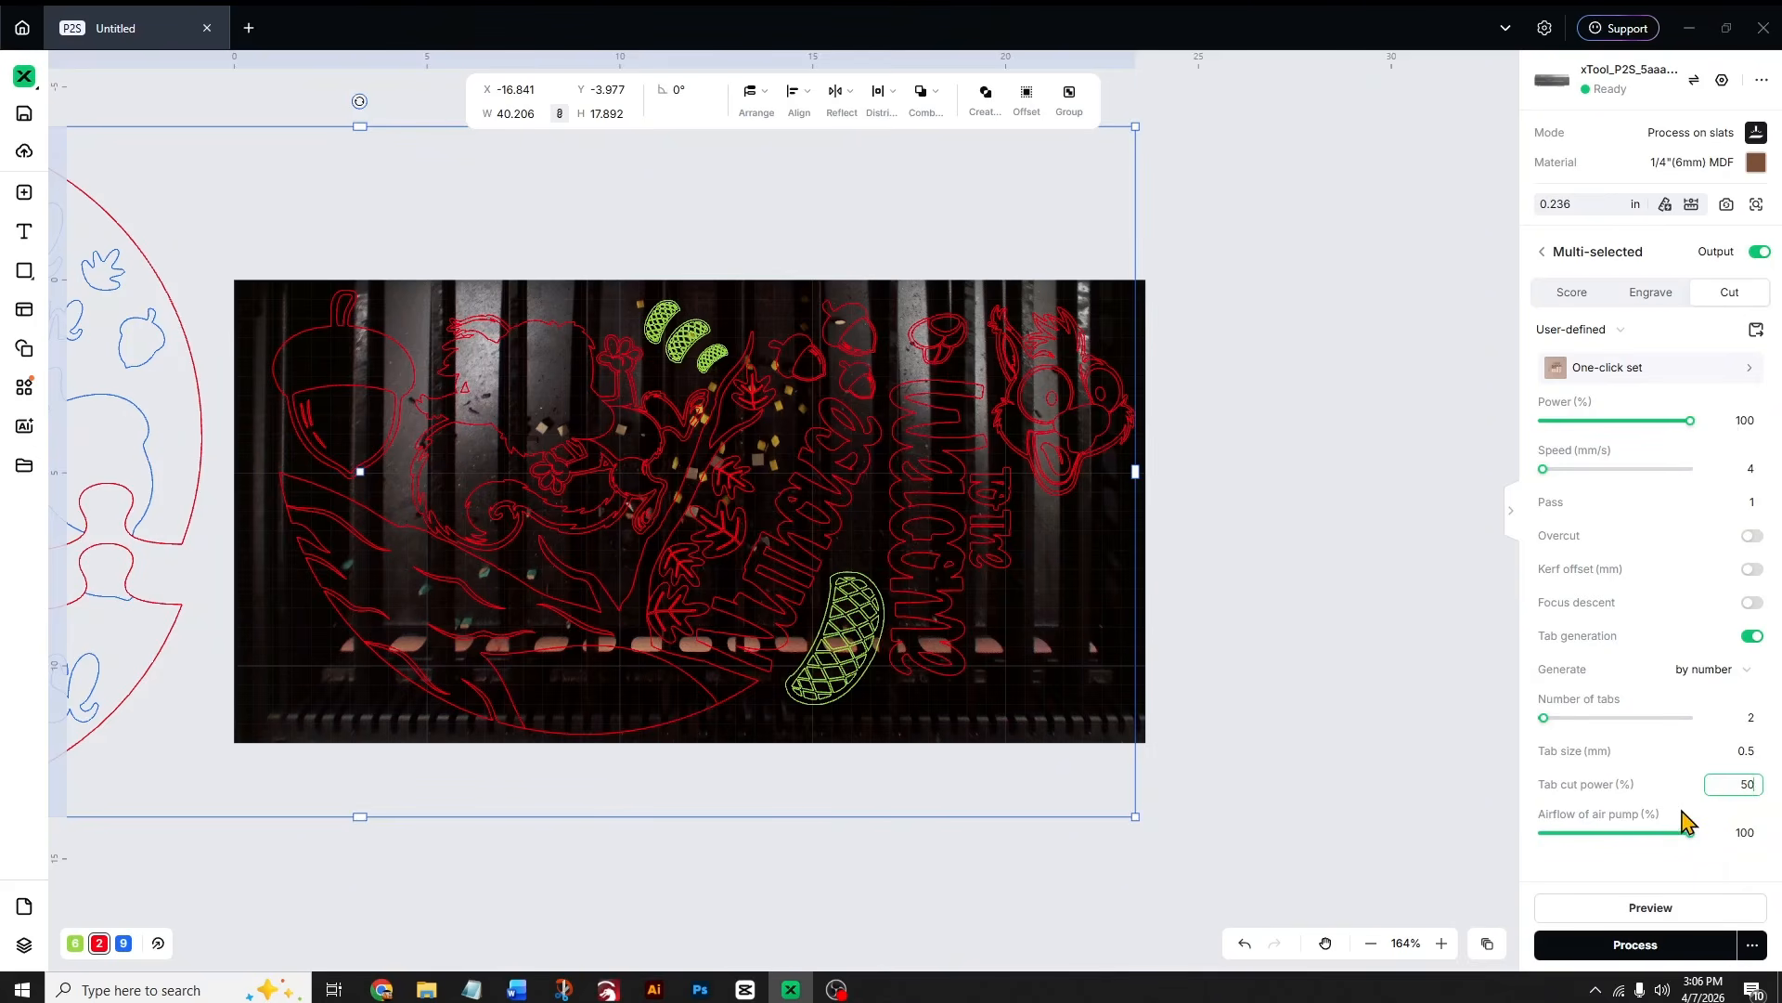
pyautogui.click(1735, 420)
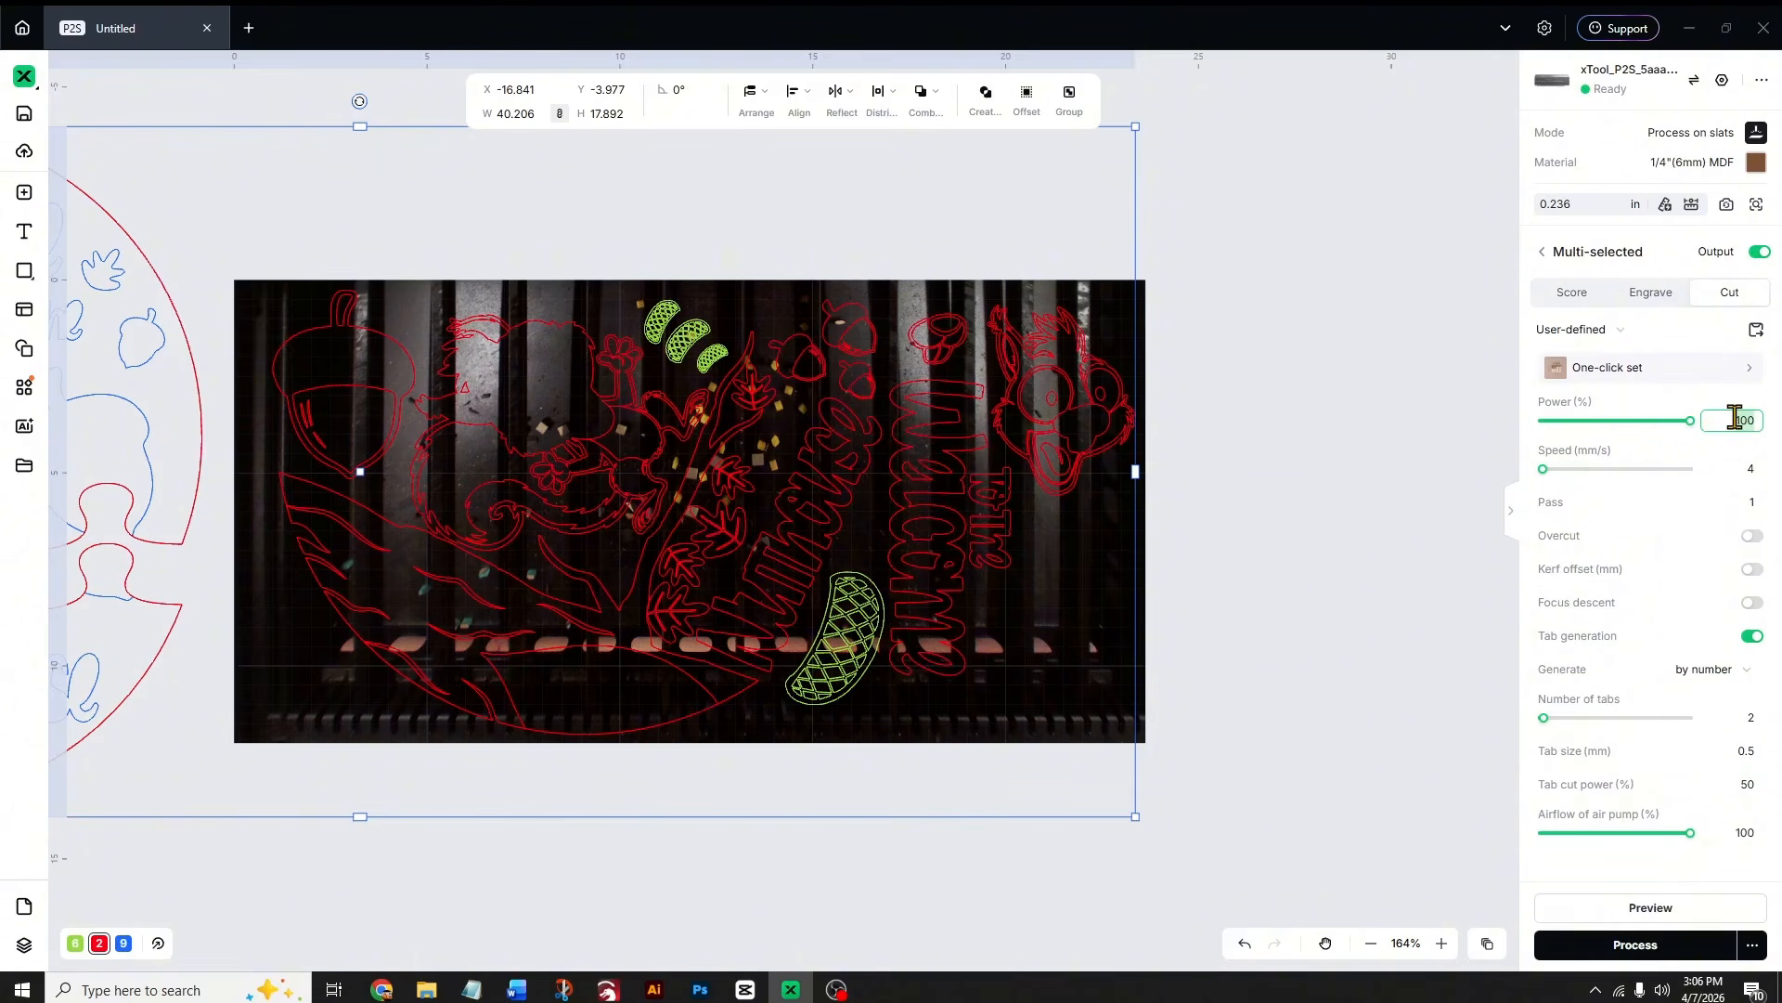
pyautogui.click(1744, 467)
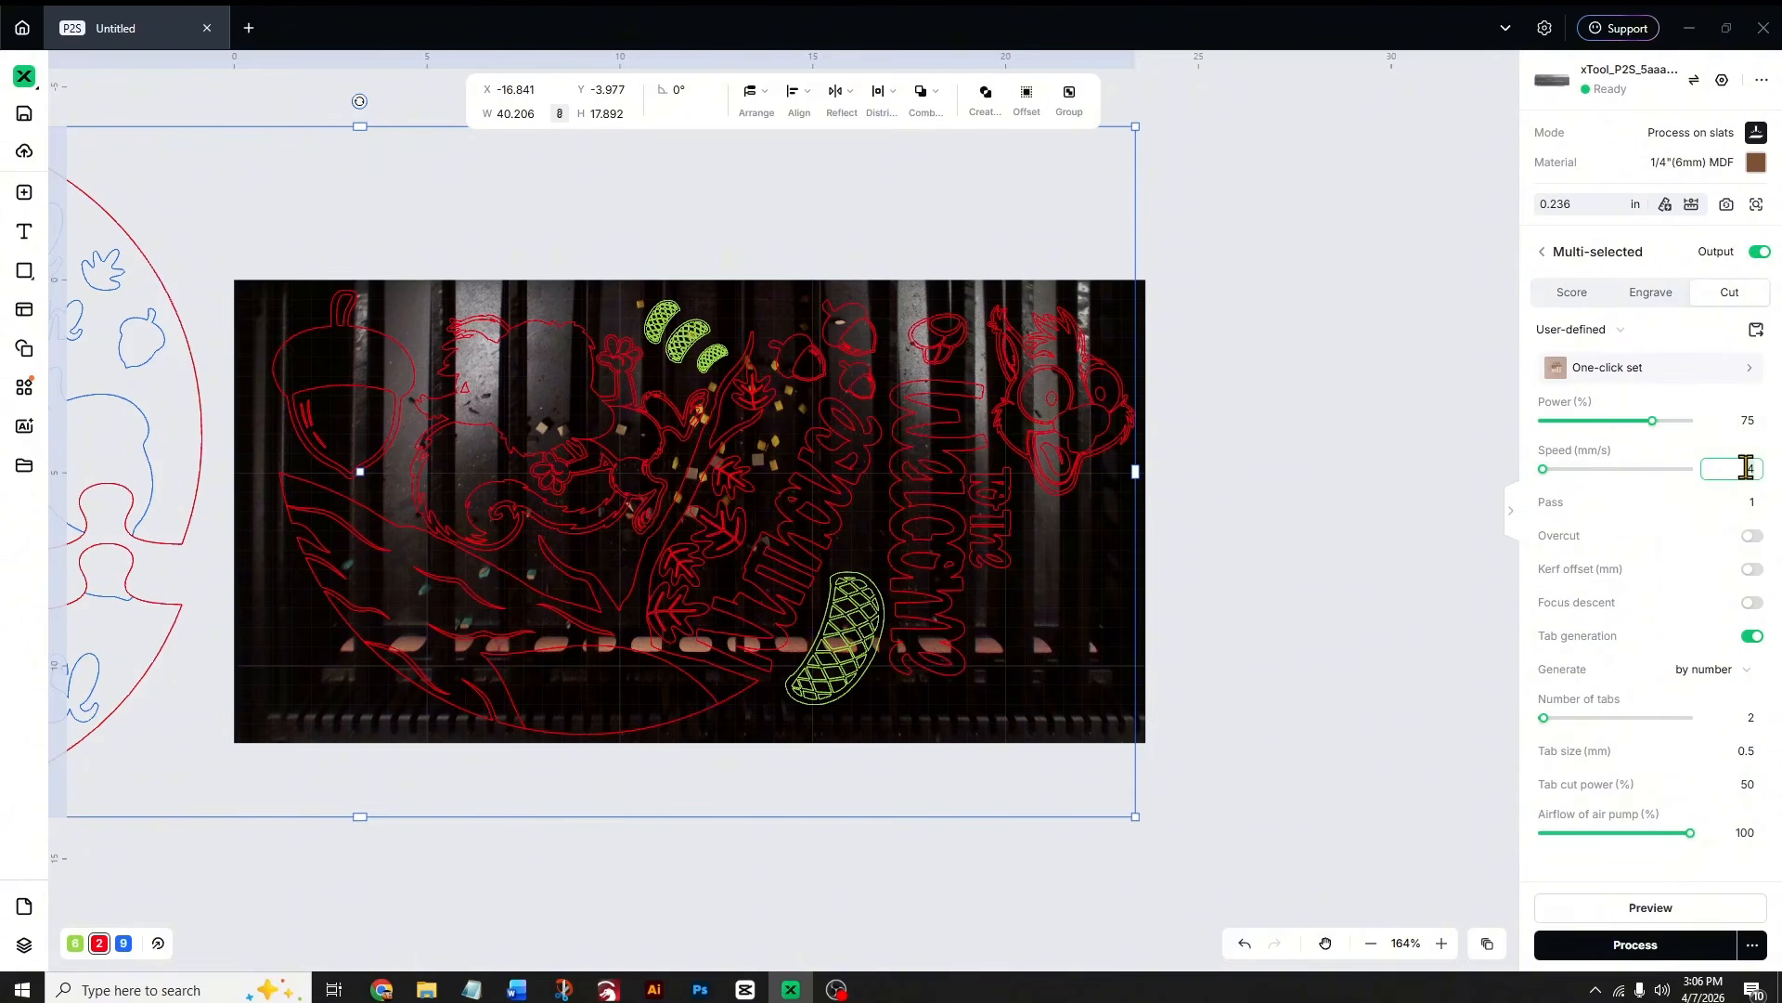
pyautogui.click(1746, 785)
pyautogui.click(1445, 787)
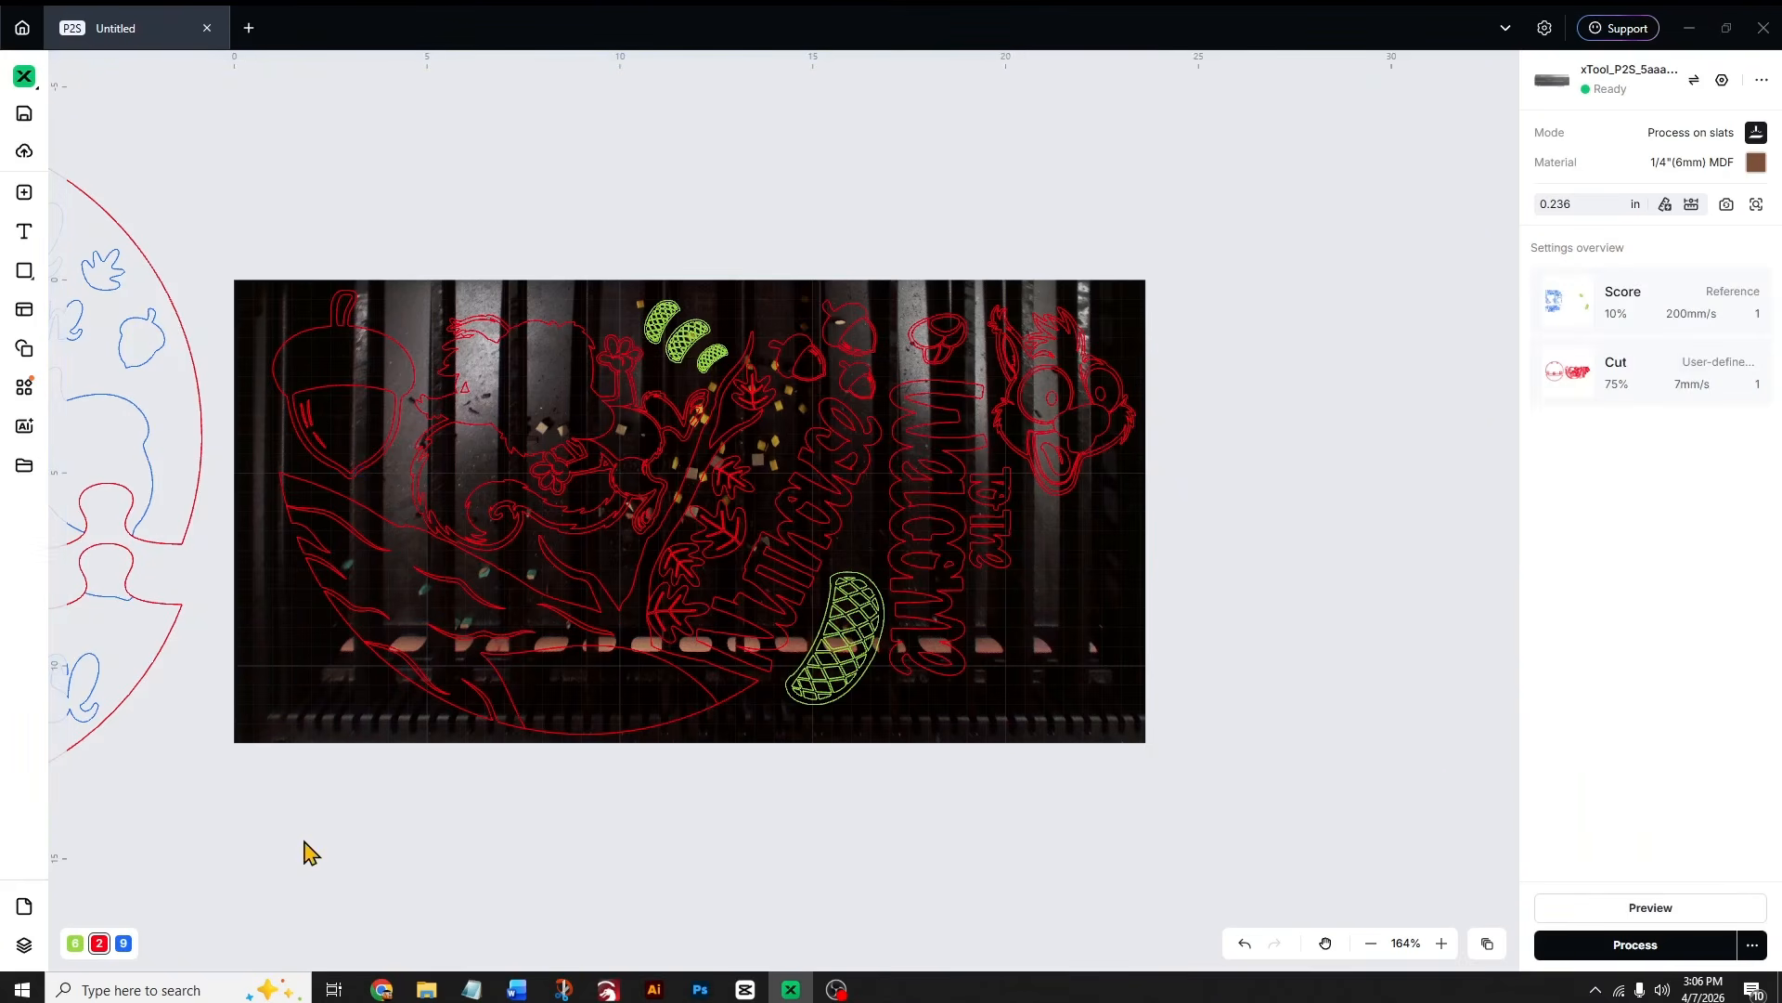
# - Change the material to 1/8"(3mm) Faux Maple MDF Board and turn on tab generation for the red cut lines
pyautogui.click(99, 942)
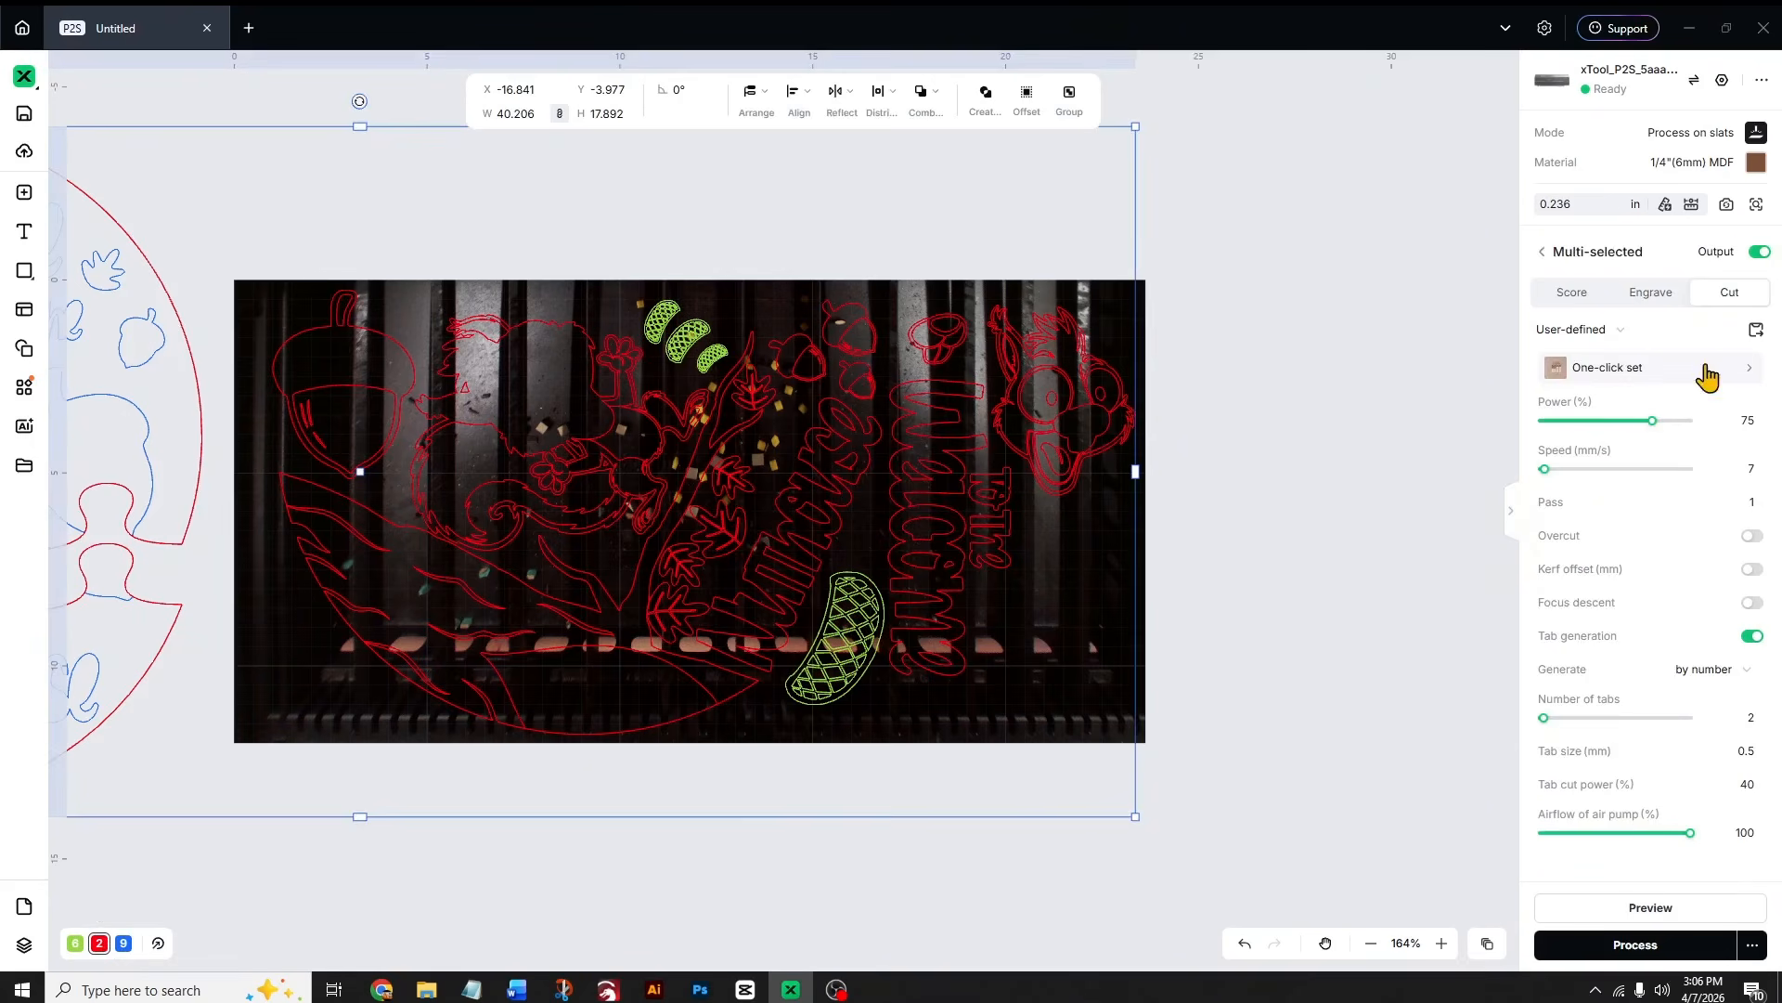
pyautogui.click(1754, 165)
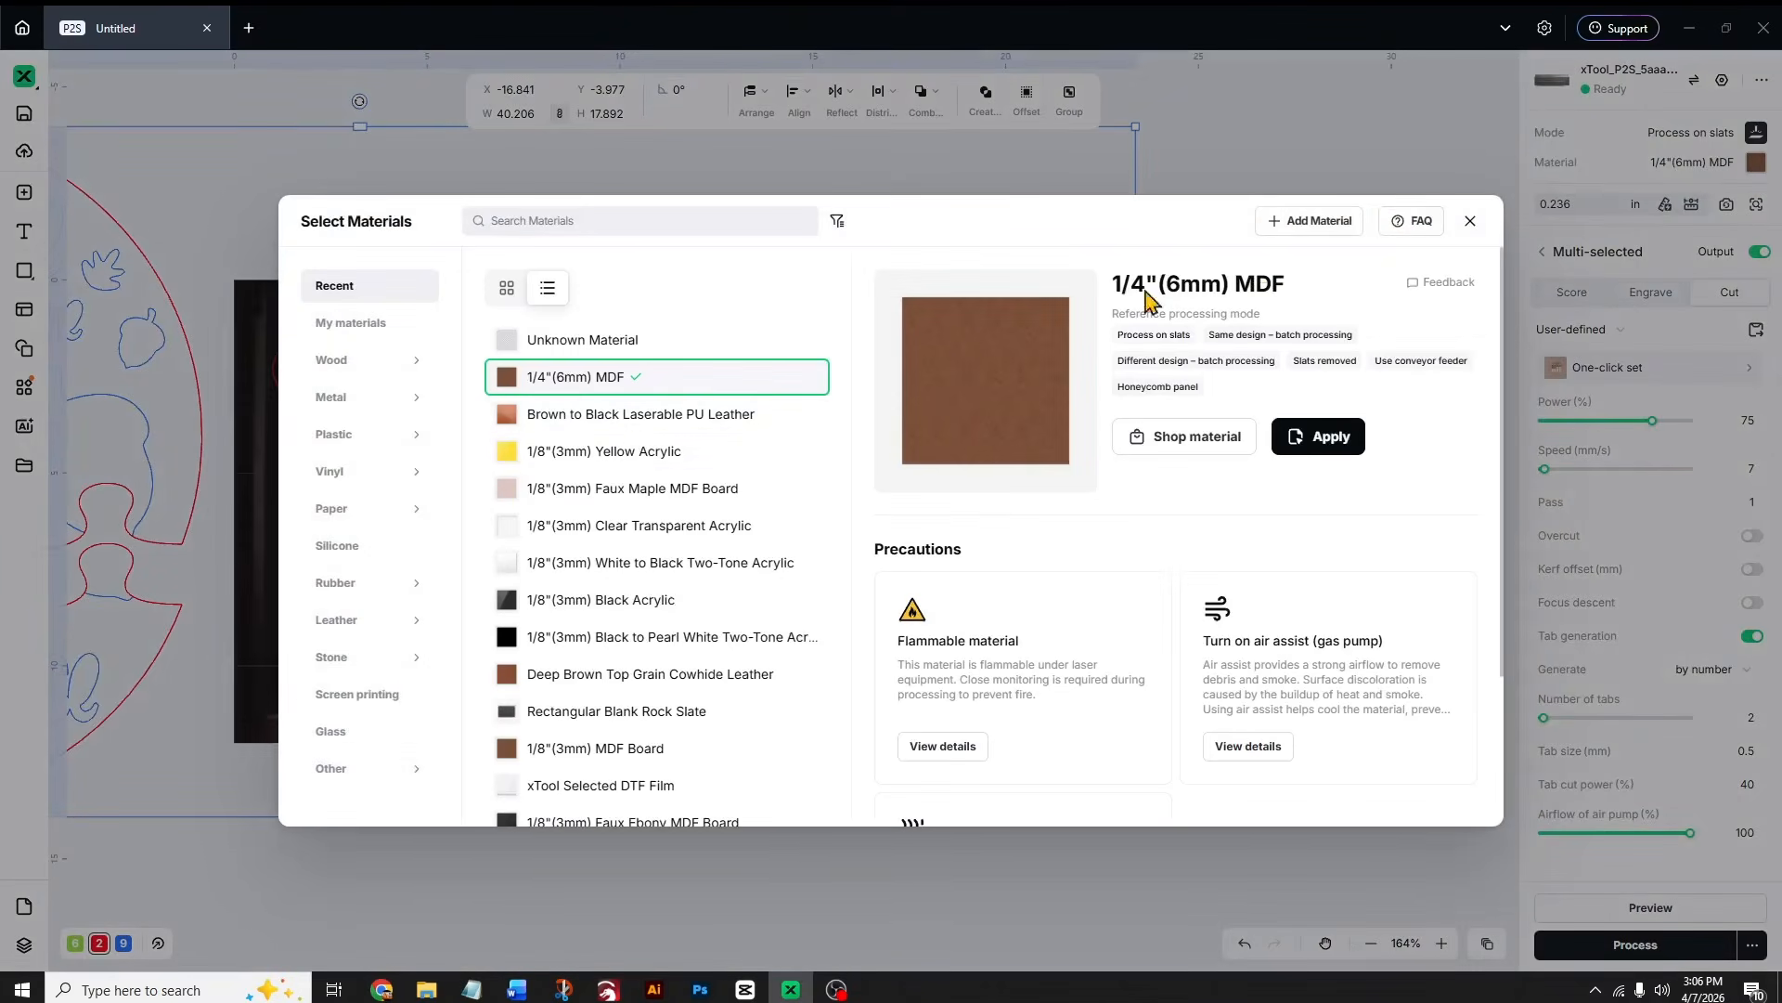
pyautogui.click(650, 490)
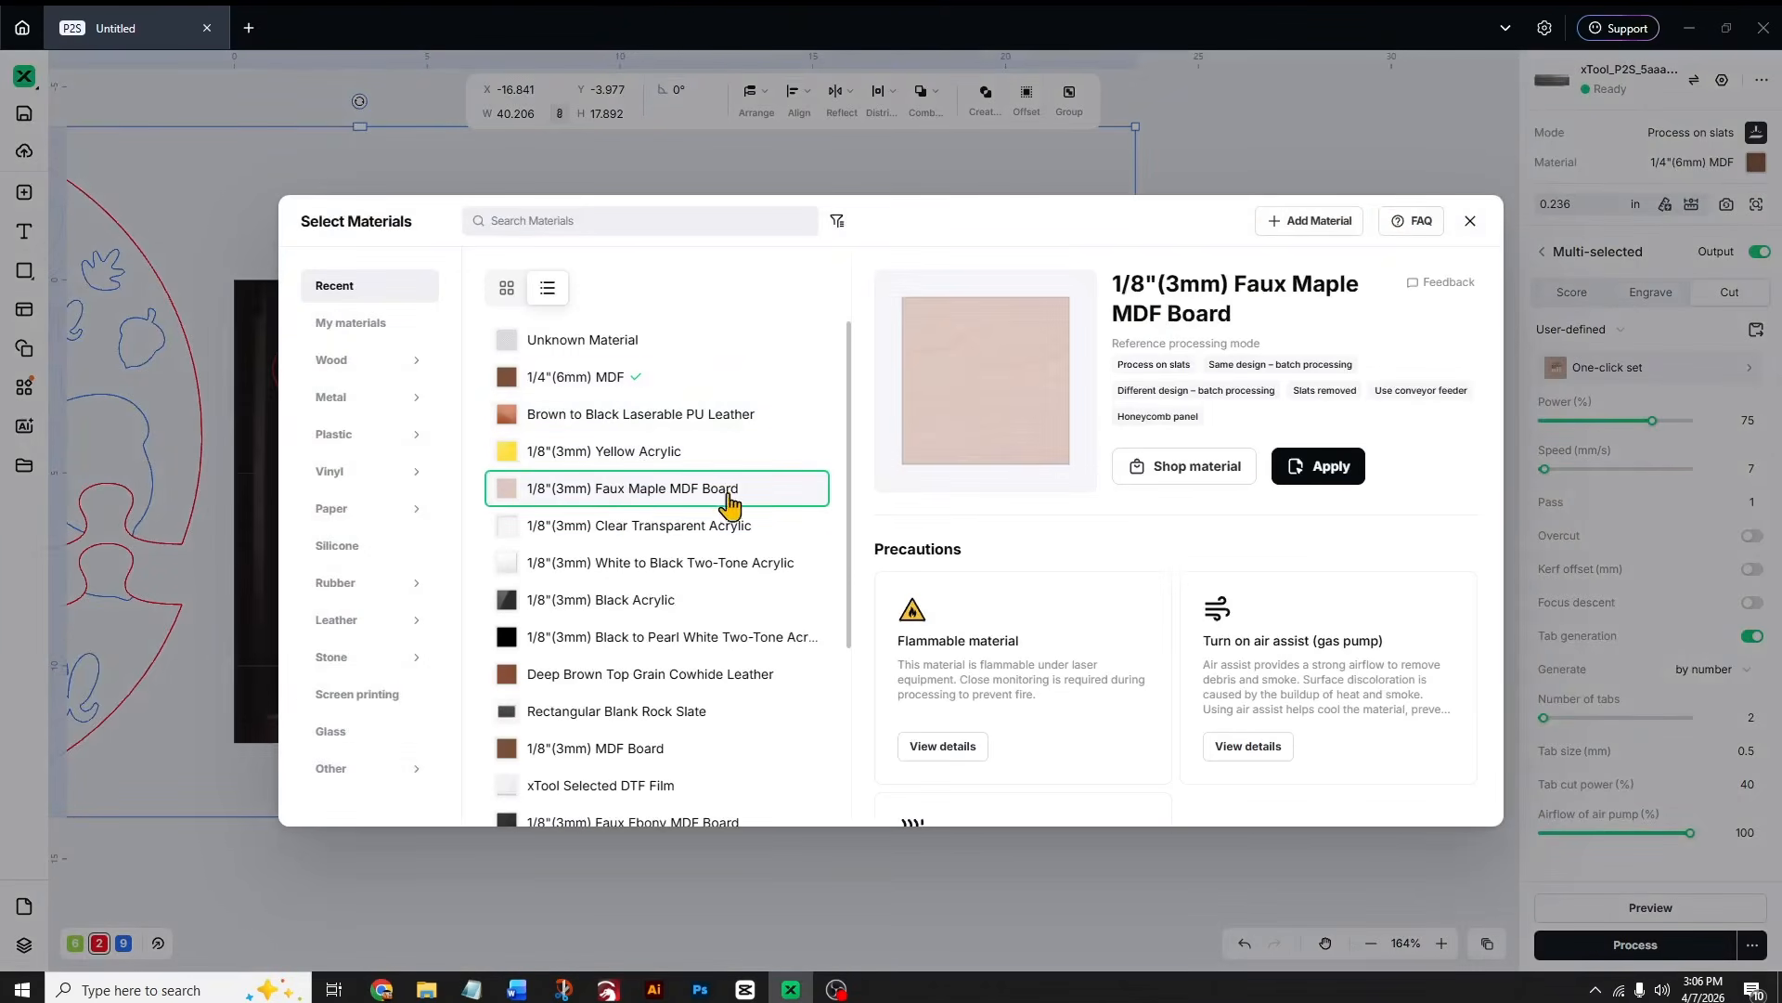
pyautogui.click(1323, 450)
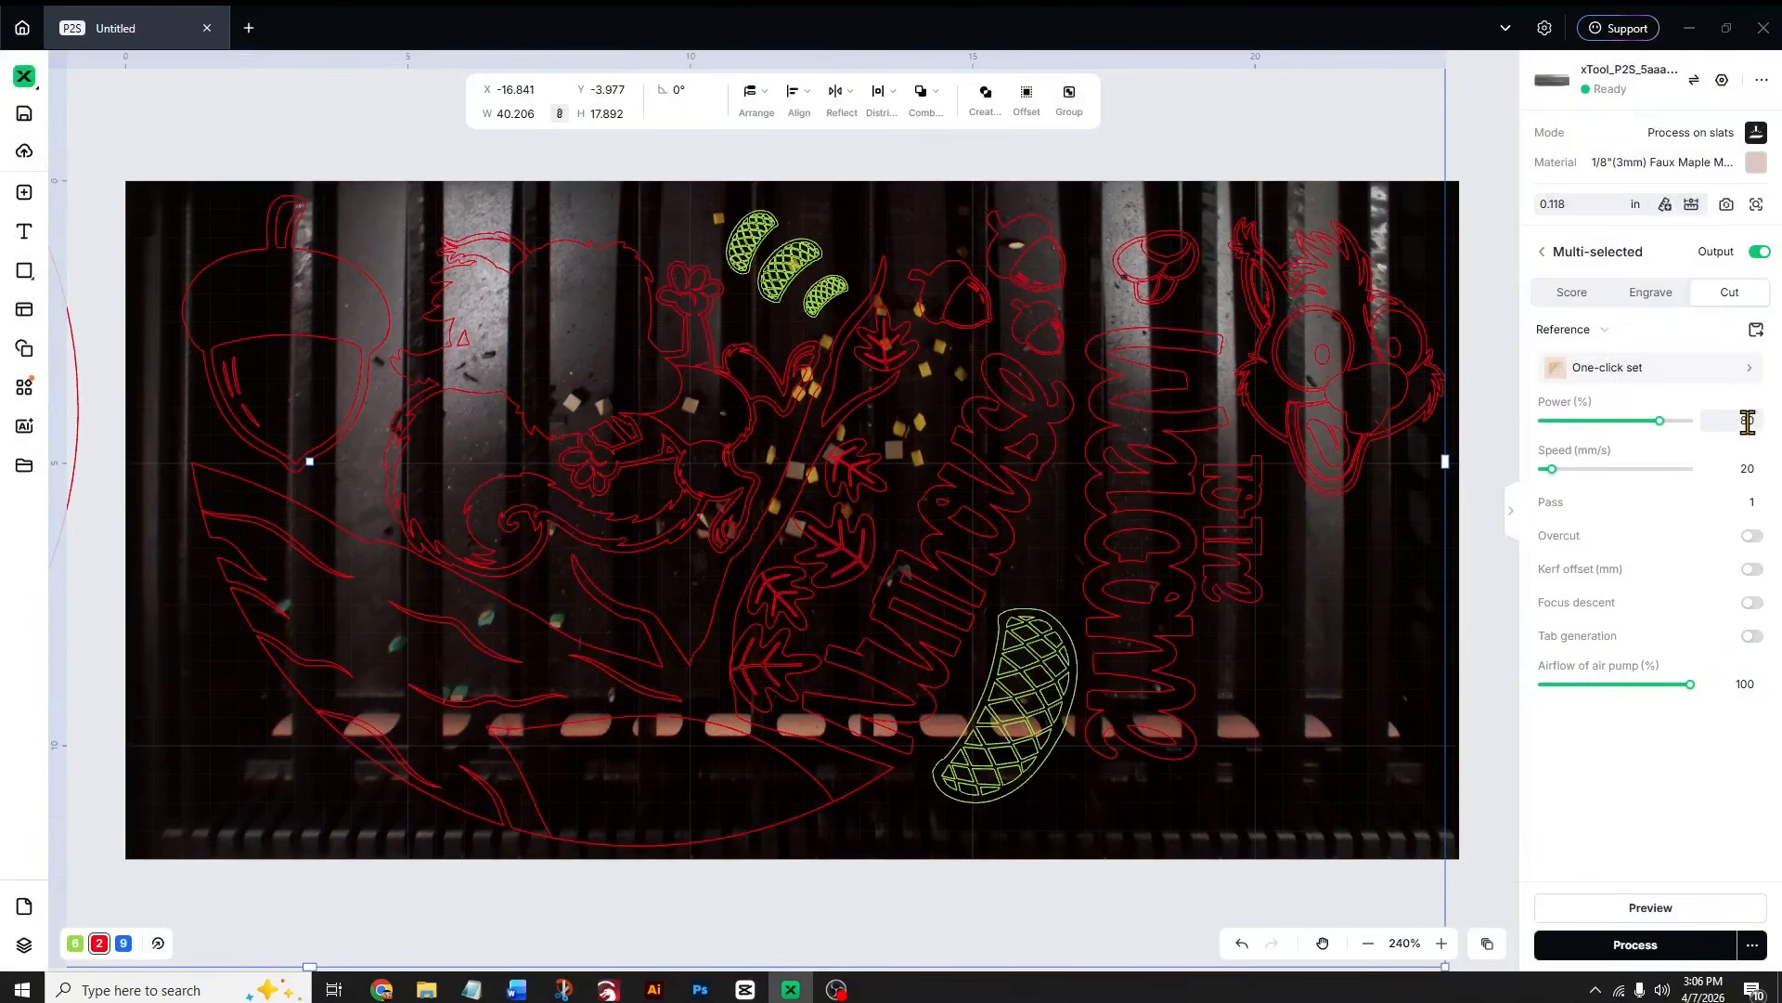
pyautogui.click(1752, 636)
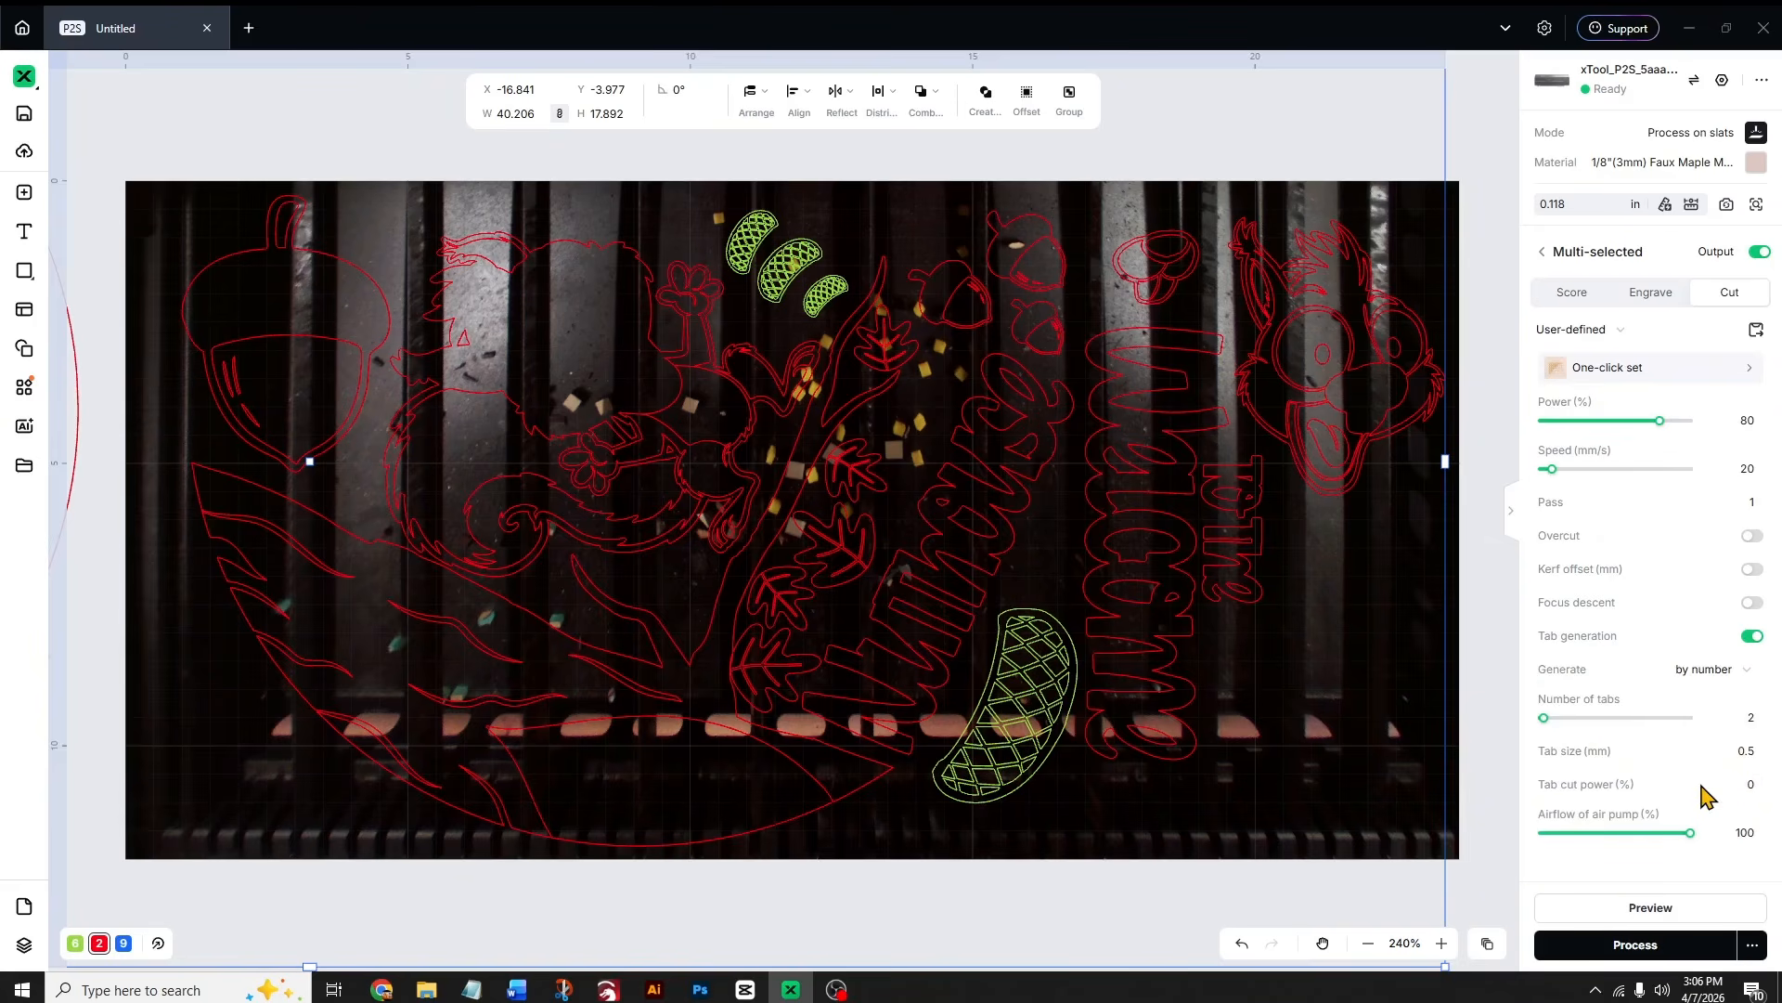
pyautogui.click(1738, 784)
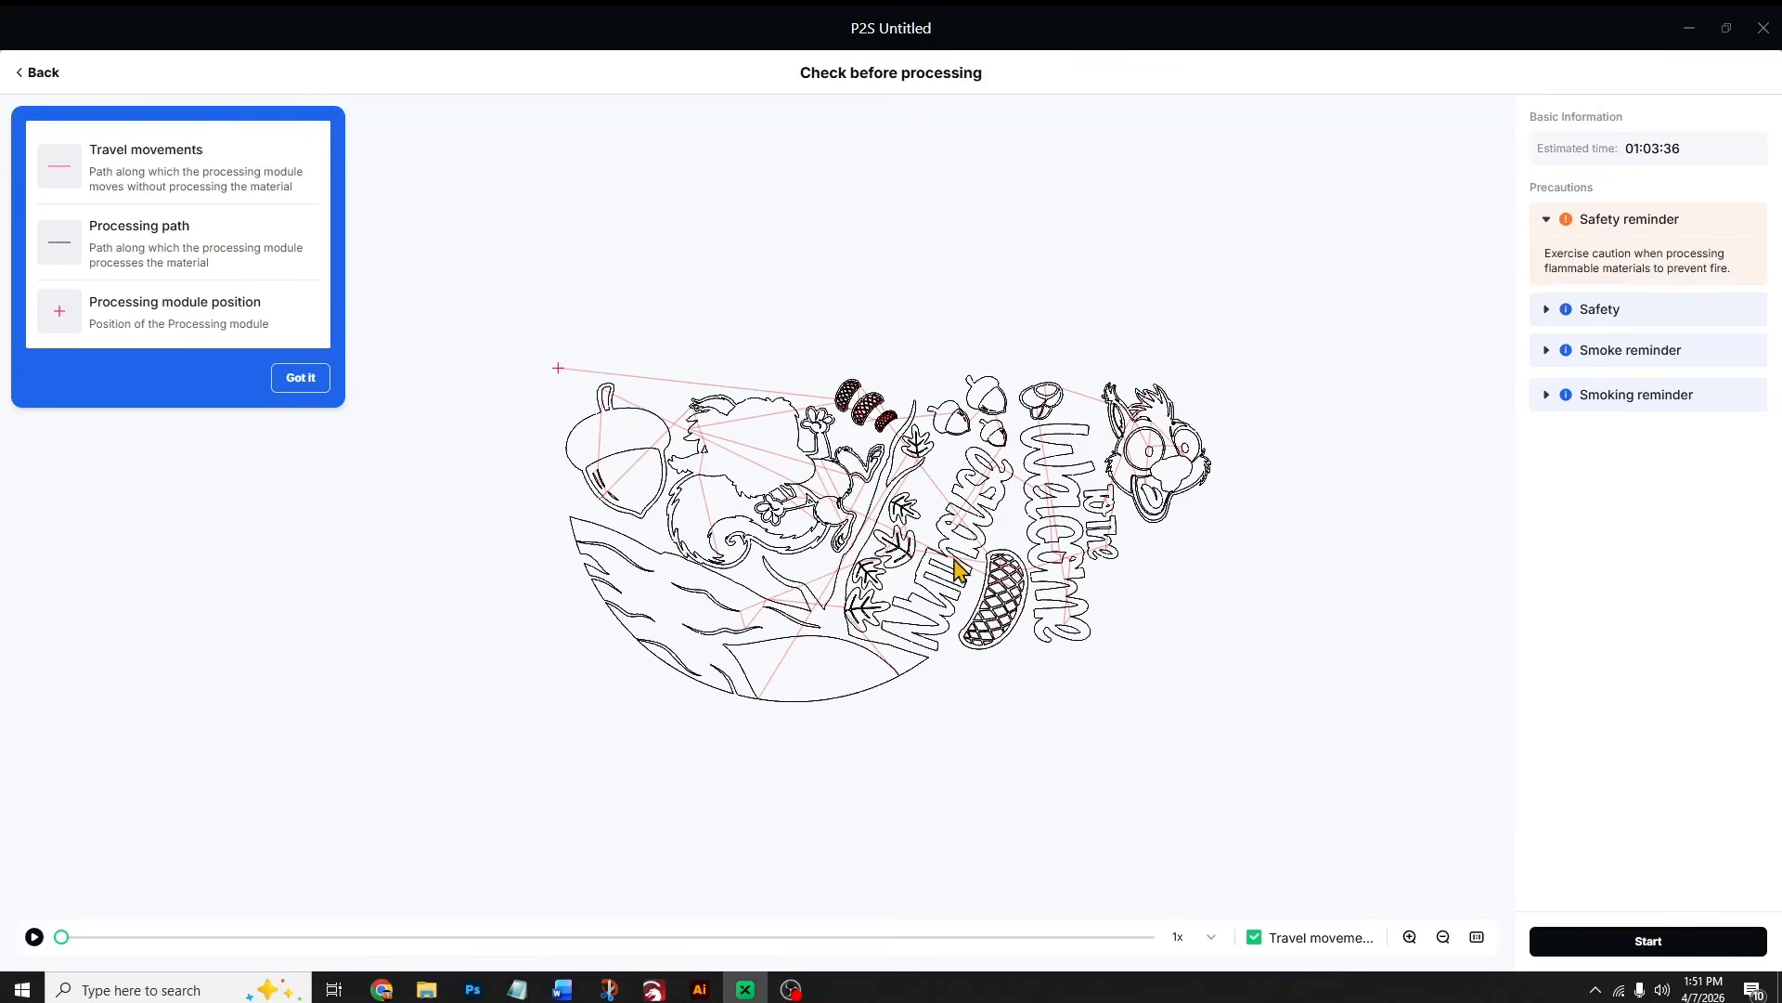
# - Leave the processing check and move the whole squirrel design off the bed into the empty canvas above it
pyautogui.click(35, 72)
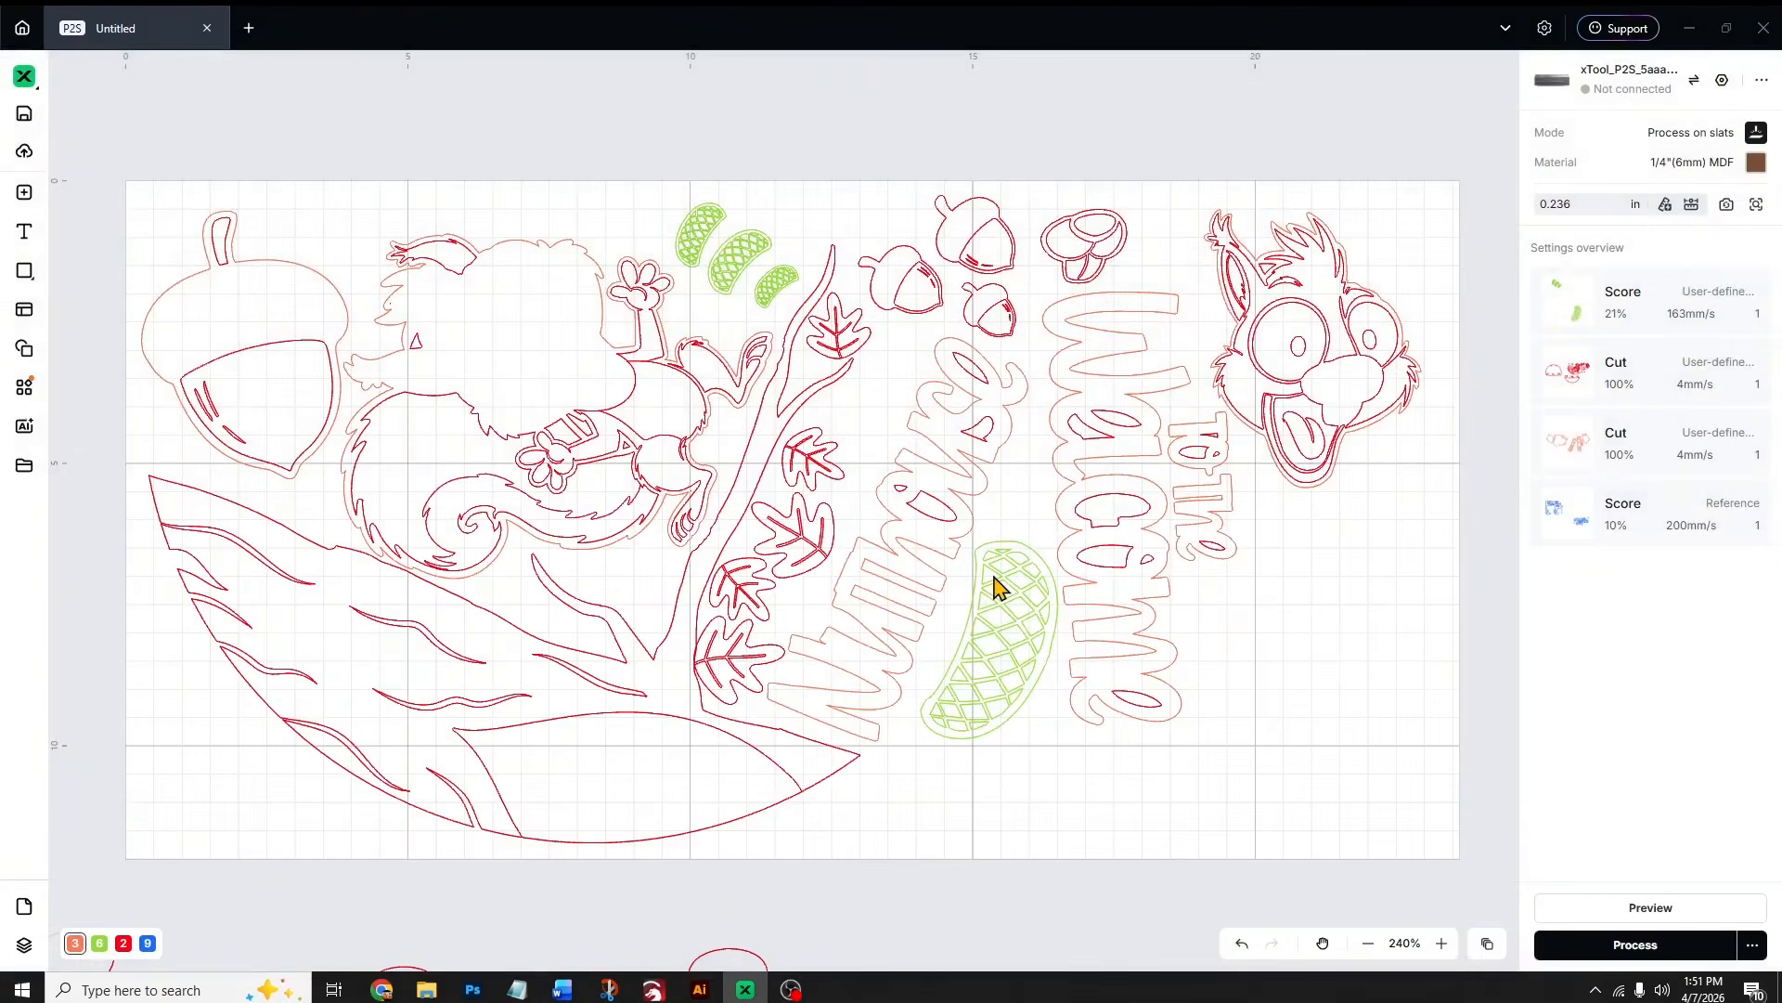
pyautogui.scroll(-5, 986, 594)
pyautogui.moveTo(1150, 674); pyautogui.dragTo(707, 453)
pyautogui.moveTo(919, 537); pyautogui.dragTo(1135, 252)
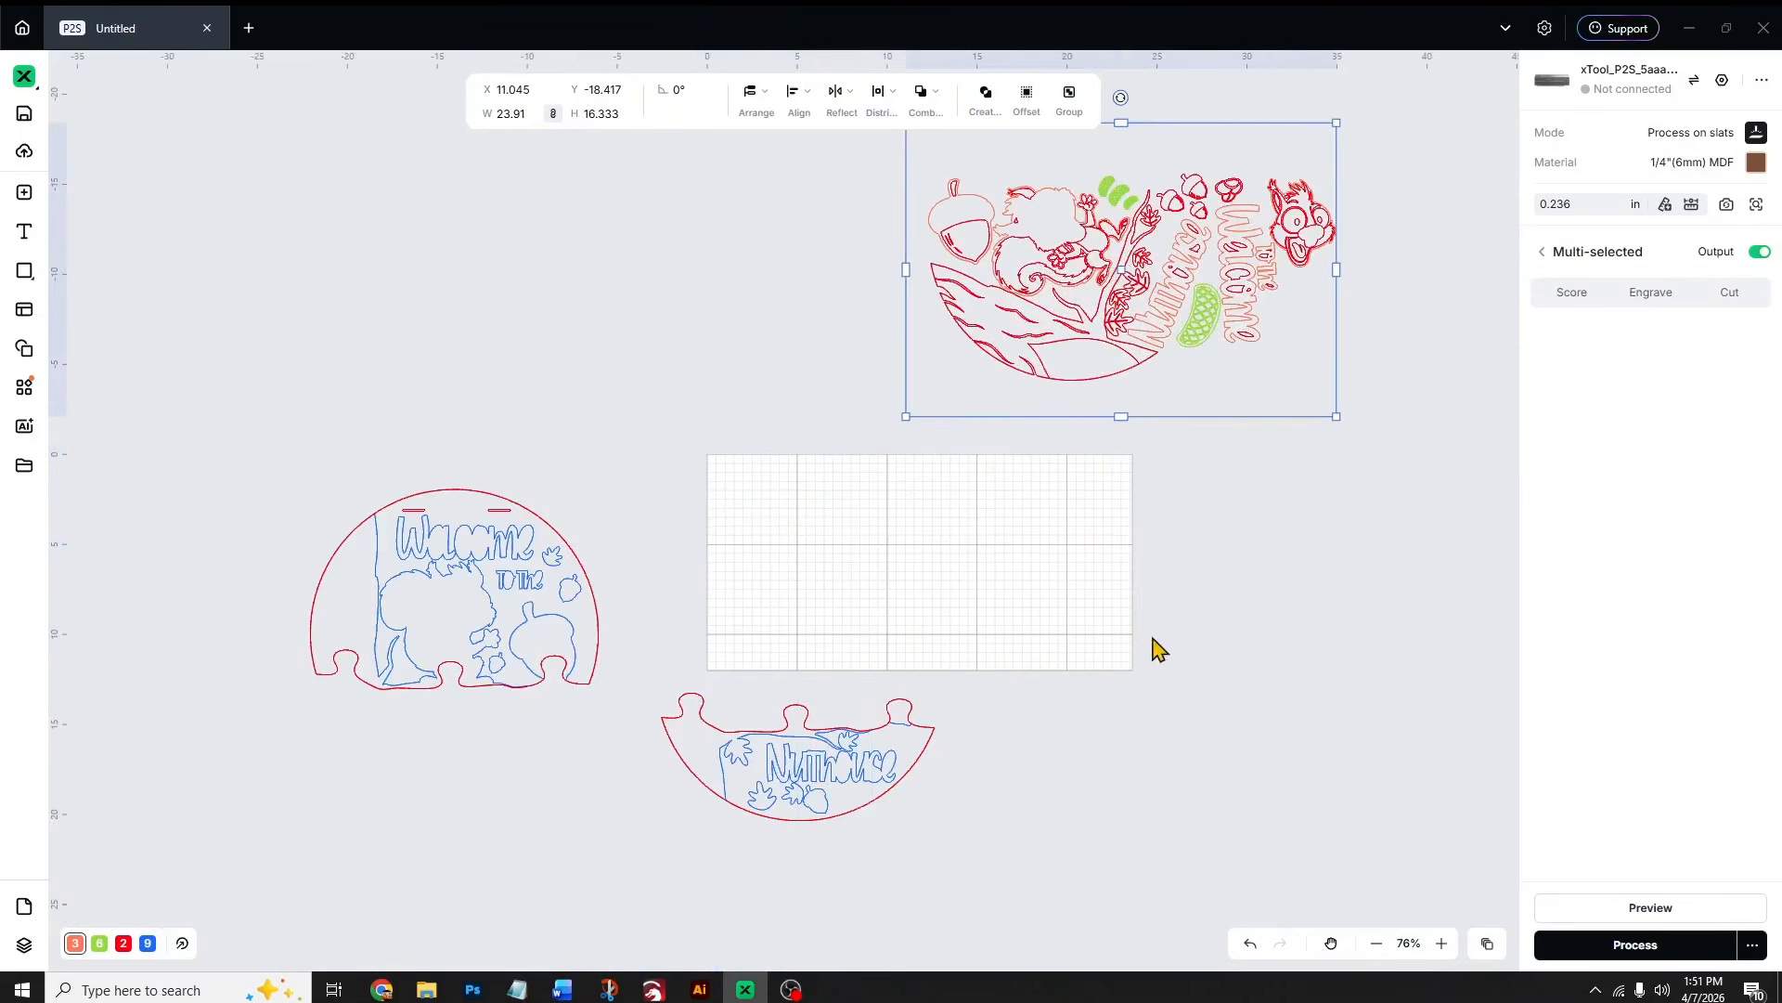
# - Move the lower "Nuthouse" backer piece with the puzzle joints onto the bed
pyautogui.click(896, 773)
pyautogui.moveTo(804, 778); pyautogui.dragTo(854, 619)
pyautogui.click(1070, 641)
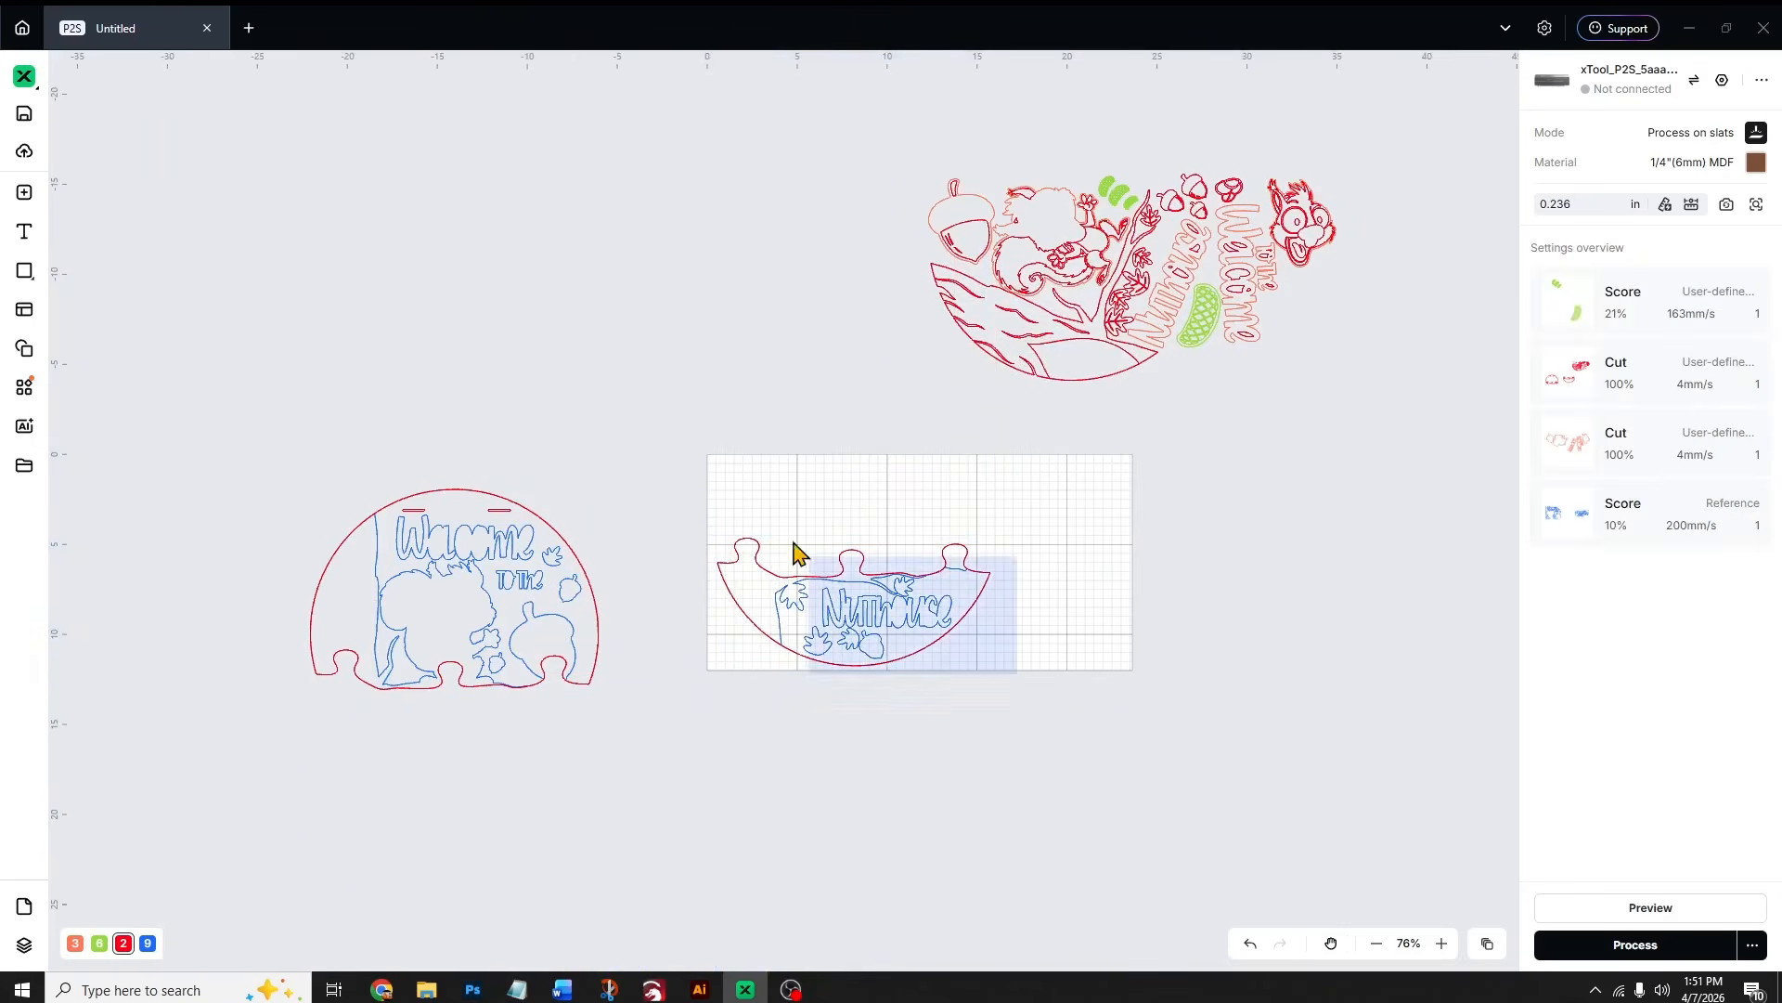